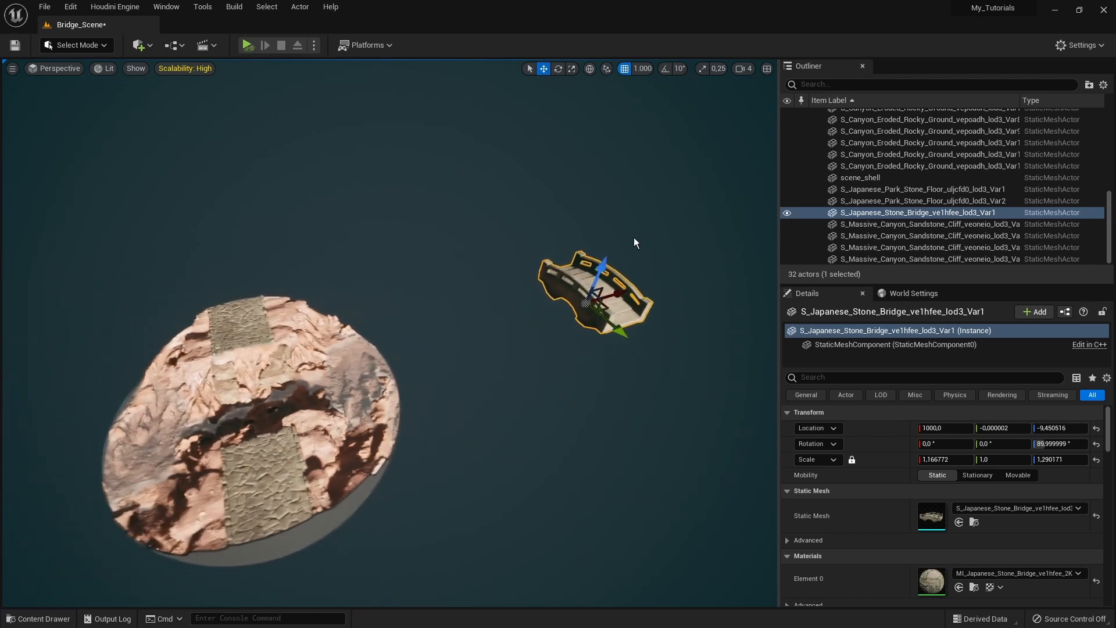
Examine the assembled bridge diorama in the viewport and check the individual cliff, stone floor and bridge meshes
{"action": "mouse_move", "coordinate": [341, 319]}
{"action": "right_mouse_down"}
{"action": "mouse_move", "coordinate": [290, 317]}
{"action": "mouse_move", "coordinate": [407, 280]}
{"action": "mouse_move", "coordinate": [355, 308]}
{"action": "right_mouse_up"}
{"action": "left_click", "coordinate": [349, 267]}
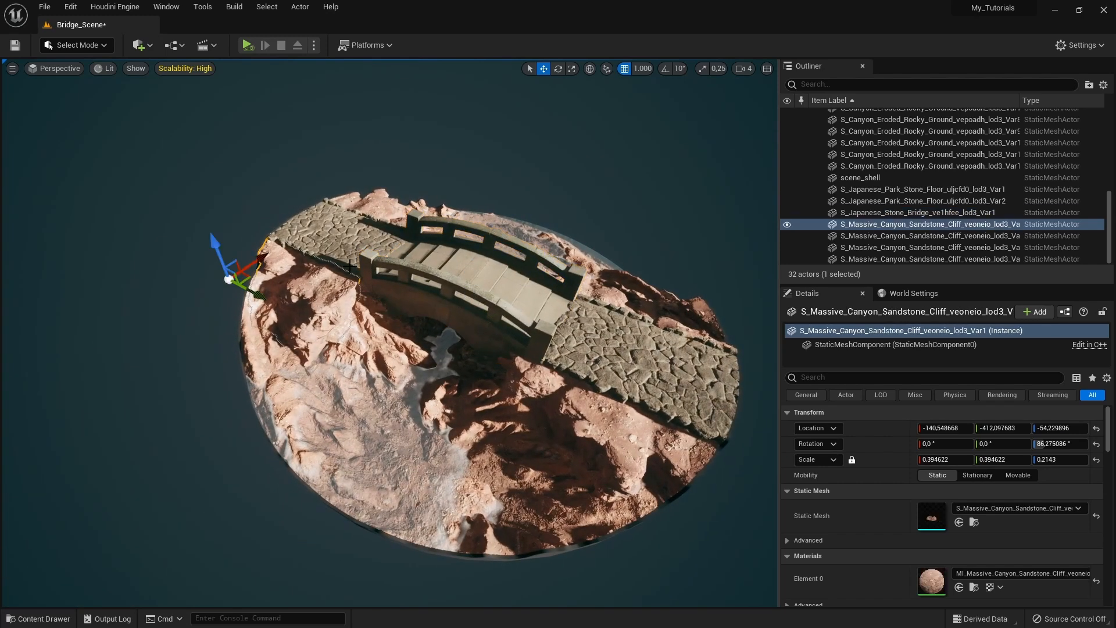
{"action": "right_click_drag", "start_coordinate": [465, 333], "coordinate": [529, 343]}
{"action": "left_click", "coordinate": [494, 341]}
{"action": "left_click_drag", "start_coordinate": [494, 340], "coordinate": [378, 348], "text": "alt"}
{"action": "mouse_move", "coordinate": [484, 362]}
{"action": "left_mouse_down", "text": "alt"}
{"action": "mouse_move", "coordinate": [558, 349]}
{"action": "mouse_move", "coordinate": [628, 355]}
{"action": "mouse_move", "coordinate": [501, 377]}
{"action": "mouse_move", "coordinate": [535, 378]}
{"action": "mouse_move", "coordinate": [494, 362]}
{"action": "left_mouse_up", "text": "alt"}
{"action": "key", "text": "g"}
{"action": "key", "text": "g"}
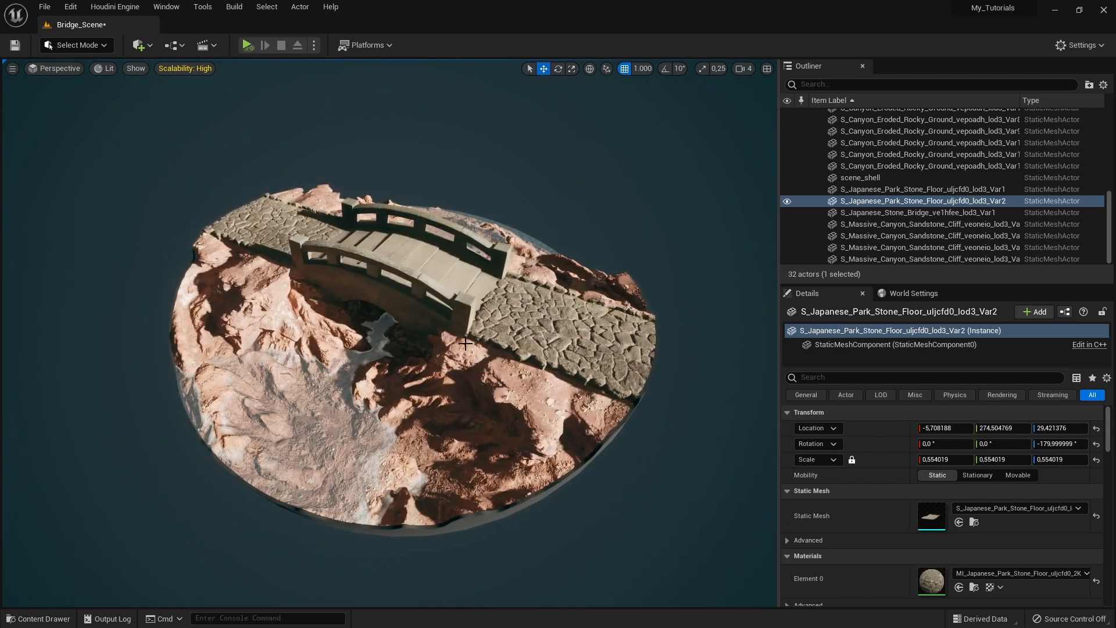
{"action": "left_click", "coordinate": [409, 289]}
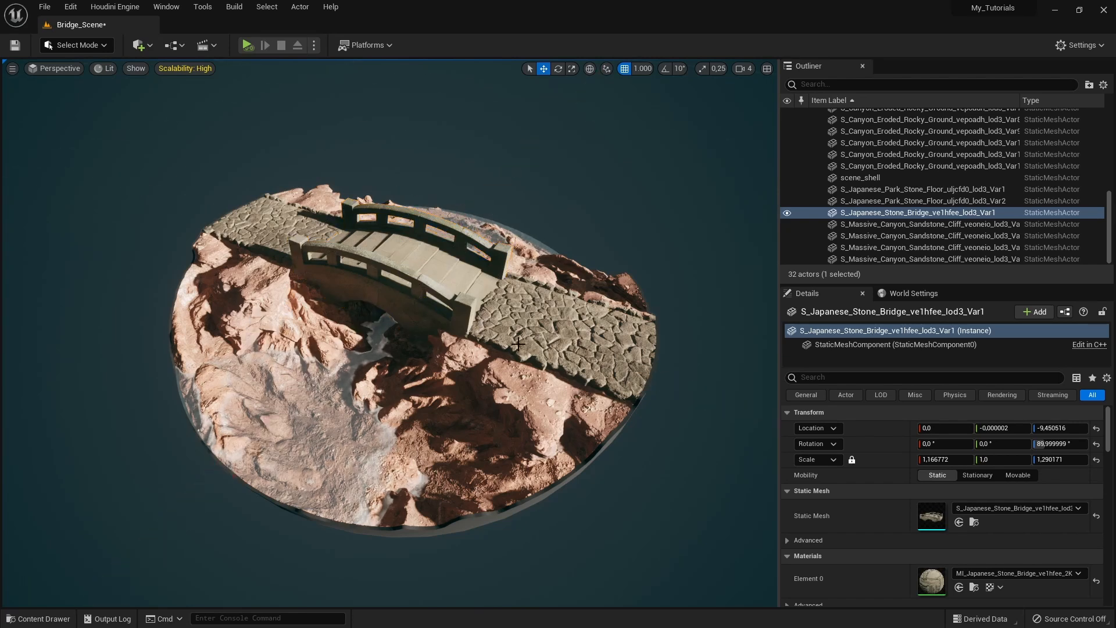
{"action": "left_click_drag", "start_coordinate": [455, 276], "coordinate": [430, 278], "text": "alt"}
{"action": "right_click_drag", "start_coordinate": [503, 348], "coordinate": [515, 353]}
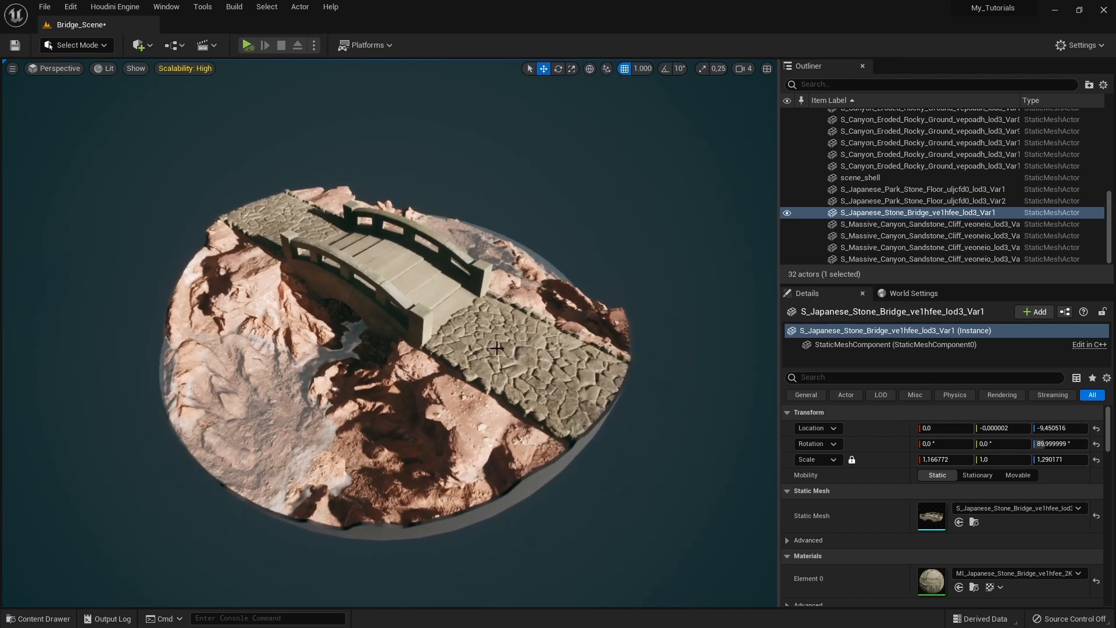
{"action": "key", "text": "ctrl+l"}
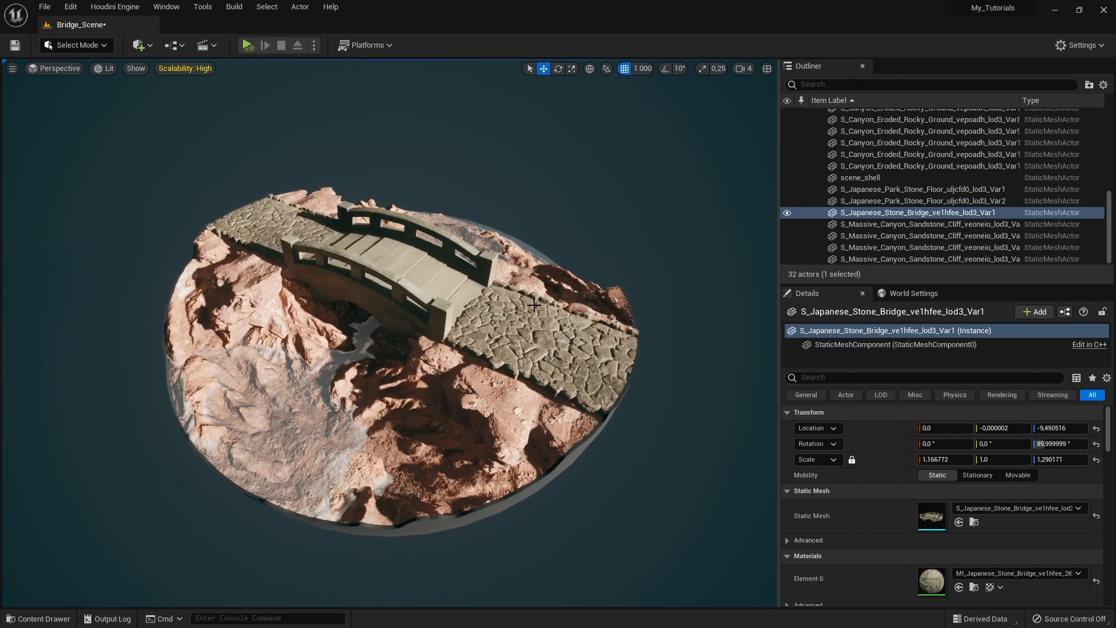
Select all static meshes from S_Beach_Boulder_ukopfbks_lod3_Var1 through the last sandstone cliff and open the commands for exporting them
{"action": "scroll", "coordinate": [849, 185], "scroll_direction": "up", "scroll_amount": 6}
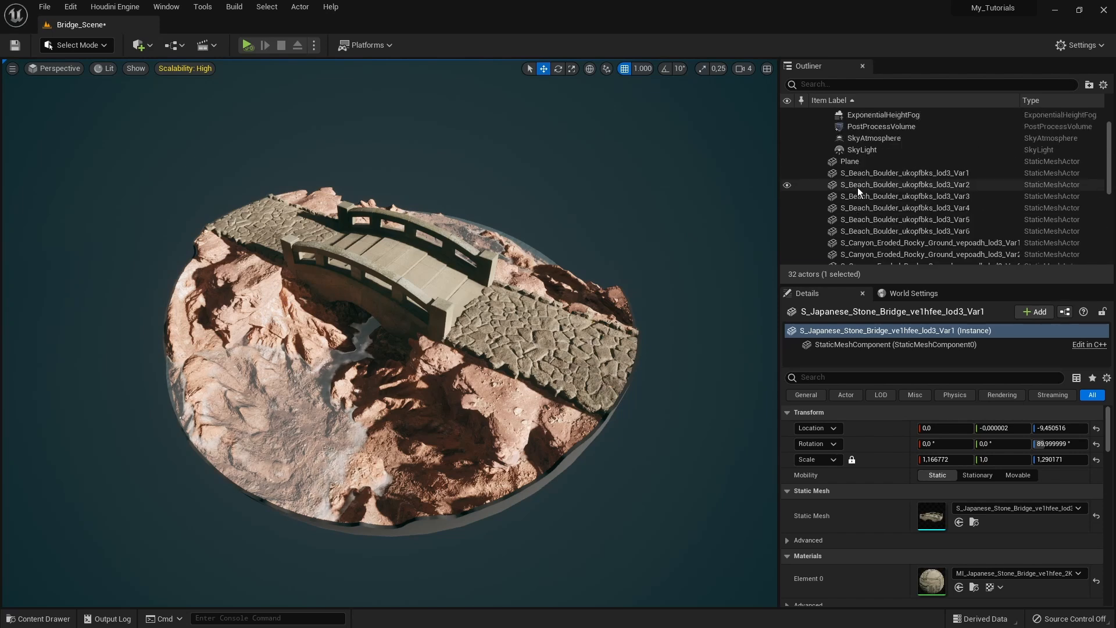
{"action": "scroll", "coordinate": [872, 197], "scroll_direction": "up", "scroll_amount": 2}
{"action": "scroll", "coordinate": [867, 192], "scroll_direction": "down", "scroll_amount": 3}
{"action": "left_click", "coordinate": [863, 150]}
{"action": "scroll", "coordinate": [861, 168], "scroll_direction": "down", "scroll_amount": 5}
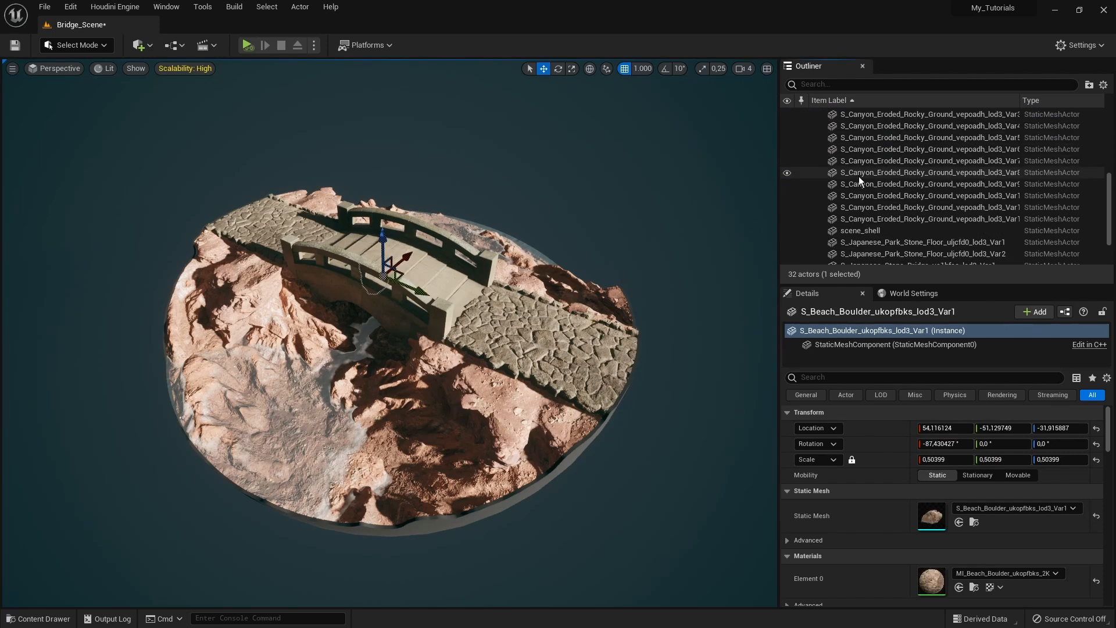
{"action": "scroll", "coordinate": [860, 176], "scroll_direction": "down", "scroll_amount": 3}
{"action": "left_click", "coordinate": [871, 256], "text": "shift"}
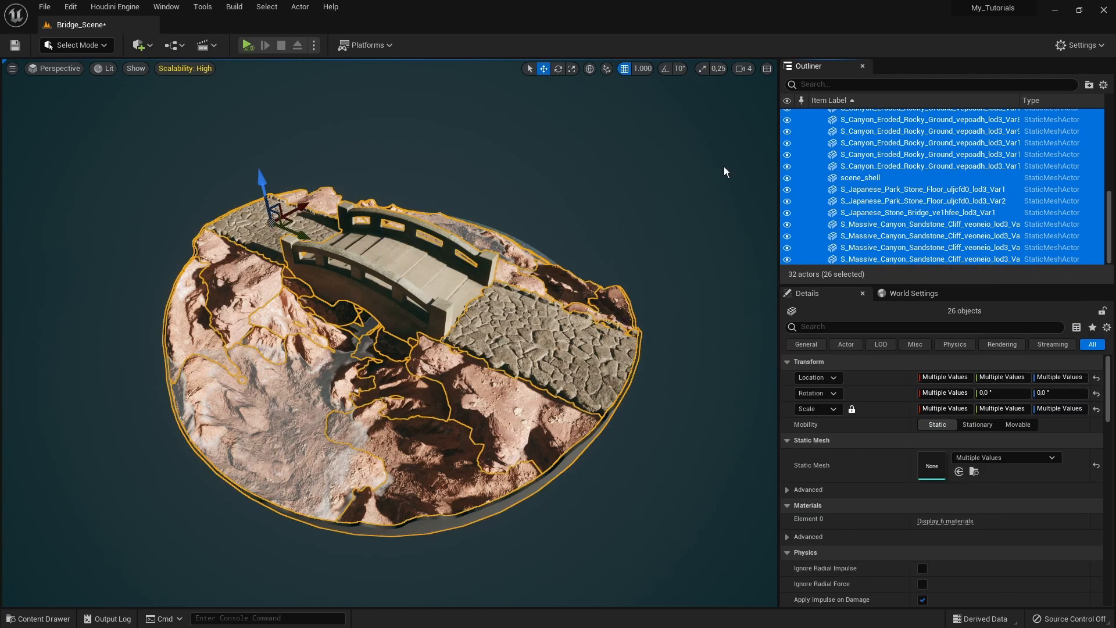
{"action": "mouse_move", "coordinate": [557, 212]}
{"action": "left_mouse_down", "text": "alt"}
{"action": "mouse_move", "coordinate": [645, 198]}
{"action": "mouse_move", "coordinate": [582, 198]}
{"action": "mouse_move", "coordinate": [572, 217]}
{"action": "left_mouse_up", "text": "alt"}
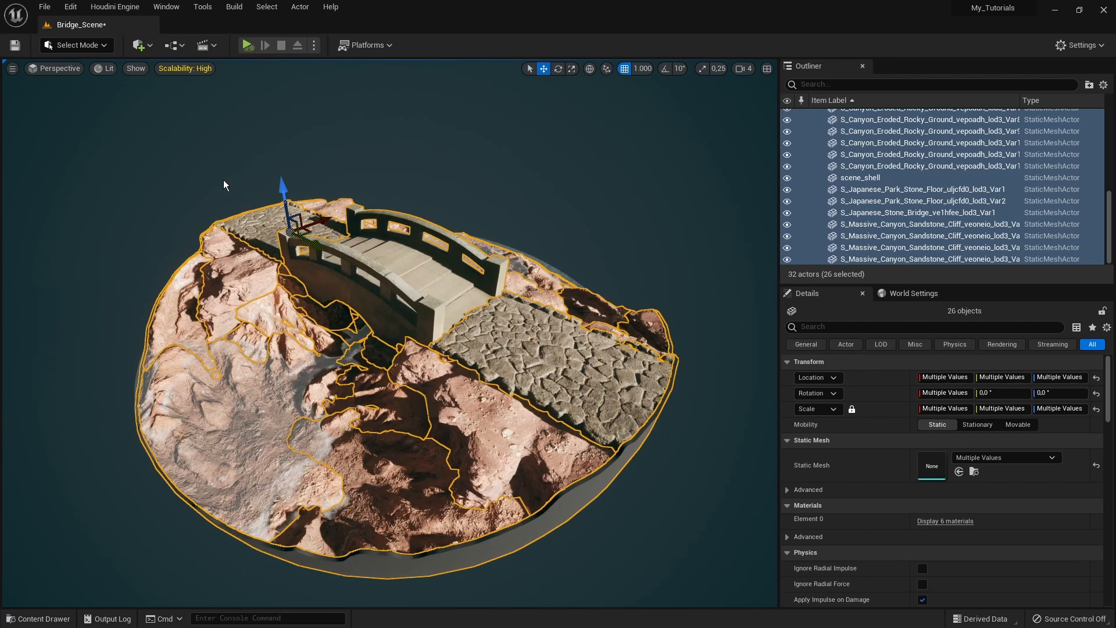
{"action": "left_click", "coordinate": [44, 7]}
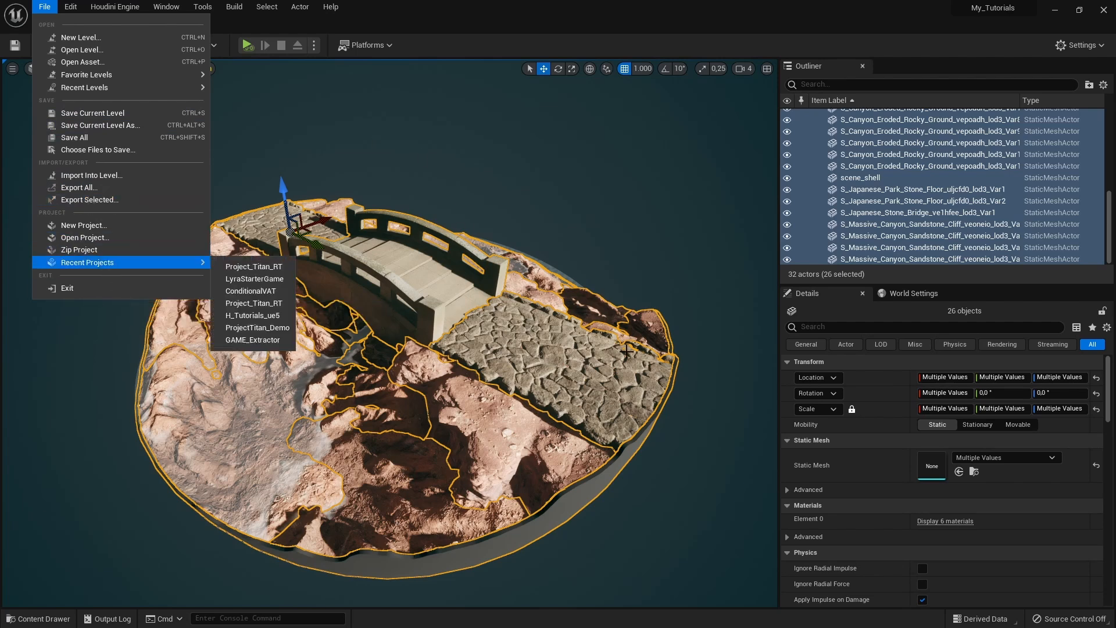
{"action": "mouse_move", "coordinate": [595, 178]}
{"action": "right_mouse_down"}
{"action": "mouse_move", "coordinate": [588, 172]}
{"action": "mouse_move", "coordinate": [596, 178]}
{"action": "right_mouse_up"}
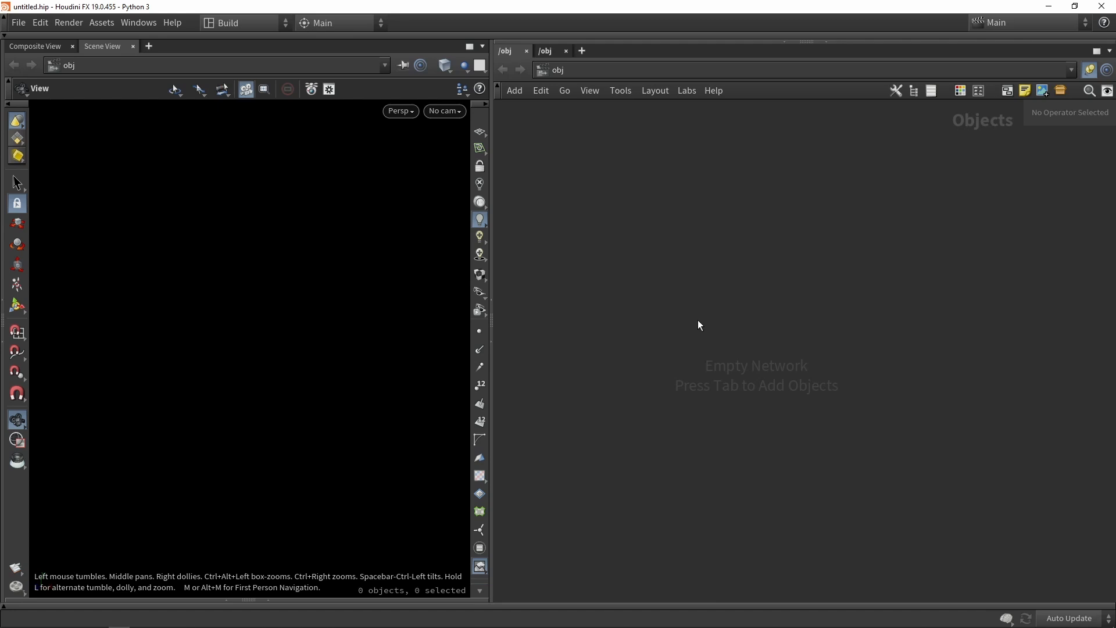
Switch to Houdini and place a File geometry object in the empty object network
{"action": "key", "text": "Tab"}
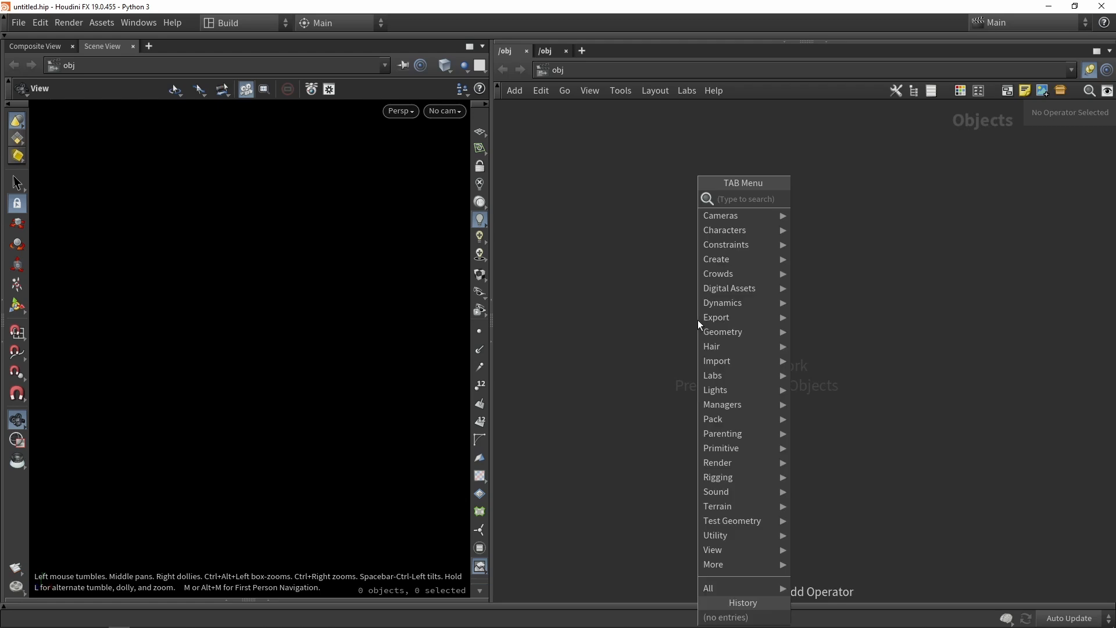
{"action": "type", "text": "null"}
{"action": "key", "text": "Return"}
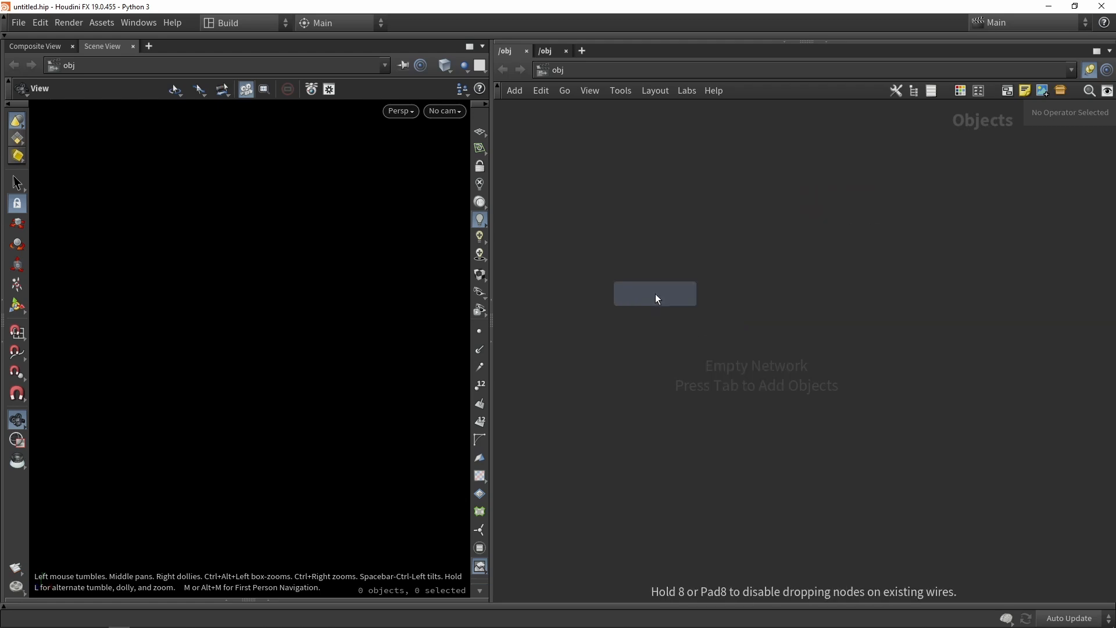
{"action": "left_click", "coordinate": [654, 293]}
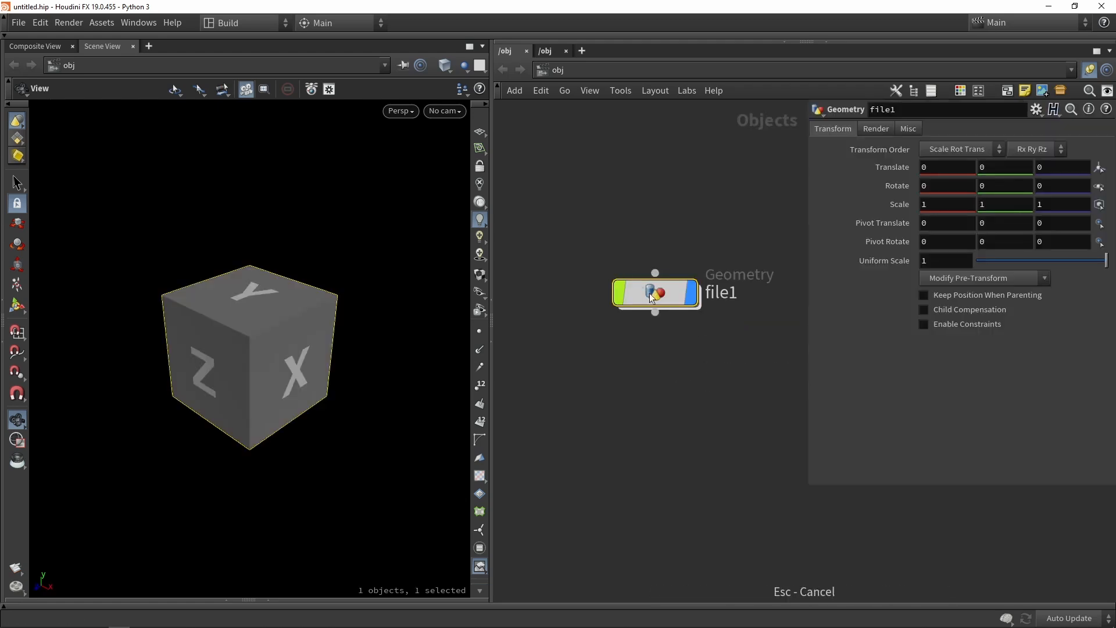
{"action": "left_click_drag", "start_coordinate": [654, 293], "coordinate": [619, 325]}
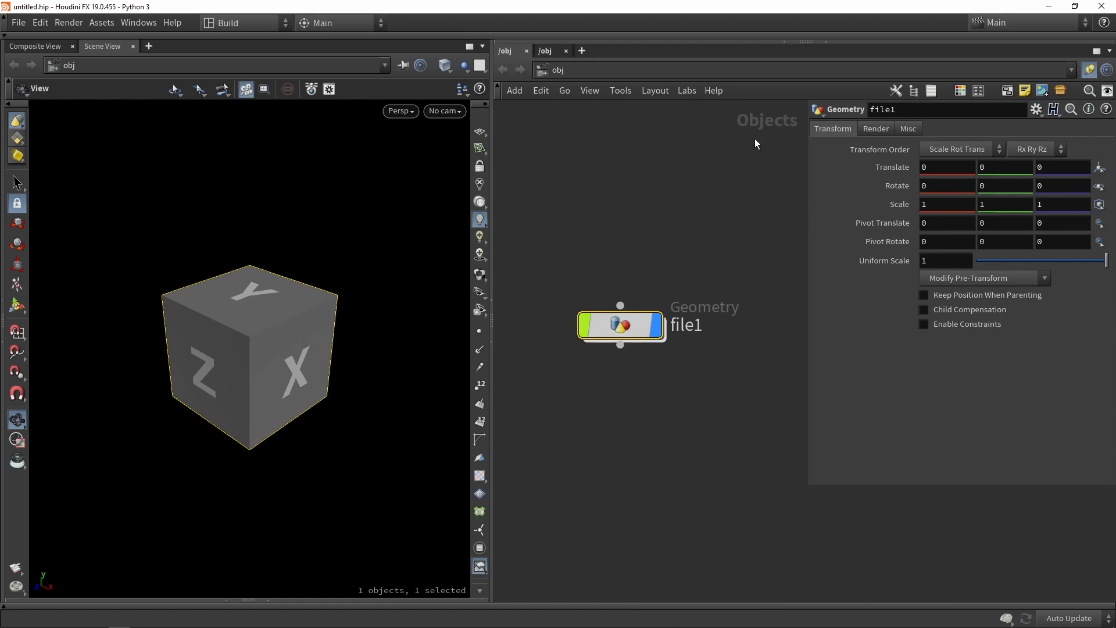
Go inside the file1 object and load Bridge_Scene.fbx as the File node's geometry
{"action": "double_click", "coordinate": [625, 327]}
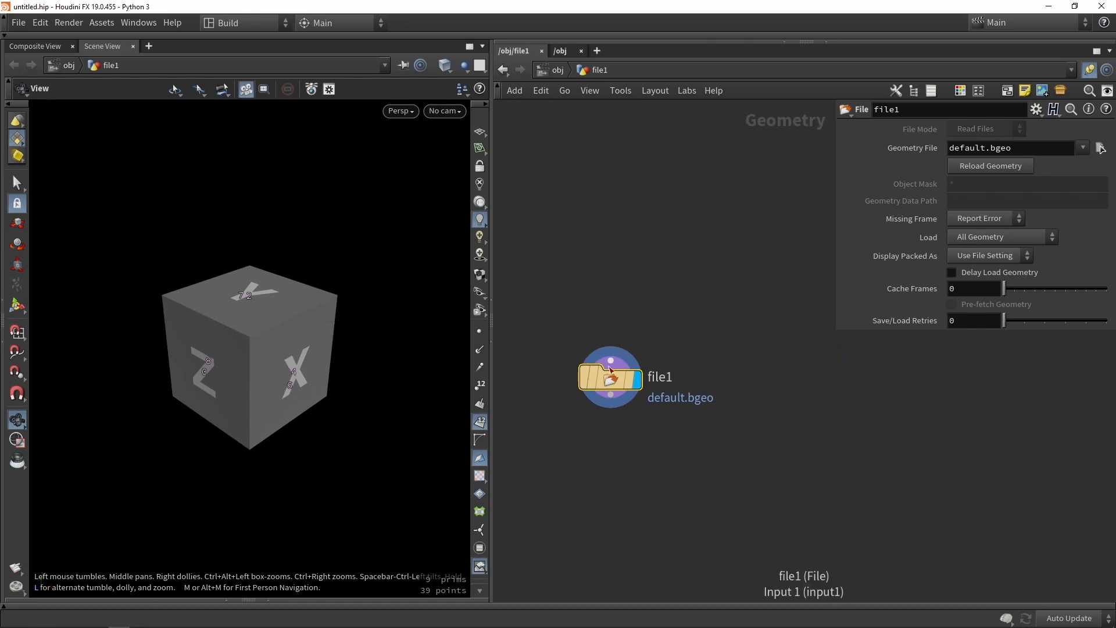
{"action": "left_click_drag", "start_coordinate": [613, 381], "coordinate": [649, 301]}
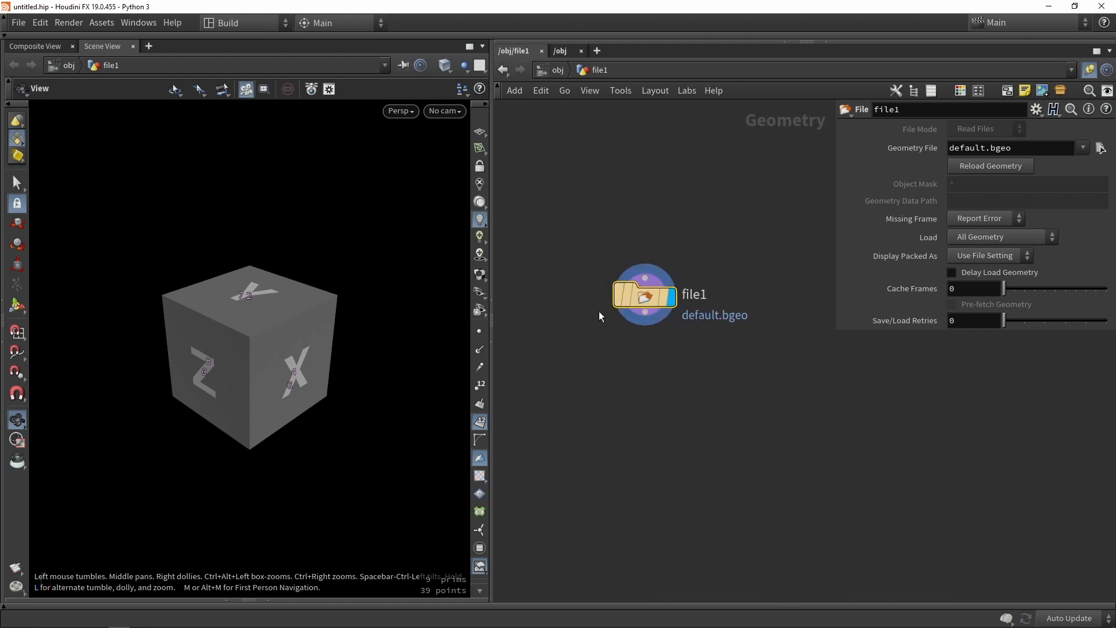
{"action": "left_click_drag", "start_coordinate": [1011, 148], "coordinate": [870, 151]}
{"action": "left_click", "coordinate": [765, 193]}
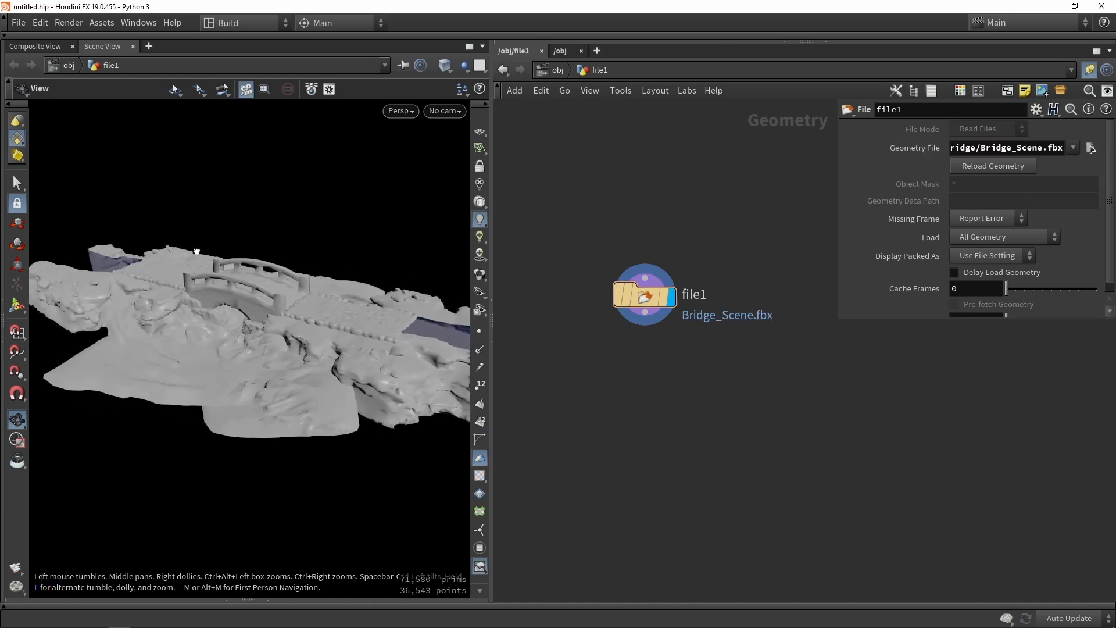
Examine the imported bridge and canyon geometry from several angles and close up
{"action": "left_click_drag", "start_coordinate": [197, 252], "coordinate": [212, 308]}
{"action": "right_click_drag", "start_coordinate": [211, 309], "coordinate": [234, 286]}
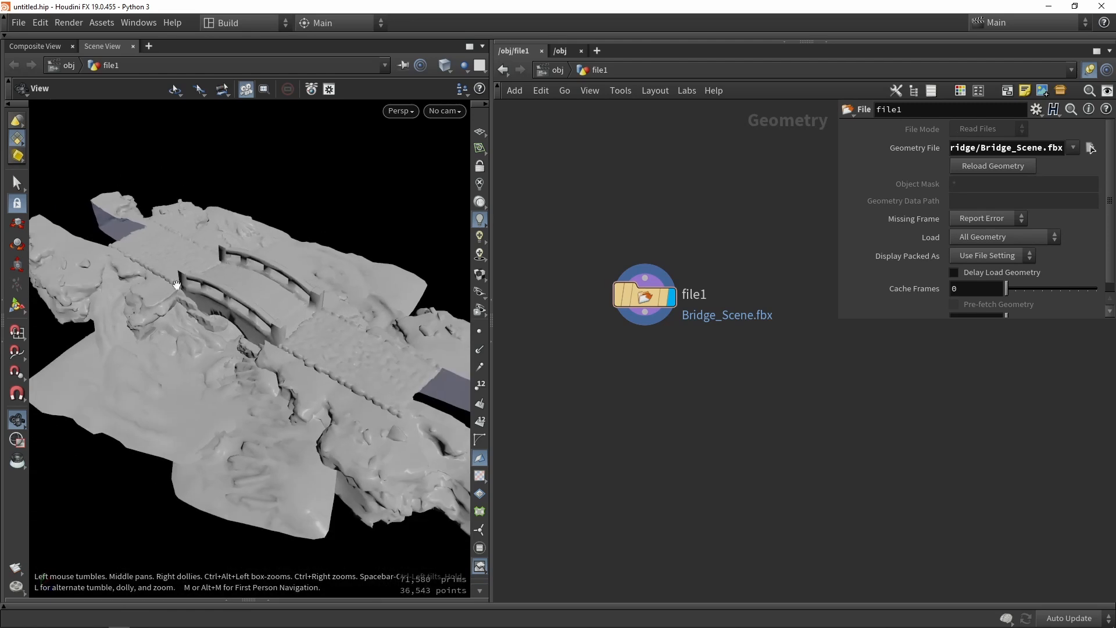
{"action": "left_click_drag", "start_coordinate": [265, 232], "coordinate": [216, 186]}
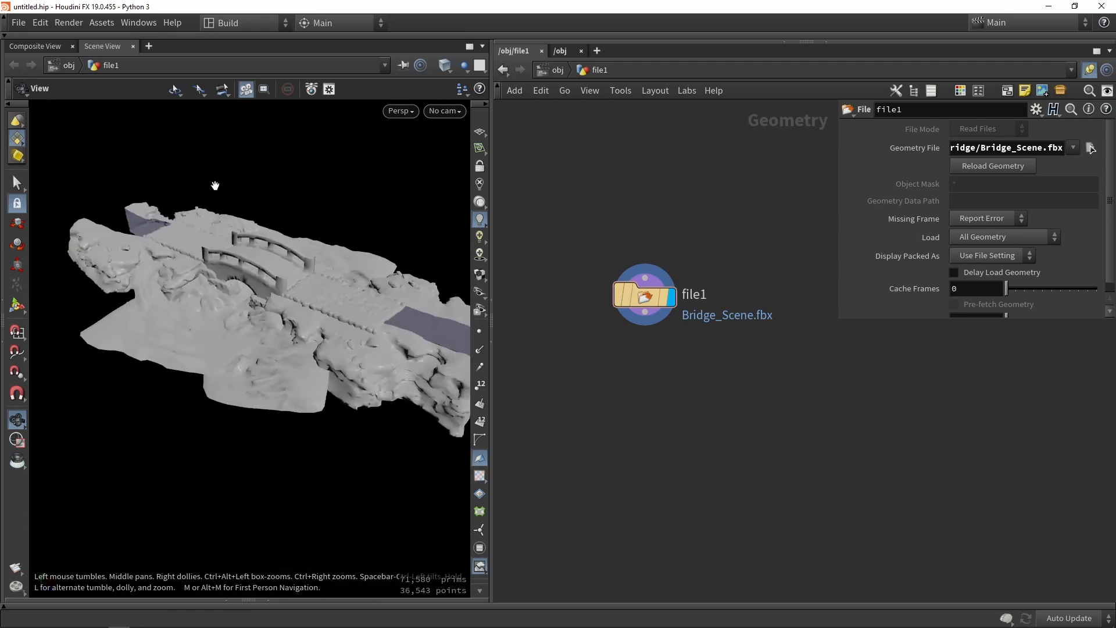
{"action": "left_click_drag", "start_coordinate": [314, 258], "coordinate": [221, 279]}
{"action": "scroll", "coordinate": [242, 279], "scroll_direction": "up", "scroll_amount": 2}
{"action": "scroll", "coordinate": [228, 285], "scroll_direction": "up", "scroll_amount": 2}
{"action": "scroll", "coordinate": [221, 279], "scroll_direction": "up", "scroll_amount": 2}
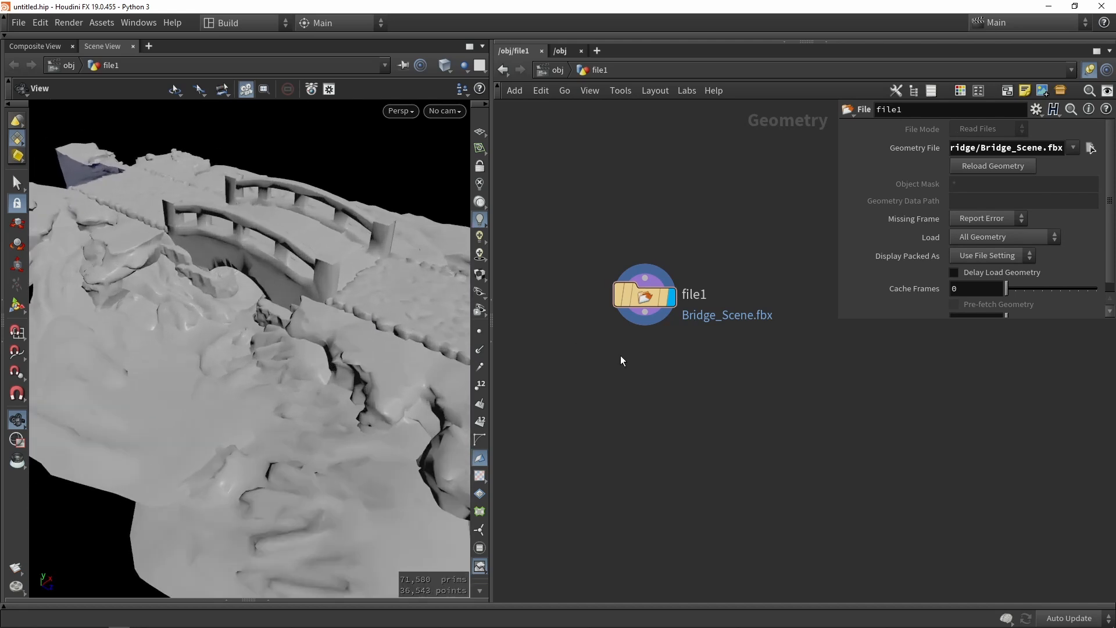
Add a Split node below the File node and connect it to the File node's output
{"action": "middle_click_drag", "start_coordinate": [629, 407], "coordinate": [612, 327]}
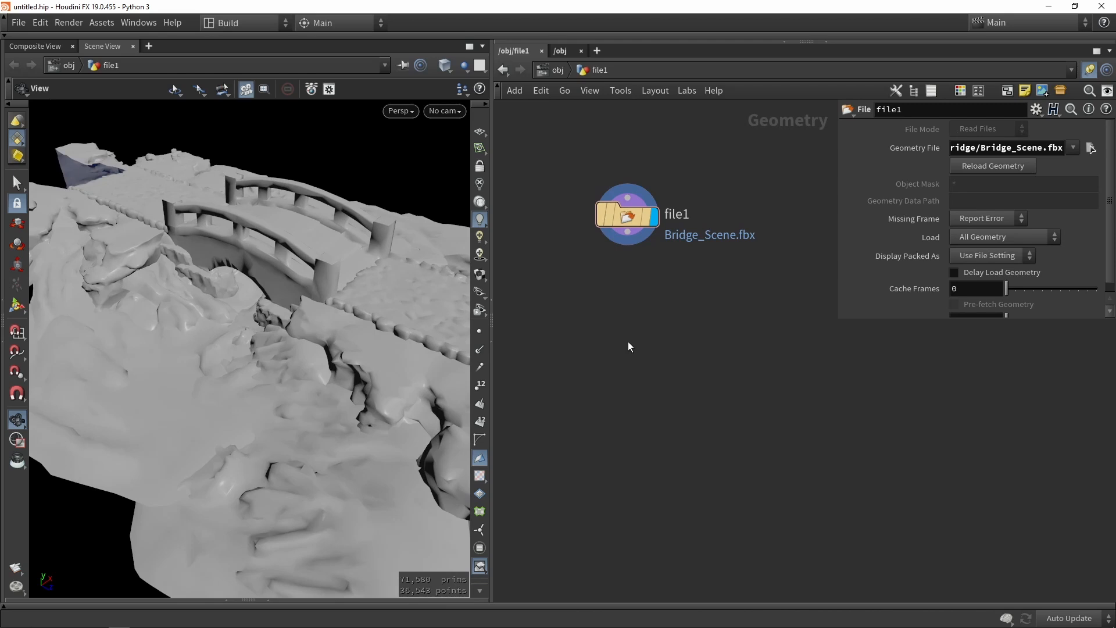
{"action": "key", "text": "Tab"}
{"action": "type", "text": "spl"}
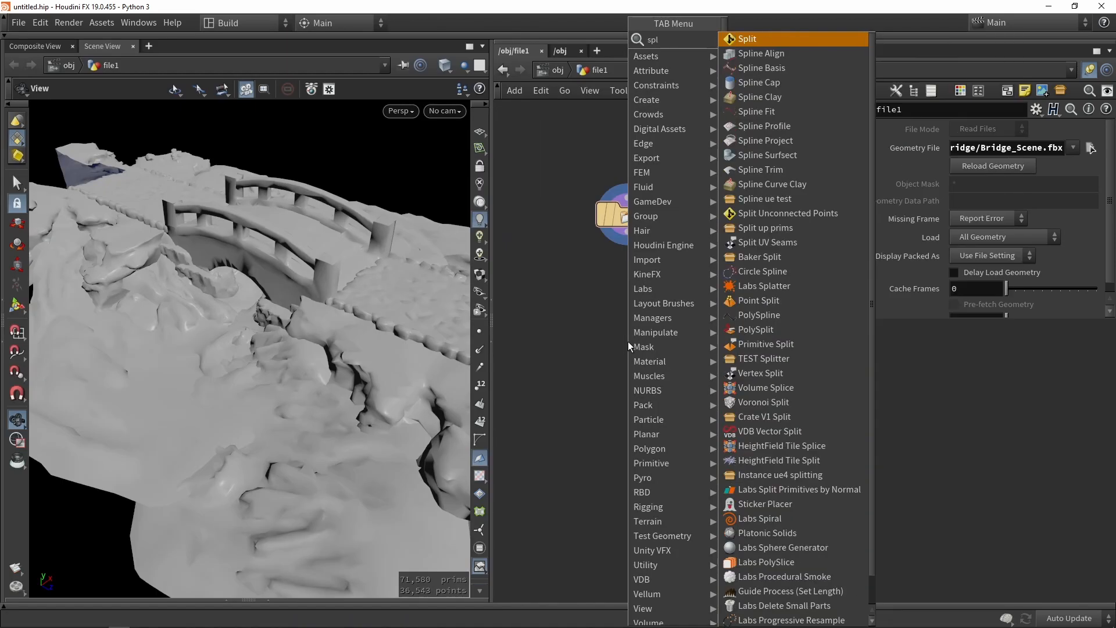
{"action": "key", "text": "Return"}
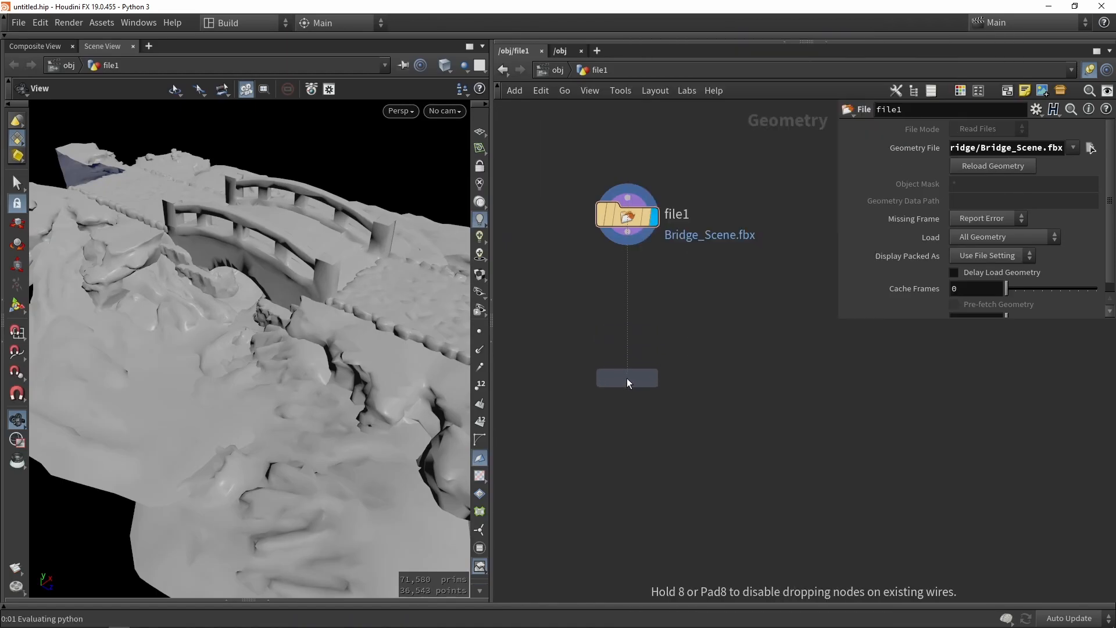
{"action": "left_click", "coordinate": [627, 379]}
{"action": "left_click_drag", "start_coordinate": [622, 243], "coordinate": [627, 364]}
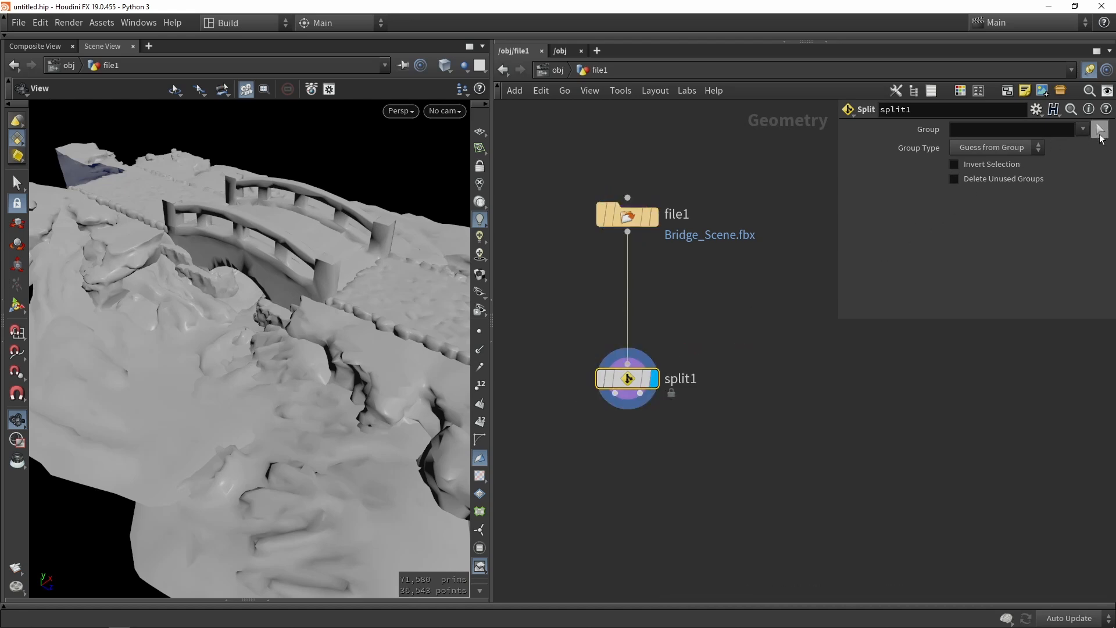
Pick the whole bridge in the scene as the Split node's group, primitives 0-2383
{"action": "left_click", "coordinate": [1101, 130]}
{"action": "left_click", "coordinate": [271, 249]}
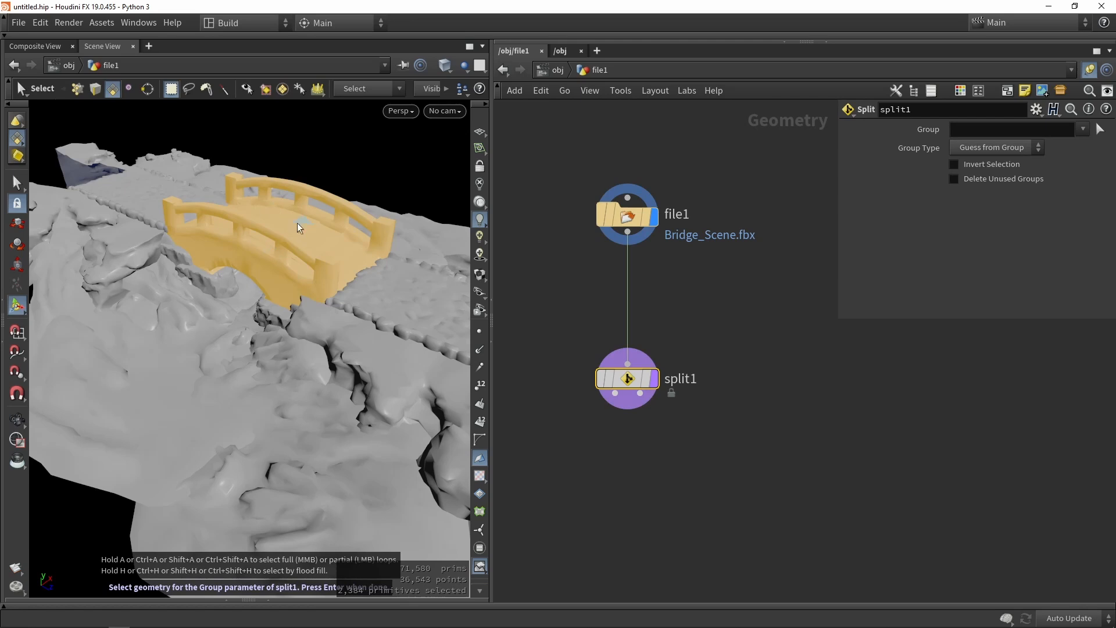
{"action": "key", "text": "Return"}
{"action": "left_click_drag", "start_coordinate": [299, 220], "coordinate": [239, 286]}
{"action": "middle_click_drag", "start_coordinate": [648, 489], "coordinate": [665, 360]}
{"action": "left_click_drag", "start_coordinate": [645, 256], "coordinate": [546, 383]}
{"action": "left_click_drag", "start_coordinate": [658, 304], "coordinate": [776, 373]}
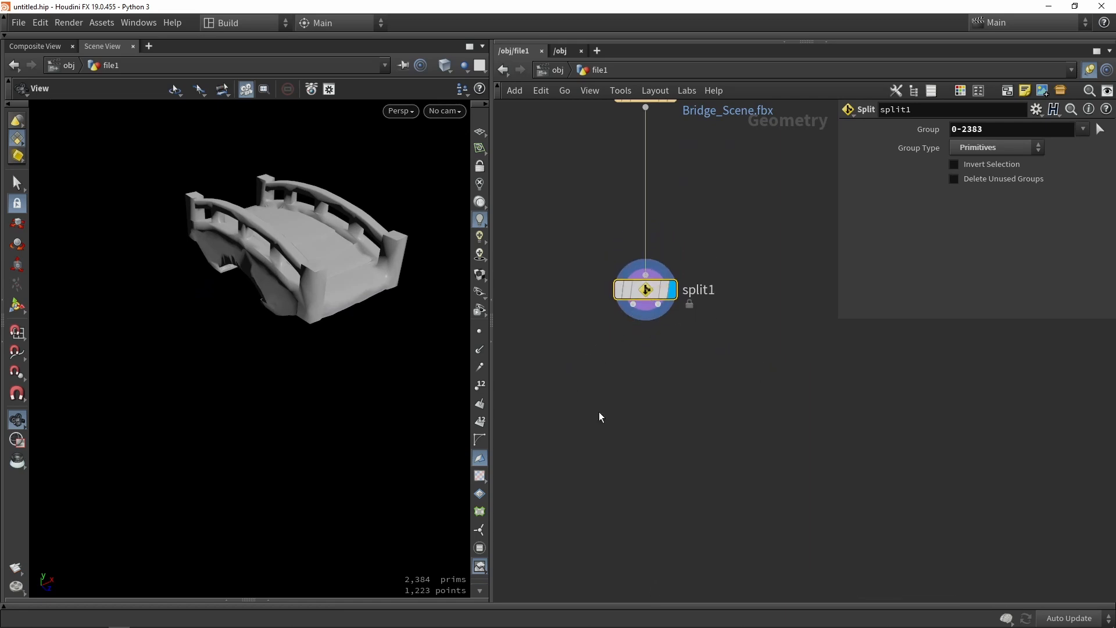
Add a PolyFill node to the Split node's first output and display its result to cap the bridge's open underside
{"action": "middle_click_drag", "start_coordinate": [600, 417], "coordinate": [655, 343]}
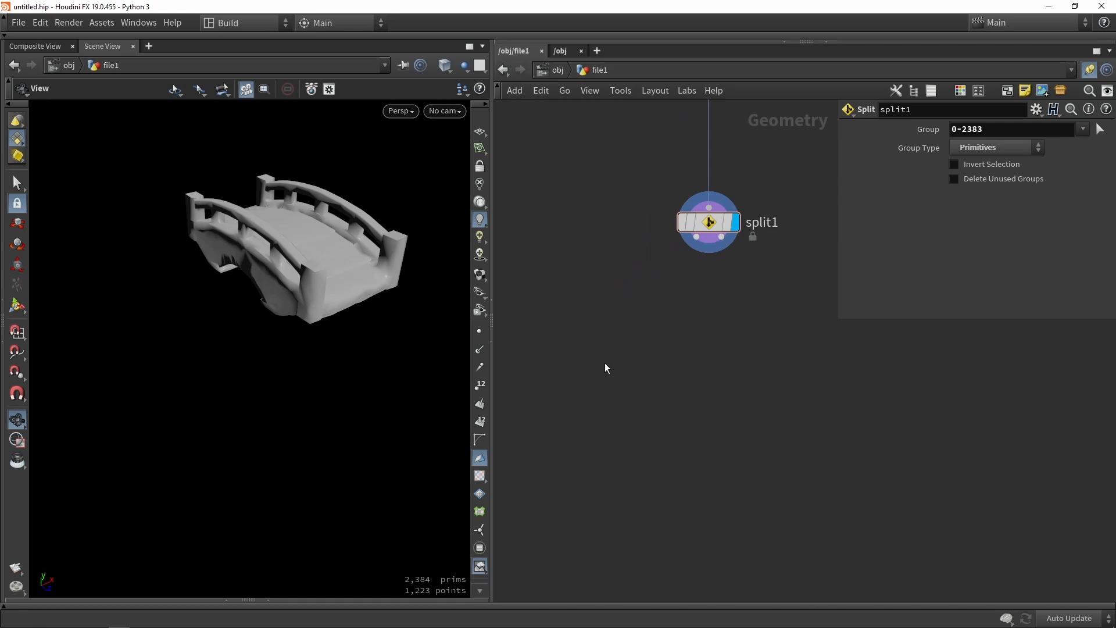
{"action": "left_click_drag", "start_coordinate": [273, 264], "coordinate": [304, 281]}
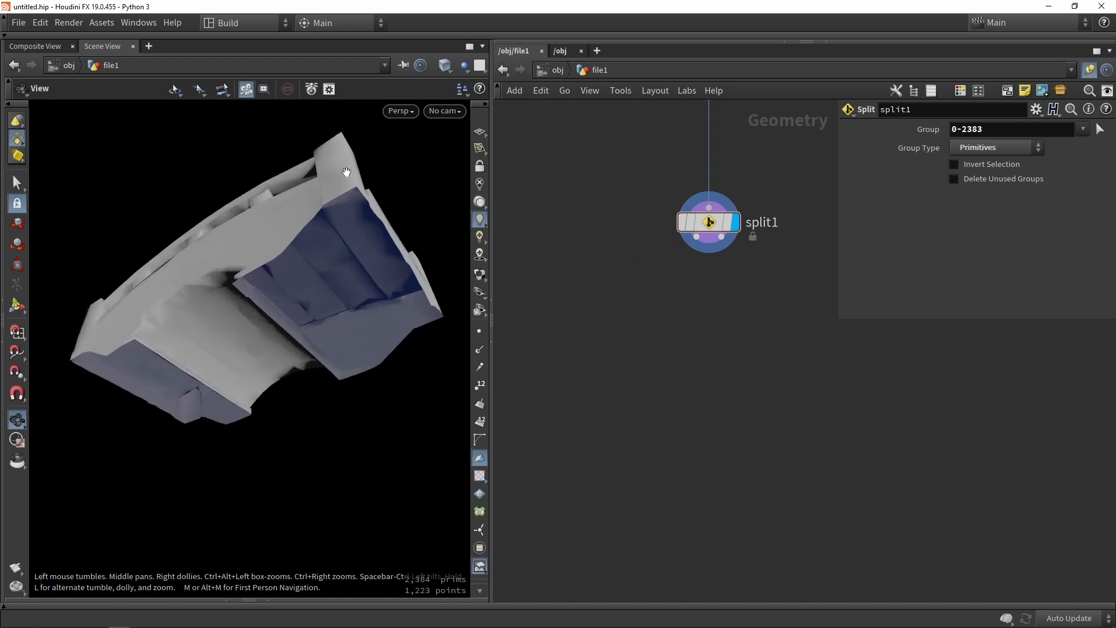
{"action": "key", "text": "Tab"}
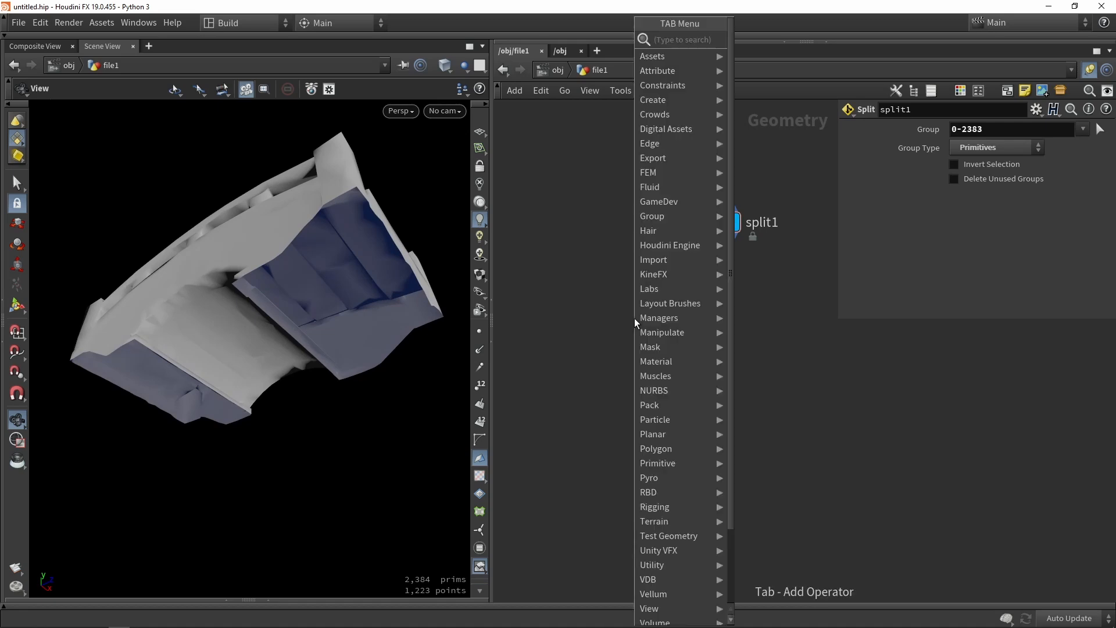
{"action": "type", "text": "fill"}
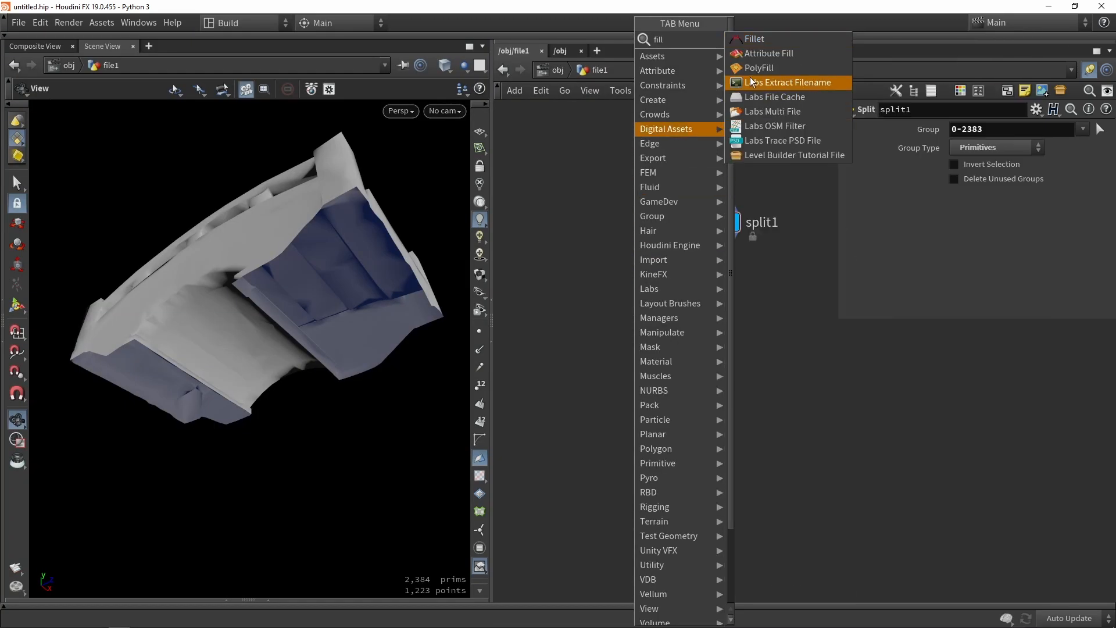
{"action": "left_click", "coordinate": [759, 68]}
{"action": "left_click", "coordinate": [599, 341]}
{"action": "left_click_drag", "start_coordinate": [709, 237], "coordinate": [600, 319]}
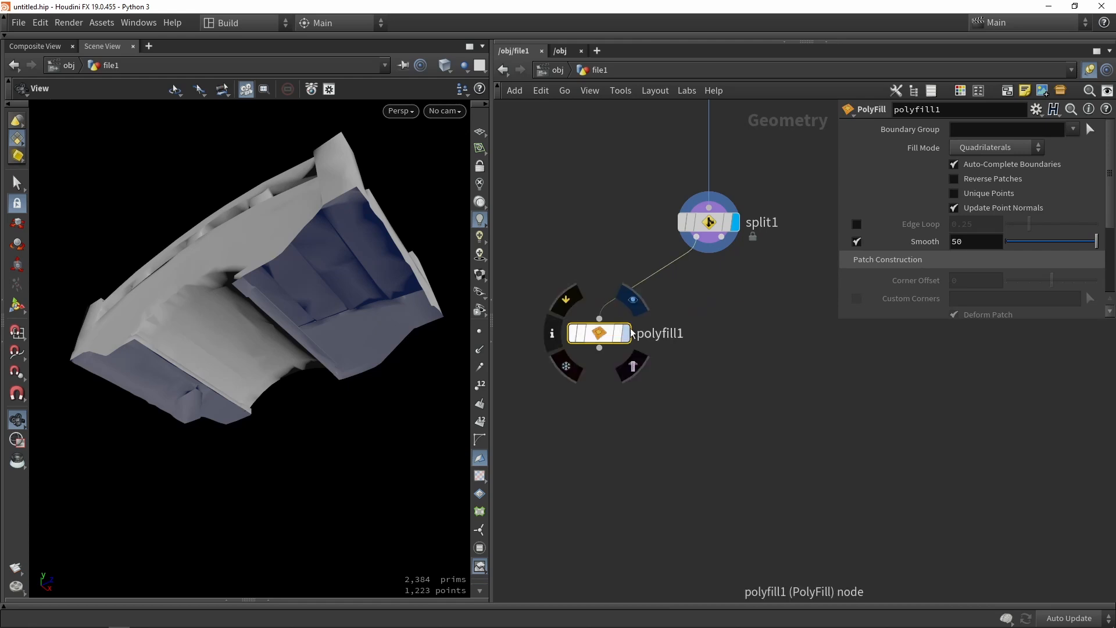
{"action": "left_click", "coordinate": [633, 300]}
Set the PolyFill fill mode to Triangles and check the bridge mesh in wireframe and shaded view
{"action": "key", "text": "w"}
{"action": "left_click_drag", "start_coordinate": [326, 313], "coordinate": [250, 273]}
{"action": "left_click", "coordinate": [978, 149]}
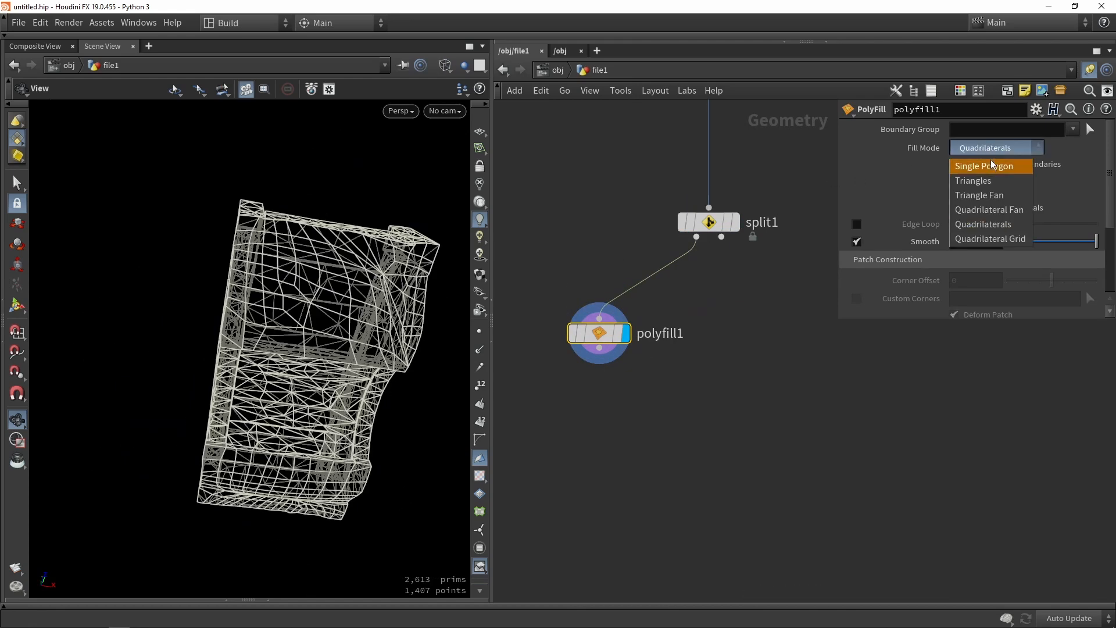
{"action": "left_click", "coordinate": [976, 179]}
{"action": "mouse_move", "coordinate": [357, 235]}
{"action": "left_mouse_down"}
{"action": "mouse_move", "coordinate": [361, 250]}
{"action": "mouse_move", "coordinate": [324, 281]}
{"action": "mouse_move", "coordinate": [418, 333]}
{"action": "mouse_move", "coordinate": [262, 242]}
{"action": "mouse_move", "coordinate": [339, 302]}
{"action": "mouse_move", "coordinate": [274, 250]}
{"action": "left_mouse_up"}
{"action": "key", "text": "w"}
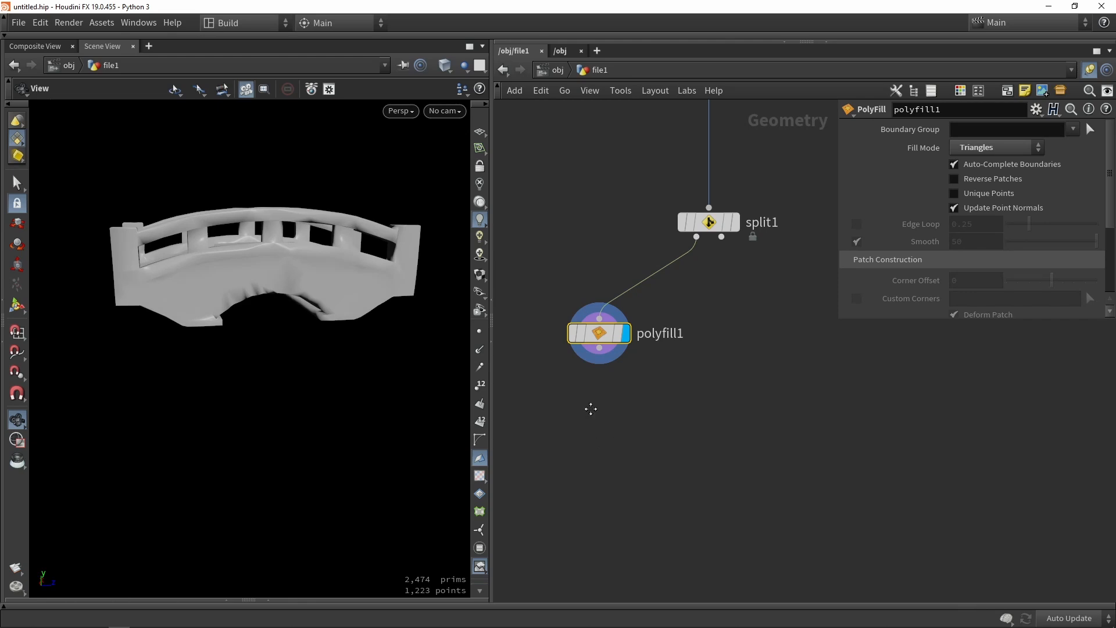
Shift the PolyFill node farther out to the left of the Split node to make room in the network
{"action": "middle_click_drag", "start_coordinate": [591, 409], "coordinate": [640, 355]}
{"action": "scroll", "coordinate": [640, 355], "scroll_direction": "down", "scroll_amount": 3}
{"action": "left_click_drag", "start_coordinate": [645, 305], "coordinate": [612, 292]}
{"action": "middle_click_drag", "start_coordinate": [628, 389], "coordinate": [606, 350]}
{"action": "left_click", "coordinate": [606, 350]}
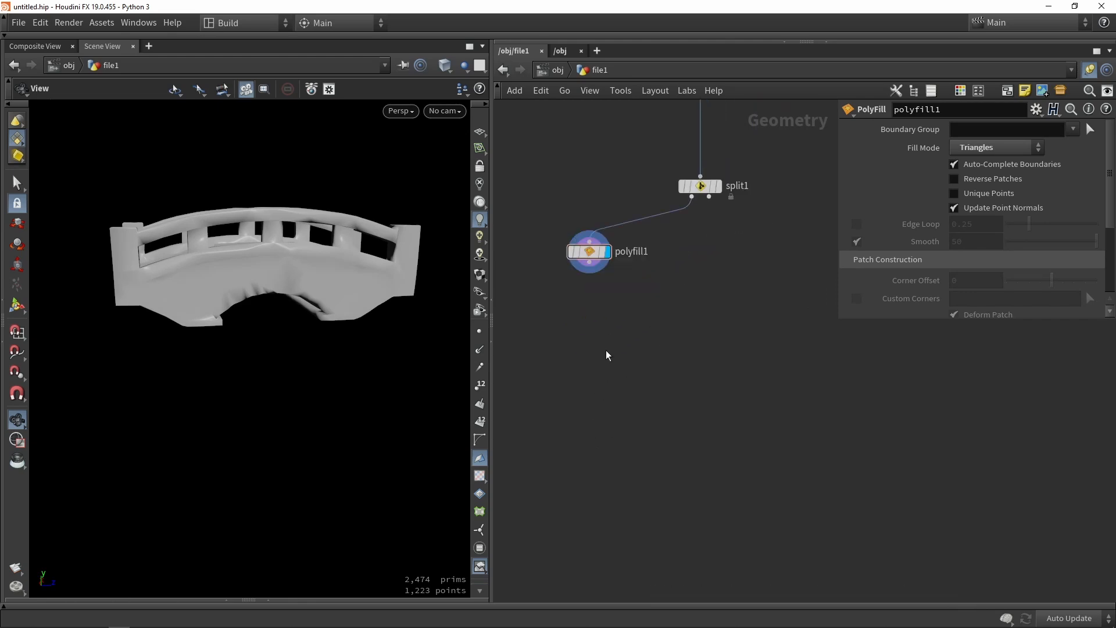
Add an RBD Material Fracture node below the PolyFill node, feed the filled bridge into its first input and display its result
{"action": "key", "text": "Tab"}
{"action": "type", "text": "mater"}
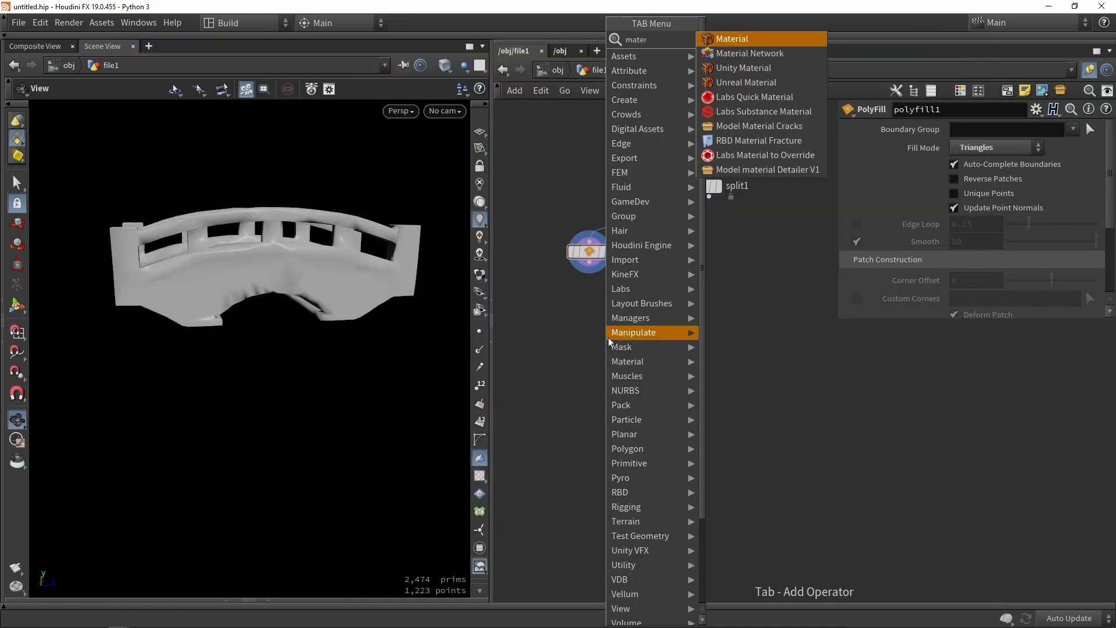
{"action": "left_click", "coordinate": [749, 142]}
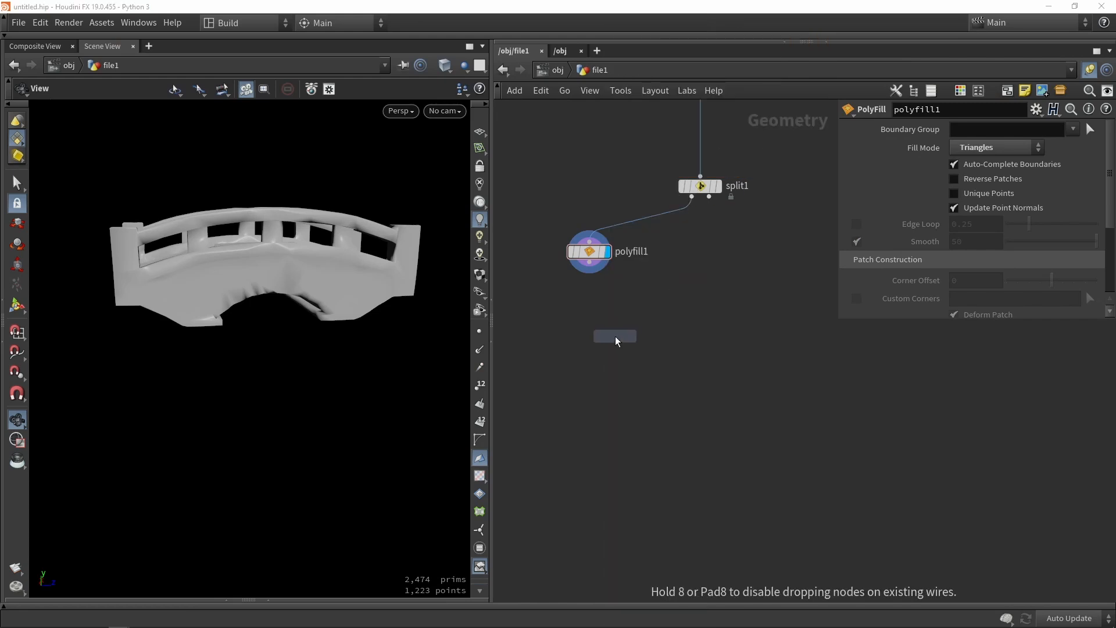
{"action": "left_click", "coordinate": [590, 270]}
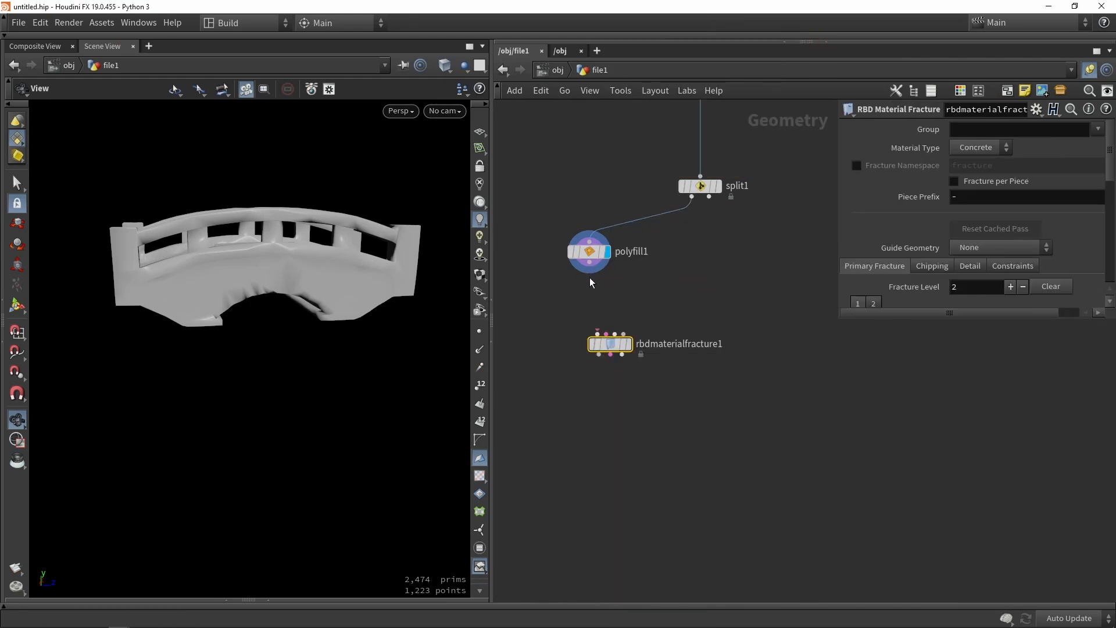
{"action": "scroll", "coordinate": [589, 269], "scroll_direction": "up", "scroll_amount": 2}
{"action": "left_click_drag", "start_coordinate": [589, 270], "coordinate": [598, 365]}
{"action": "mouse_move", "coordinate": [634, 380]}
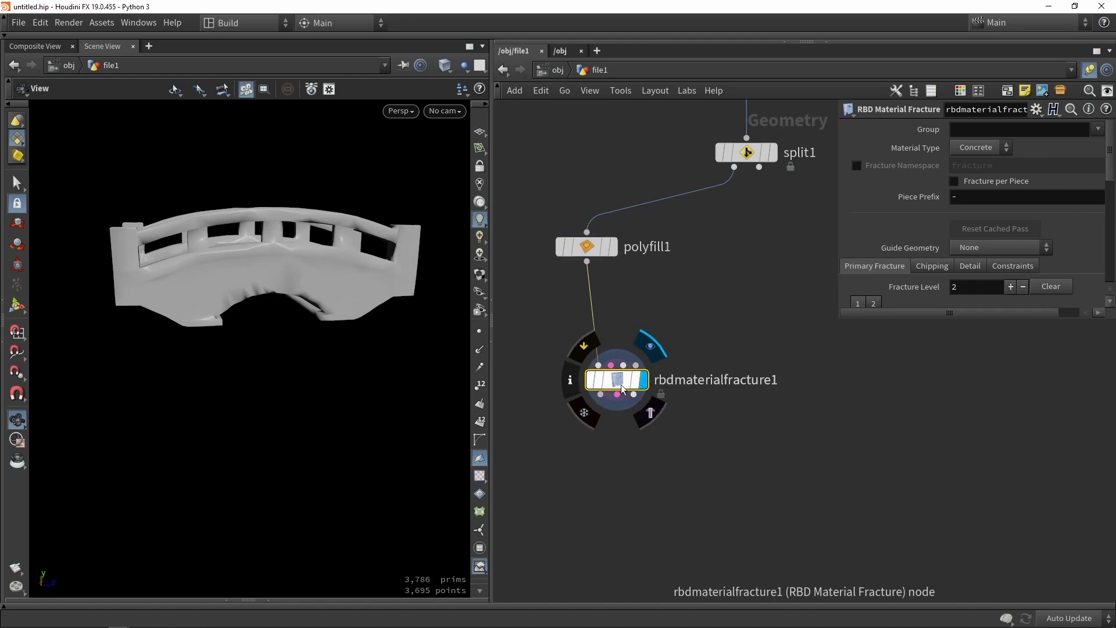
{"action": "left_click_drag", "start_coordinate": [621, 389], "coordinate": [595, 382]}
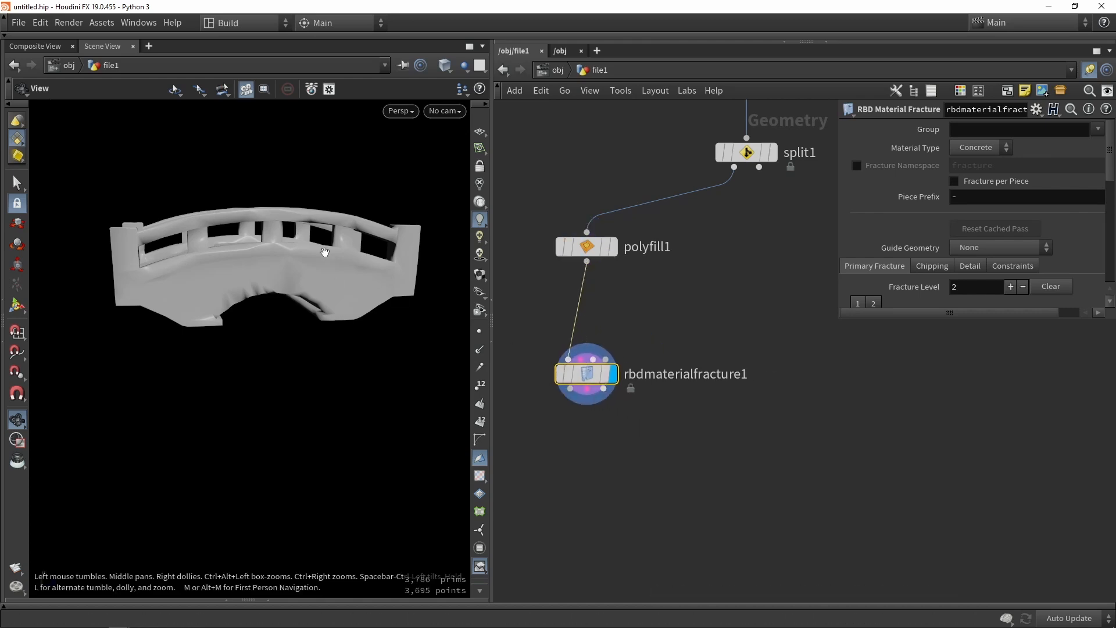
{"action": "left_click_drag", "start_coordinate": [318, 275], "coordinate": [257, 295]}
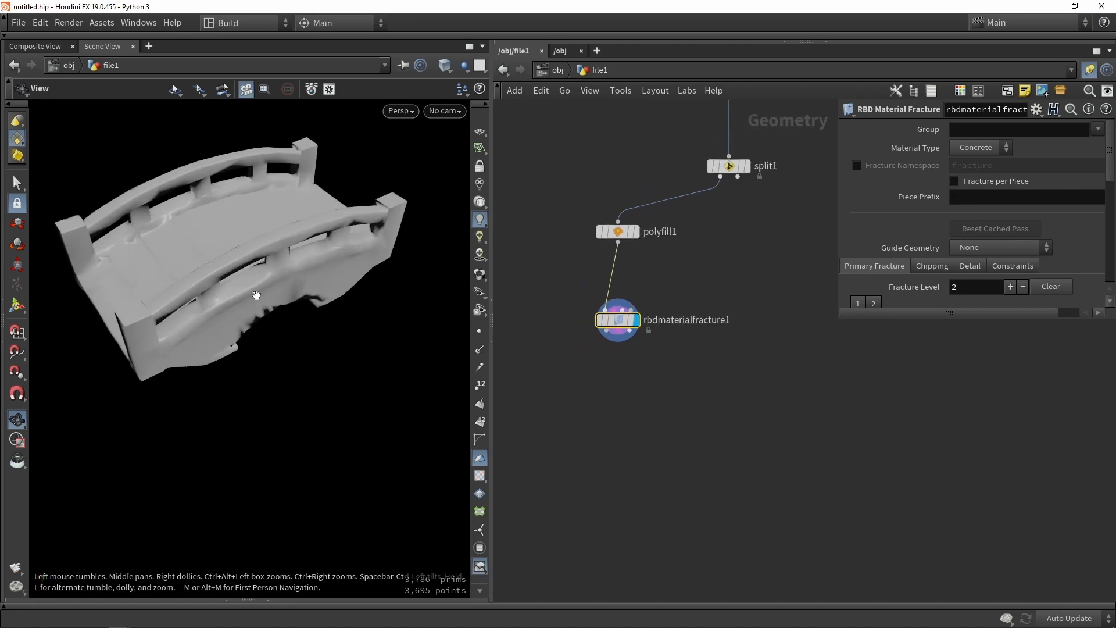
Add an Exploded View node to the RBD Material Fracture node's first output and display the separated bridge pieces
{"action": "key", "text": "Tab"}
{"action": "type", "text": "explod"}
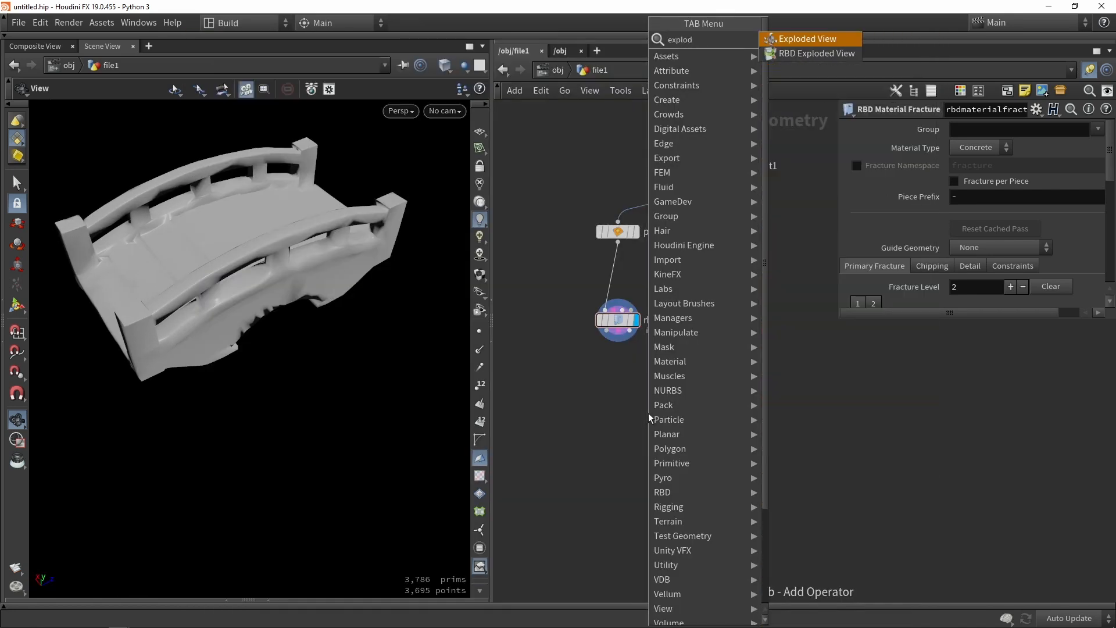
{"action": "key", "text": "Return"}
{"action": "left_click", "coordinate": [644, 411]}
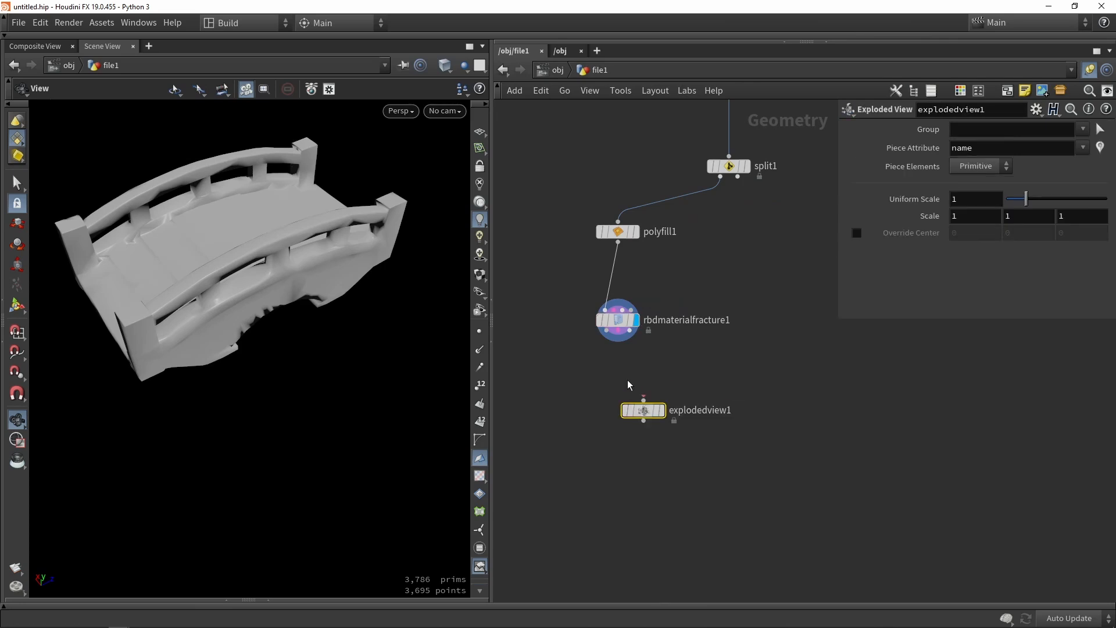
{"action": "left_click_drag", "start_coordinate": [646, 413], "coordinate": [554, 403]}
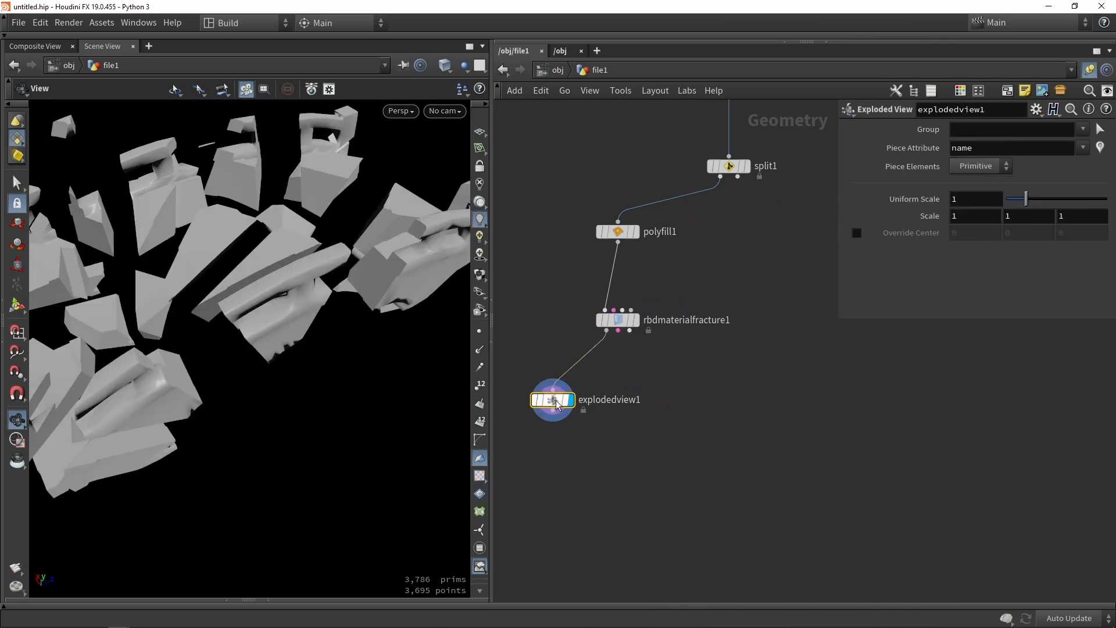
{"action": "left_click_drag", "start_coordinate": [273, 290], "coordinate": [317, 287]}
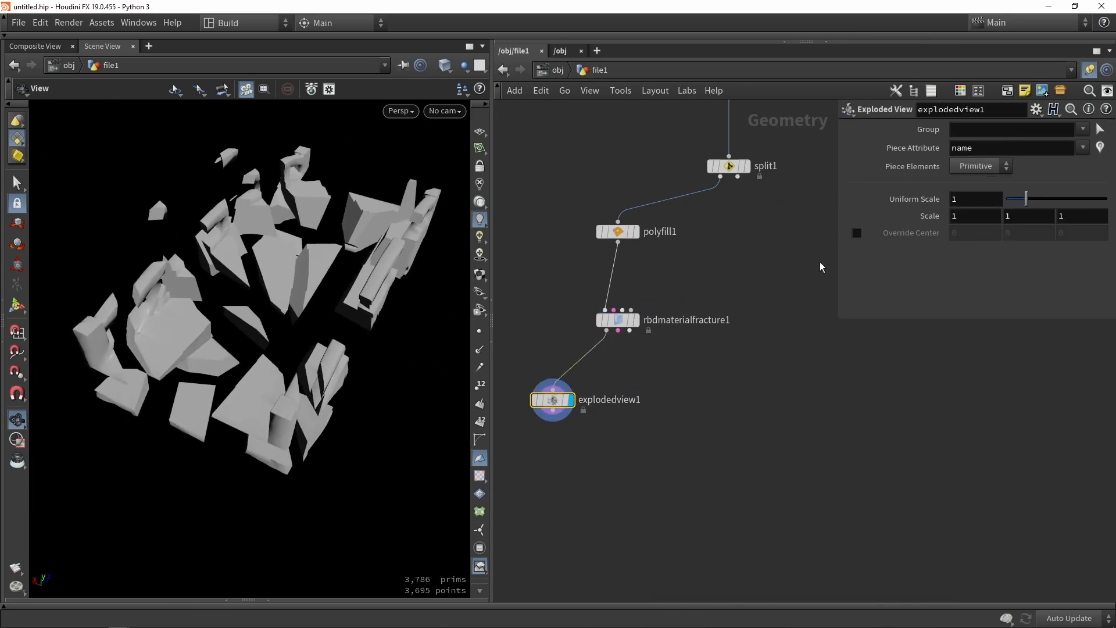
Reduce the Exploded View uniform scale to 0.06 and look closely at the cracks in the bridge
{"action": "left_click_drag", "start_coordinate": [1026, 199], "coordinate": [1008, 203]}
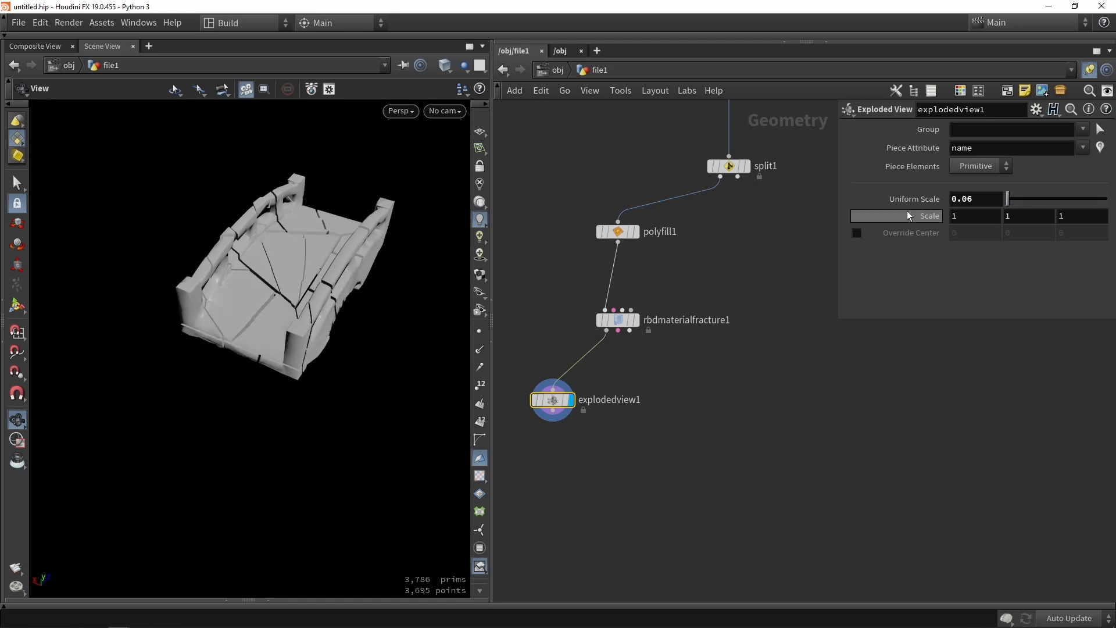
{"action": "left_click_drag", "start_coordinate": [232, 215], "coordinate": [233, 336]}
{"action": "scroll", "coordinate": [239, 197], "scroll_direction": "up", "scroll_amount": 4}
Enlarge the RBD Material Fracture node's parameter area and reduce its primary fracture level to 1
{"action": "left_click", "coordinate": [613, 325]}
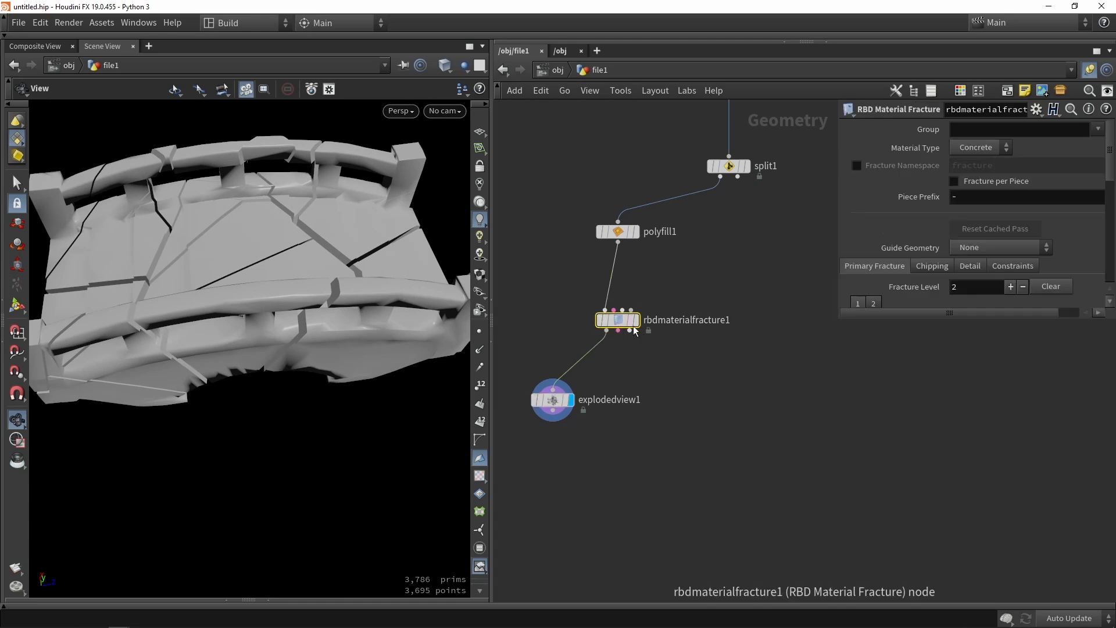
{"action": "left_click_drag", "start_coordinate": [838, 323], "coordinate": [766, 532]}
{"action": "scroll", "coordinate": [860, 350], "scroll_direction": "down", "scroll_amount": 2}
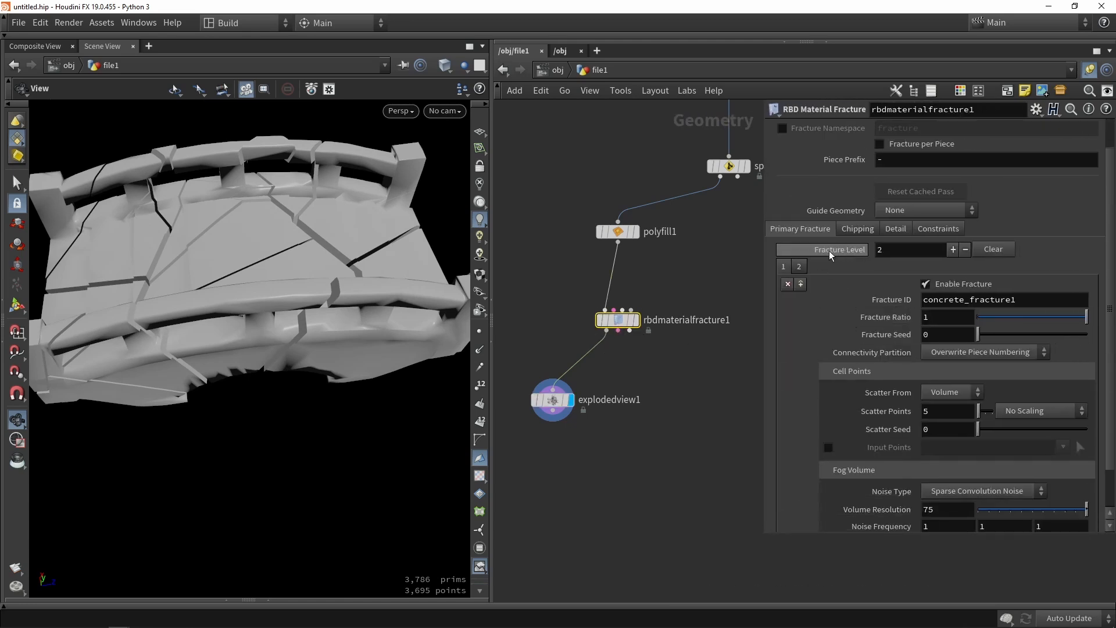
{"action": "left_click", "coordinate": [964, 251]}
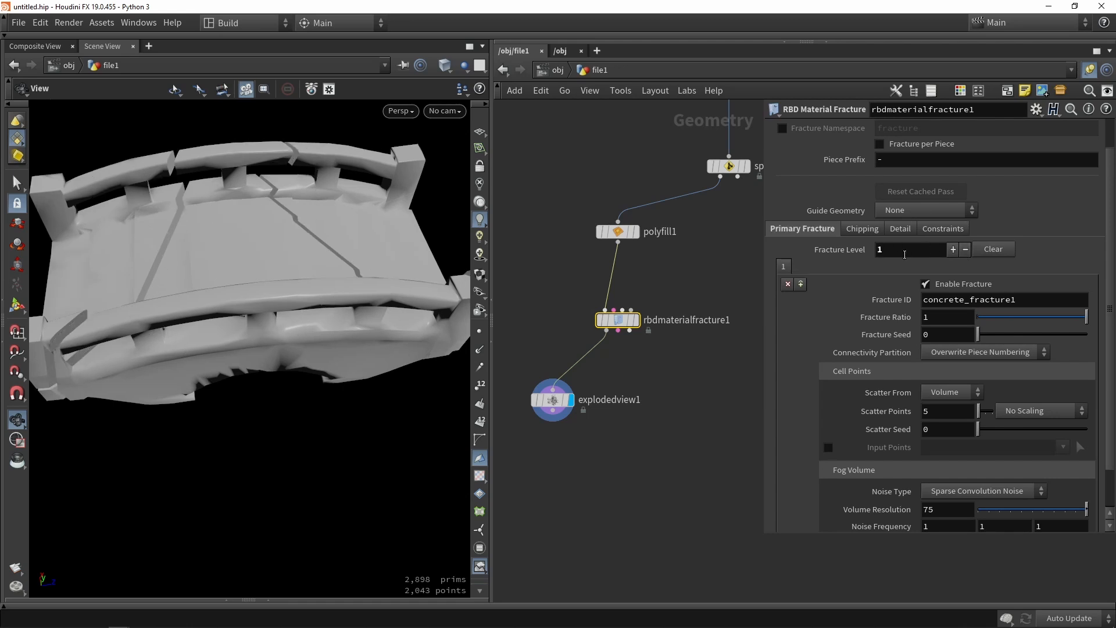
Set the concrete fracture's scatter points to 300 and inspect the smaller pieces across the bridge deck and railings
{"action": "scroll", "coordinate": [884, 266], "scroll_direction": "down", "scroll_amount": 1}
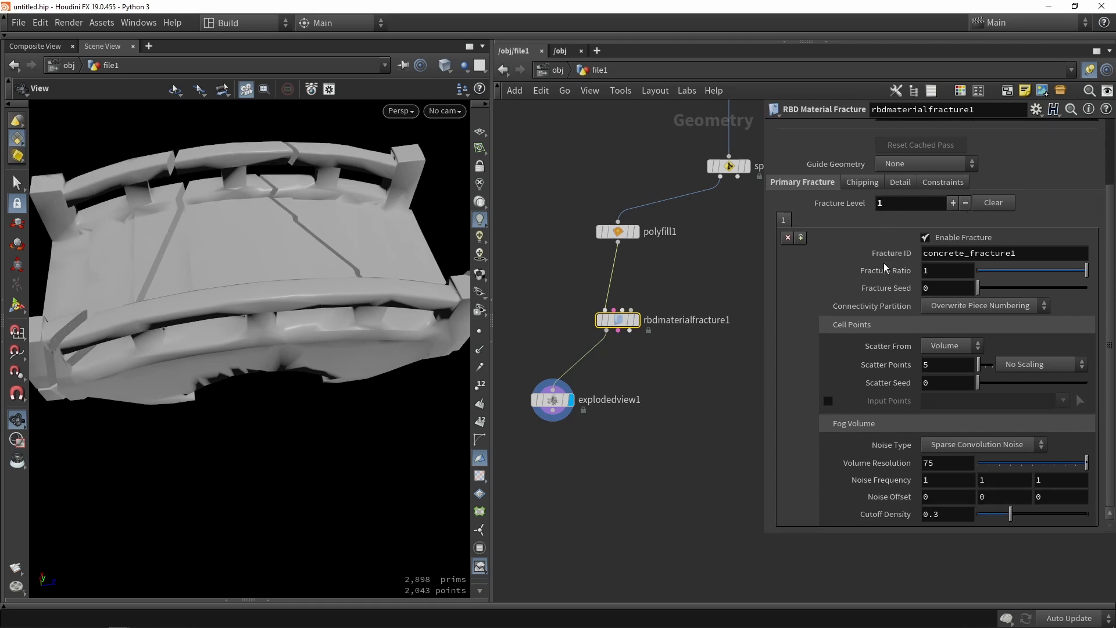
{"action": "left_click_drag", "start_coordinate": [940, 366], "coordinate": [887, 367]}
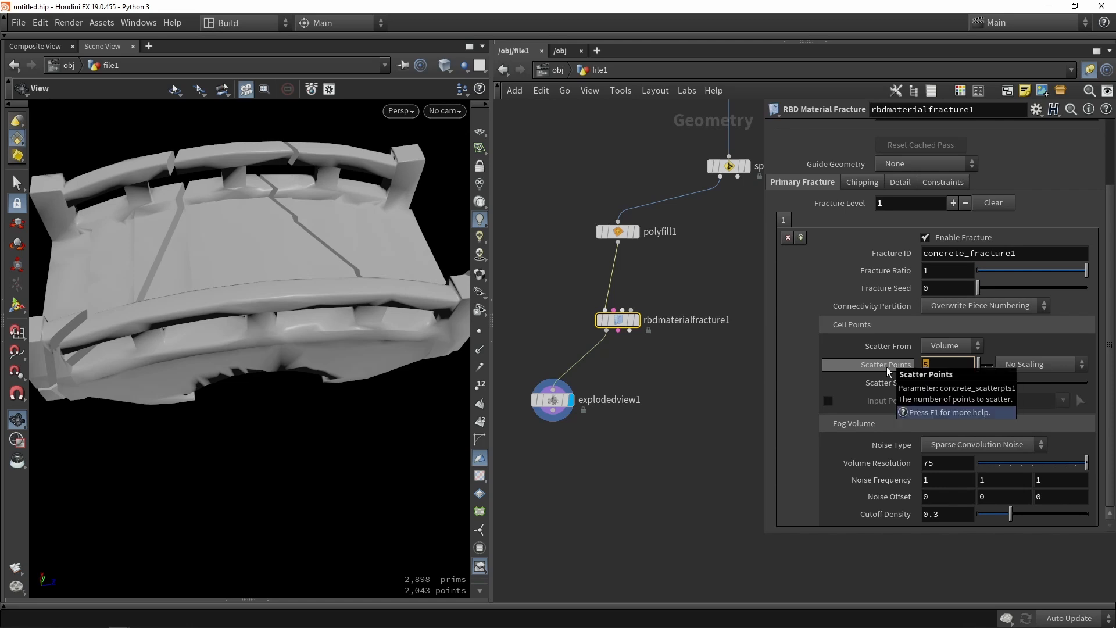
{"action": "type", "text": "300"}
{"action": "key", "text": "Return"}
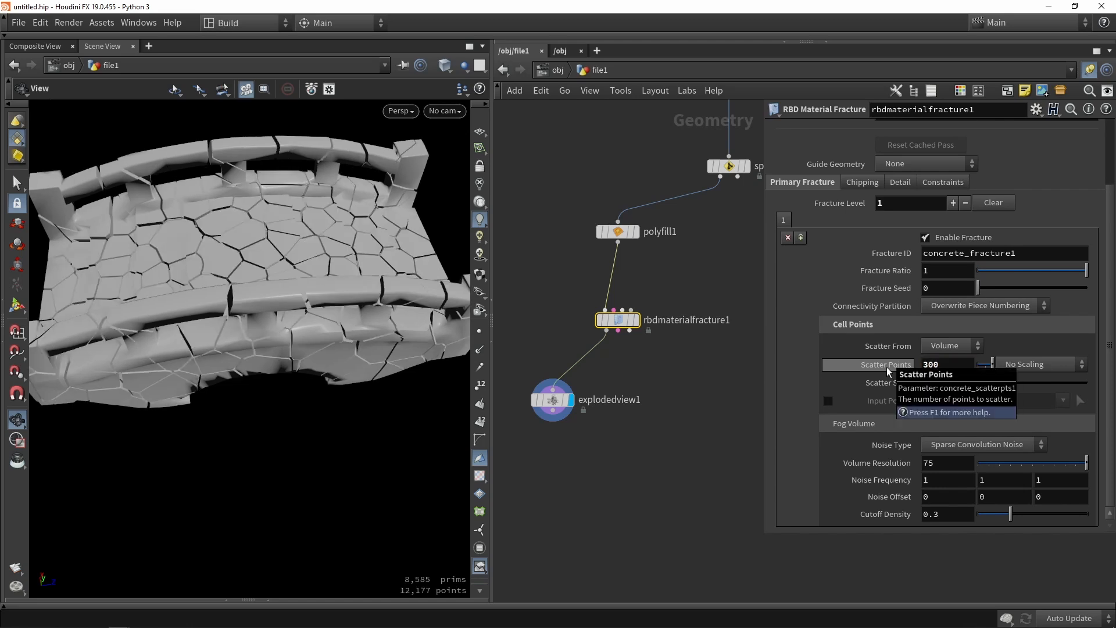
{"action": "left_click_drag", "start_coordinate": [297, 262], "coordinate": [398, 253]}
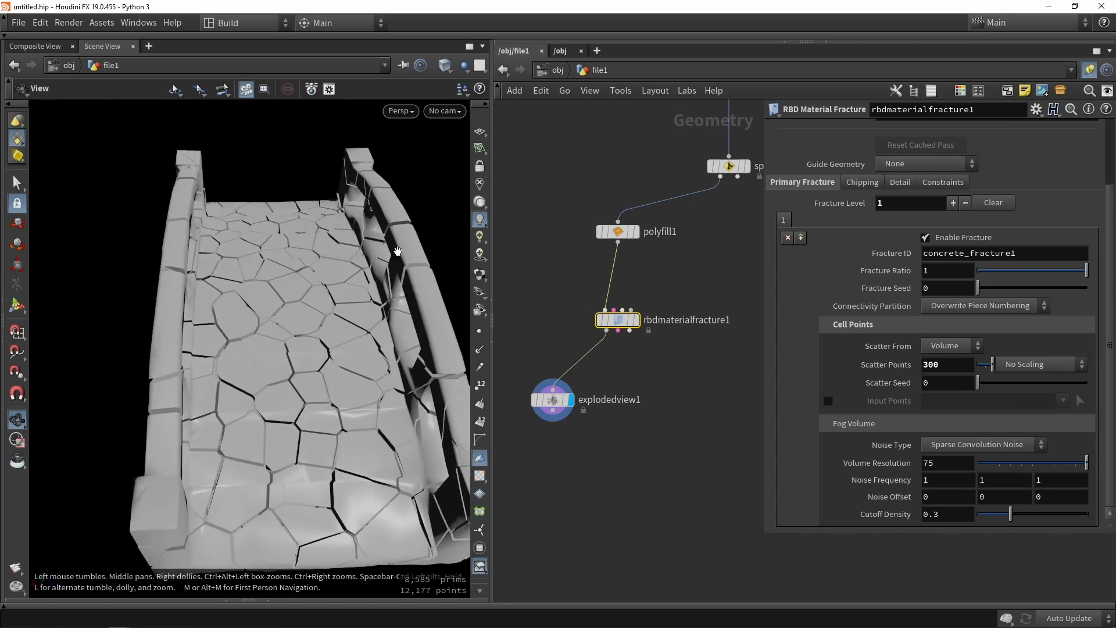
{"action": "scroll", "coordinate": [306, 334], "scroll_direction": "up", "scroll_amount": 5}
{"action": "left_click_drag", "start_coordinate": [306, 334], "coordinate": [257, 333]}
{"action": "scroll", "coordinate": [256, 332], "scroll_direction": "down", "scroll_amount": 5}
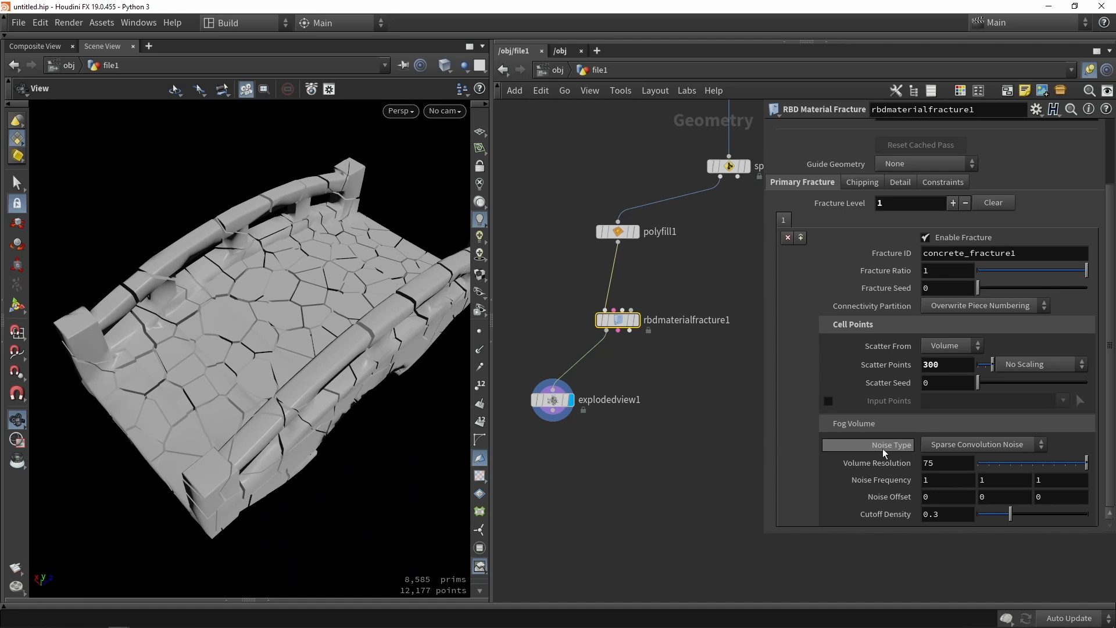
Try Alligator Noise for the fracture's fog volume, settle on Perlin Noise and inspect the crack pattern around the bridge
{"action": "left_click", "coordinate": [960, 445]}
{"action": "left_click", "coordinate": [953, 502]}
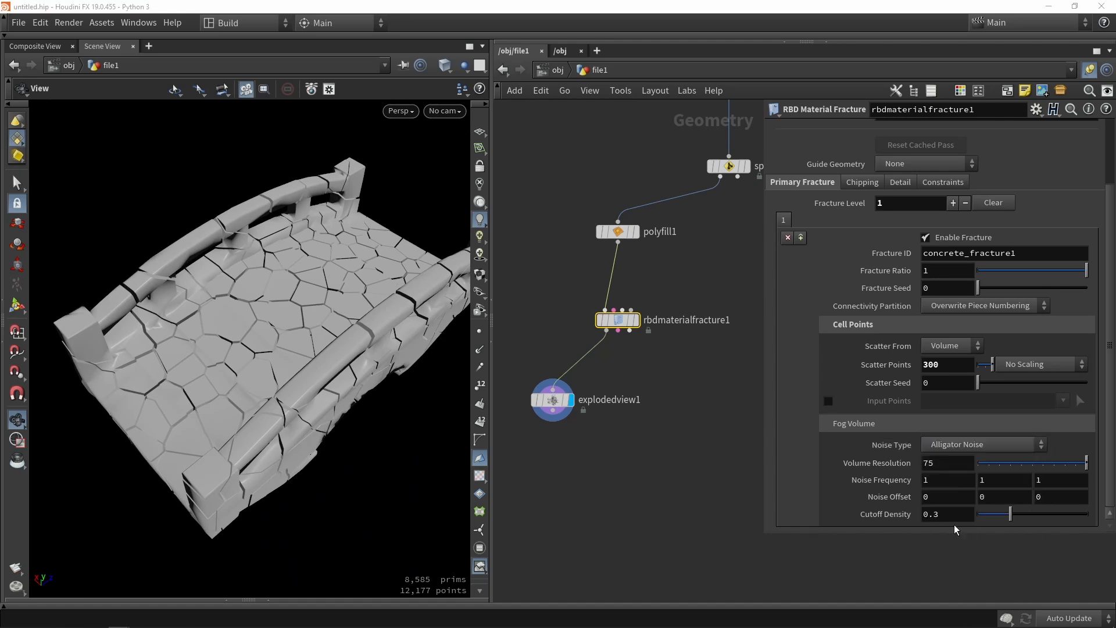
{"action": "left_click", "coordinate": [952, 446]}
{"action": "left_click", "coordinate": [952, 480]}
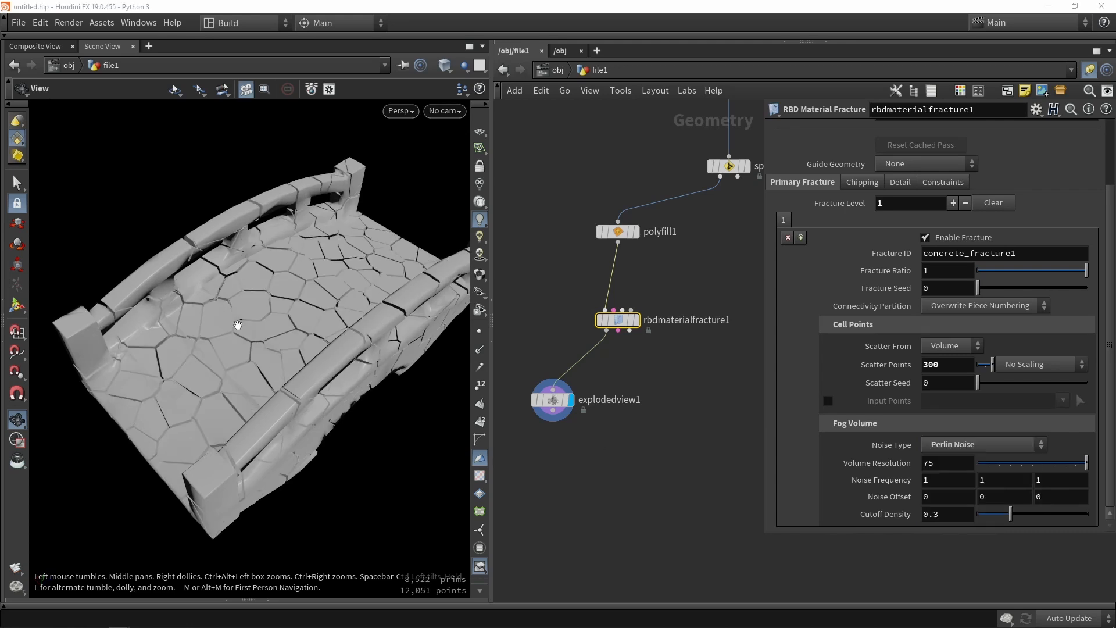
{"action": "left_click_drag", "start_coordinate": [235, 321], "coordinate": [314, 278]}
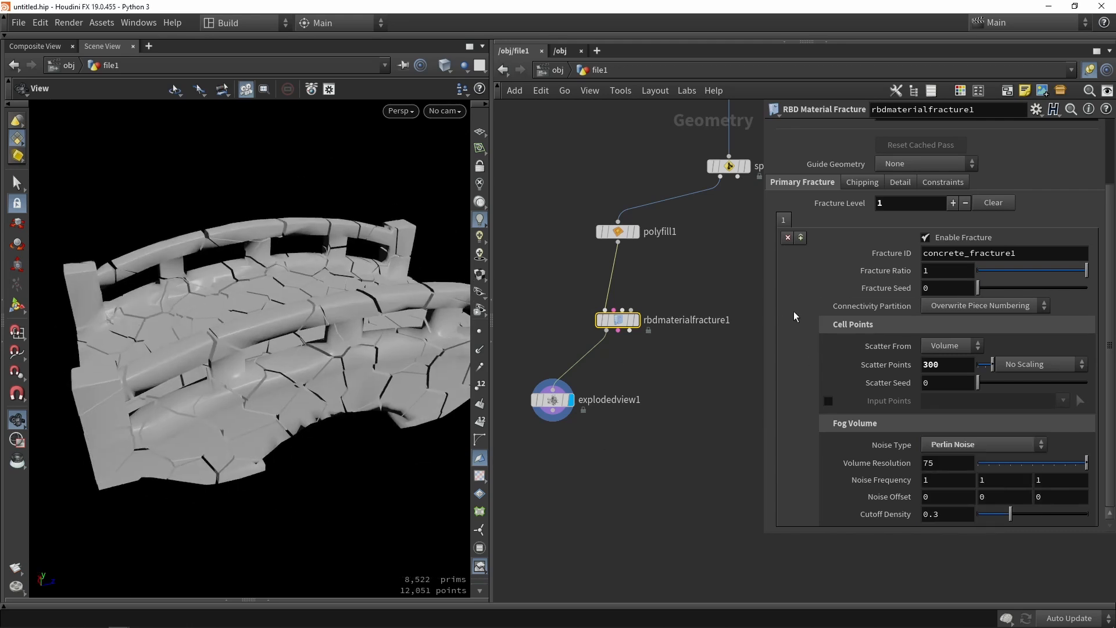
{"action": "scroll", "coordinate": [646, 425], "scroll_direction": "down", "scroll_amount": 2}
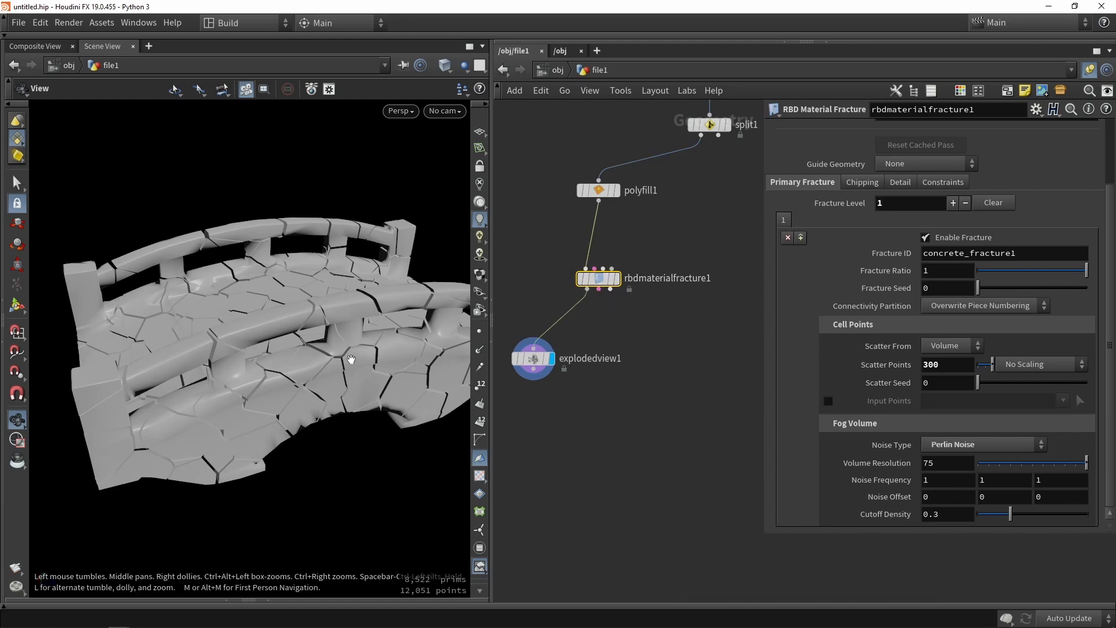
{"action": "left_click_drag", "start_coordinate": [192, 349], "coordinate": [302, 331]}
{"action": "scroll", "coordinate": [603, 406], "scroll_direction": "down", "scroll_amount": 3}
{"action": "scroll", "coordinate": [603, 406], "scroll_direction": "up", "scroll_amount": 3}
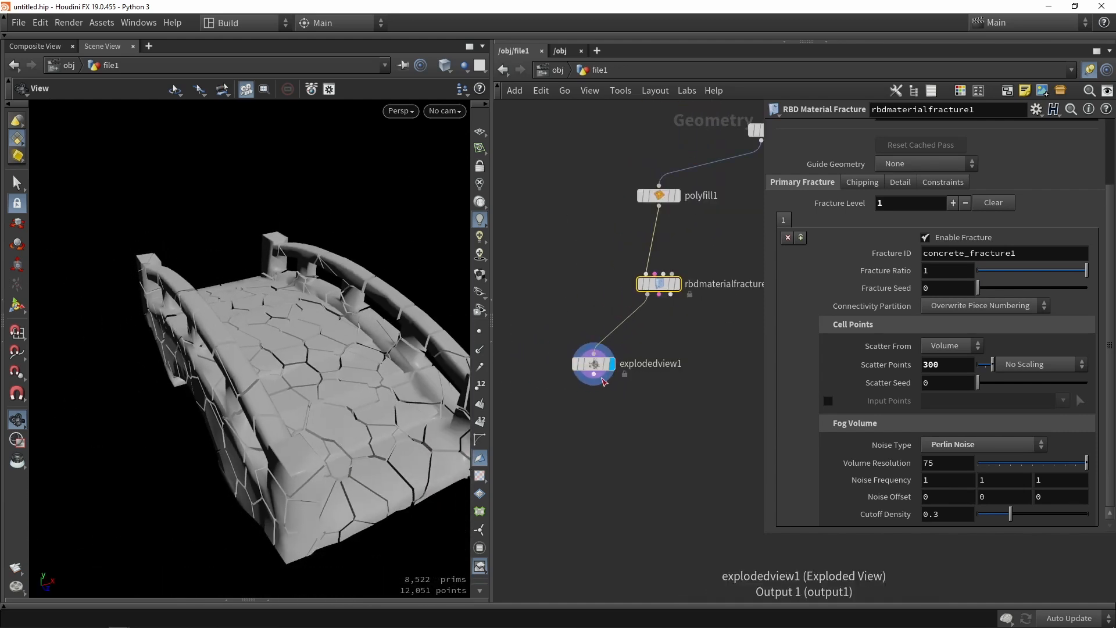
Move the Exploded View node off to the left of the fracture node and toggle its bypass on and off to compare
{"action": "left_click_drag", "start_coordinate": [588, 375], "coordinate": [536, 344]}
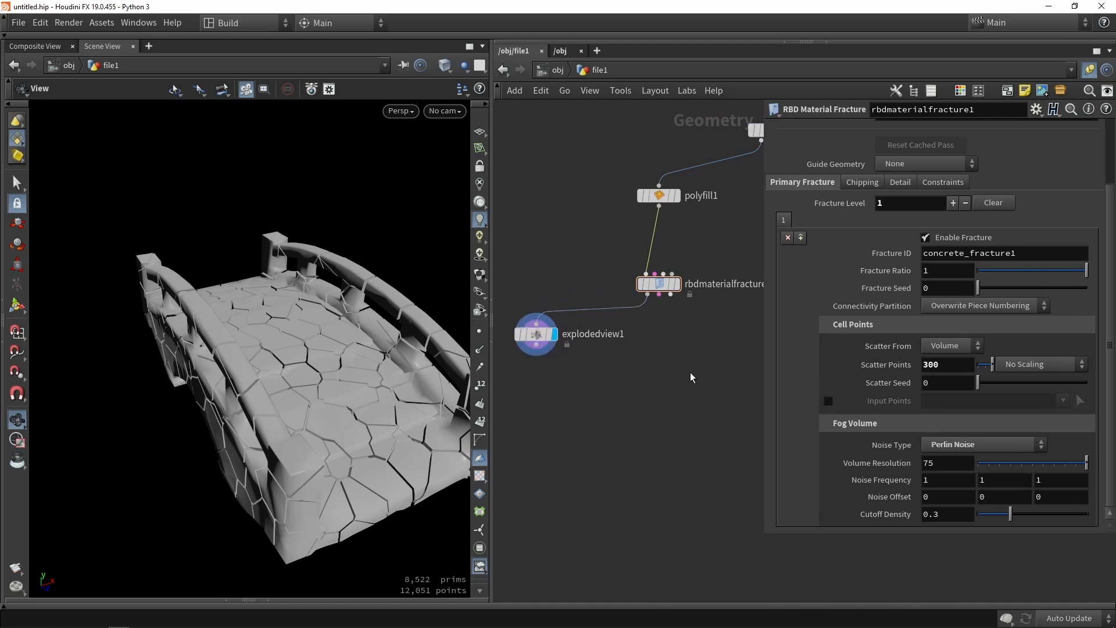
{"action": "left_click", "coordinate": [518, 336]}
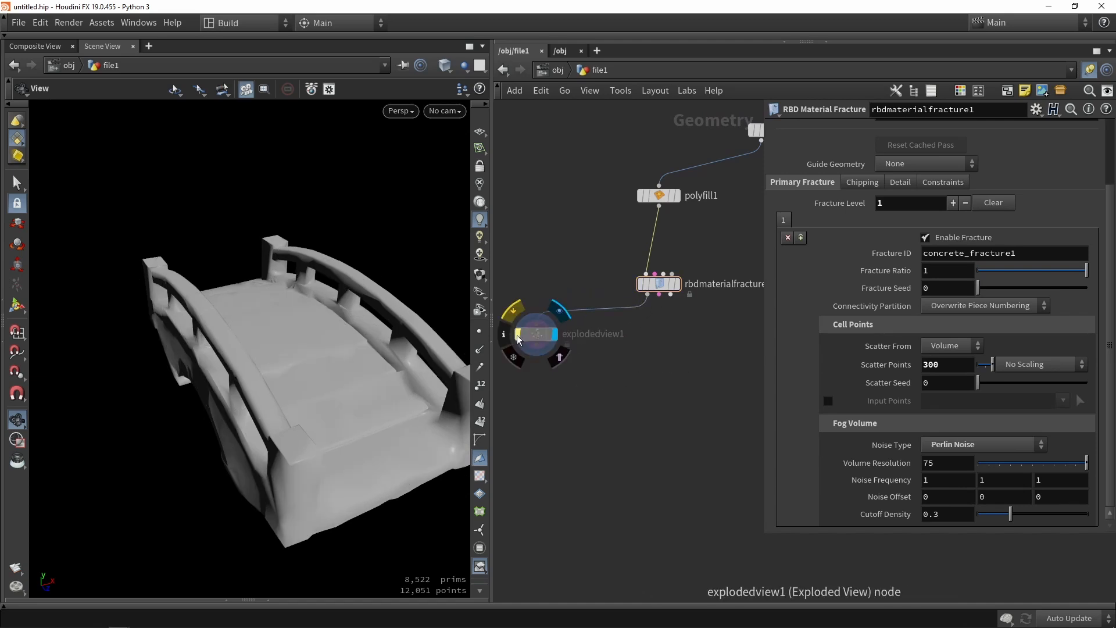
{"action": "left_click", "coordinate": [517, 336]}
{"action": "middle_click_drag", "start_coordinate": [643, 359], "coordinate": [610, 364]}
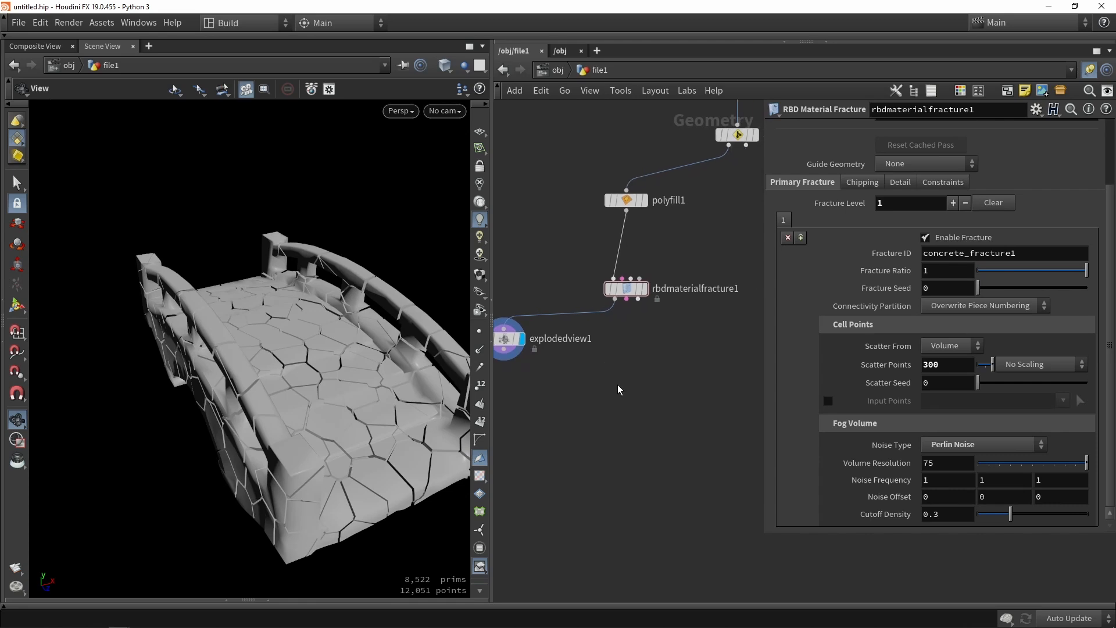
Add an Assemble node to the RBD Material Fracture node's first output and display its result
{"action": "key", "text": "Tab"}
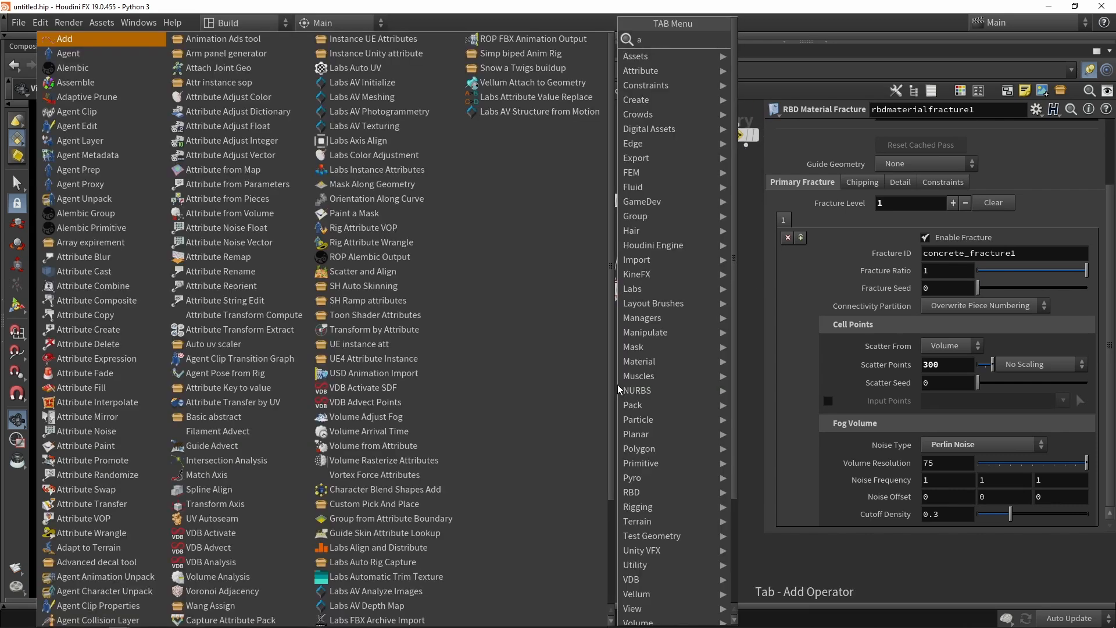
{"action": "type", "text": "assemble"}
{"action": "key", "text": "Return"}
{"action": "left_click", "coordinate": [617, 385]}
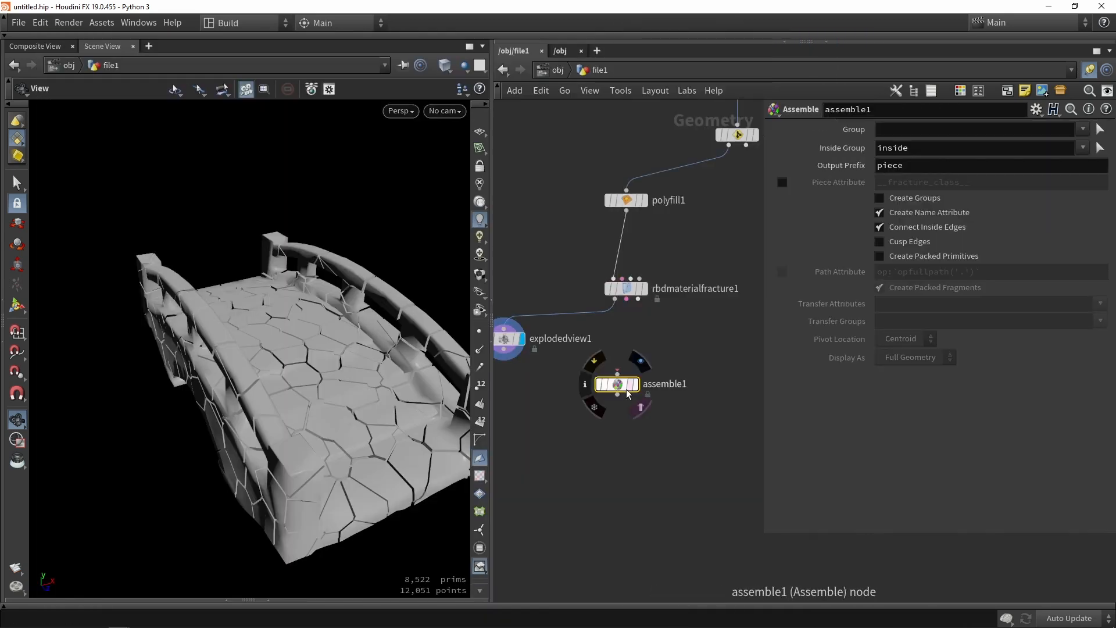
{"action": "scroll", "coordinate": [617, 378], "scroll_direction": "up", "scroll_amount": 3}
{"action": "left_click_drag", "start_coordinate": [613, 384], "coordinate": [625, 340]}
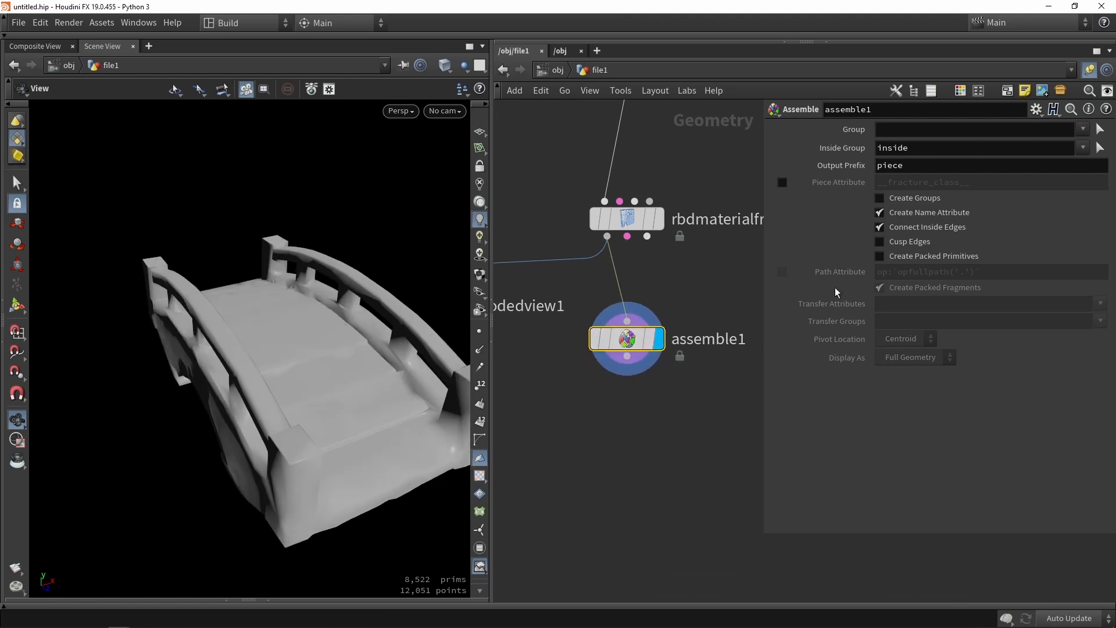
Enable Create Packed Primitives on the Assemble node and check the packed pieces using the point display and the node information
{"action": "left_click", "coordinate": [916, 256]}
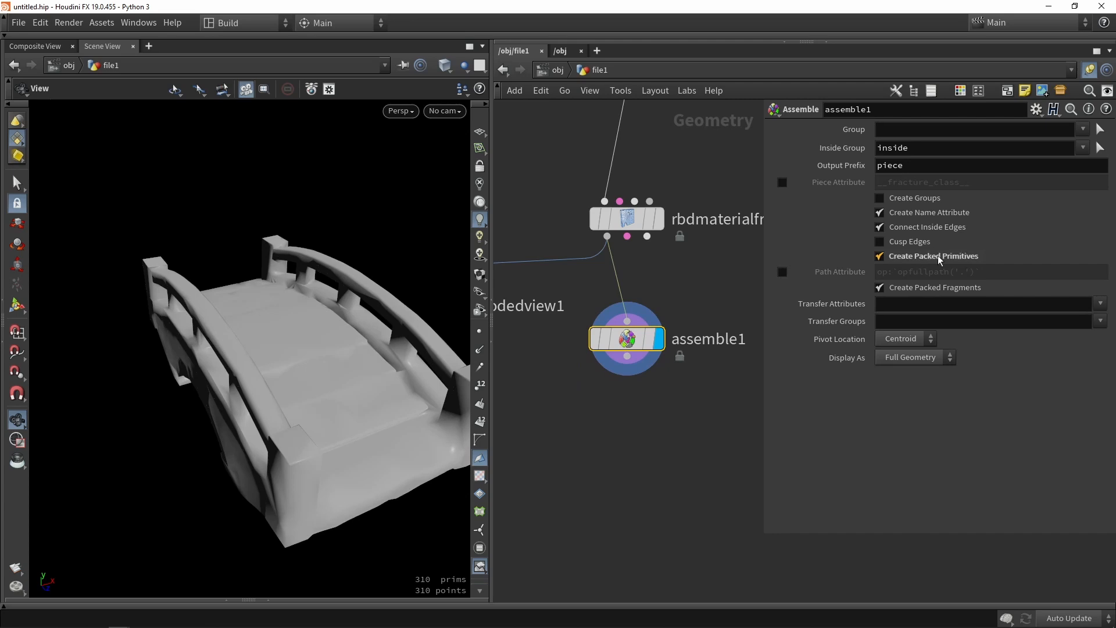
{"action": "left_click_drag", "start_coordinate": [349, 374], "coordinate": [329, 390]}
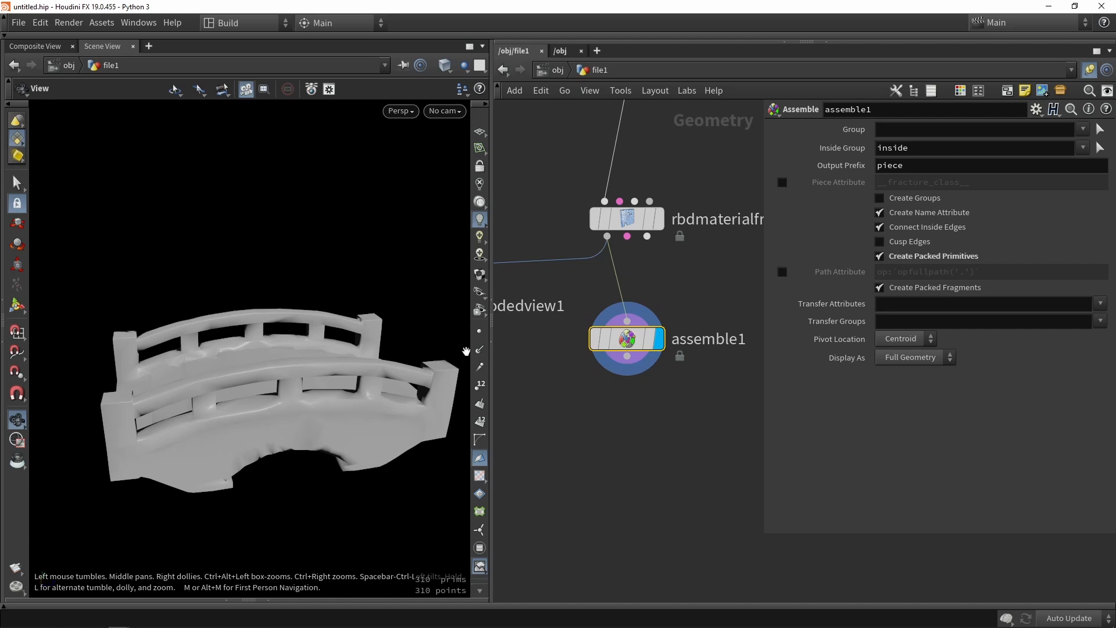
{"action": "left_click", "coordinate": [480, 332]}
{"action": "left_click_drag", "start_coordinate": [300, 392], "coordinate": [188, 352]}
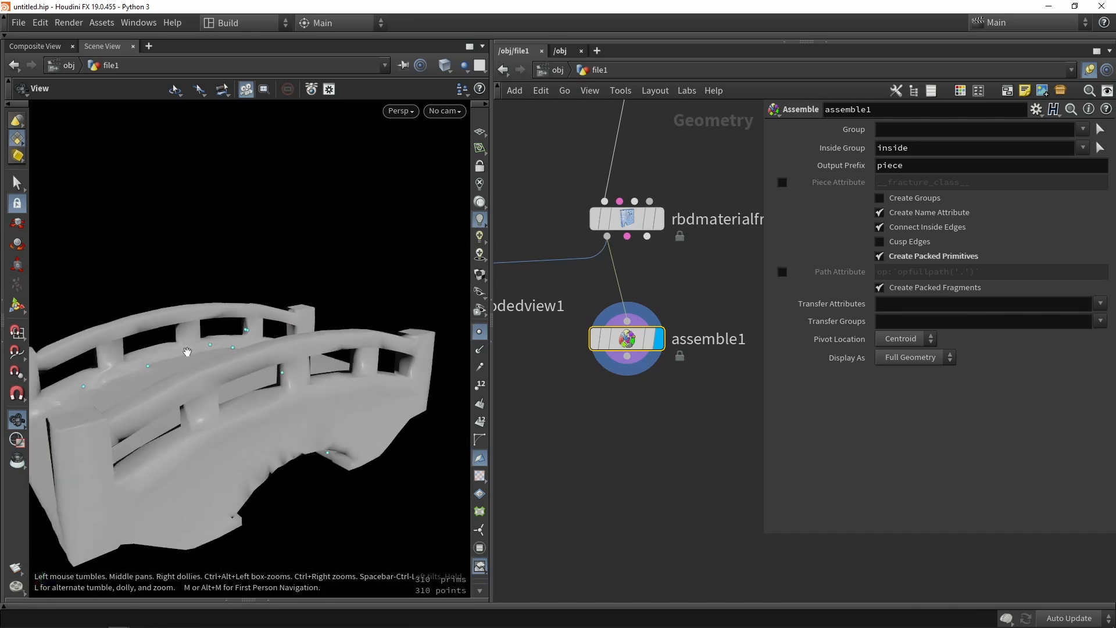
{"action": "left_click", "coordinate": [482, 335]}
{"action": "left_click_drag", "start_coordinate": [382, 352], "coordinate": [404, 463]}
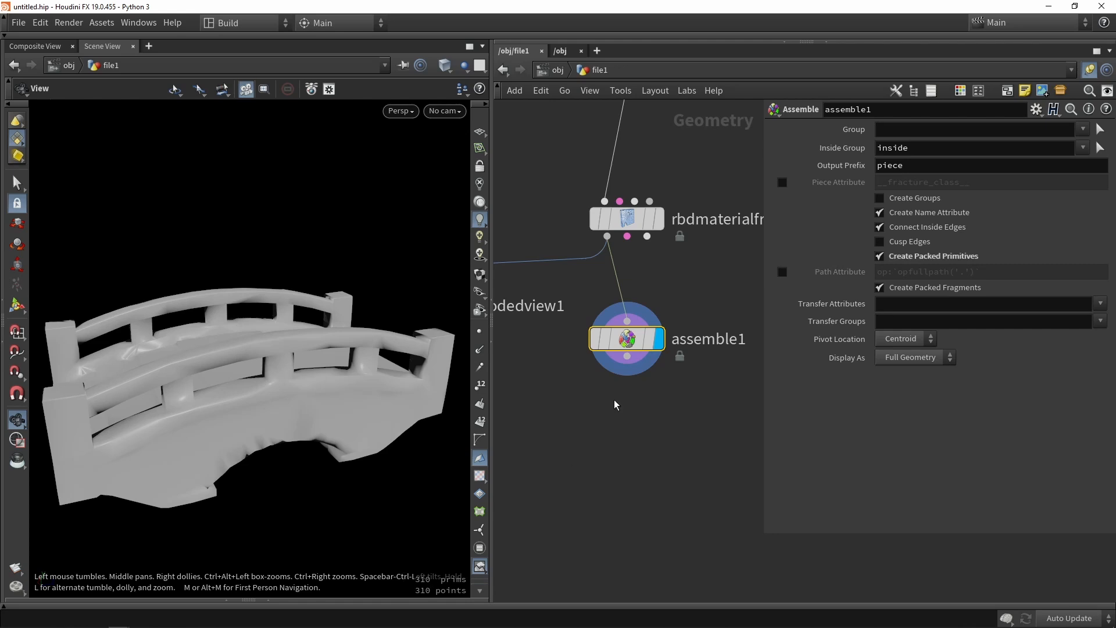
{"action": "middle_click", "coordinate": [628, 337]}
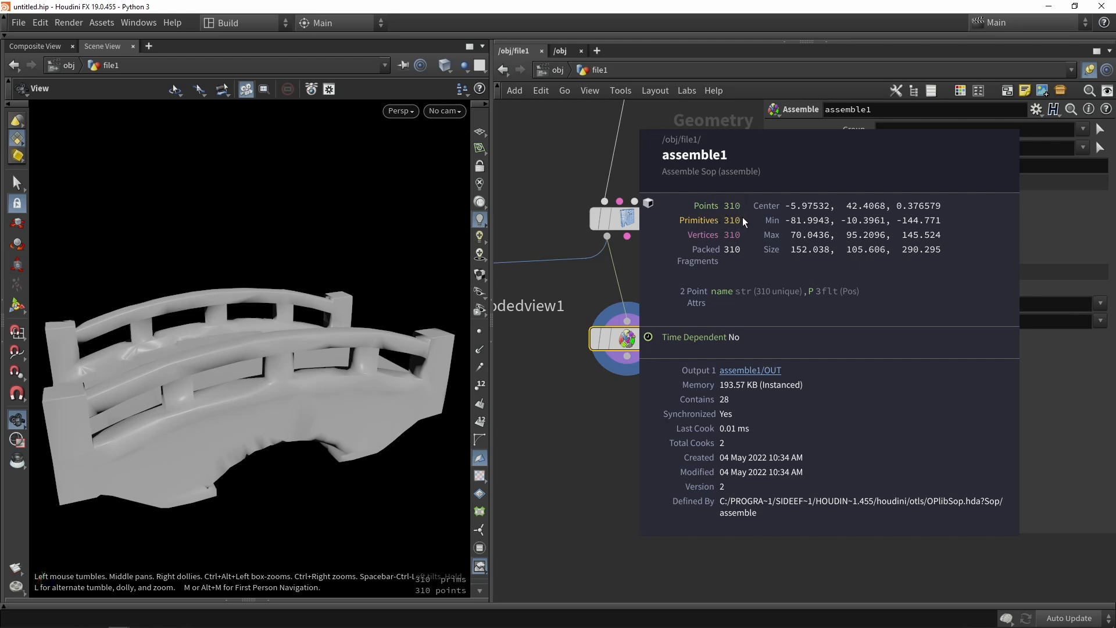
Review the Assemble node's information for its point, primitive and packed fragment data
{"action": "middle_click", "coordinate": [628, 339]}
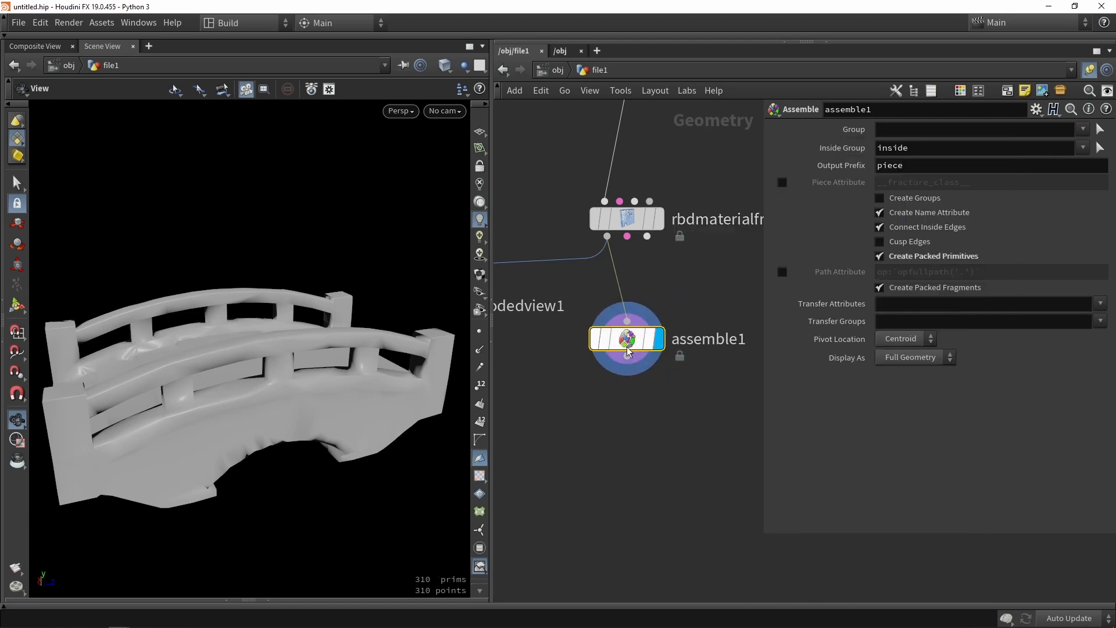
{"action": "middle_click_drag", "start_coordinate": [639, 339], "coordinate": [737, 218]}
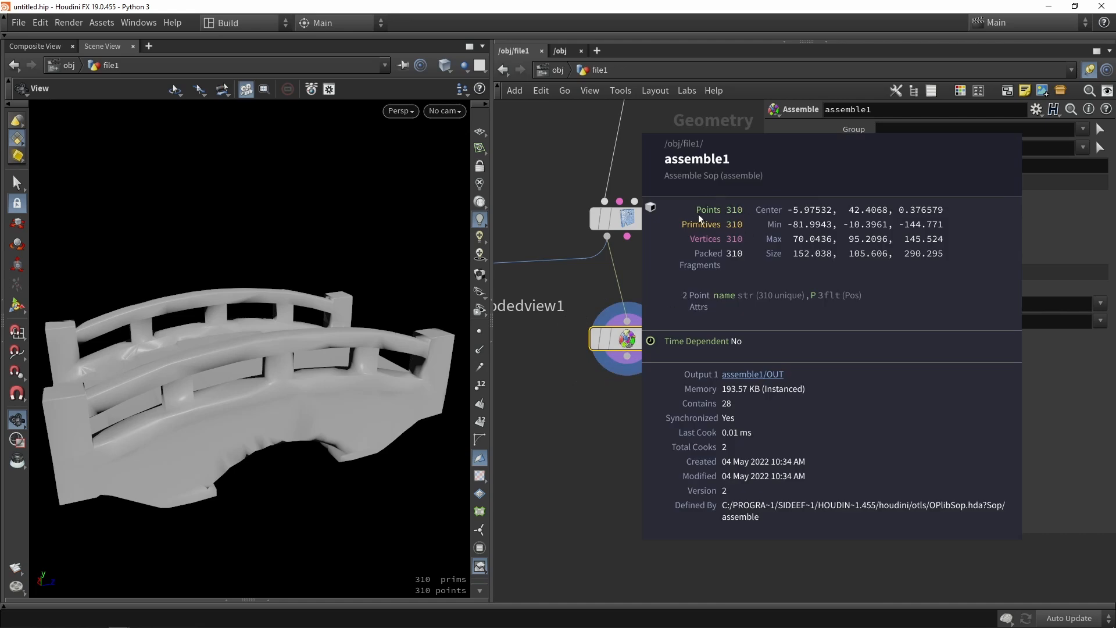
{"action": "middle_click_drag", "start_coordinate": [649, 409], "coordinate": [622, 286]}
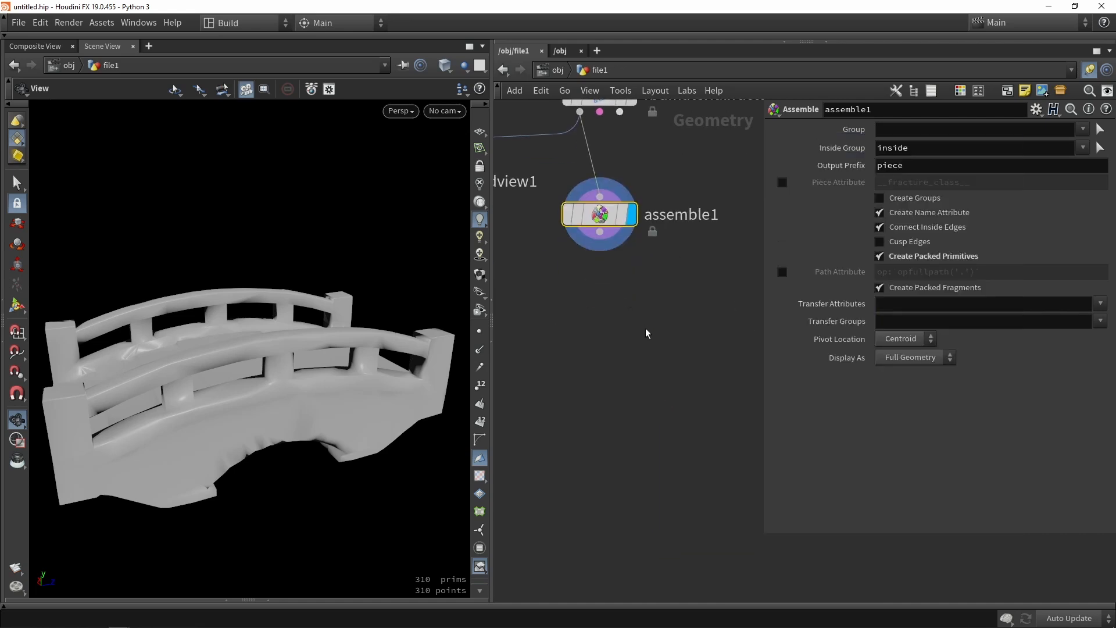
Add an RBD Bullet Solver node below the Assemble node, connect Assemble to its first input and display the solver
{"action": "middle_click_drag", "start_coordinate": [650, 342], "coordinate": [636, 346]}
{"action": "scroll", "coordinate": [637, 345], "scroll_direction": "down", "scroll_amount": 3}
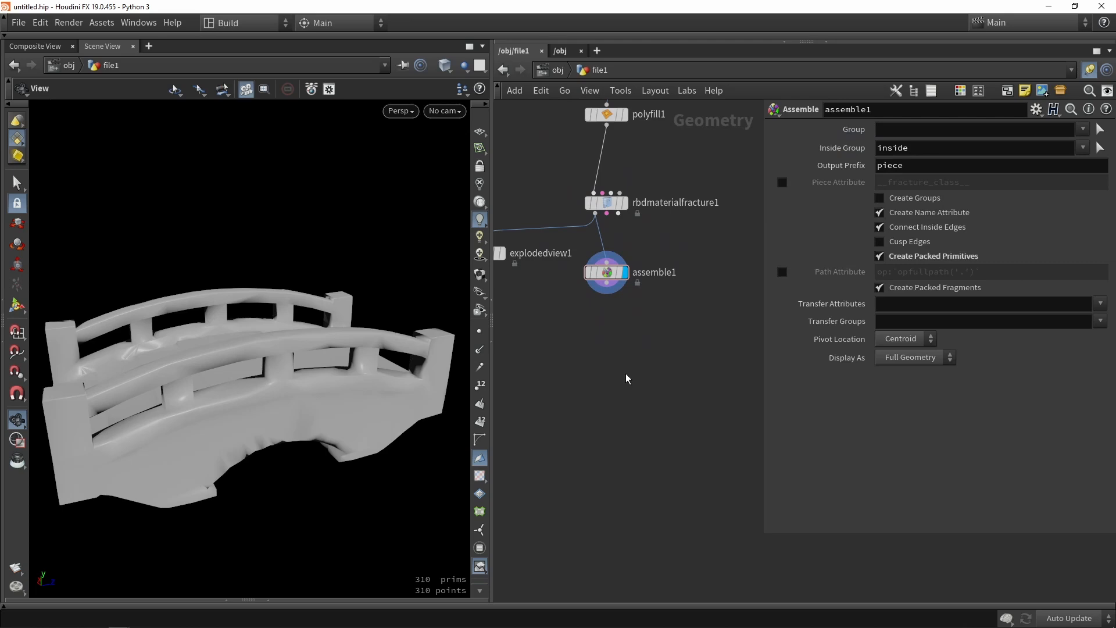
{"action": "key", "text": "Tab"}
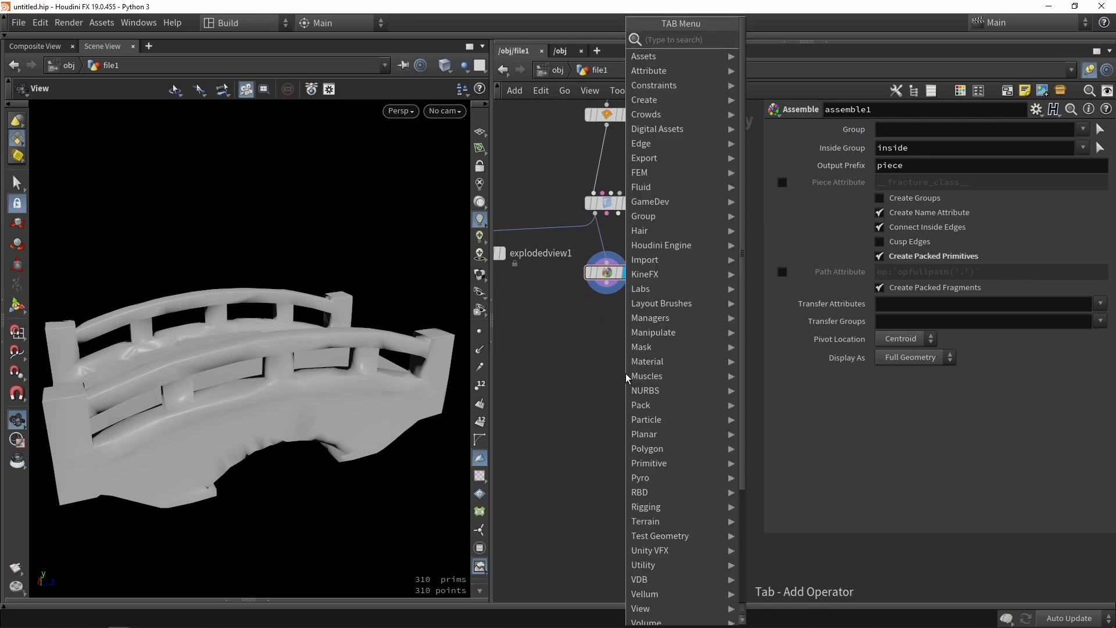
{"action": "type", "text": "bull"}
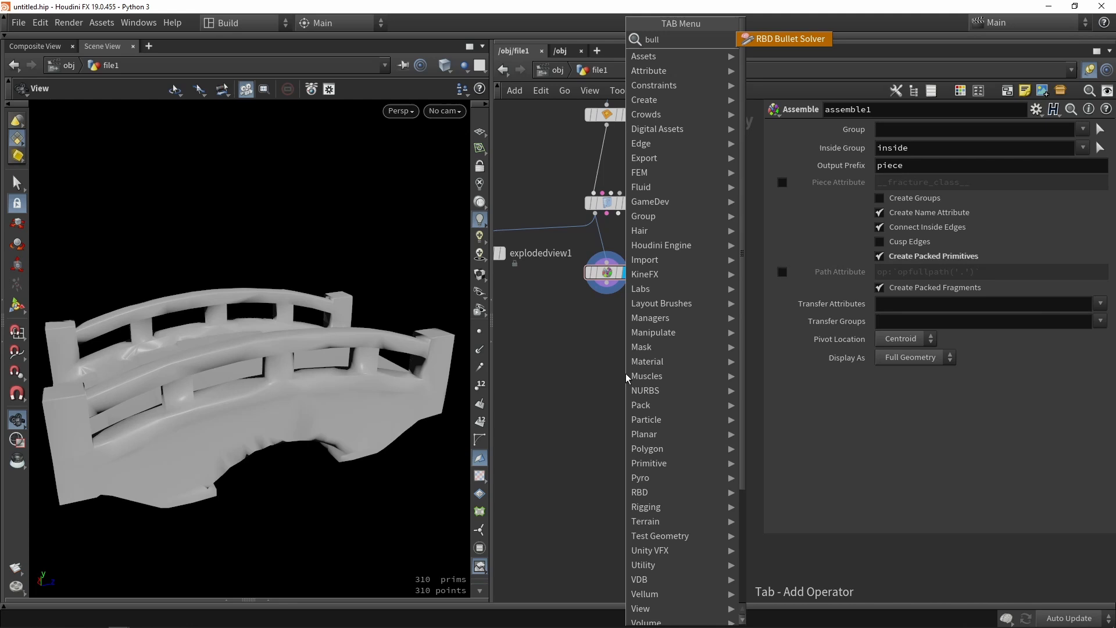
{"action": "key", "text": "Return"}
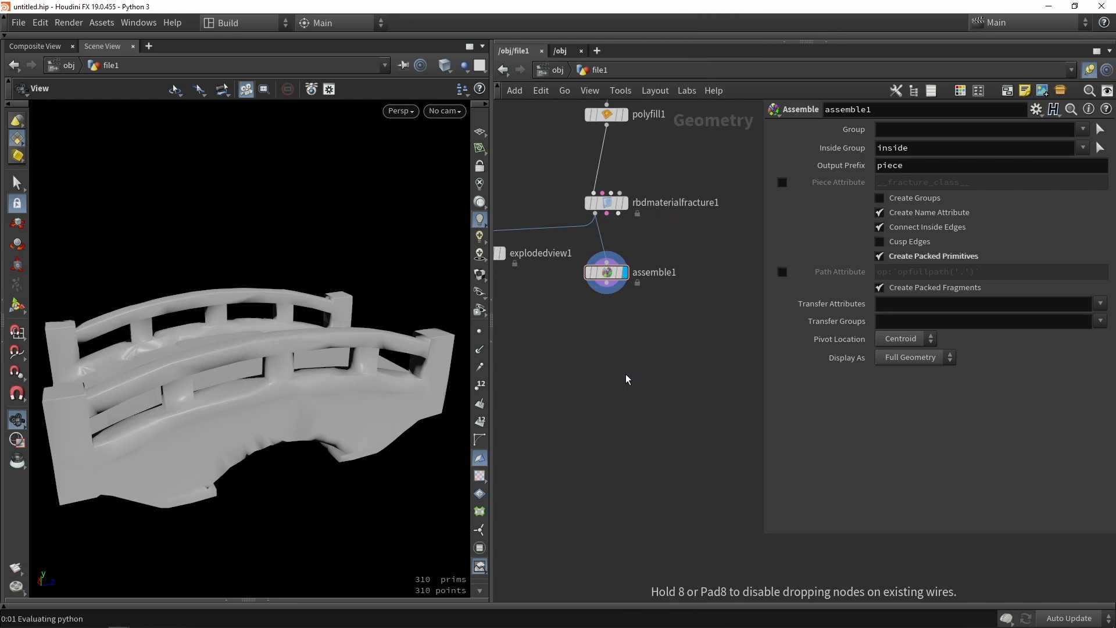
{"action": "left_click", "coordinate": [626, 379]}
{"action": "scroll", "coordinate": [626, 377], "scroll_direction": "up", "scroll_amount": 2}
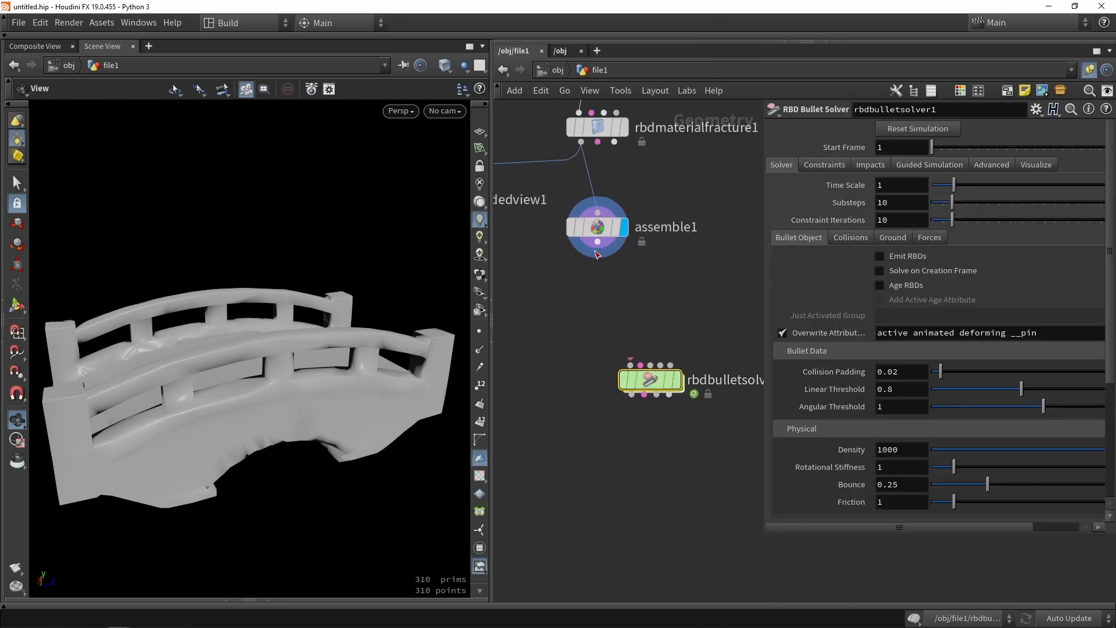
{"action": "left_click_drag", "start_coordinate": [597, 254], "coordinate": [618, 349]}
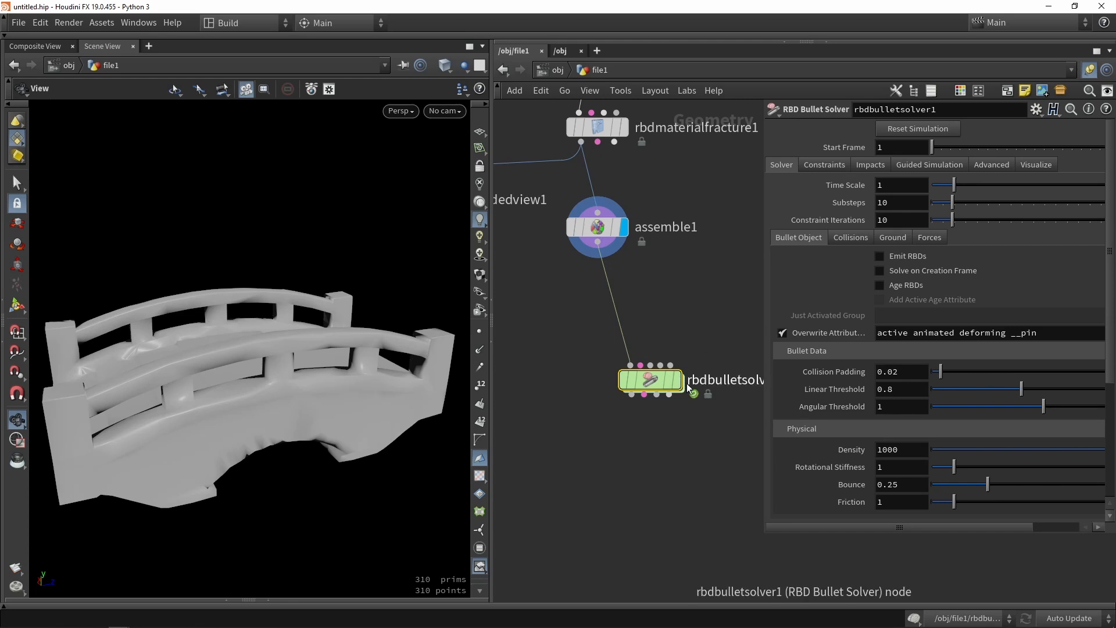
{"action": "left_click", "coordinate": [670, 381]}
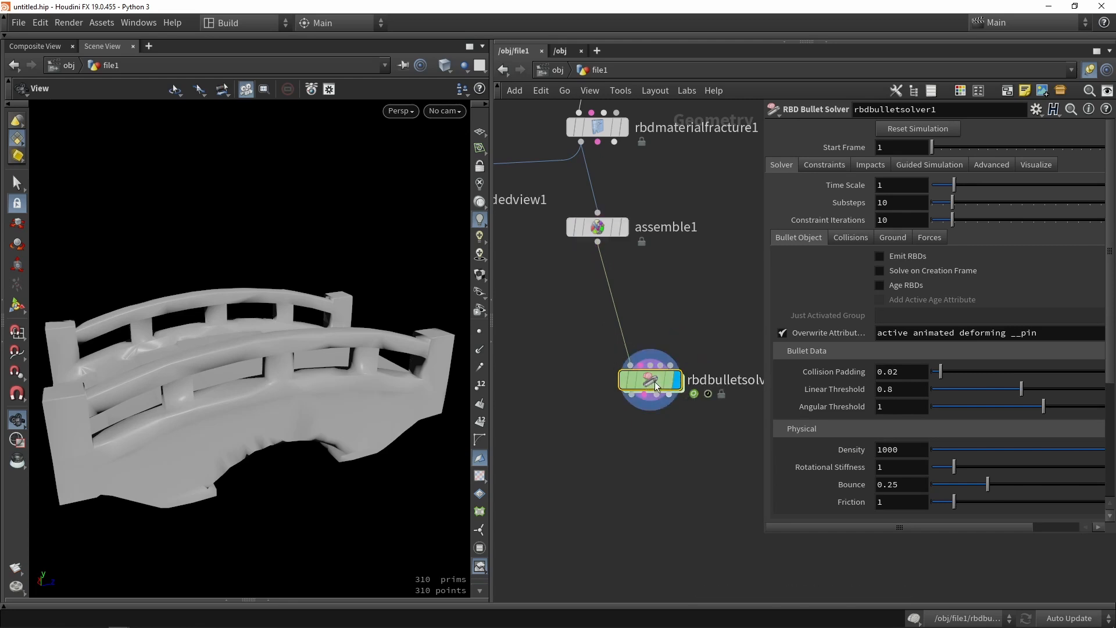
Reveal the playbar, play the bridge's bullet simulation and return to frame 1
{"action": "left_click", "coordinate": [237, 607]}
{"action": "left_click", "coordinate": [81, 575]}
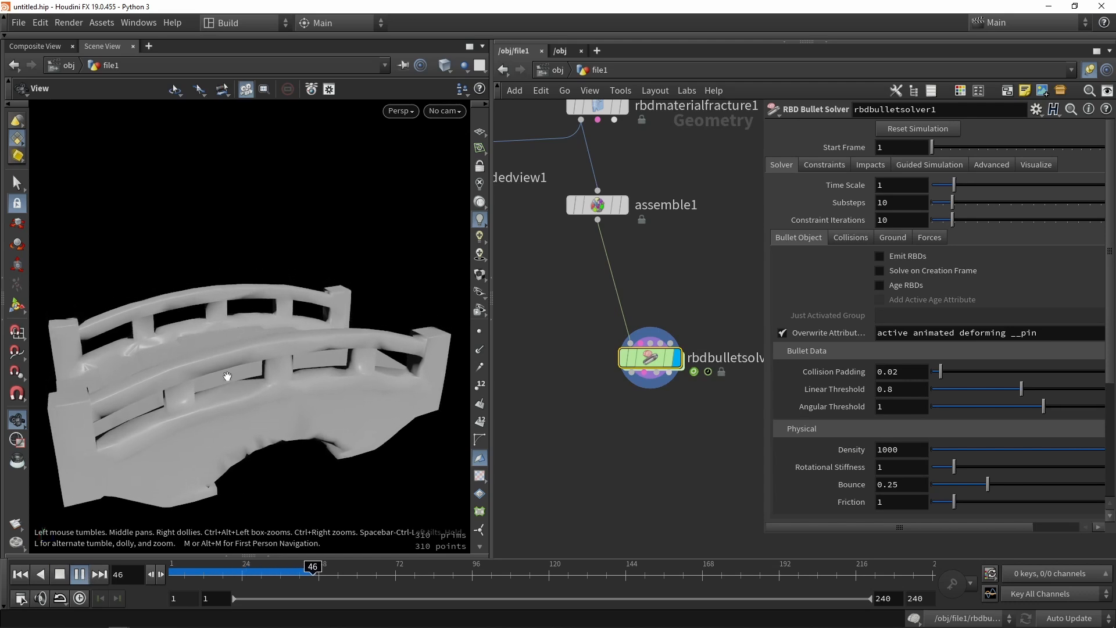
{"action": "left_click", "coordinate": [80, 576]}
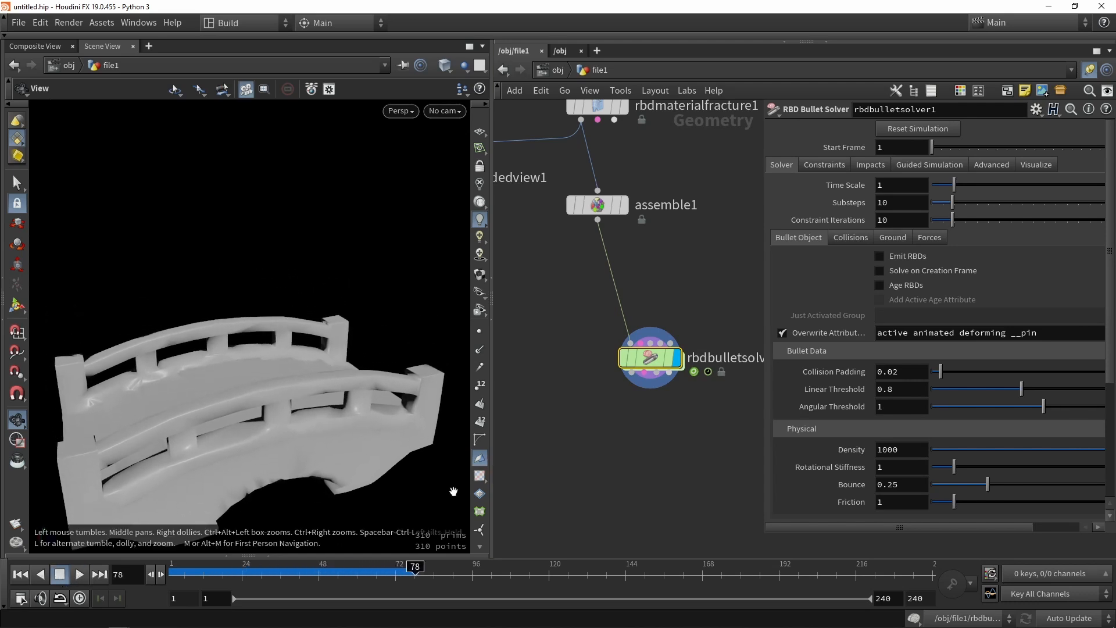
{"action": "left_click_drag", "start_coordinate": [406, 575], "coordinate": [165, 575]}
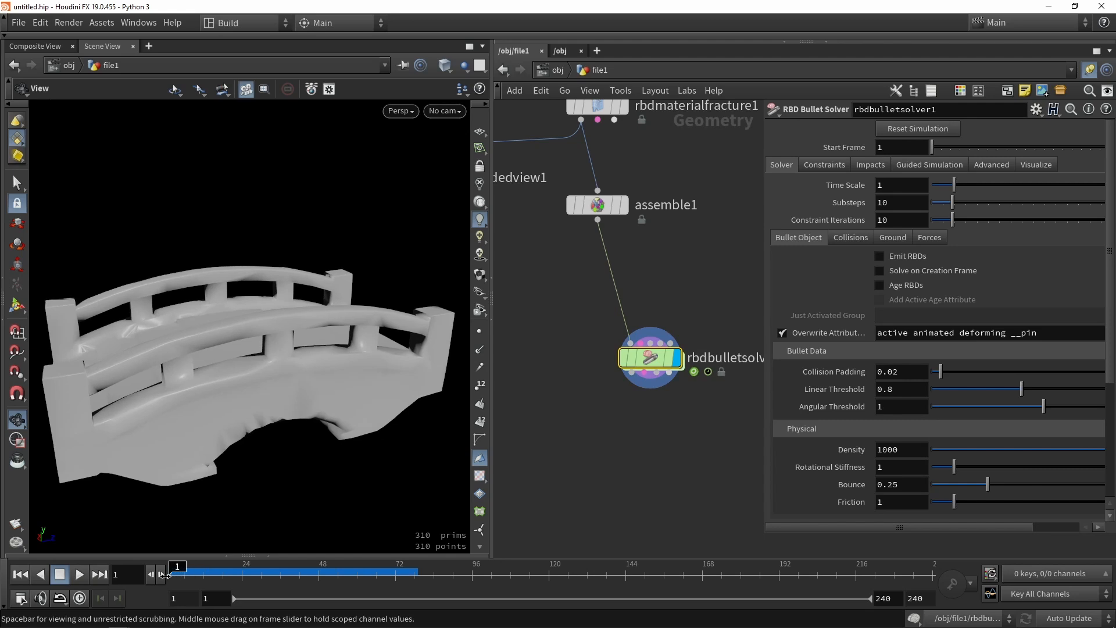
Replay the bullet simulation to judge how fast the bridge falls, then rewind it to the first frame
{"action": "left_click", "coordinate": [641, 444]}
{"action": "middle_click_drag", "start_coordinate": [680, 259], "coordinate": [654, 357]}
{"action": "scroll", "coordinate": [655, 357], "scroll_direction": "down", "scroll_amount": 1}
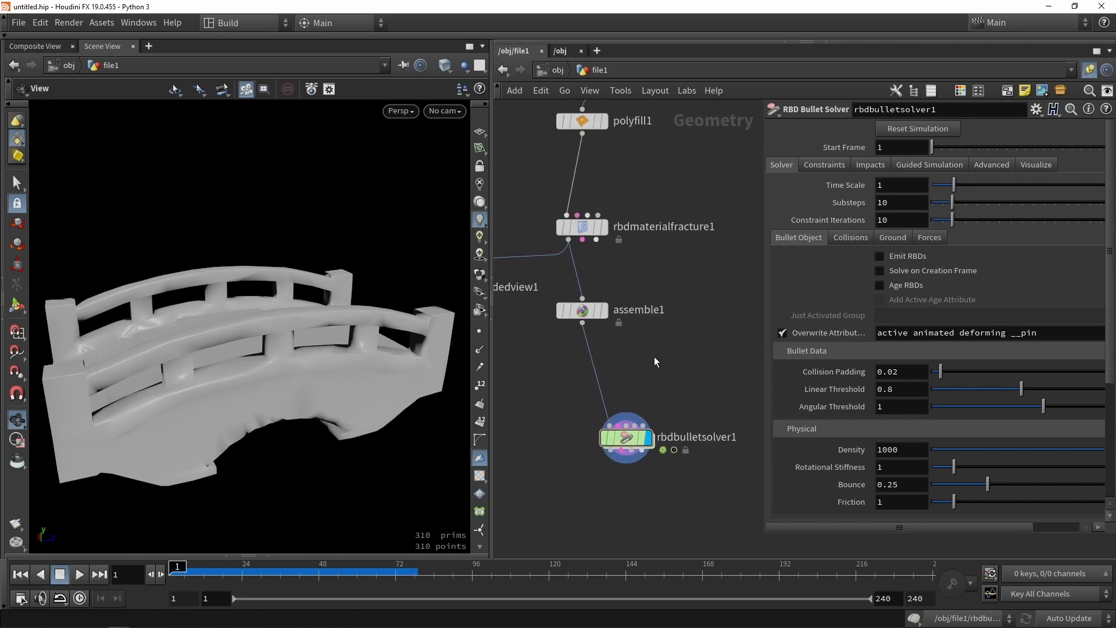
{"action": "scroll", "coordinate": [655, 361], "scroll_direction": "down", "scroll_amount": 2}
{"action": "left_click", "coordinate": [79, 574]}
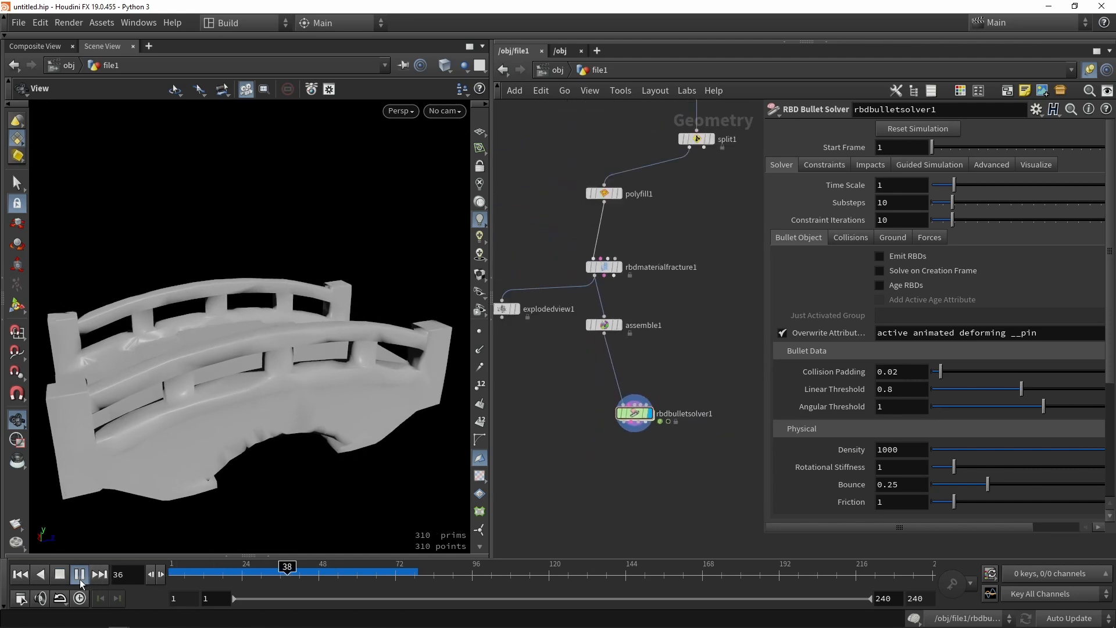
{"action": "left_click_drag", "start_coordinate": [349, 575], "coordinate": [171, 574]}
Insert a Transform node between the File node and the Split node and display its result
{"action": "middle_click_drag", "start_coordinate": [671, 229], "coordinate": [671, 383]}
{"action": "scroll", "coordinate": [721, 176], "scroll_direction": "up", "scroll_amount": 2}
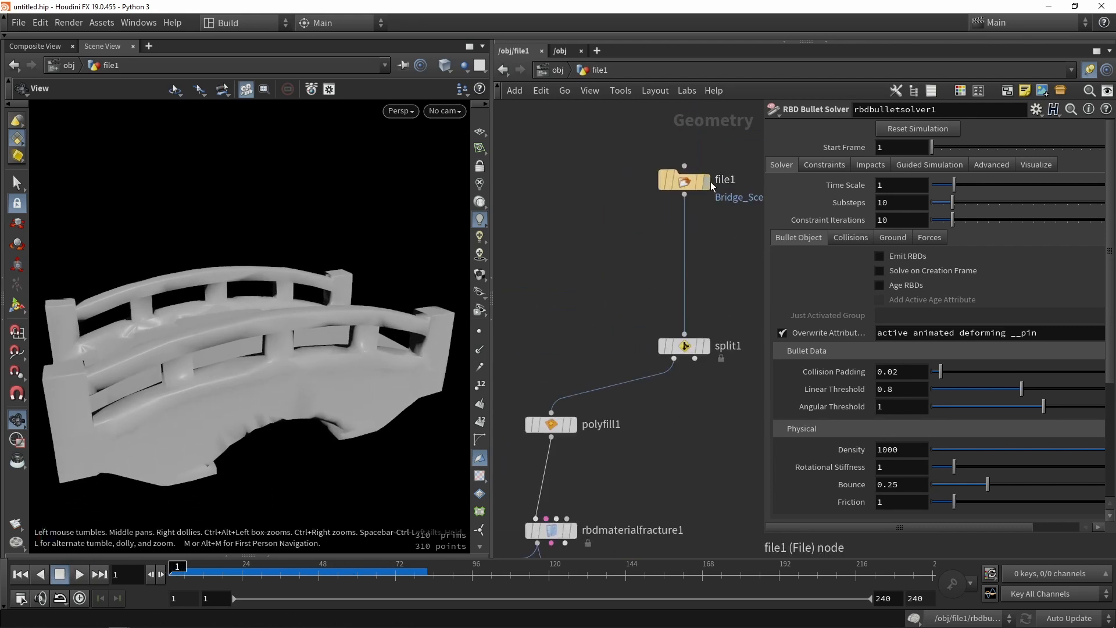
{"action": "middle_click_drag", "start_coordinate": [711, 272], "coordinate": [685, 264]}
{"action": "key", "text": "Tab"}
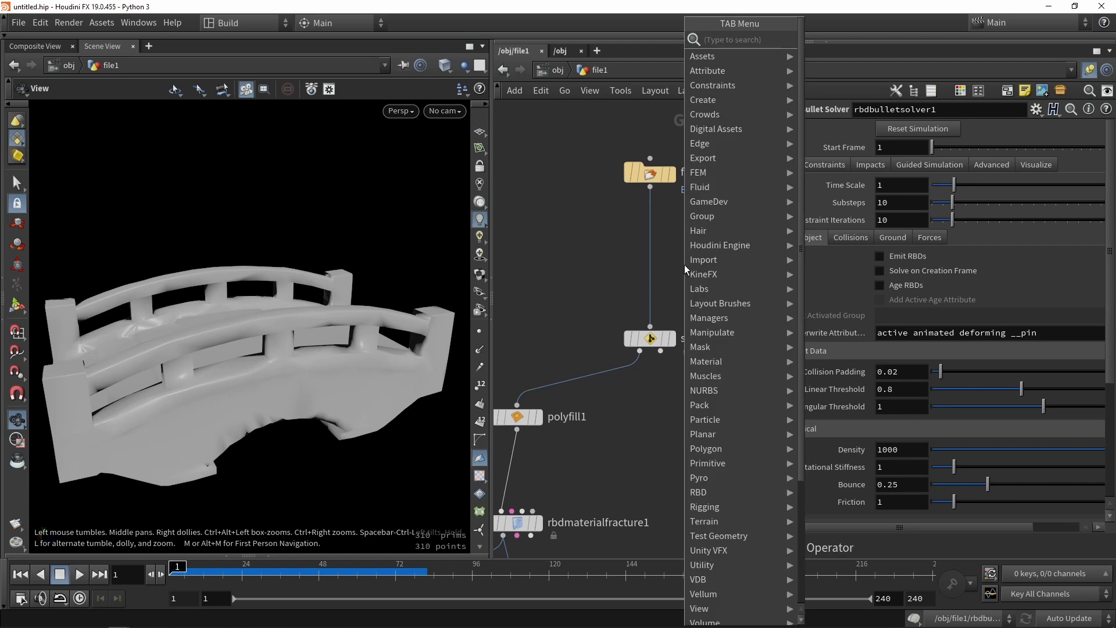
{"action": "type", "text": "tra"}
{"action": "left_click", "coordinate": [836, 68]}
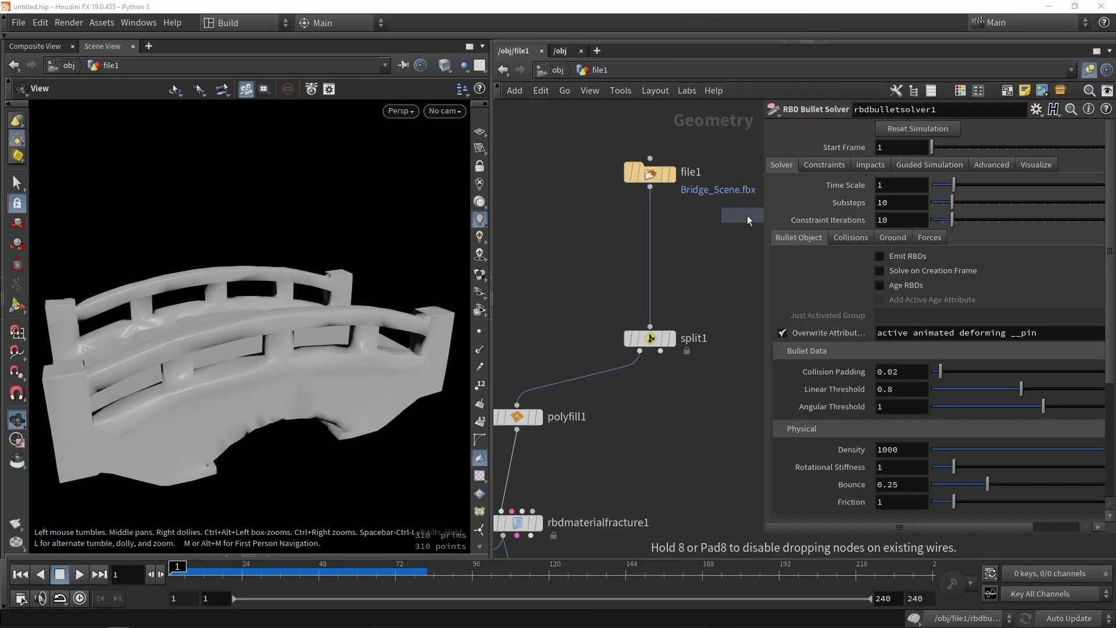
{"action": "left_click", "coordinate": [650, 275]}
{"action": "left_click", "coordinate": [671, 277]}
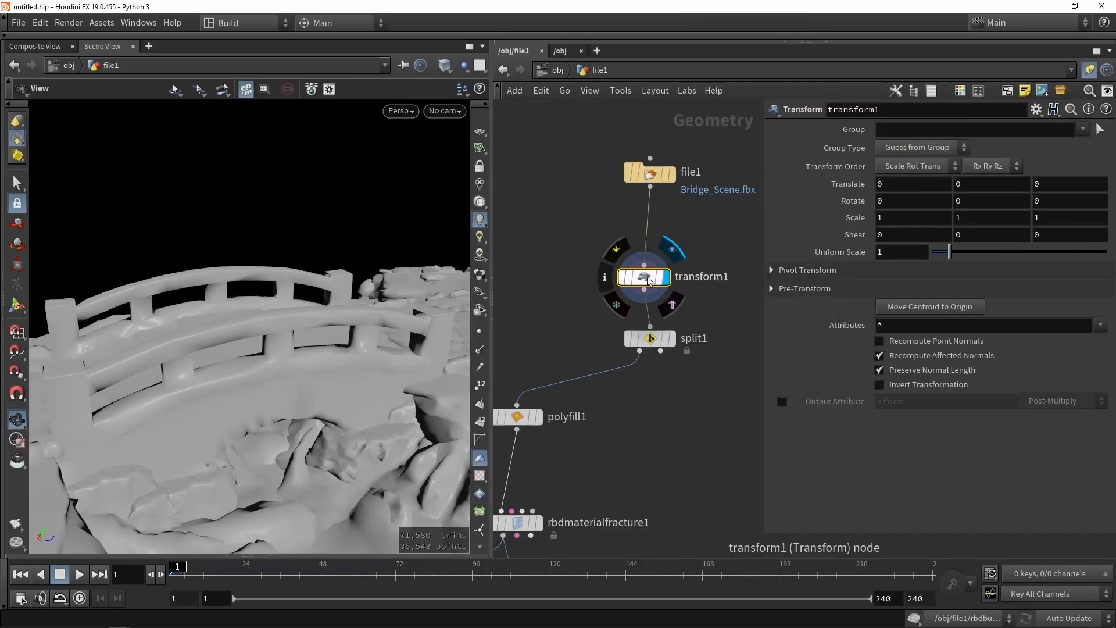
Frame the whole imported scene in the viewport and turn on the reference grid
{"action": "key", "text": "g"}
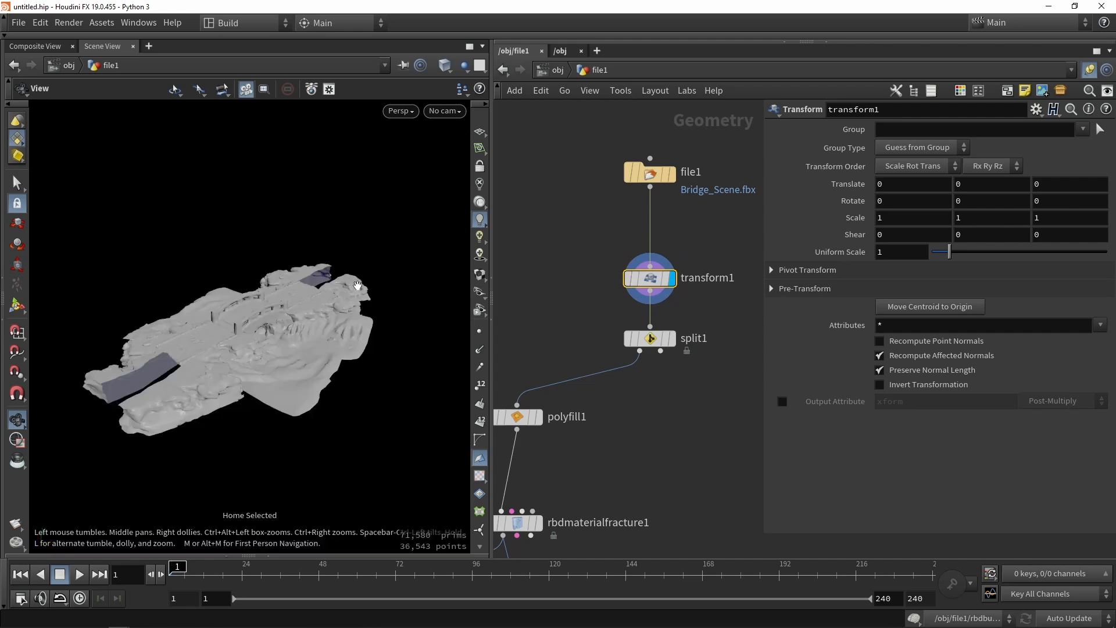
{"action": "left_click", "coordinate": [479, 132]}
{"action": "scroll", "coordinate": [401, 239], "scroll_direction": "up", "scroll_amount": 2}
{"action": "scroll", "coordinate": [381, 380], "scroll_direction": "up", "scroll_amount": 5}
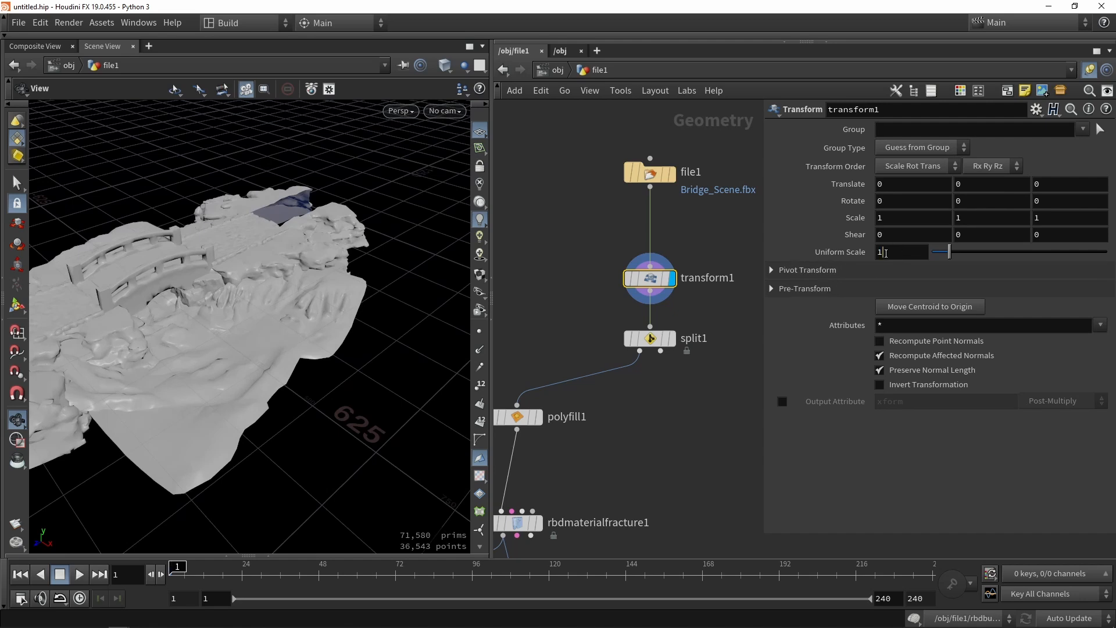
Set the Transform node's Uniform Scale to 0.01, reframe the scene and inspect its size against the grid
{"action": "left_click", "coordinate": [885, 251]}
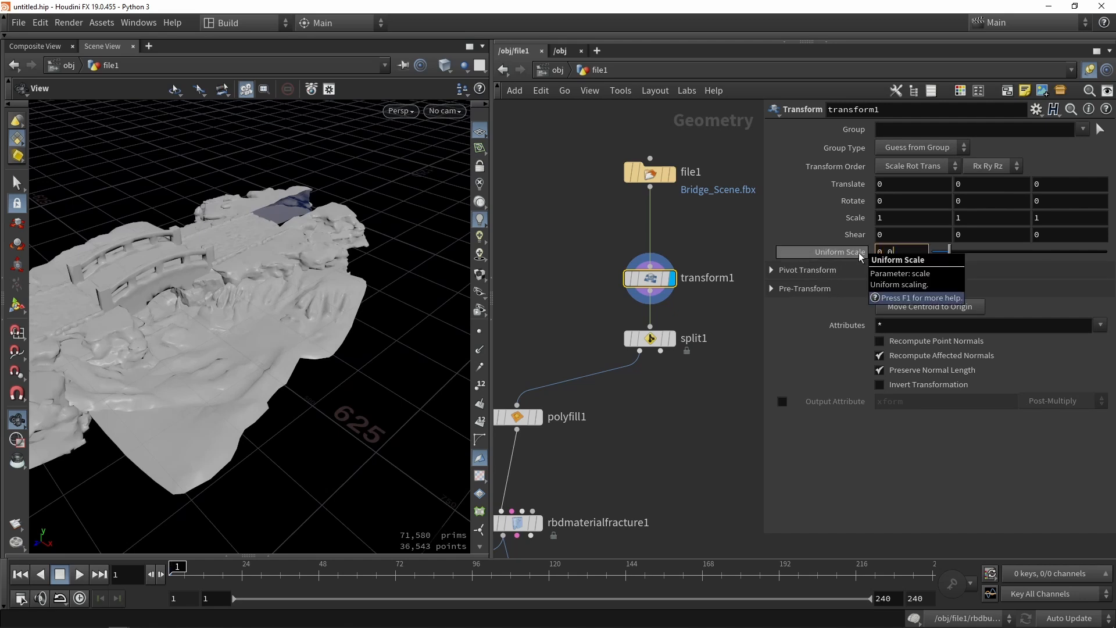
{"action": "type", "text": "0.01"}
{"action": "key", "text": "Return"}
{"action": "key", "text": "g"}
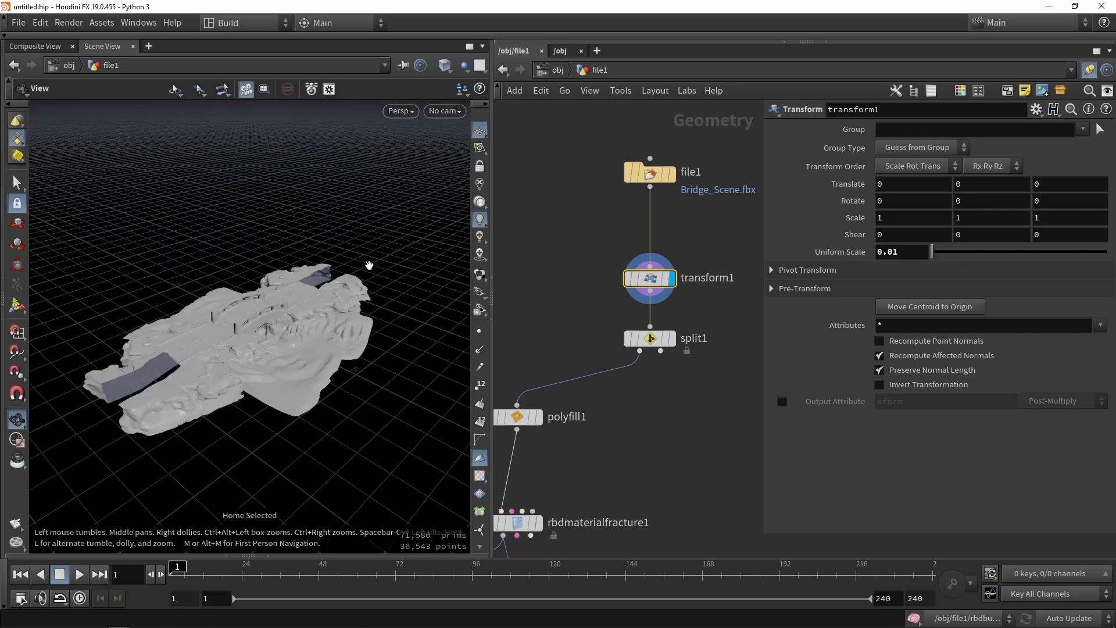
{"action": "mouse_move", "coordinate": [303, 319]}
{"action": "left_mouse_down"}
{"action": "mouse_move", "coordinate": [232, 382]}
{"action": "mouse_move", "coordinate": [293, 335]}
{"action": "left_mouse_up"}
{"action": "scroll", "coordinate": [231, 381], "scroll_direction": "up", "scroll_amount": 2}
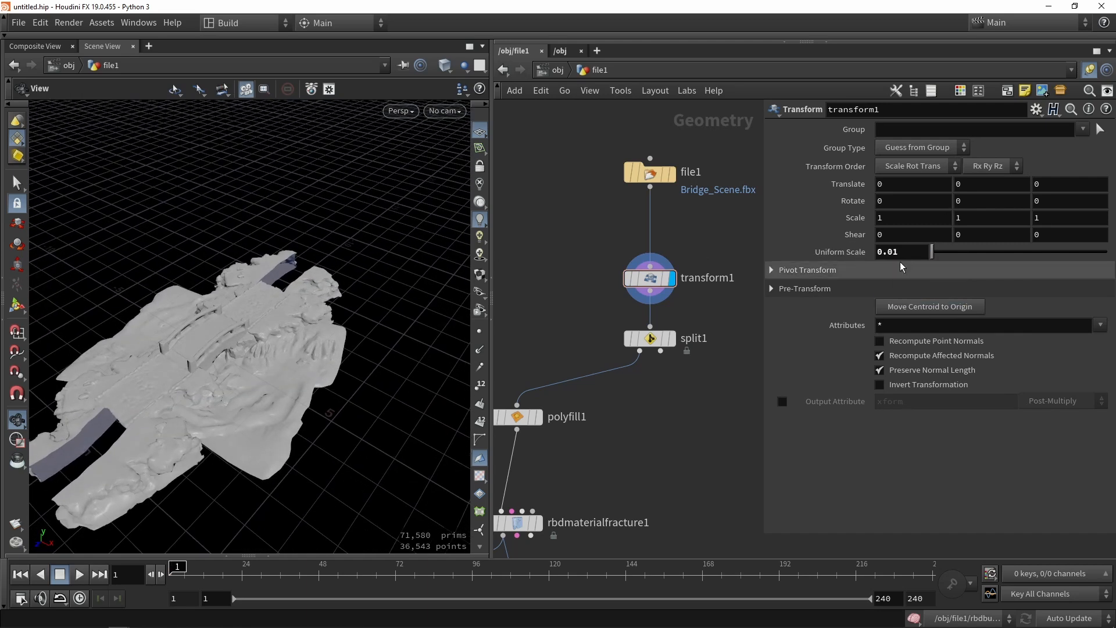
{"action": "left_click", "coordinate": [715, 387]}
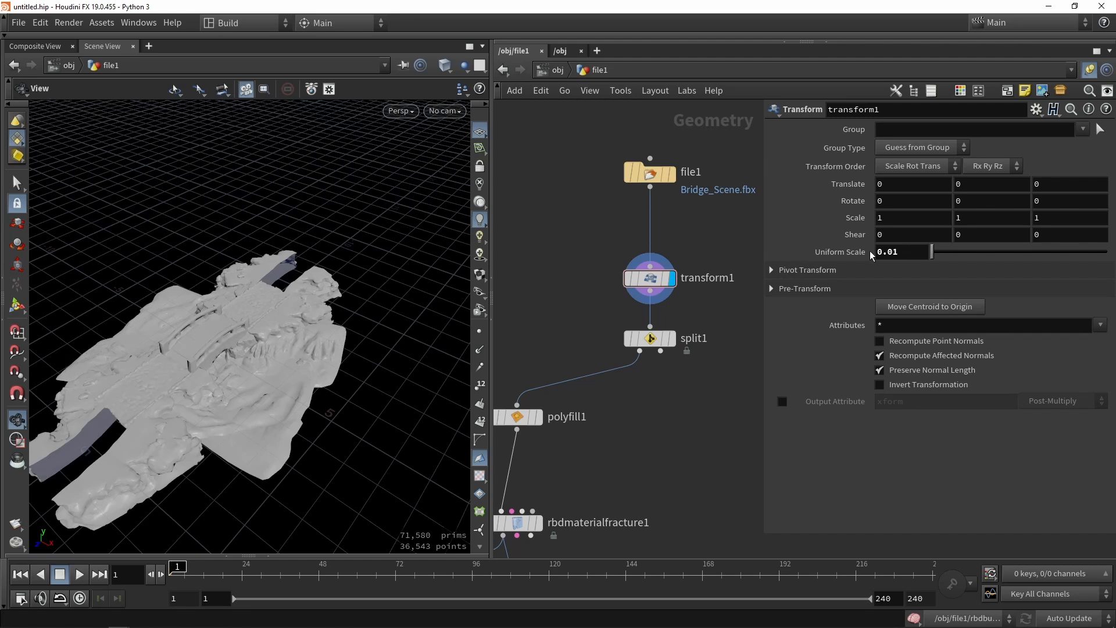
{"action": "left_click_drag", "start_coordinate": [257, 325], "coordinate": [293, 290]}
{"action": "scroll", "coordinate": [292, 291], "scroll_direction": "up", "scroll_amount": 3}
{"action": "scroll", "coordinate": [292, 291], "scroll_direction": "down", "scroll_amount": 3}
Display the RBD Bullet Solver again, play the simulation with the scaled-down bridge and return to frame 1
{"action": "scroll", "coordinate": [660, 354], "scroll_direction": "down", "scroll_amount": 4}
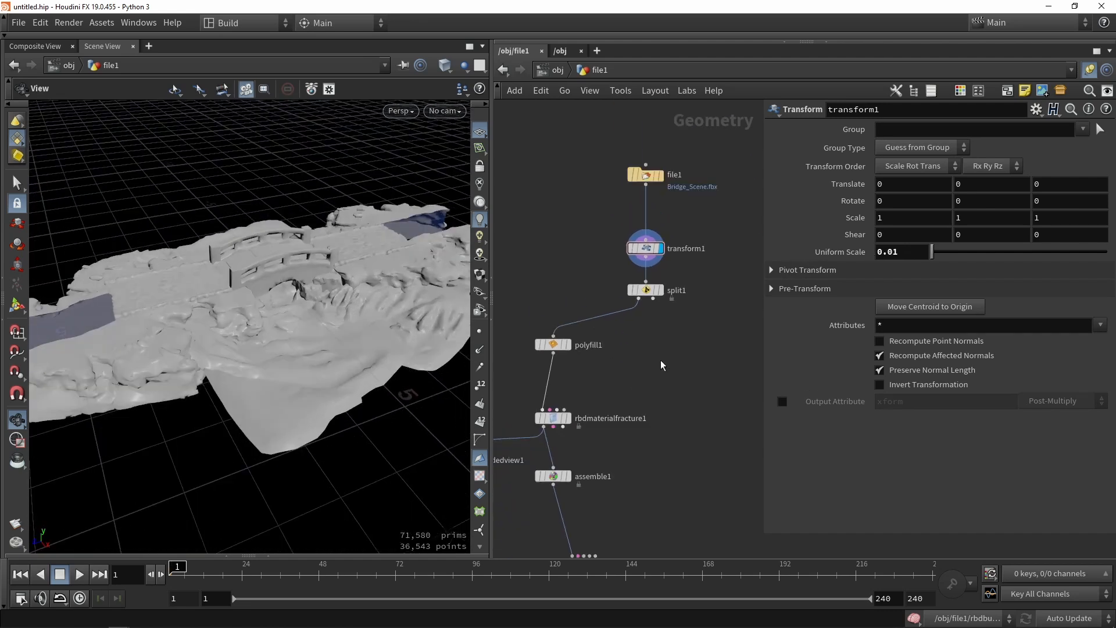
{"action": "scroll", "coordinate": [623, 430], "scroll_direction": "up", "scroll_amount": 4}
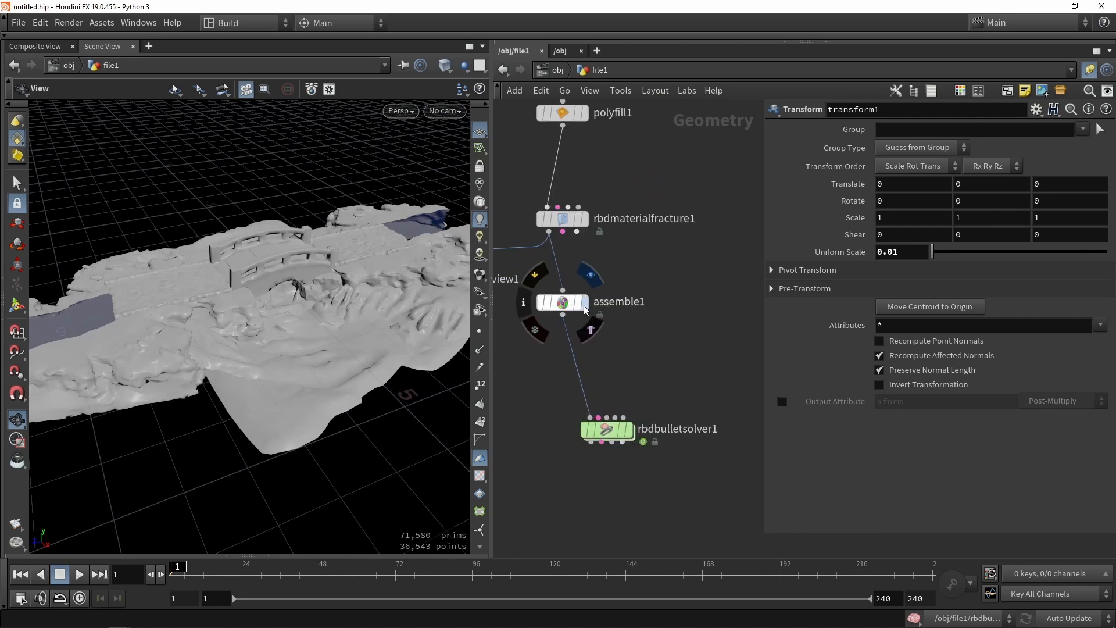
{"action": "left_click", "coordinate": [569, 311]}
{"action": "left_click", "coordinate": [607, 431]}
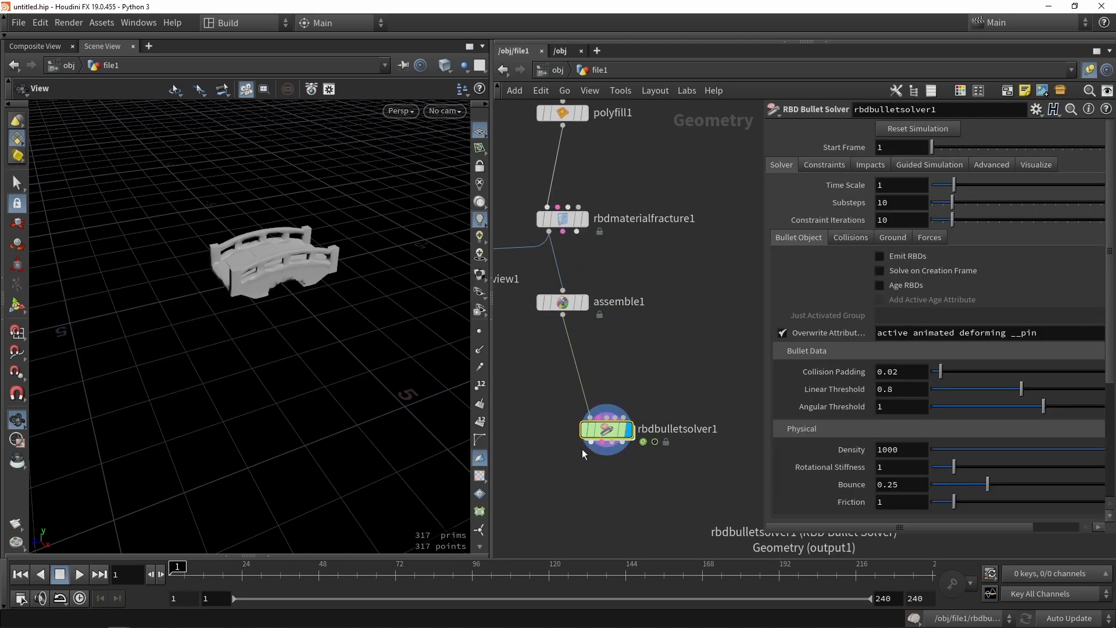
{"action": "left_click", "coordinate": [79, 575]}
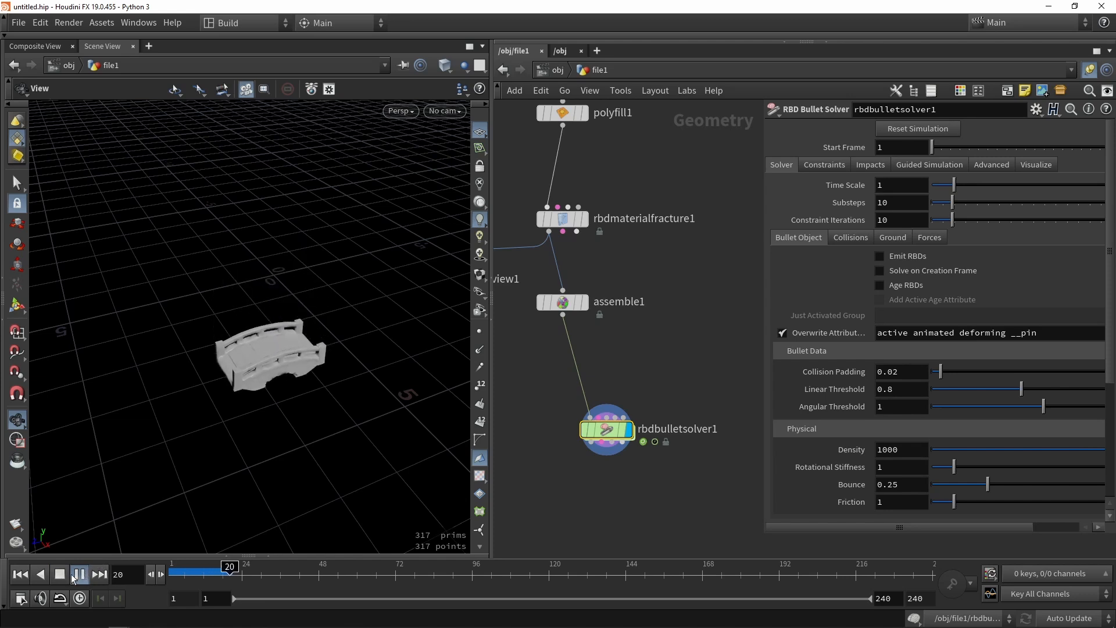
{"action": "left_click", "coordinate": [60, 575]}
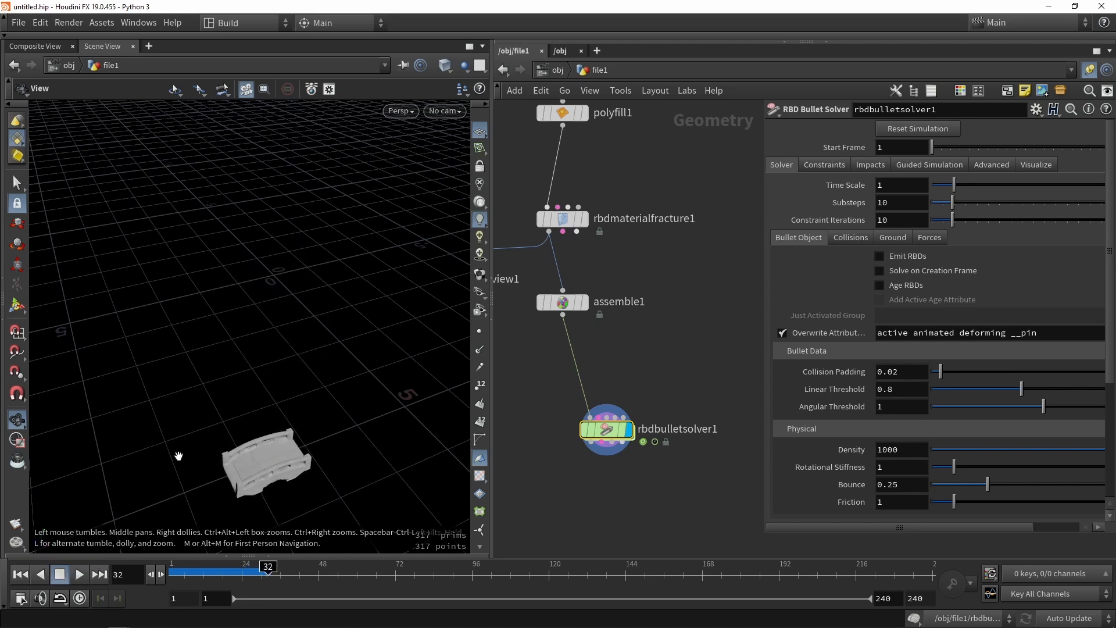
{"action": "left_click_drag", "start_coordinate": [267, 571], "coordinate": [243, 571]}
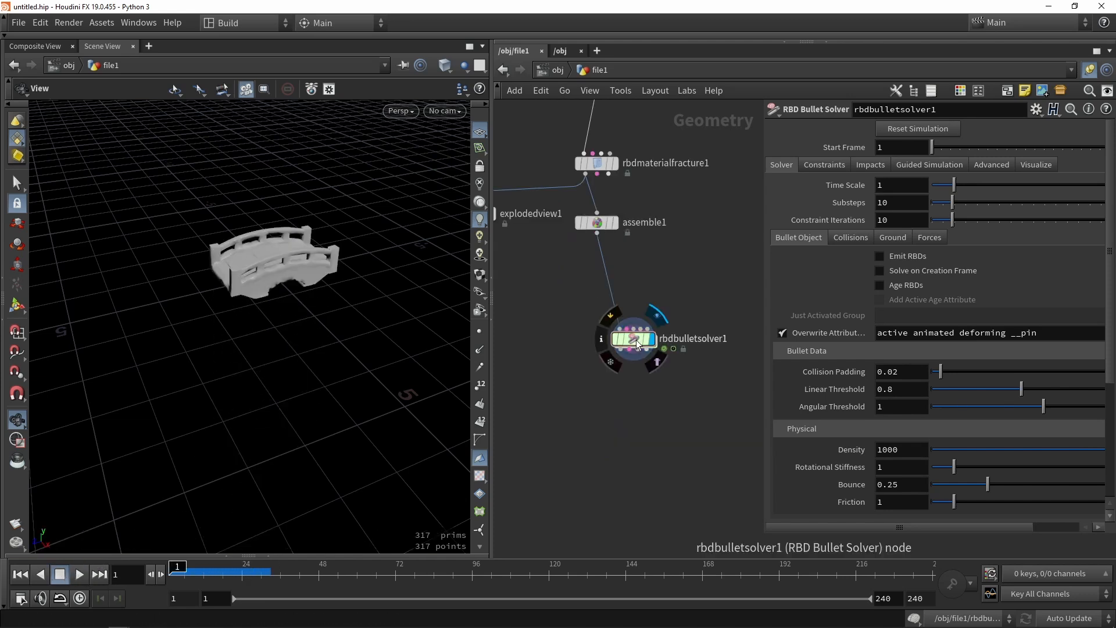
Move the RBD Bullet Solver further below the Assemble node and check its ground plane settings
{"action": "left_click_drag", "start_coordinate": [635, 341], "coordinate": [658, 373]}
{"action": "middle_click_drag", "start_coordinate": [709, 248], "coordinate": [643, 346]}
{"action": "scroll", "coordinate": [643, 347], "scroll_direction": "down", "scroll_amount": 3}
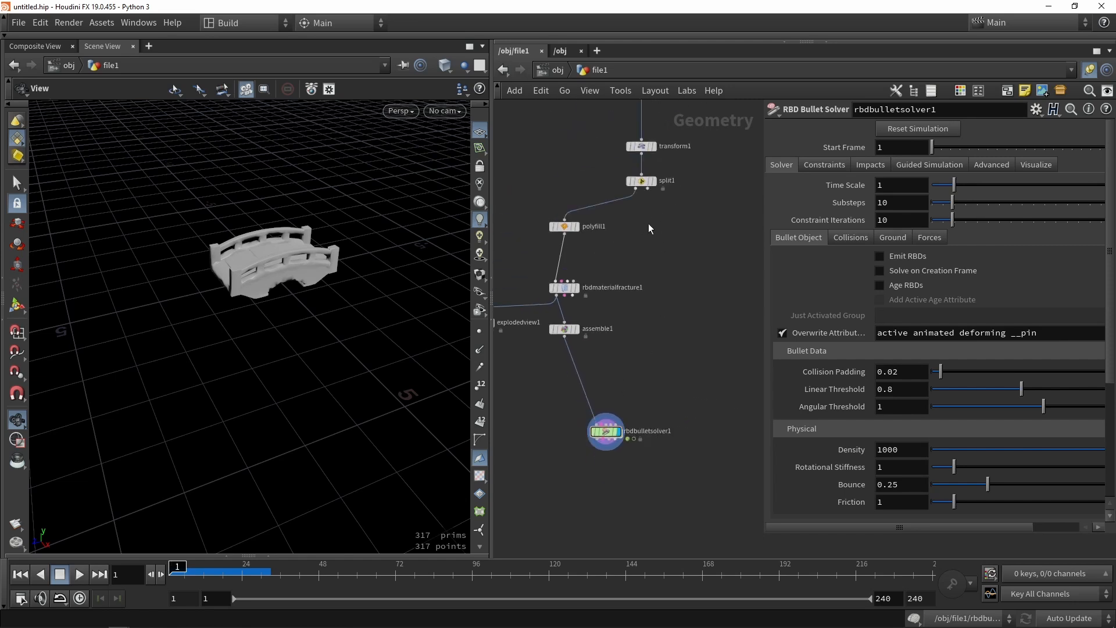
{"action": "left_click", "coordinate": [893, 238]}
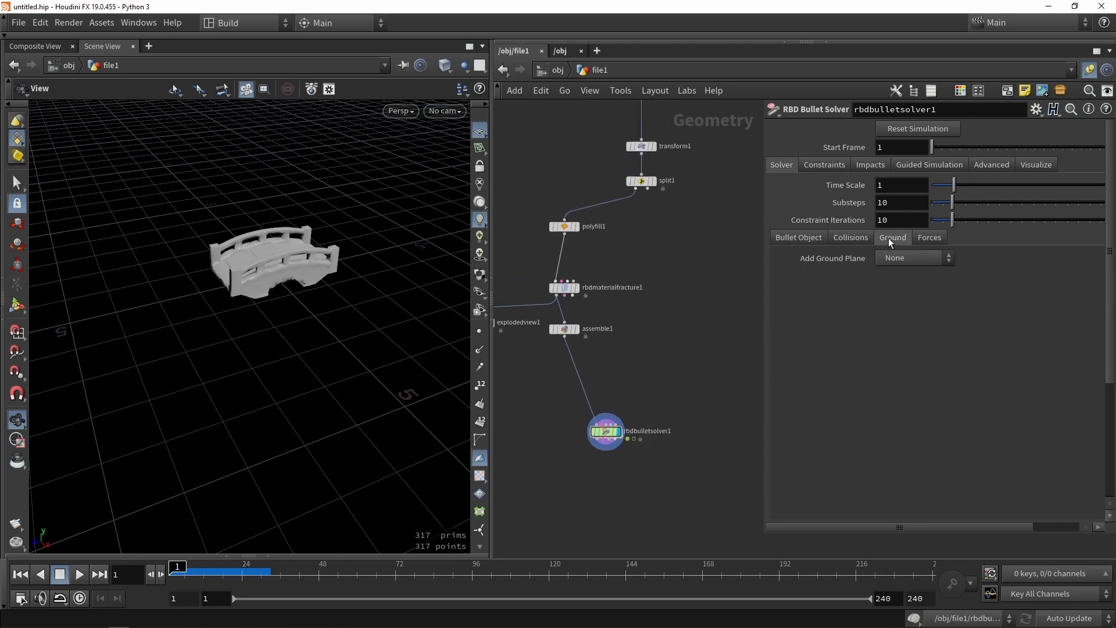
{"action": "left_click", "coordinate": [797, 237]}
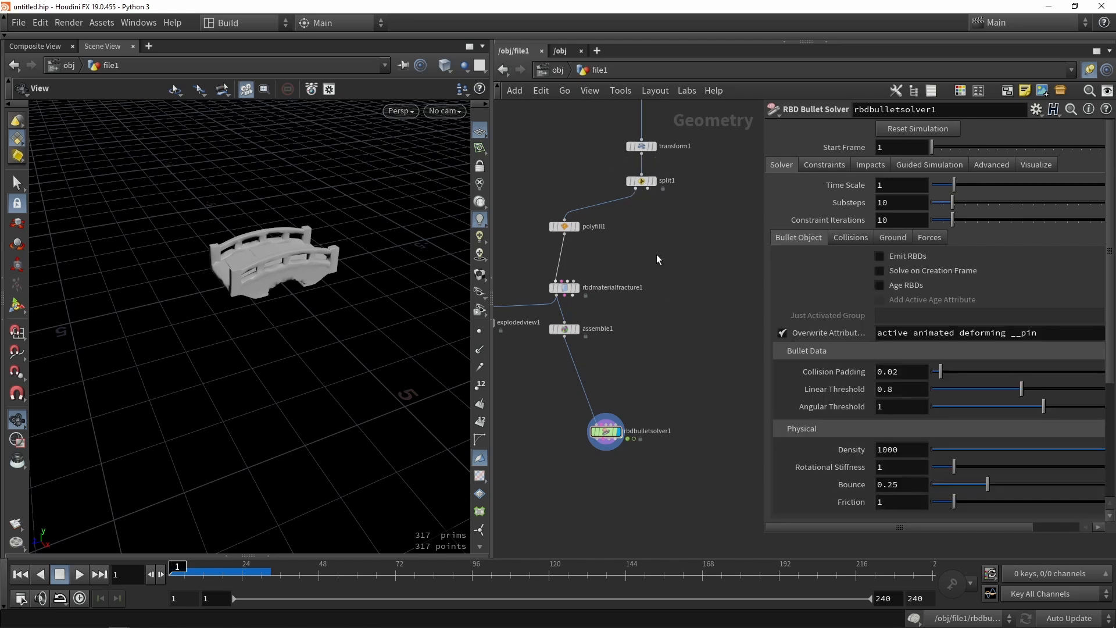
Add a Null node, wire it to the Split node's second output and display the ground geometry it receives
{"action": "key", "text": "Tab"}
{"action": "type", "text": "null"}
{"action": "key", "text": "Return"}
{"action": "left_click", "coordinate": [693, 234]}
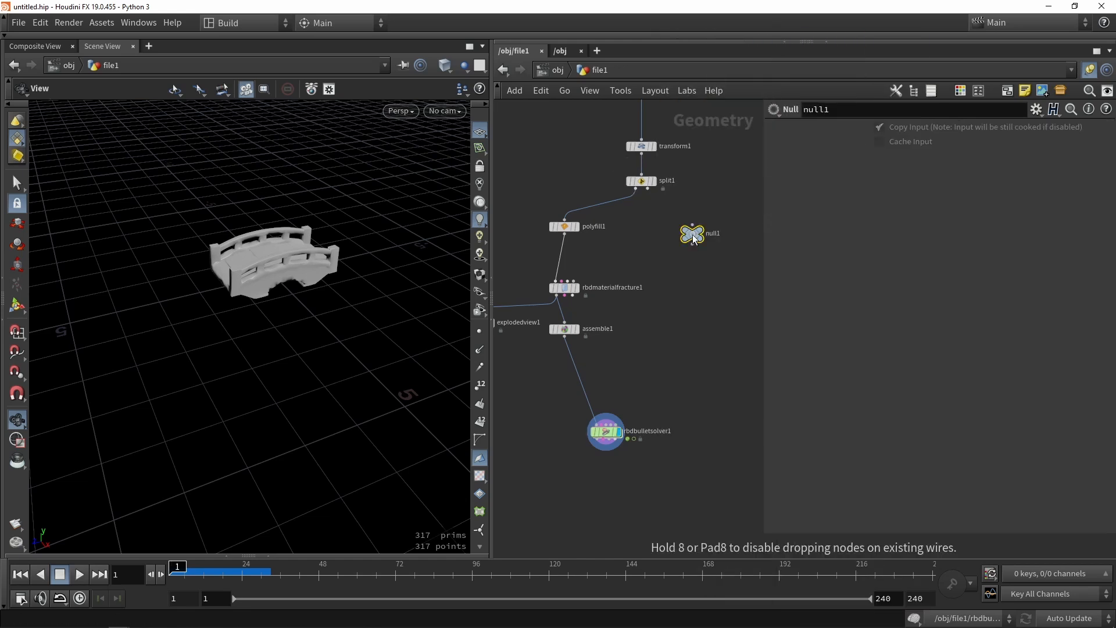
{"action": "scroll", "coordinate": [693, 234], "scroll_direction": "up", "scroll_amount": 3}
{"action": "left_click", "coordinate": [707, 228]}
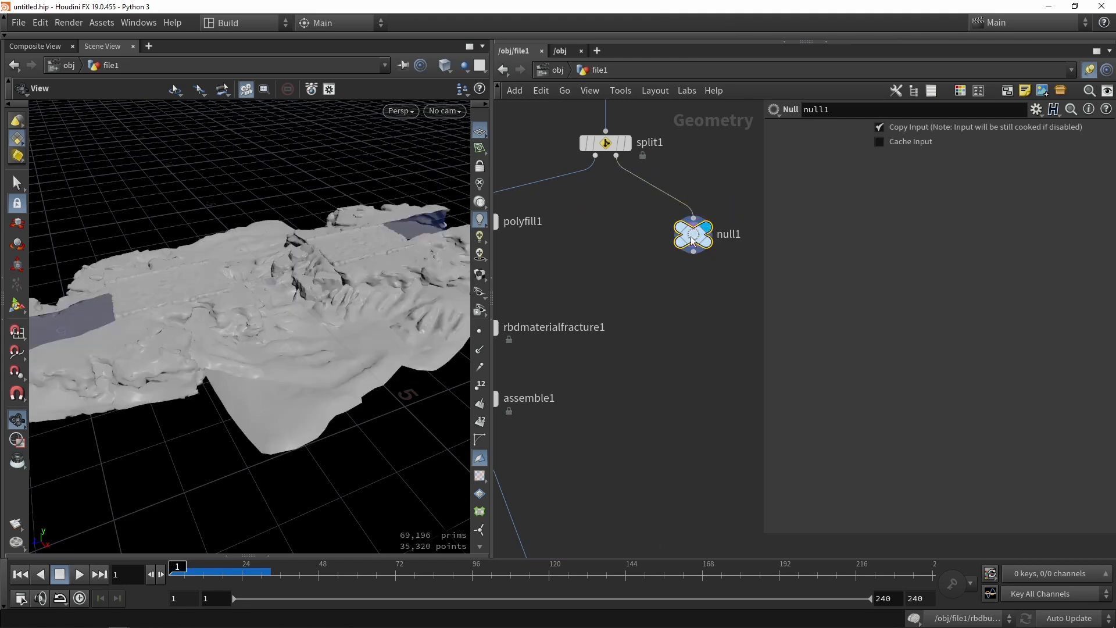
{"action": "mouse_move", "coordinate": [292, 243]}
{"action": "left_mouse_down"}
{"action": "mouse_move", "coordinate": [276, 298]}
{"action": "mouse_move", "coordinate": [293, 252]}
{"action": "left_mouse_up"}
{"action": "left_click_drag", "start_coordinate": [293, 252], "coordinate": [271, 231]}
Rename the Null node as collision
{"action": "left_click", "coordinate": [639, 209]}
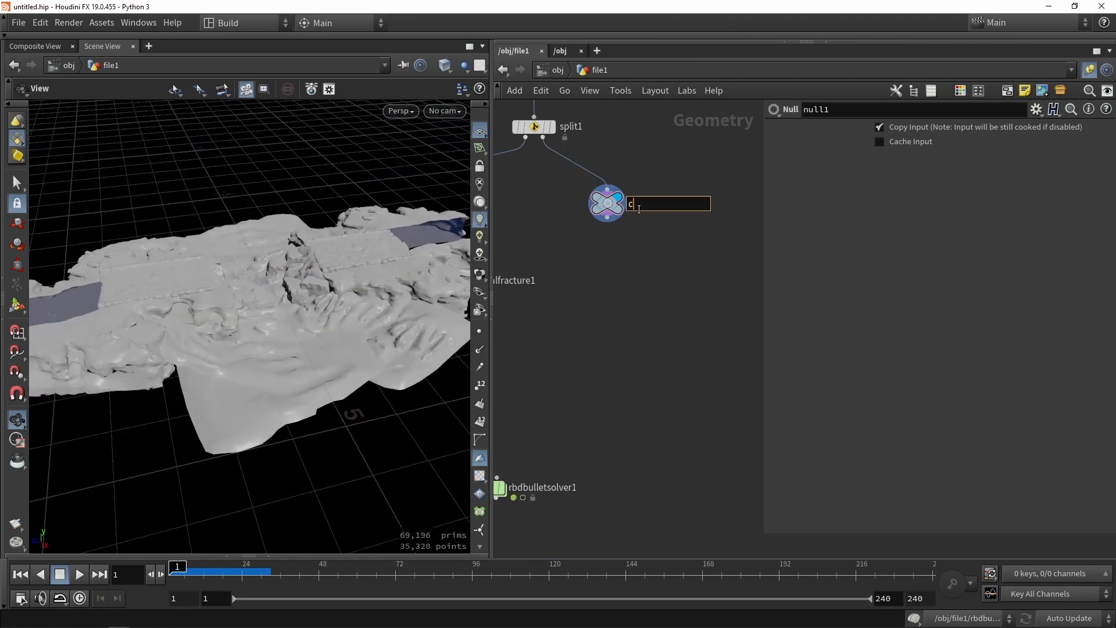
{"action": "type", "text": "collision"}
{"action": "key", "text": "Return"}
Connect the collision Null's output to the RBD Bullet Solver's Collision Geometry input
{"action": "middle_click_drag", "start_coordinate": [620, 253], "coordinate": [668, 200]}
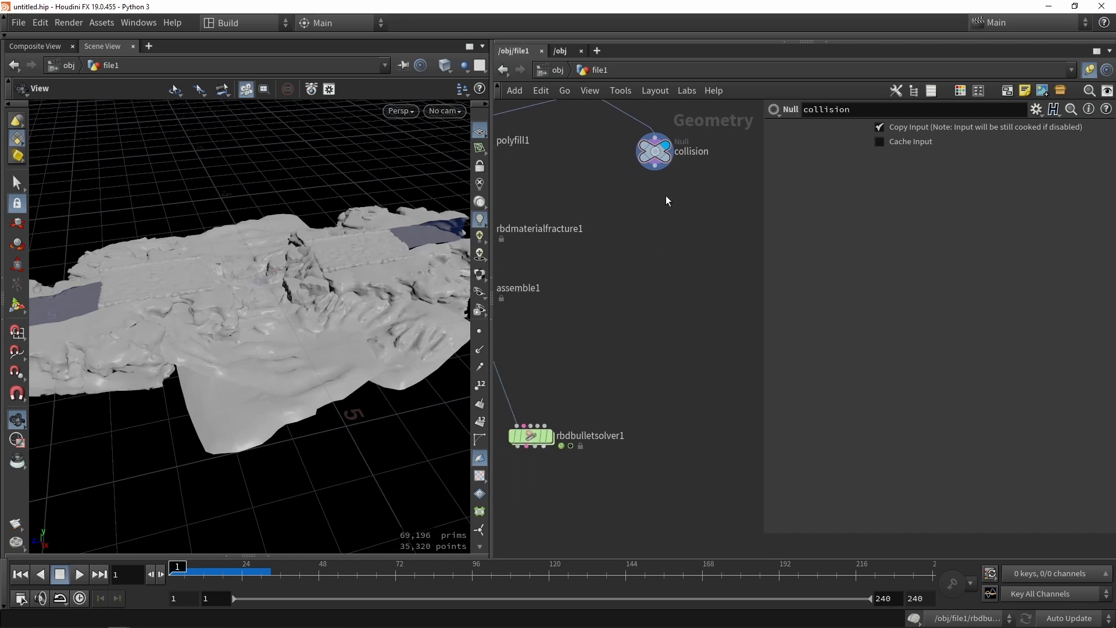
{"action": "left_click", "coordinate": [655, 168]}
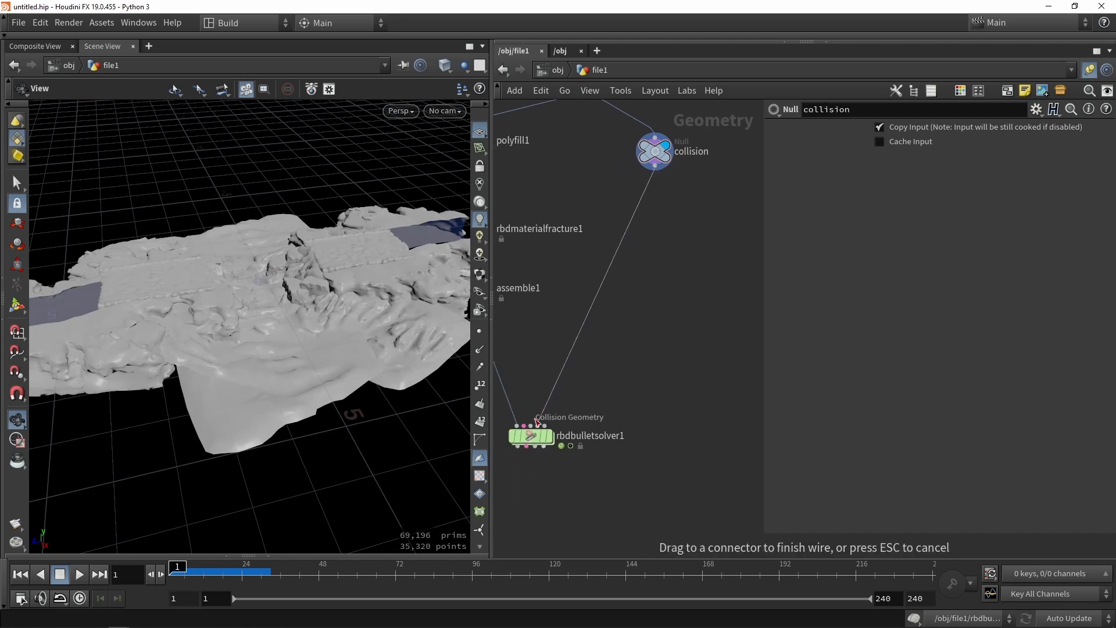
{"action": "left_click", "coordinate": [538, 423]}
{"action": "middle_click_drag", "start_coordinate": [574, 417], "coordinate": [643, 403]}
{"action": "scroll", "coordinate": [655, 394], "scroll_direction": "down", "scroll_amount": 2}
{"action": "scroll", "coordinate": [632, 425], "scroll_direction": "up", "scroll_amount": 2}
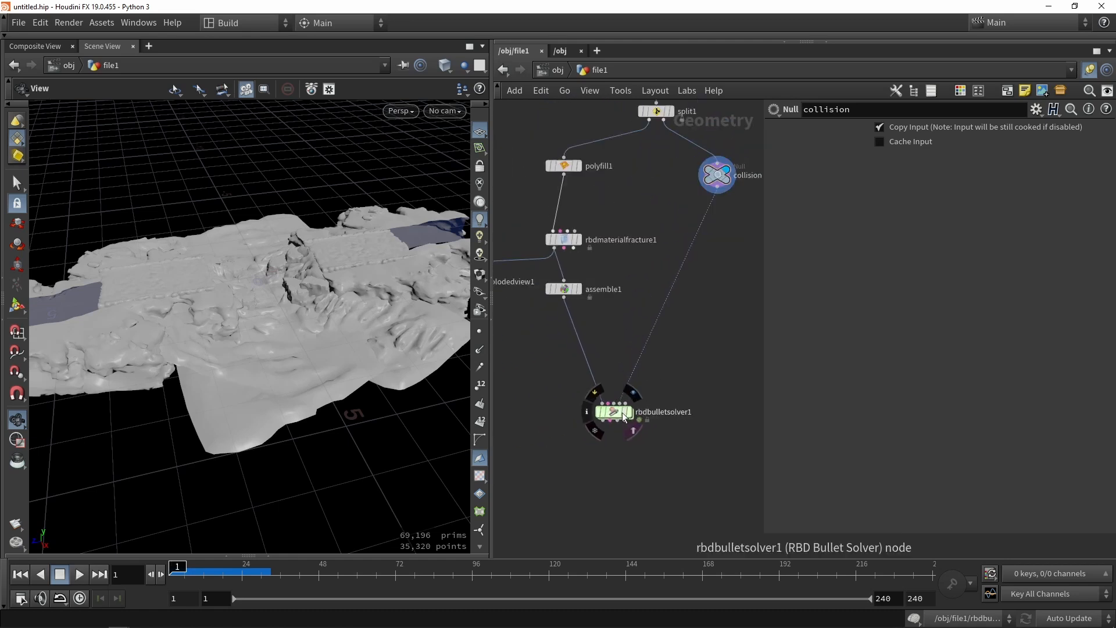
Display the RBD Bullet Solver, play the simulation to watch the bridge pieces fall onto the terrain, and stop playback
{"action": "left_click", "coordinate": [630, 411]}
{"action": "left_click", "coordinate": [605, 418]}
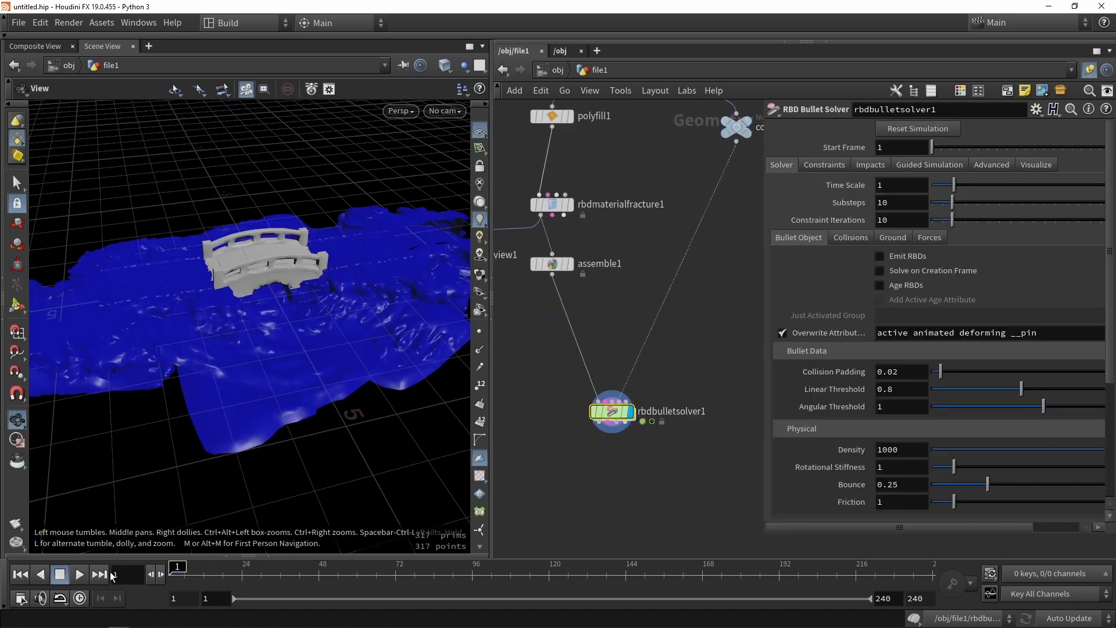
{"action": "left_click", "coordinate": [81, 575]}
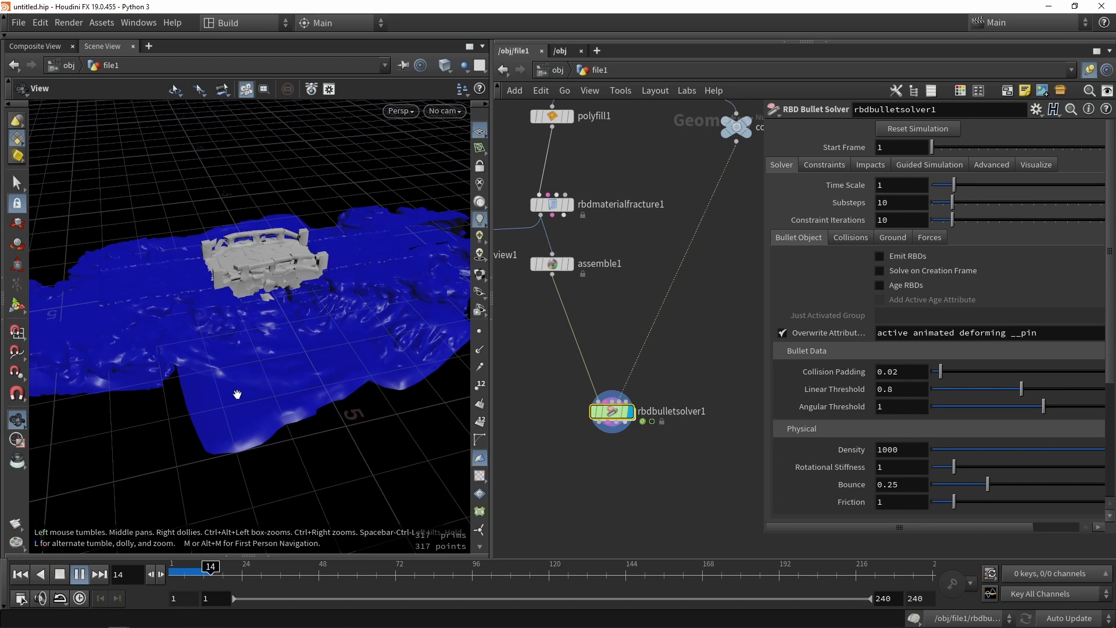
{"action": "scroll", "coordinate": [270, 246], "scroll_direction": "up", "scroll_amount": 8}
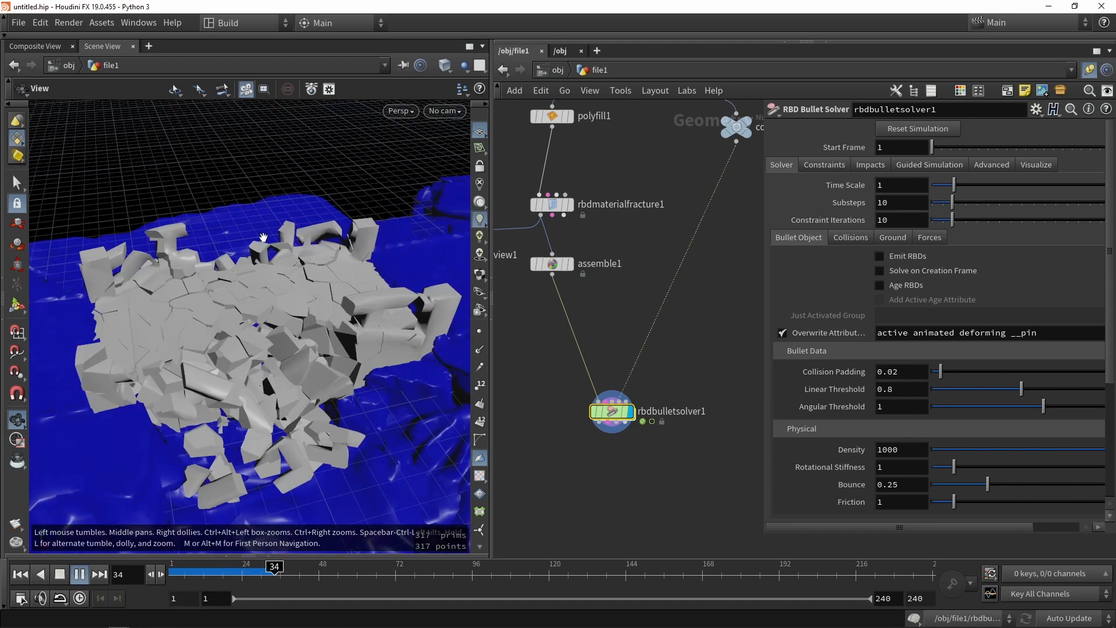
{"action": "left_click_drag", "start_coordinate": [279, 365], "coordinate": [317, 307]}
{"action": "left_click", "coordinate": [65, 574]}
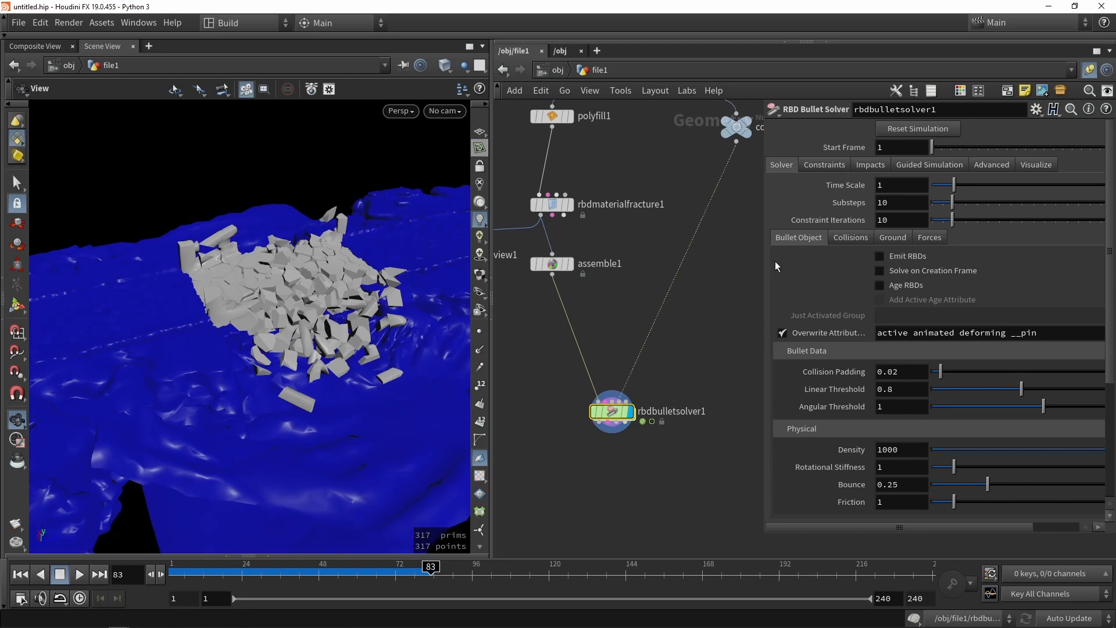
Set the solver's collision Geometry Representation to Concave and replay the simulation from the start
{"action": "left_click", "coordinate": [850, 238]}
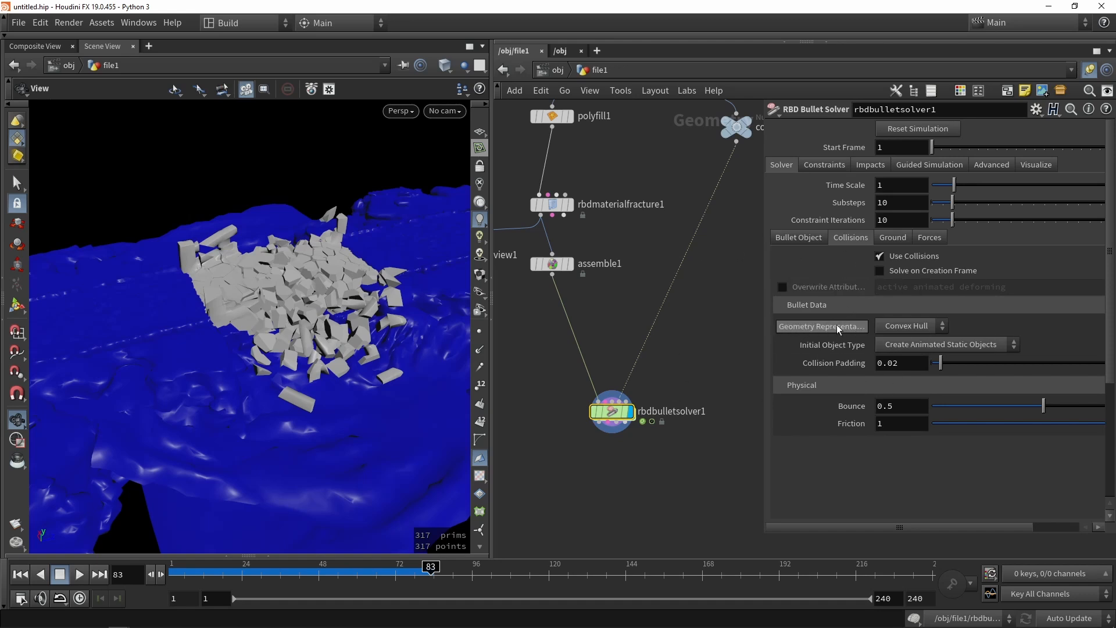
{"action": "left_click", "coordinate": [912, 323]}
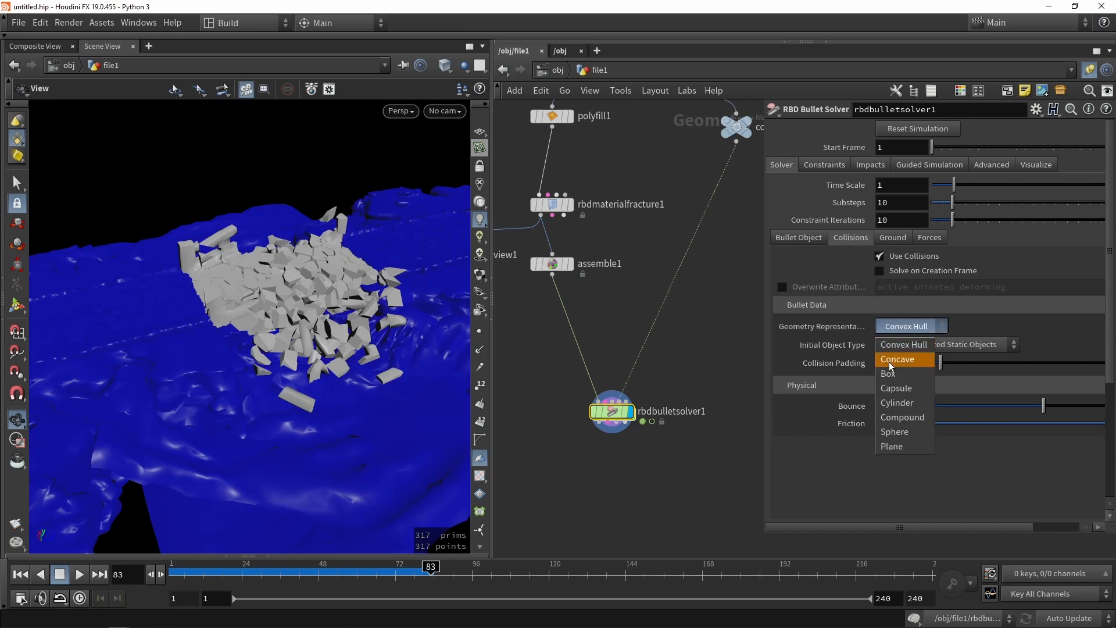
{"action": "left_click", "coordinate": [890, 364]}
{"action": "left_click", "coordinate": [174, 574]}
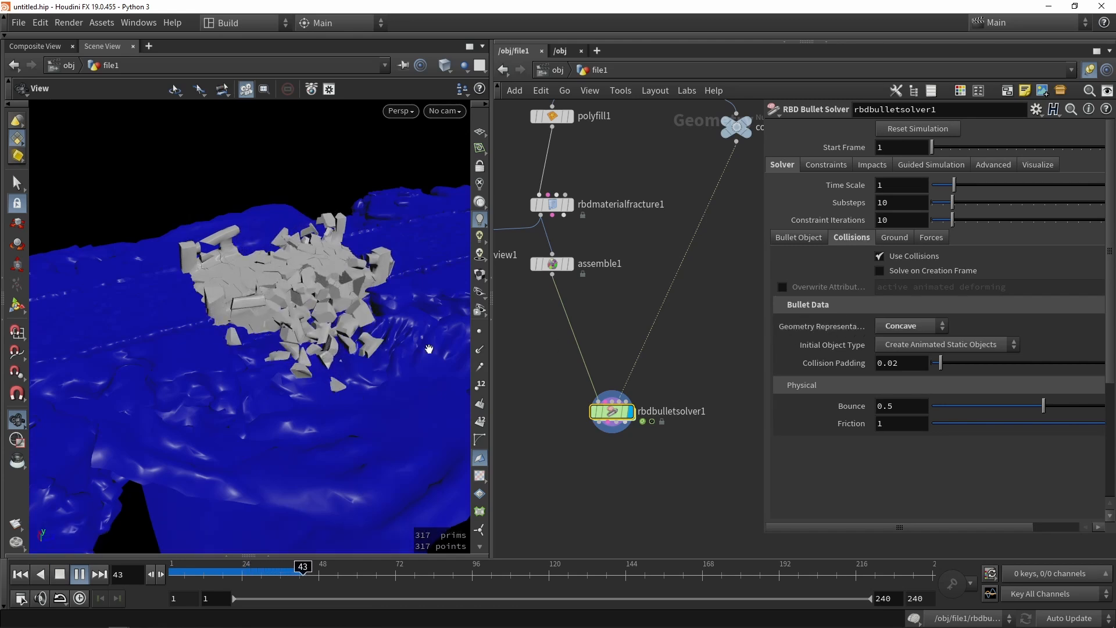
{"action": "left_click_drag", "start_coordinate": [332, 347], "coordinate": [372, 343]}
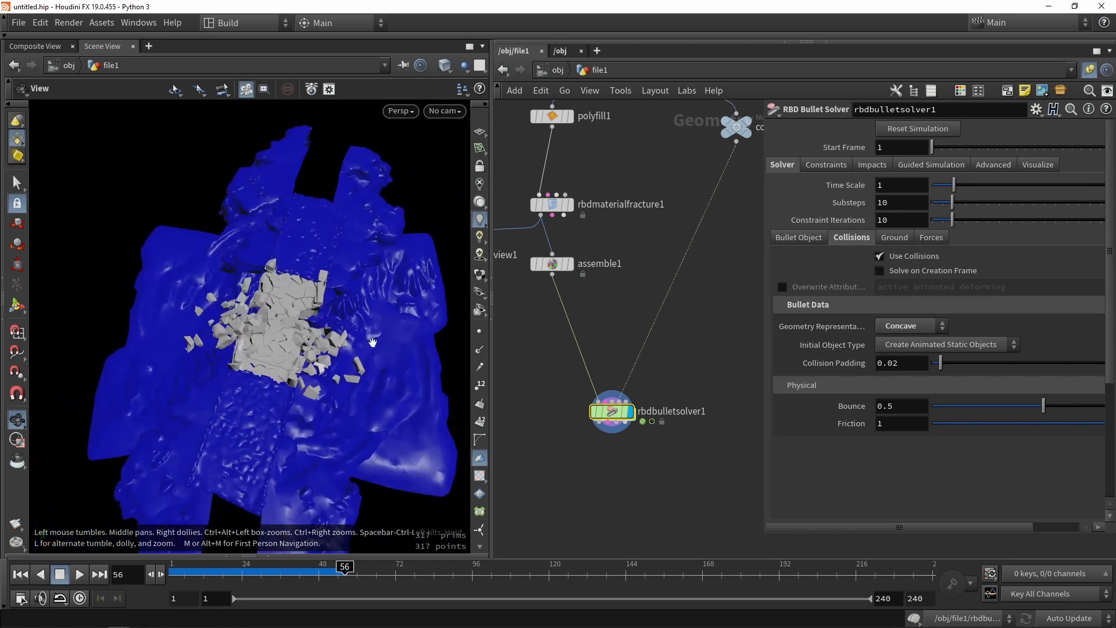
Set the collision Geometry Representation back to Convex Hull and return to frame 1
{"action": "left_click", "coordinate": [907, 326]}
{"action": "left_click", "coordinate": [890, 343]}
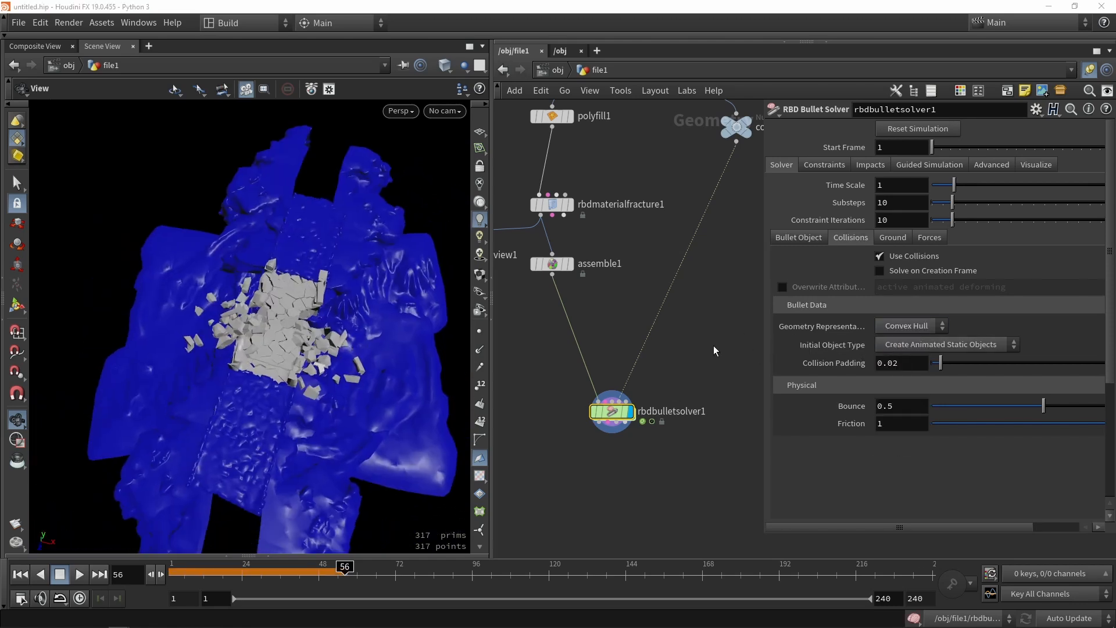
{"action": "scroll", "coordinate": [574, 376], "scroll_direction": "up", "scroll_amount": 3}
{"action": "left_click_drag", "start_coordinate": [575, 377], "coordinate": [592, 386]}
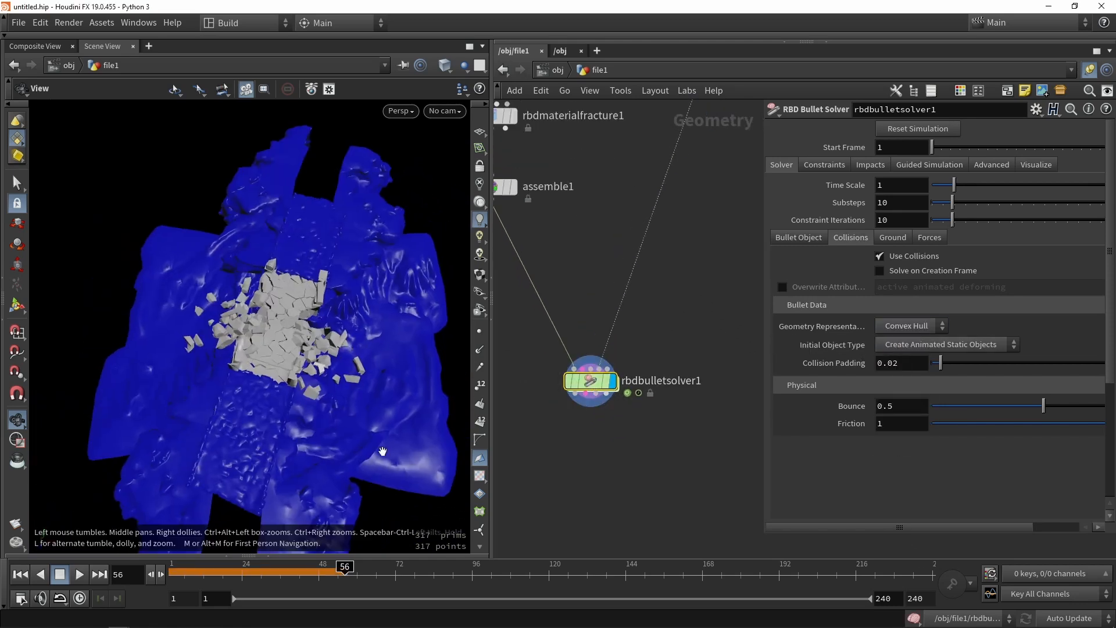
{"action": "key", "text": "ctrl+Up"}
{"action": "left_click_drag", "start_coordinate": [163, 454], "coordinate": [252, 386]}
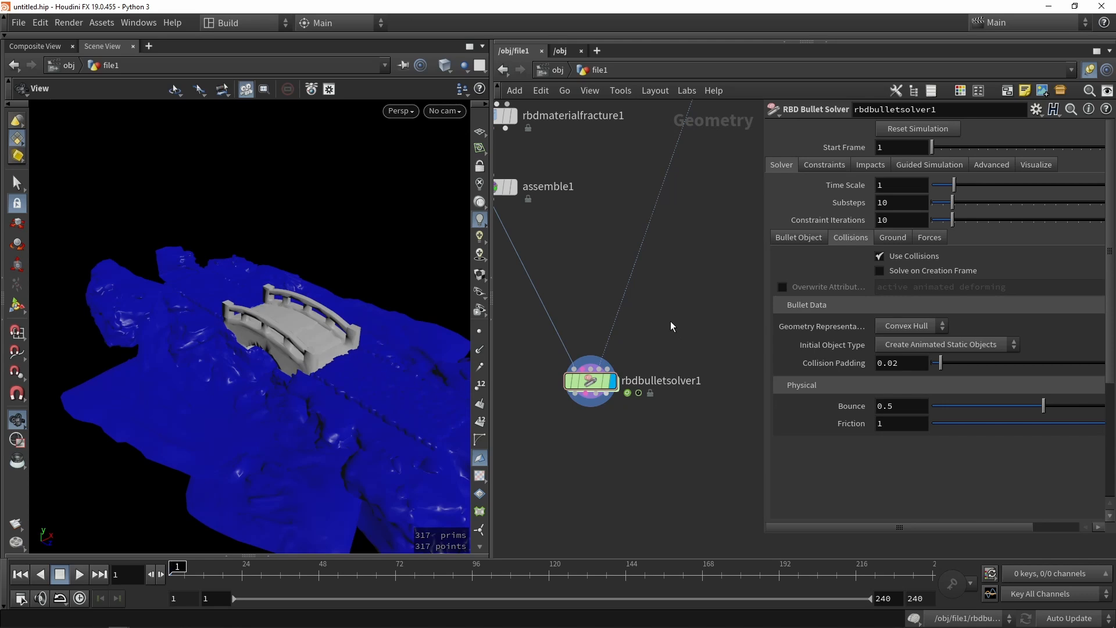
Open the forces network inside the RBD Bullet Solver
{"action": "scroll", "coordinate": [671, 321], "scroll_direction": "down", "scroll_amount": 3}
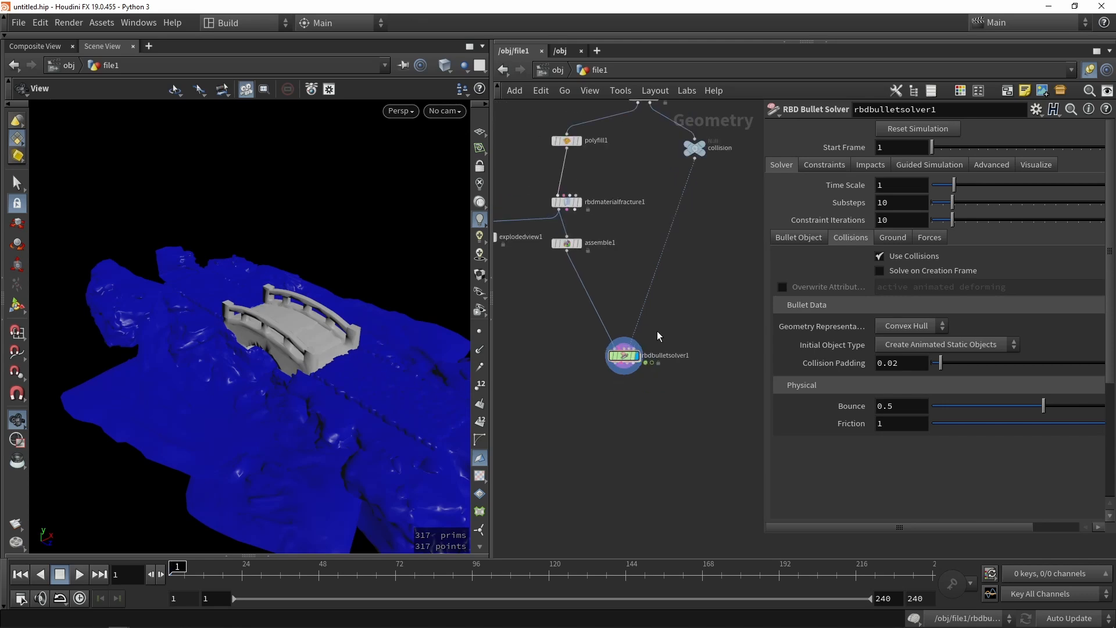
{"action": "scroll", "coordinate": [631, 389], "scroll_direction": "up", "scroll_amount": 2}
{"action": "middle_click_drag", "start_coordinate": [629, 385], "coordinate": [613, 428]}
{"action": "mouse_move", "coordinate": [608, 387]}
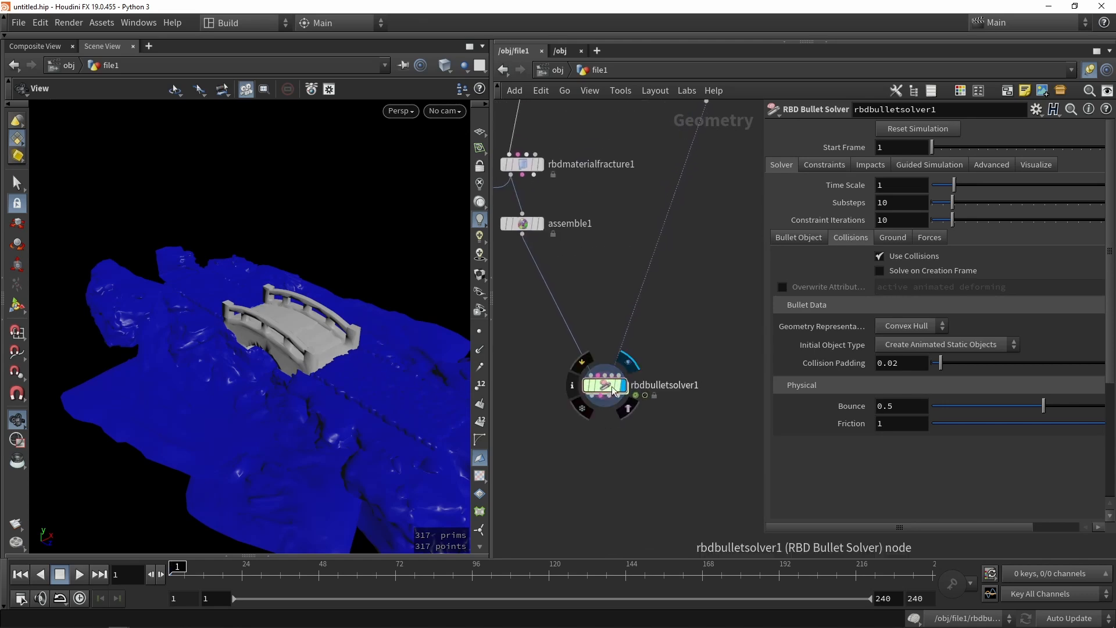
{"action": "scroll", "coordinate": [611, 389], "scroll_direction": "up", "scroll_amount": 2}
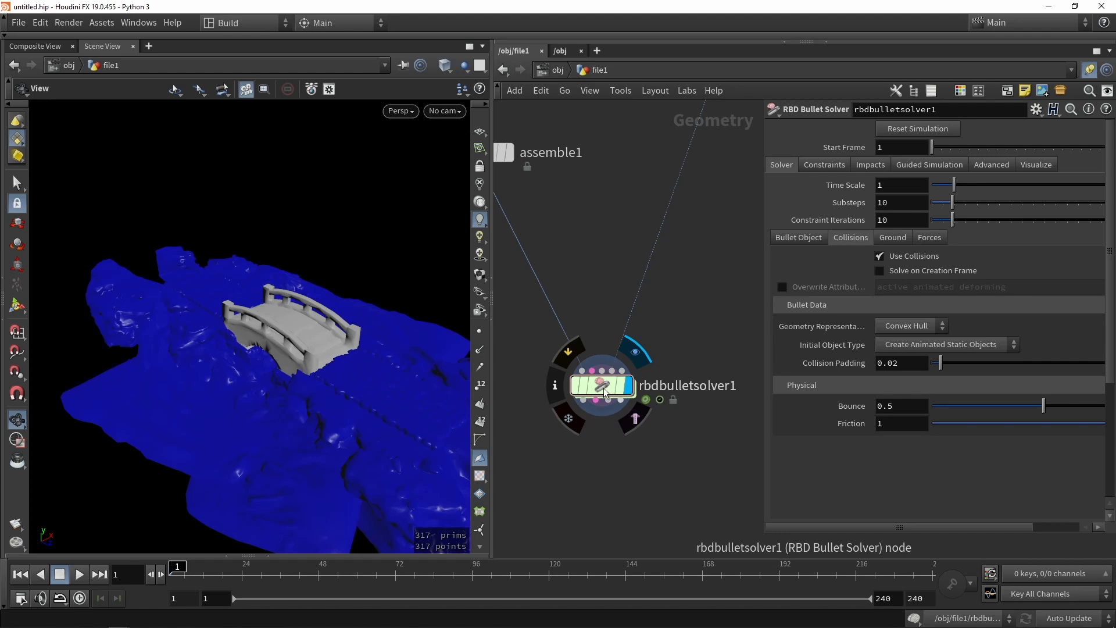
{"action": "double_click", "coordinate": [605, 393]}
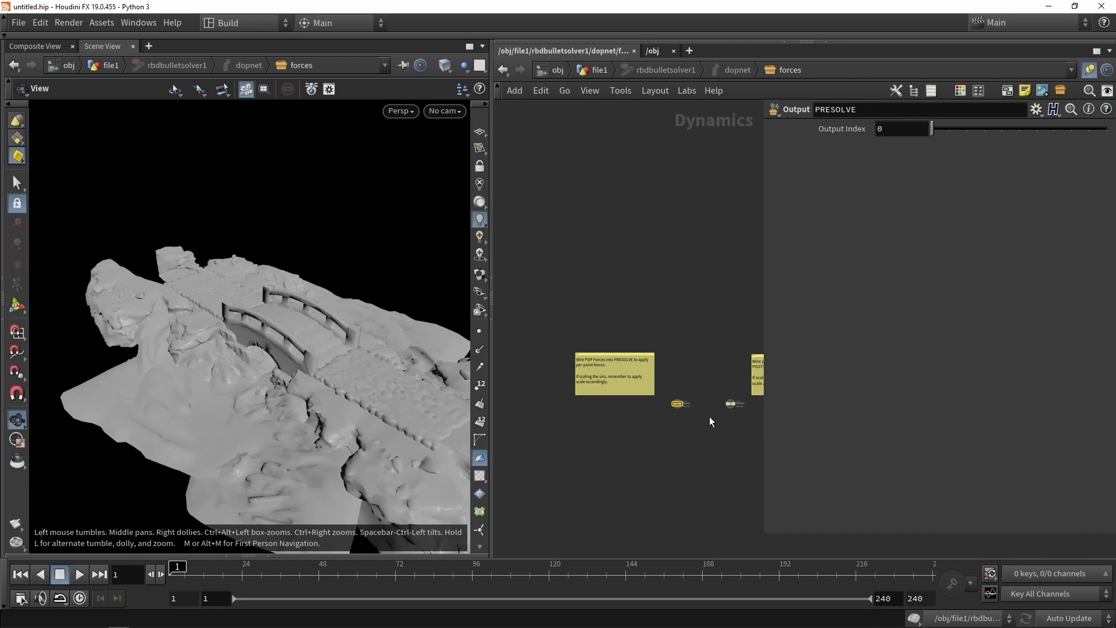
Read the note about wiring POP forces into PRESOLVE and examine the PRESOLVE and POSTSOLVE outputs
{"action": "scroll", "coordinate": [574, 386], "scroll_direction": "up", "scroll_amount": 3}
{"action": "left_click_drag", "start_coordinate": [682, 372], "coordinate": [631, 360]}
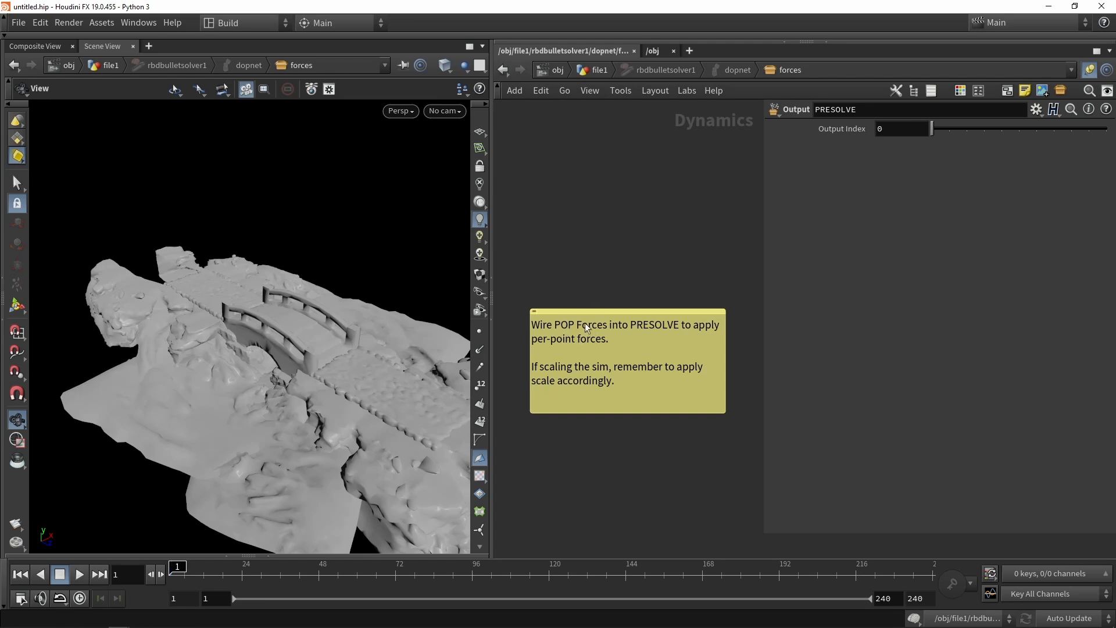
{"action": "middle_click_drag", "start_coordinate": [684, 274], "coordinate": [564, 259]}
{"action": "middle_click_drag", "start_coordinate": [713, 296], "coordinate": [580, 284]}
{"action": "scroll", "coordinate": [683, 414], "scroll_direction": "up", "scroll_amount": 3}
{"action": "scroll", "coordinate": [692, 407], "scroll_direction": "down", "scroll_amount": 2}
{"action": "scroll", "coordinate": [693, 407], "scroll_direction": "down", "scroll_amount": 2}
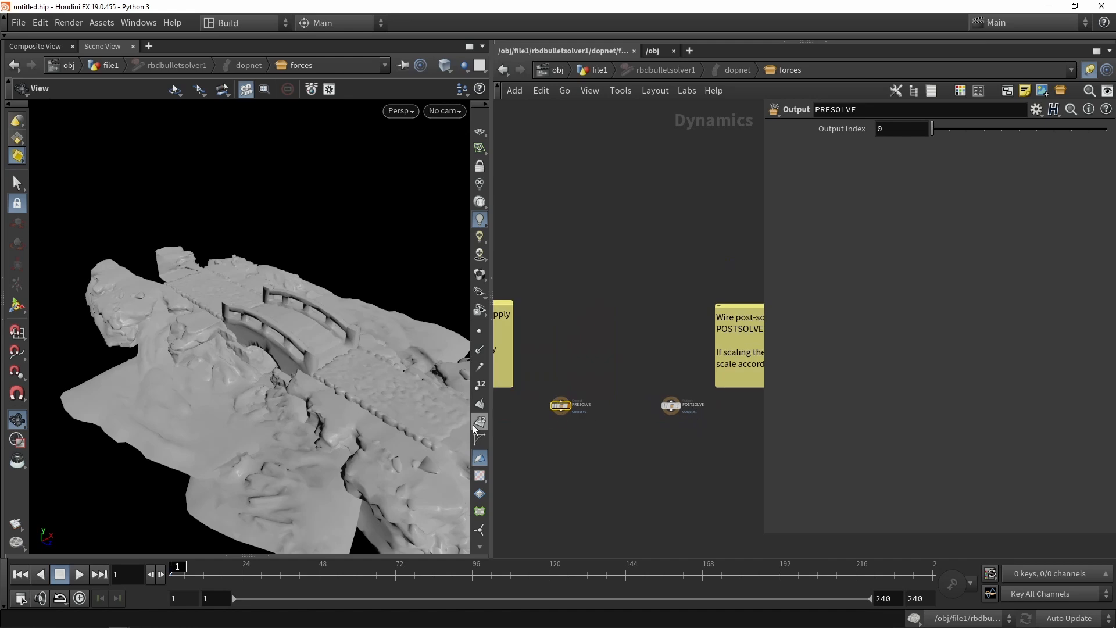
Widen the network editor at the viewport's expense, focus on the PRESOLVE output and view the bridge from a lower angle
{"action": "left_click_drag", "start_coordinate": [491, 410], "coordinate": [361, 413]}
{"action": "scroll", "coordinate": [474, 409], "scroll_direction": "up", "scroll_amount": 3}
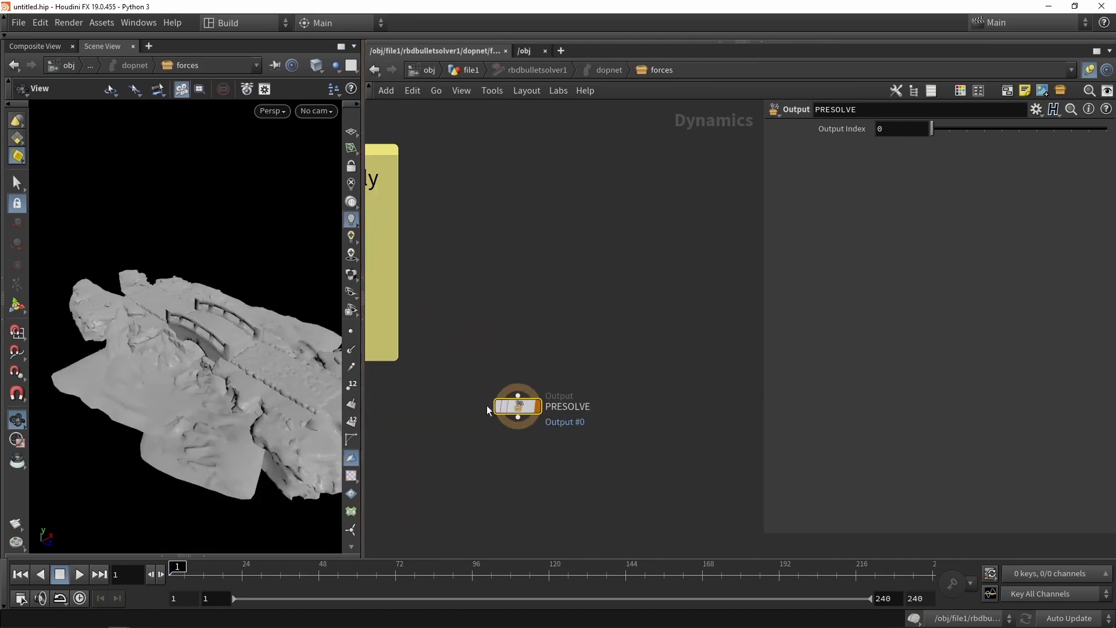
{"action": "middle_click_drag", "start_coordinate": [531, 352], "coordinate": [545, 373]}
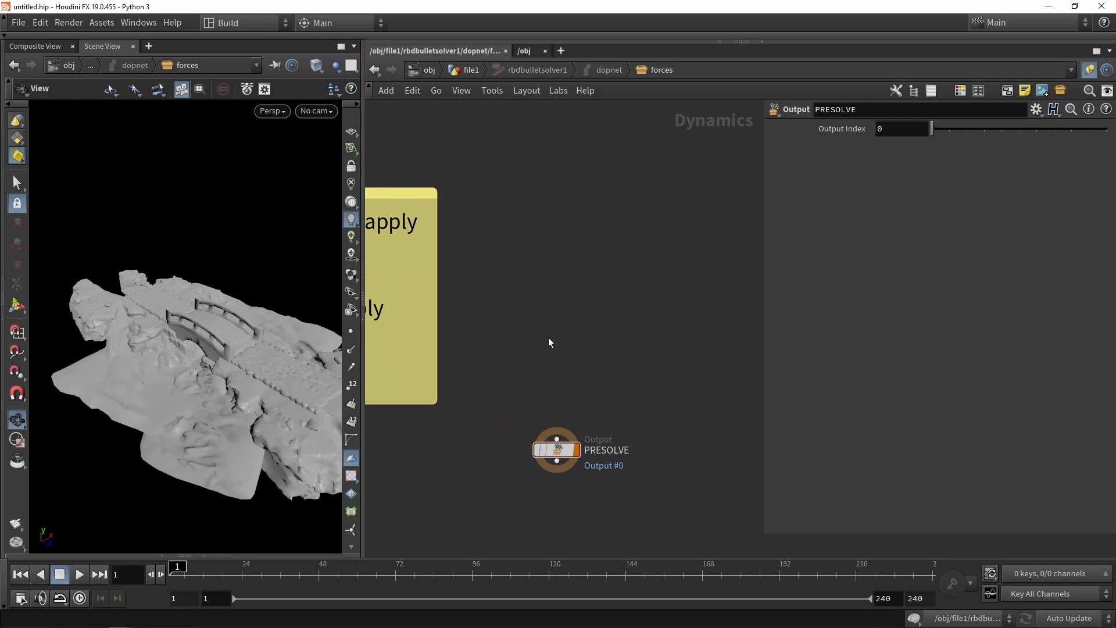
{"action": "mouse_move", "coordinate": [192, 372]}
{"action": "left_mouse_down"}
{"action": "mouse_move", "coordinate": [198, 343]}
{"action": "mouse_move", "coordinate": [197, 359]}
{"action": "left_mouse_up"}
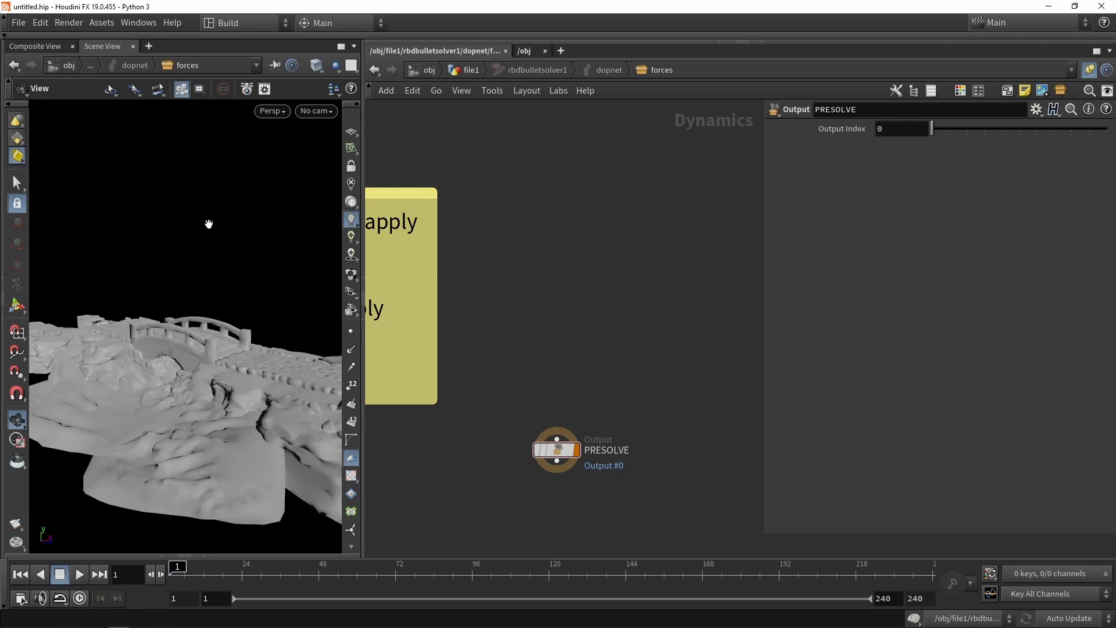
Add a POP Attract node above the PRESOLVE output and wire it into PRESOLVE
{"action": "key", "text": "Tab"}
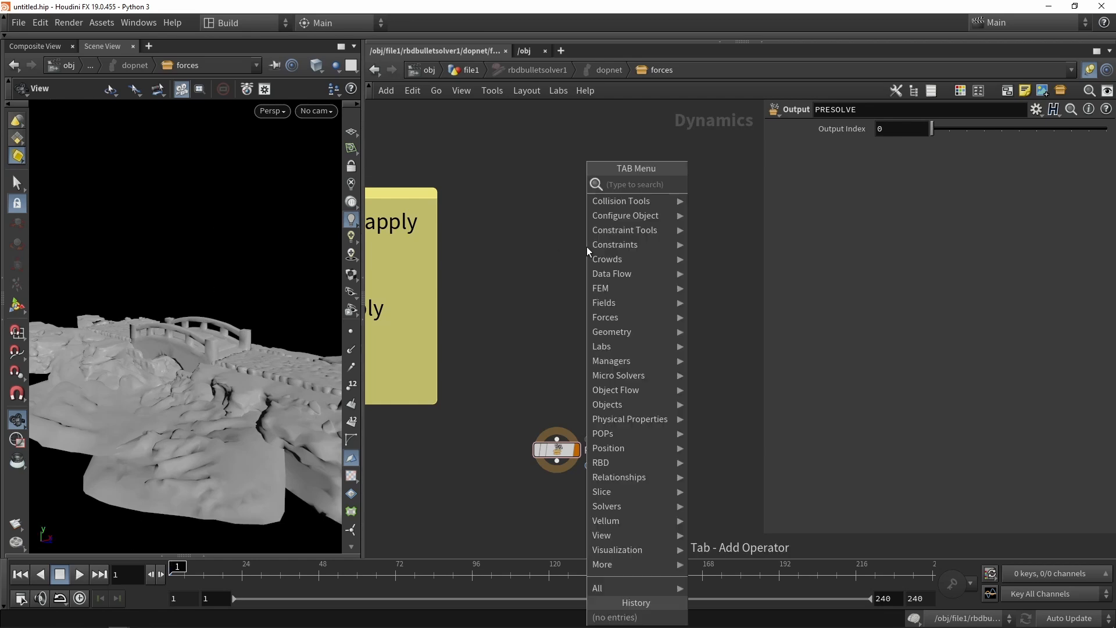
{"action": "type", "text": "pop"}
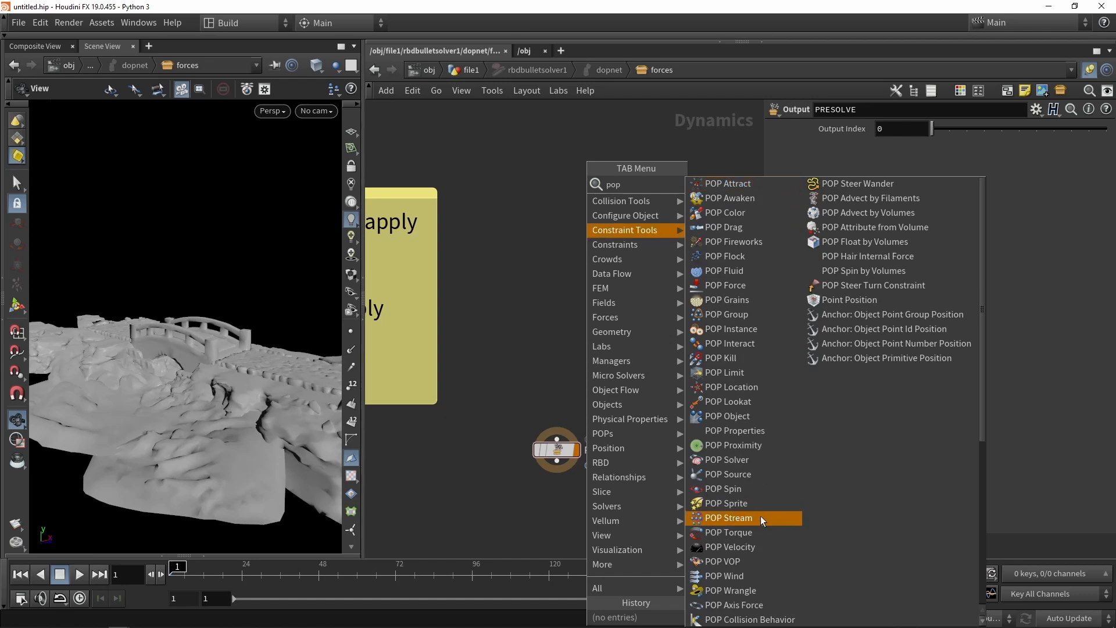
{"action": "left_click", "coordinate": [725, 189]}
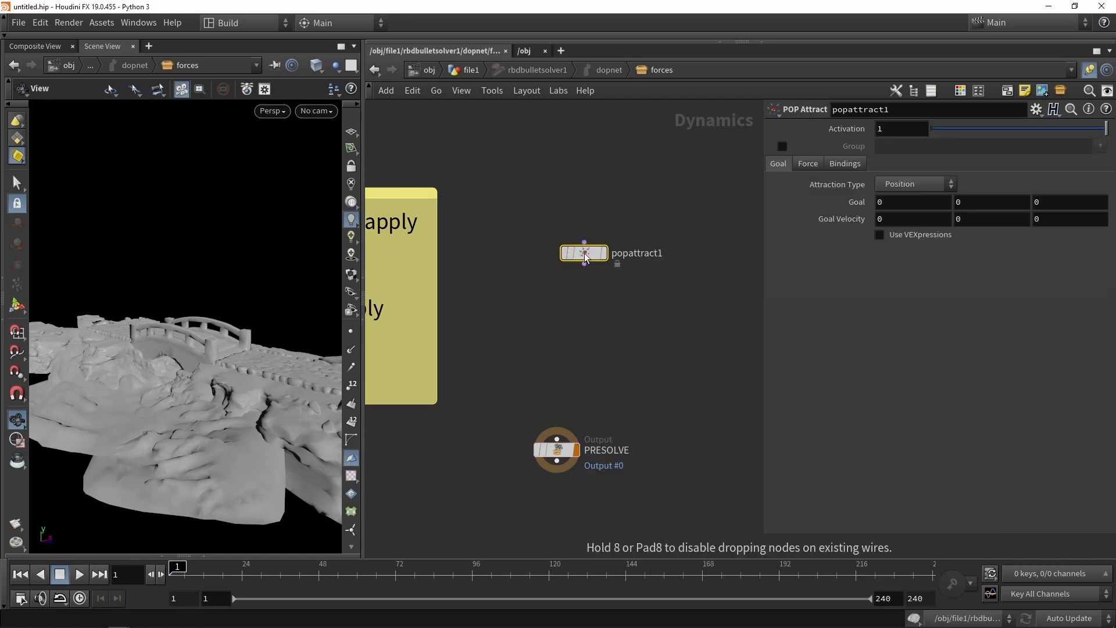
{"action": "left_click", "coordinate": [556, 281]}
{"action": "left_click_drag", "start_coordinate": [557, 283], "coordinate": [557, 437]}
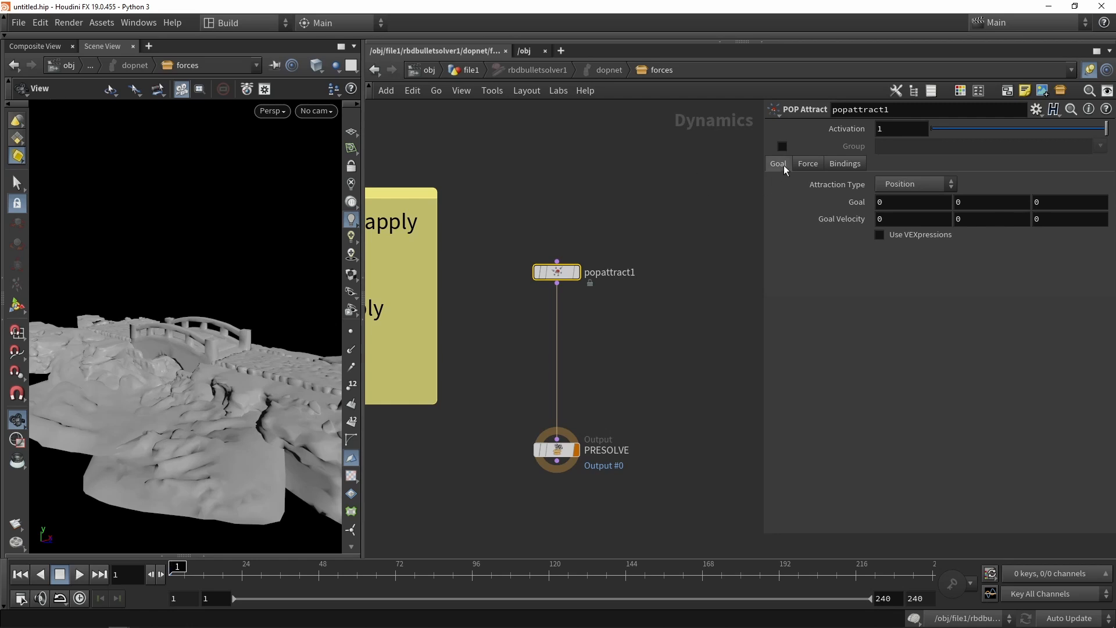
Set the POP Attract node's Force Scale to 10
{"action": "left_click", "coordinate": [808, 165]}
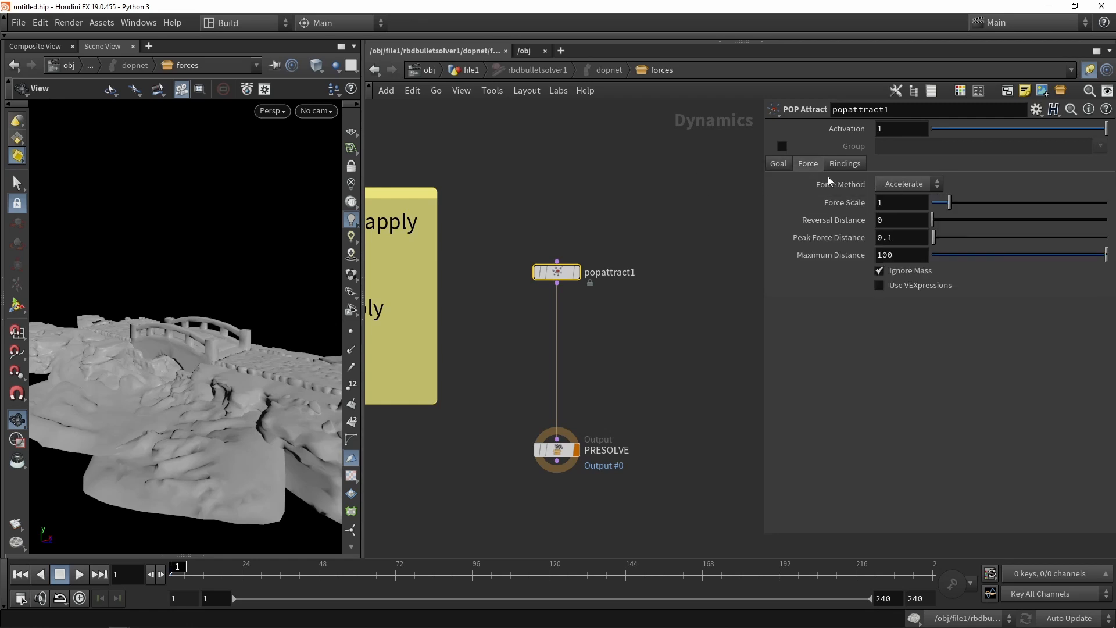
{"action": "left_click_drag", "start_coordinate": [949, 207], "coordinate": [1084, 206]}
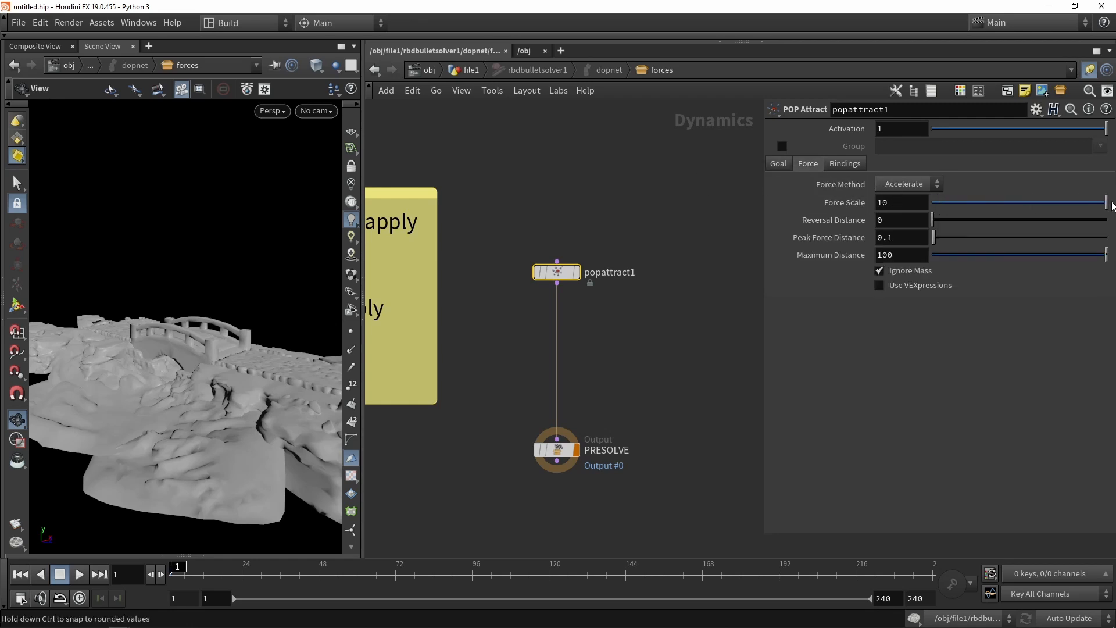
{"action": "scroll", "coordinate": [612, 194], "scroll_direction": "up", "scroll_amount": 3}
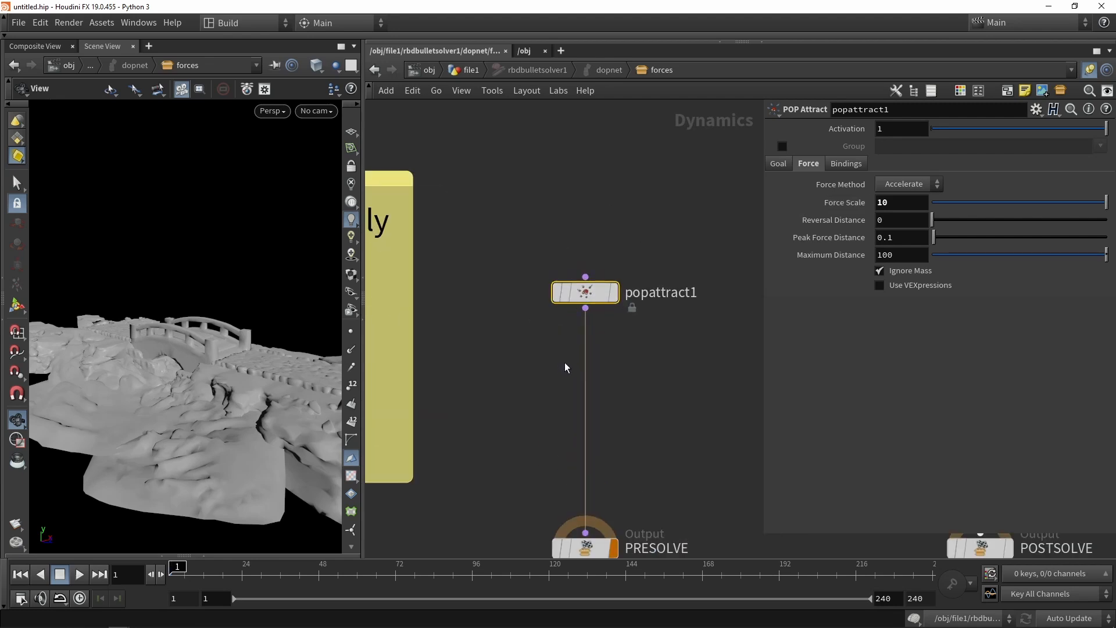
Show the POP Attract handle in the viewport and raise its goal position high above the bridge
{"action": "left_click", "coordinate": [18, 306]}
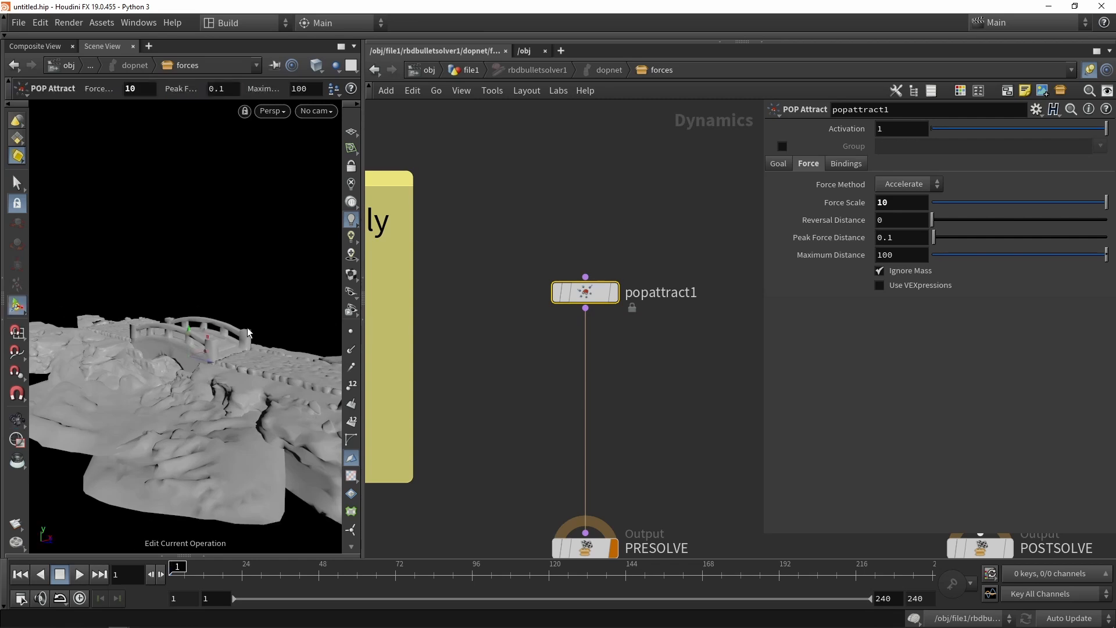
{"action": "left_click_drag", "start_coordinate": [189, 338], "coordinate": [189, 335]}
{"action": "left_click_drag", "start_coordinate": [191, 231], "coordinate": [190, 233]}
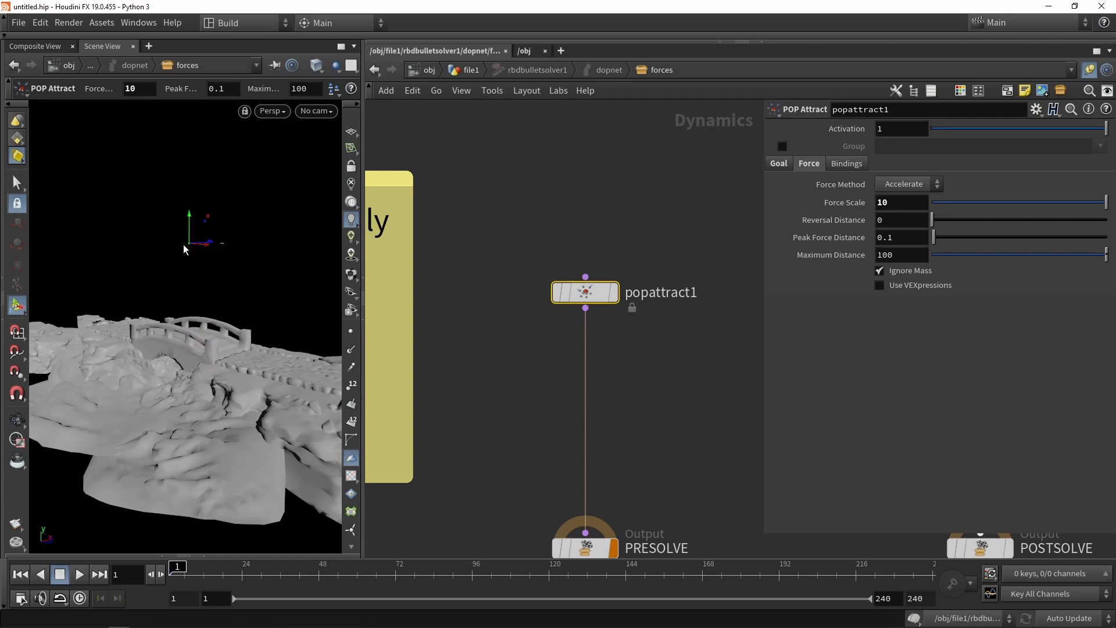
Play the attract simulation, view the bridge pieces around the raised goal from closer up, and stop playback
{"action": "left_click_drag", "start_coordinate": [191, 278], "coordinate": [422, 258], "text": "alt"}
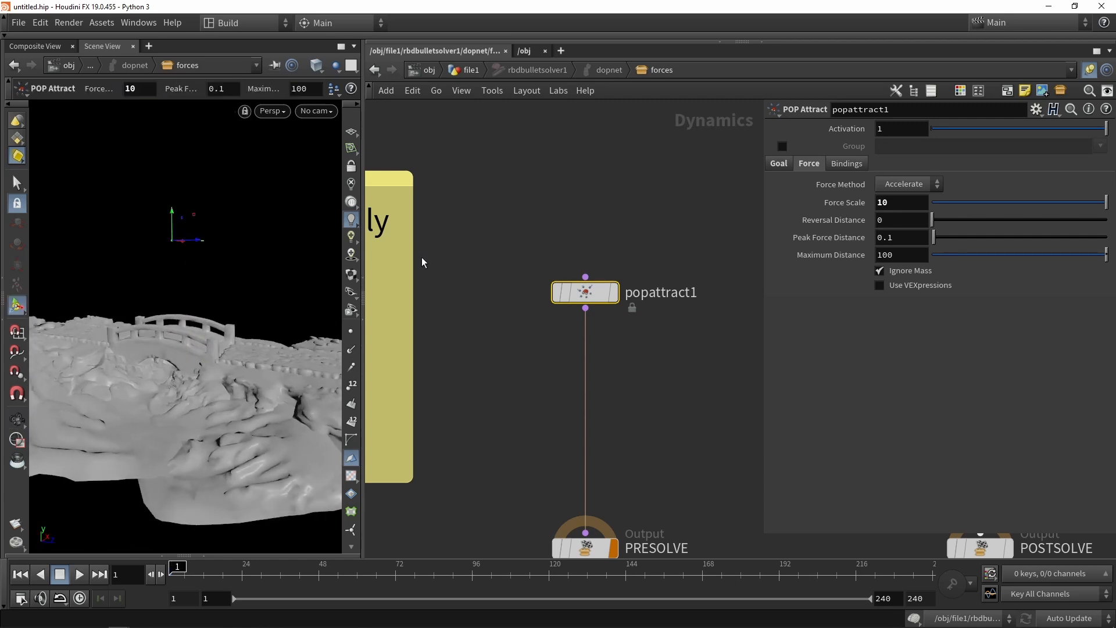
{"action": "left_click", "coordinate": [778, 164]}
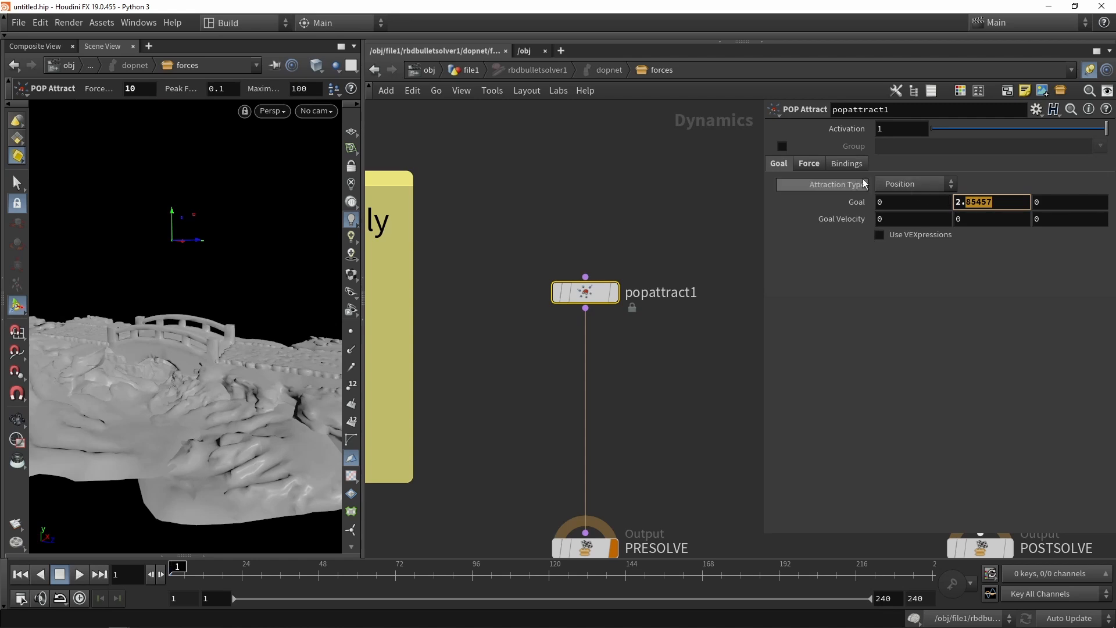
{"action": "left_click", "coordinate": [808, 165]}
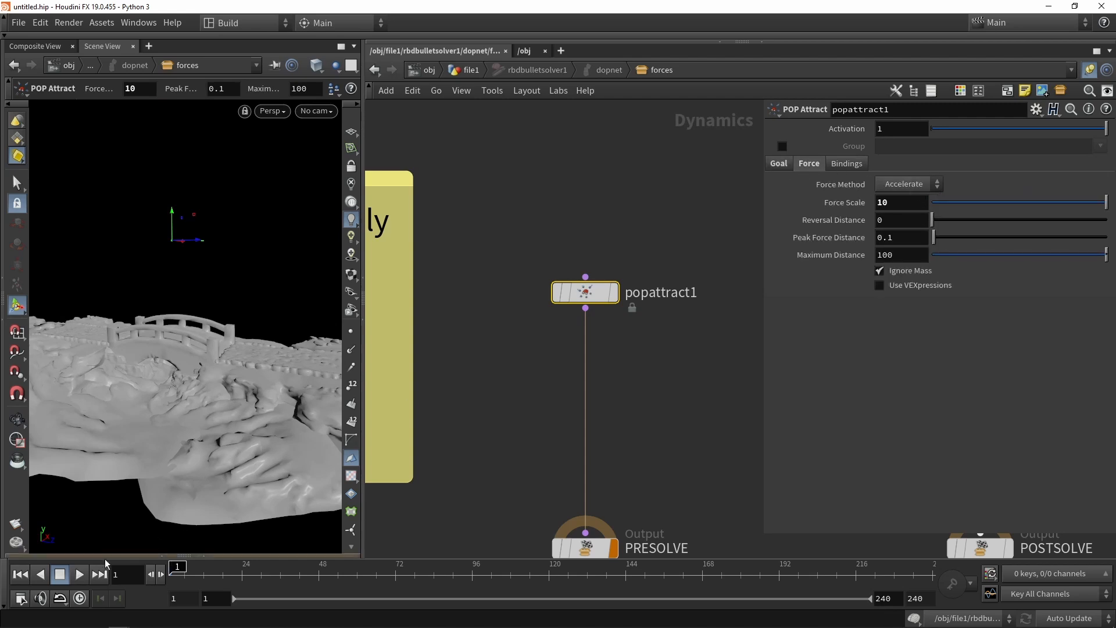
{"action": "left_click", "coordinate": [80, 574]}
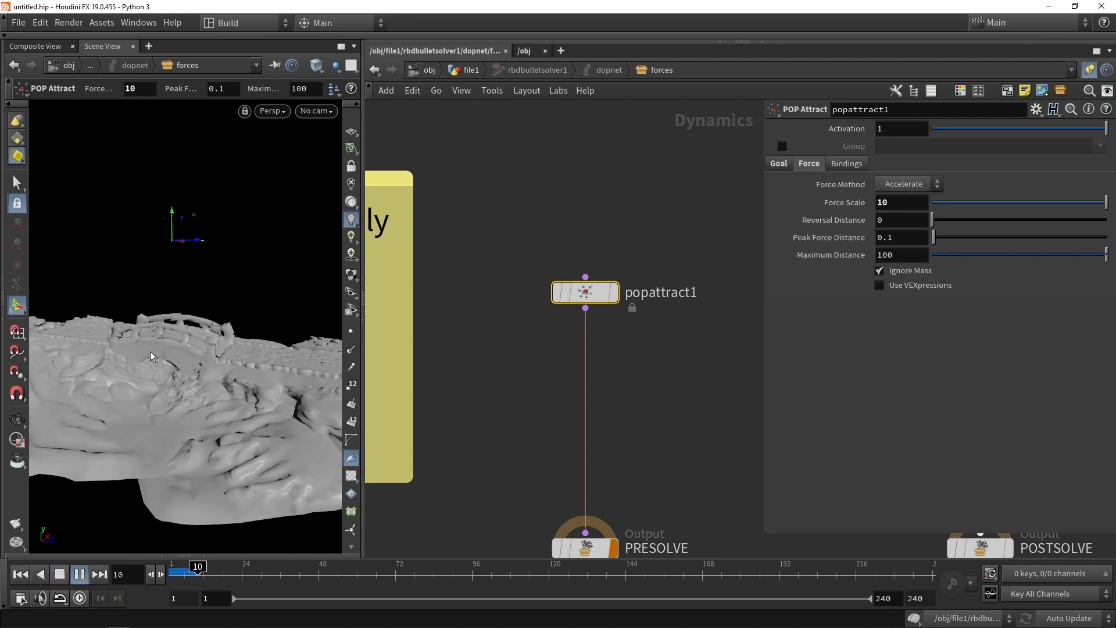
{"action": "left_click_drag", "start_coordinate": [151, 357], "coordinate": [225, 329], "text": "alt"}
{"action": "scroll", "coordinate": [159, 311], "scroll_direction": "up", "scroll_amount": 4}
{"action": "key", "text": "Return"}
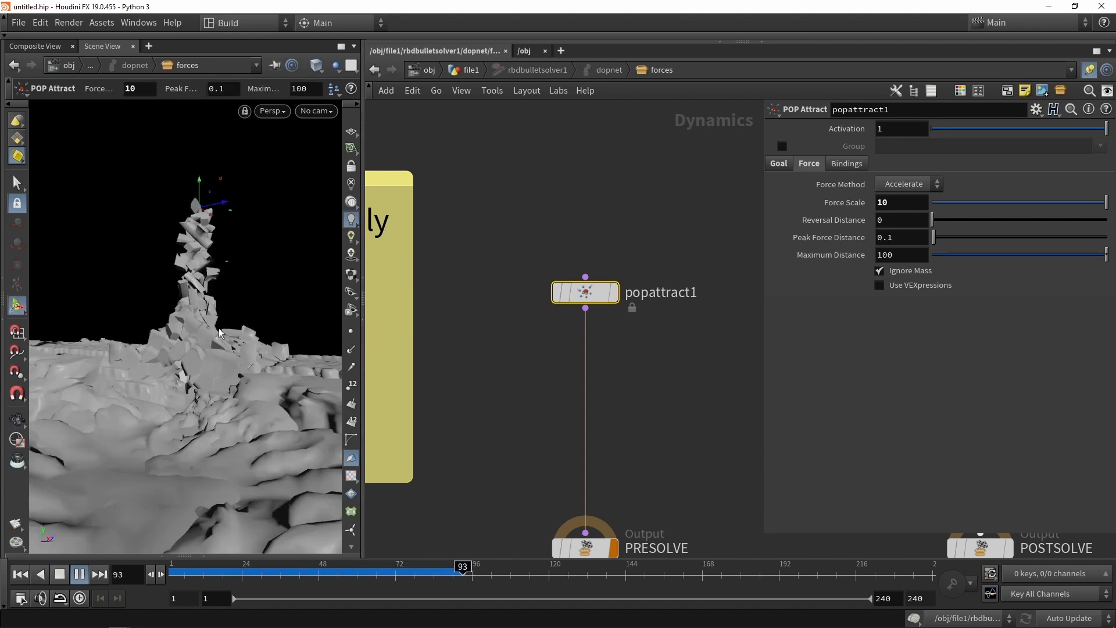
{"action": "left_click", "coordinate": [62, 576]}
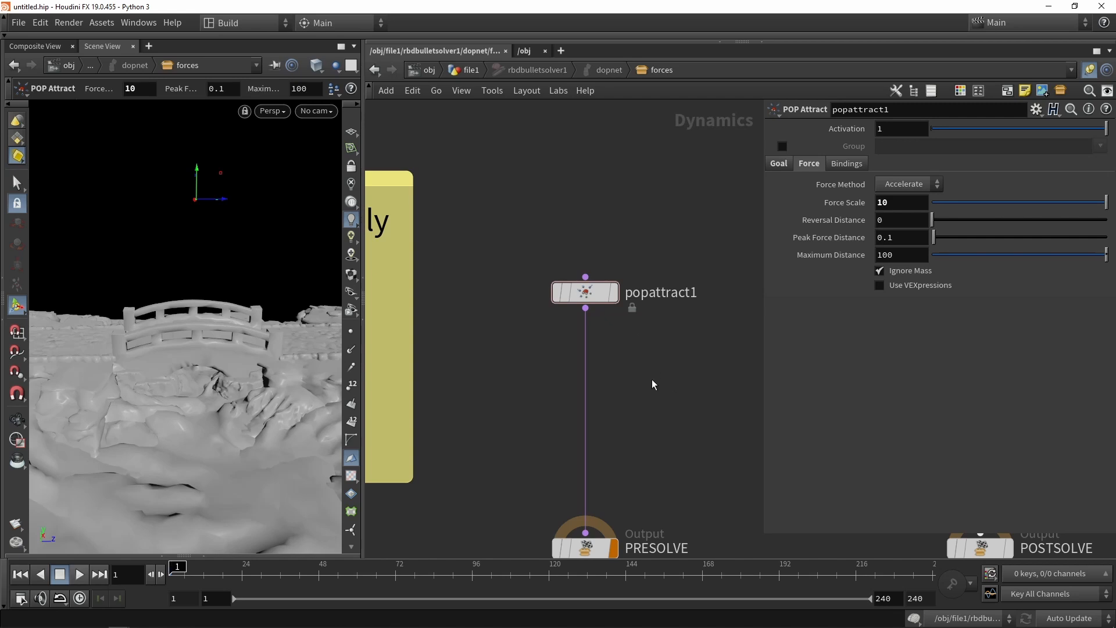
Add a POP Axis Force node and insert it between the POP Attract node and the PRESOLVE output
{"action": "key", "text": "Tab"}
{"action": "type", "text": "pop"}
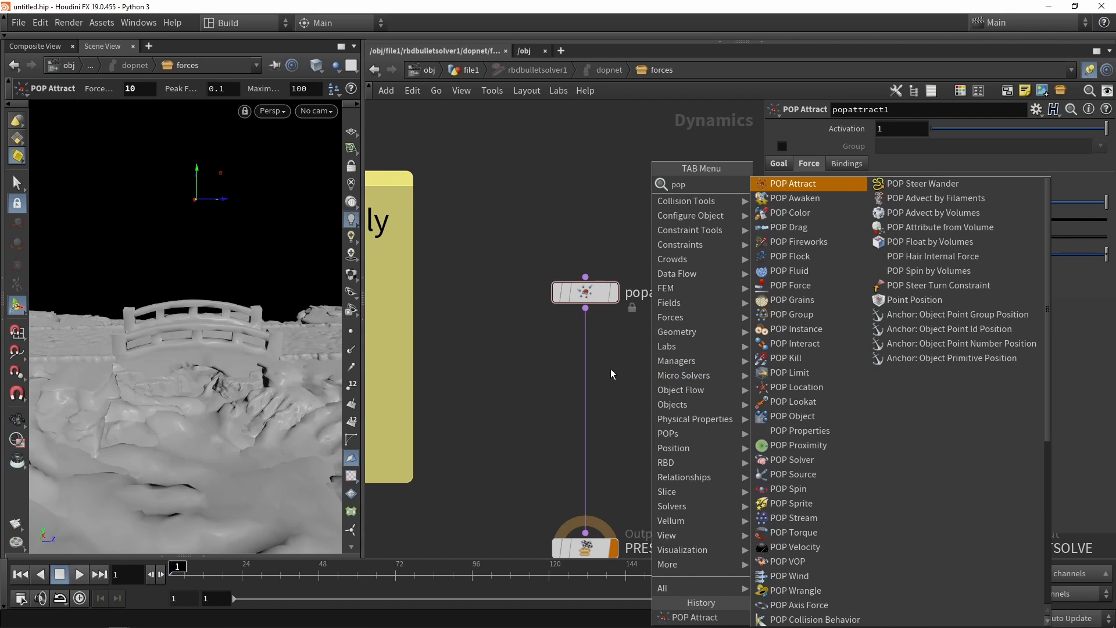
{"action": "type", "text": " ax"}
{"action": "left_click", "coordinate": [791, 184]}
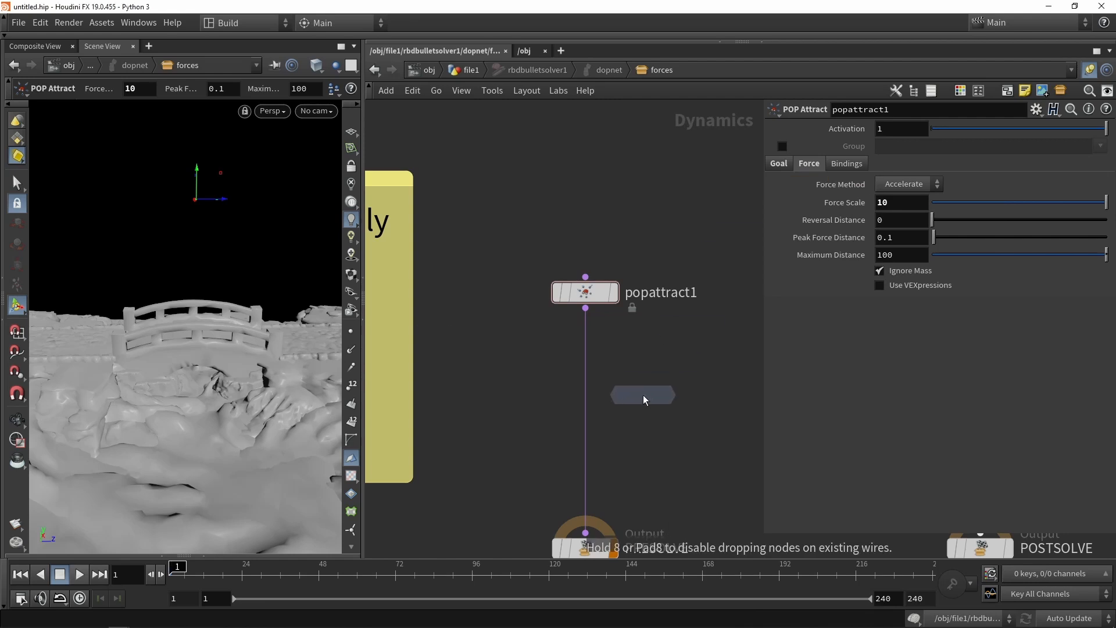
{"action": "left_click", "coordinate": [641, 393]}
{"action": "middle_click_drag", "start_coordinate": [626, 345], "coordinate": [600, 307]}
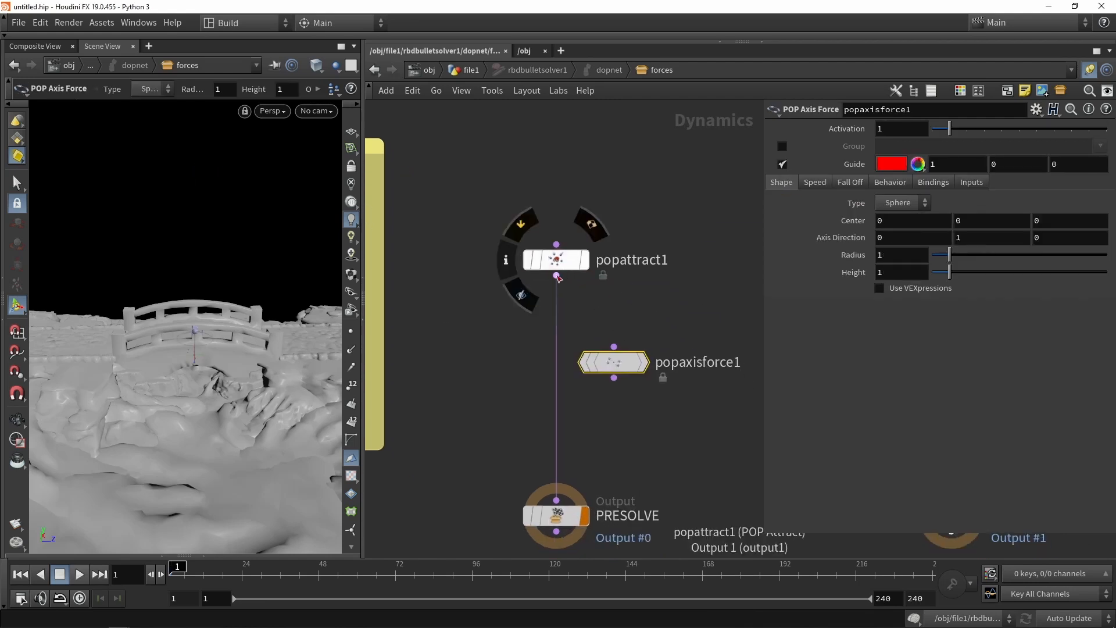
{"action": "left_click_drag", "start_coordinate": [556, 276], "coordinate": [557, 499]}
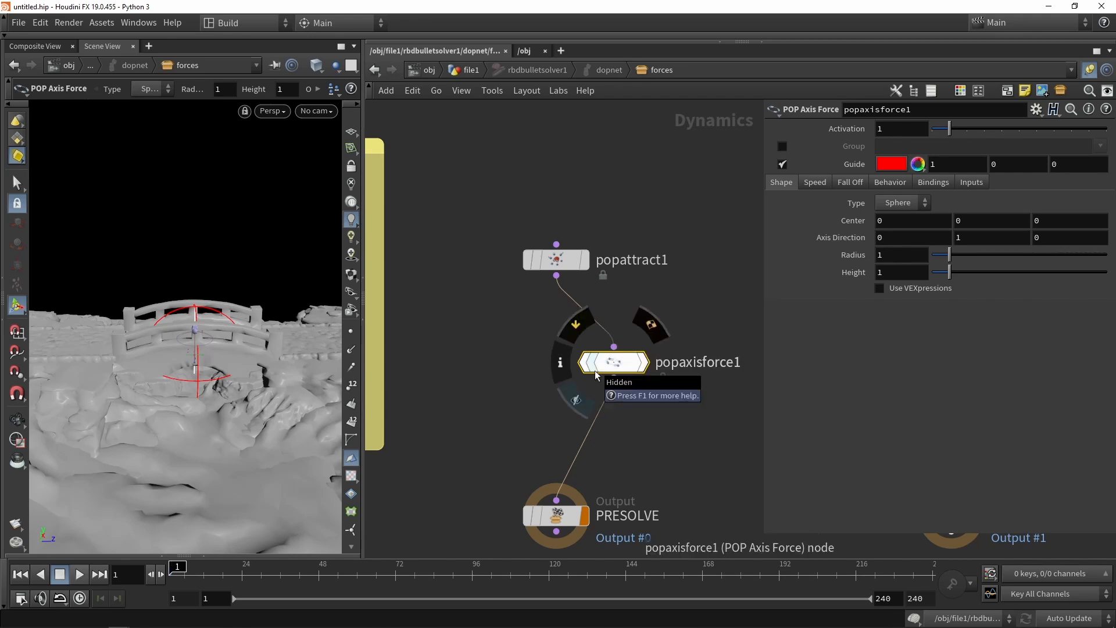
Disconnect the POP Attract node from the POP Axis Force and line the nodes up vertically above PRESOLVE
{"action": "left_click", "coordinate": [579, 307]}
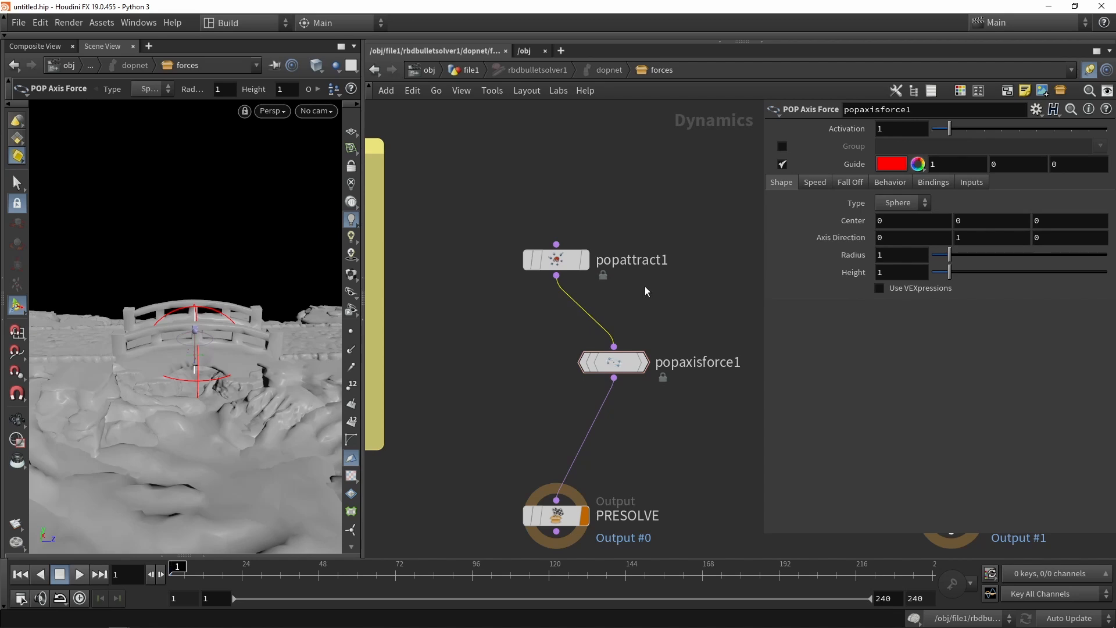
{"action": "key", "text": "Delete"}
{"action": "left_click_drag", "start_coordinate": [614, 361], "coordinate": [558, 343]}
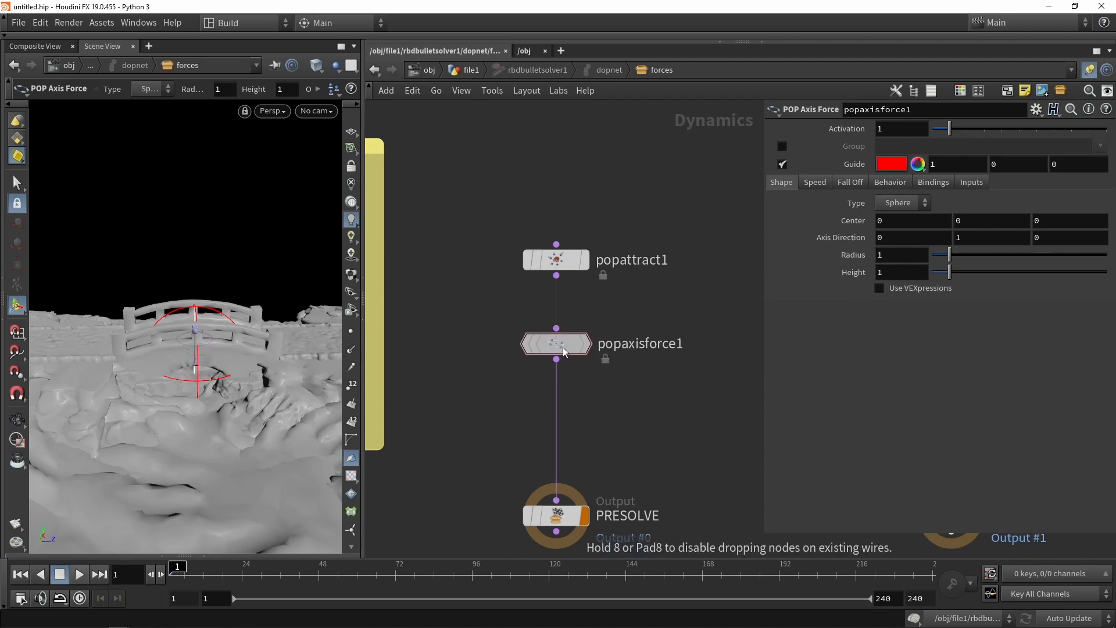
{"action": "left_click_drag", "start_coordinate": [562, 262], "coordinate": [562, 175]}
{"action": "left_click_drag", "start_coordinate": [556, 343], "coordinate": [556, 284]}
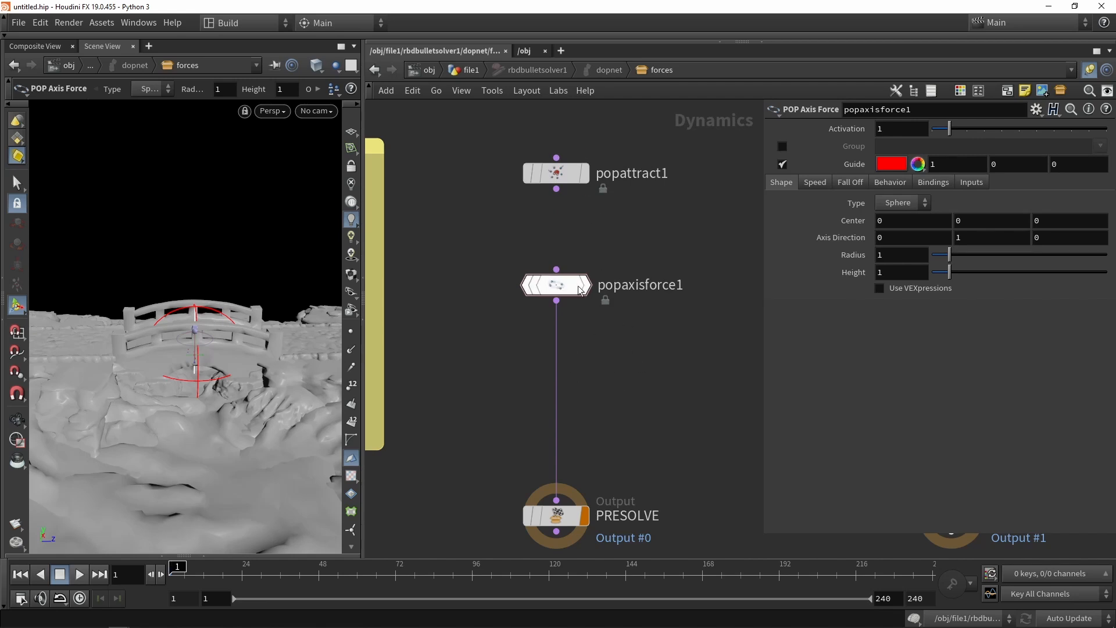
{"action": "mouse_move", "coordinate": [563, 290]}
{"action": "left_click_drag", "start_coordinate": [563, 290], "coordinate": [563, 306]}
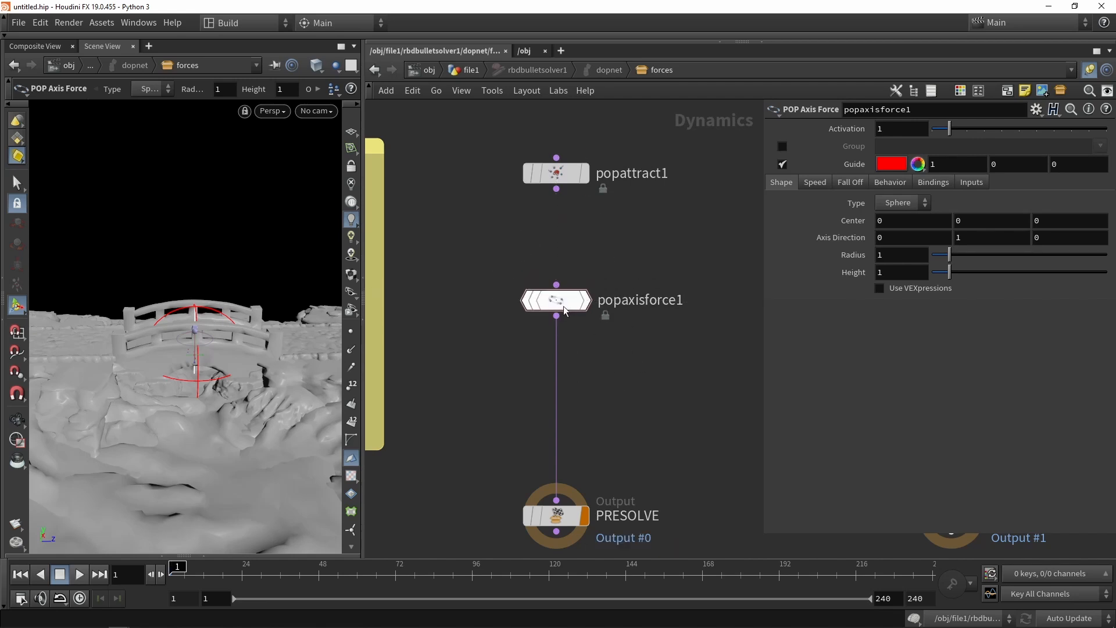
Widen the viewport and set the POP Axis Force sphere's Radius to 3.5 and Height to 4.3
{"action": "key", "text": "Escape"}
{"action": "left_click_drag", "start_coordinate": [192, 358], "coordinate": [138, 362], "text": "alt"}
{"action": "left_click_drag", "start_coordinate": [363, 157], "coordinate": [596, 149]}
{"action": "mouse_move", "coordinate": [349, 272]}
{"action": "left_mouse_down", "text": "alt"}
{"action": "mouse_move", "coordinate": [419, 241]}
{"action": "mouse_move", "coordinate": [328, 268]}
{"action": "mouse_move", "coordinate": [342, 259]}
{"action": "left_mouse_up", "text": "alt"}
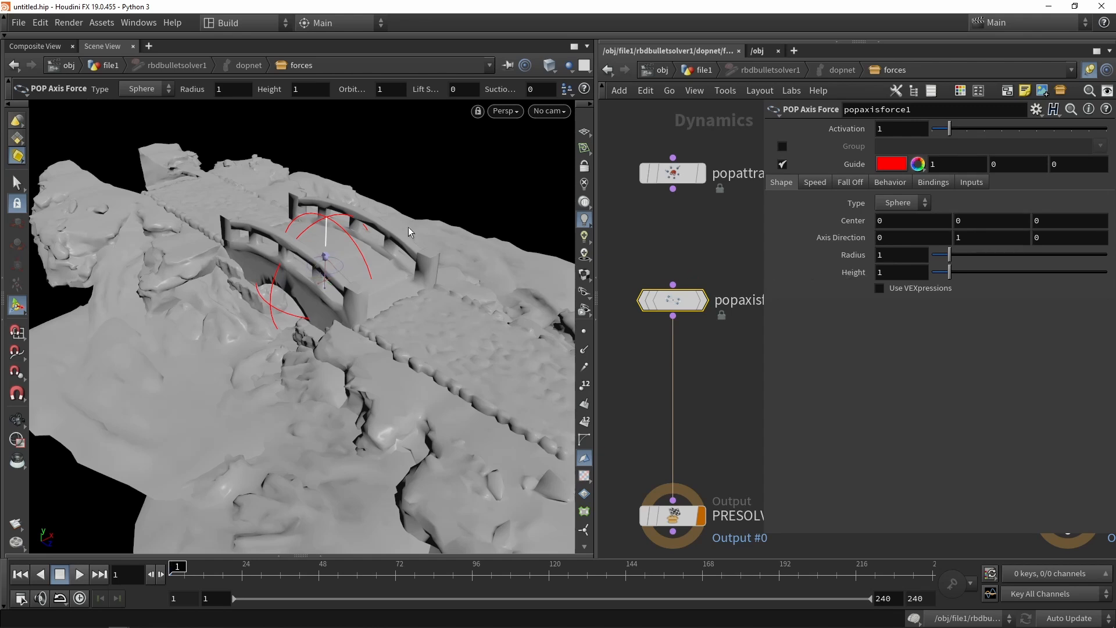
{"action": "left_click_drag", "start_coordinate": [957, 260], "coordinate": [993, 256]}
{"action": "left_click_drag", "start_coordinate": [949, 272], "coordinate": [1007, 272]}
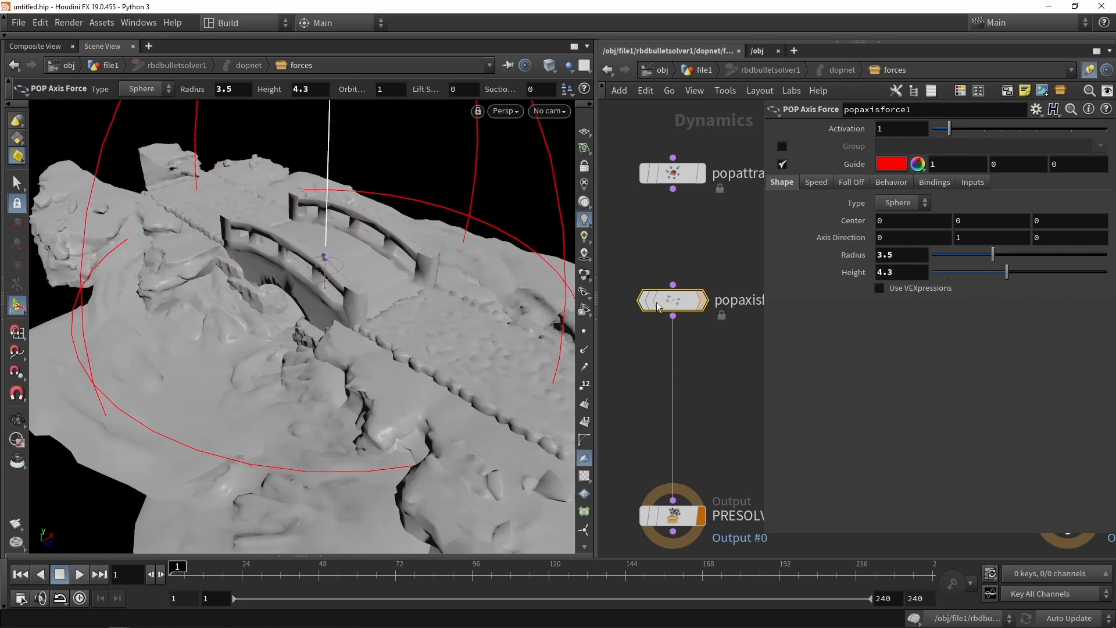
Raise the axis force's center vertically to about 0.56 using its viewport handle
{"action": "key", "text": "Escape"}
{"action": "left_click_drag", "start_coordinate": [558, 345], "coordinate": [431, 334]}
{"action": "key", "text": "Return"}
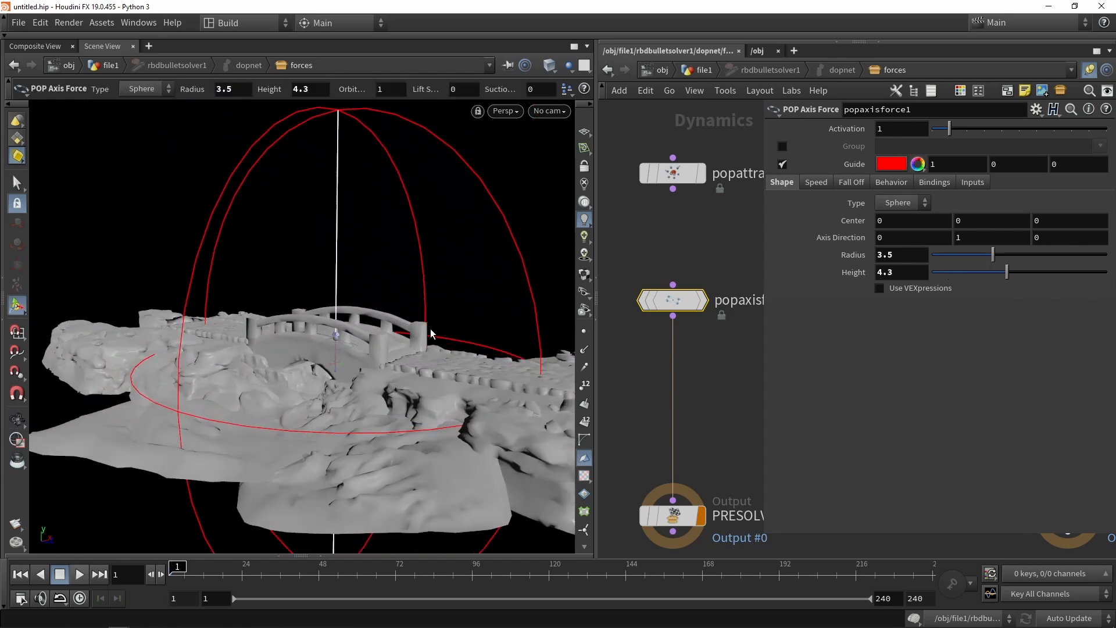
{"action": "left_click_drag", "start_coordinate": [333, 371], "coordinate": [336, 339]}
{"action": "key", "text": "Escape"}
{"action": "left_click_drag", "start_coordinate": [336, 339], "coordinate": [351, 361], "text": "alt"}
{"action": "right_click_drag", "start_coordinate": [351, 361], "coordinate": [366, 343], "text": "alt"}
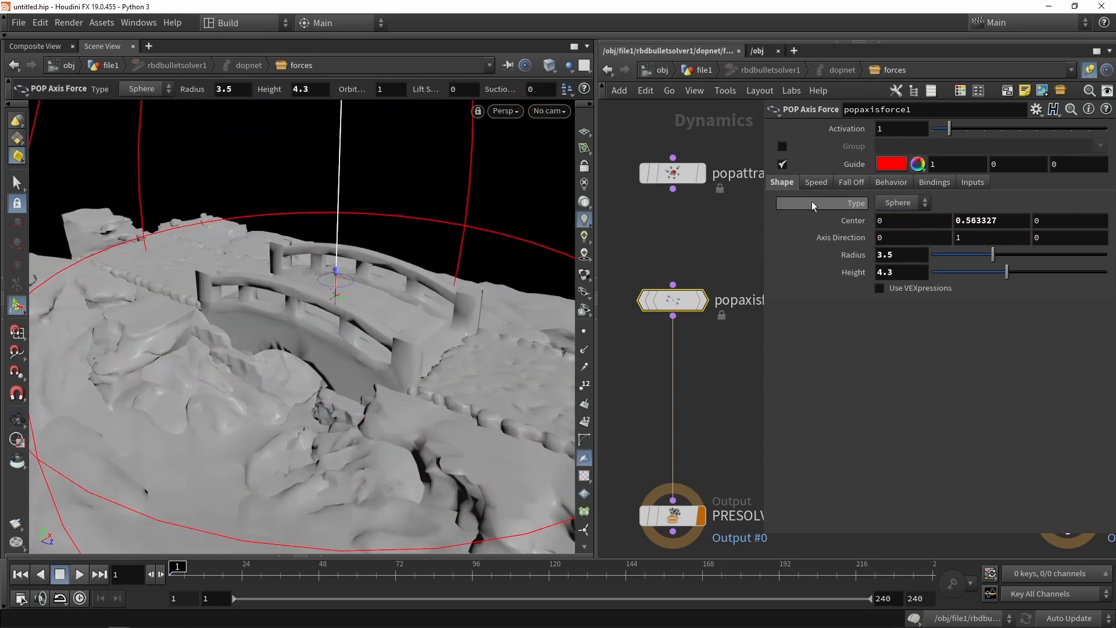
Show the axis force's speed settings, play the simulation for a few dozen frames, and rewind to frame 1
{"action": "left_click", "coordinate": [815, 184]}
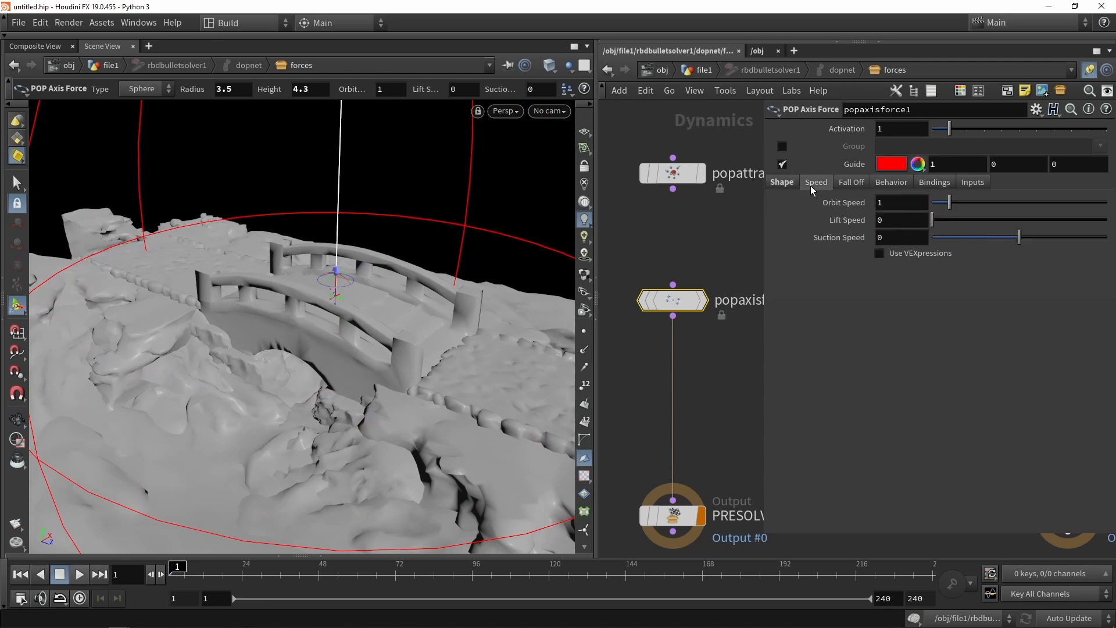
{"action": "left_click", "coordinate": [80, 574]}
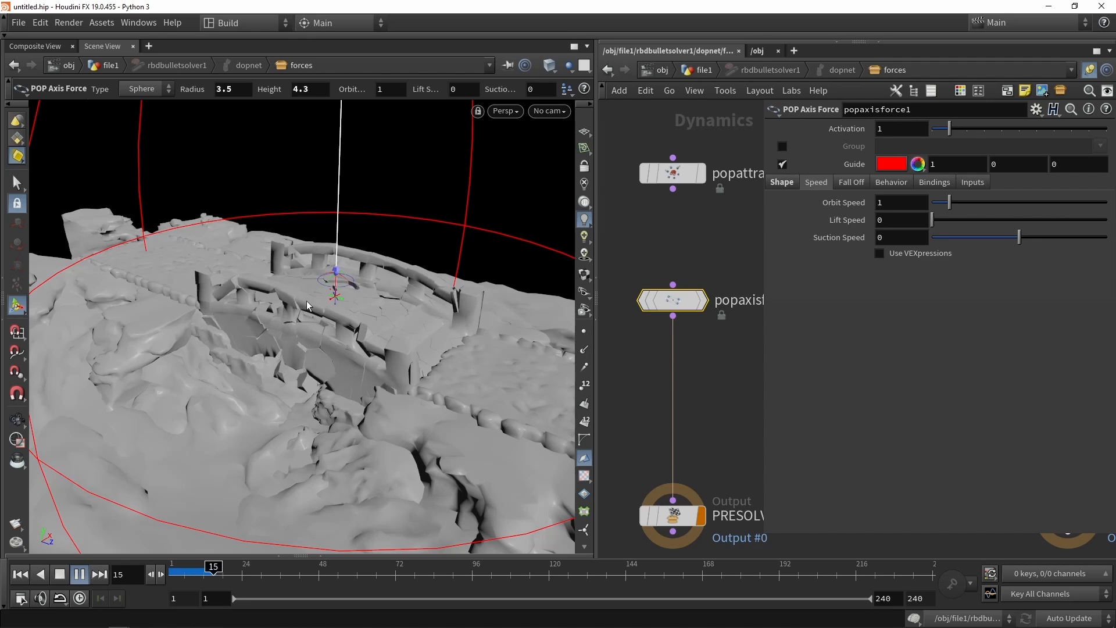
{"action": "left_click", "coordinate": [62, 574]}
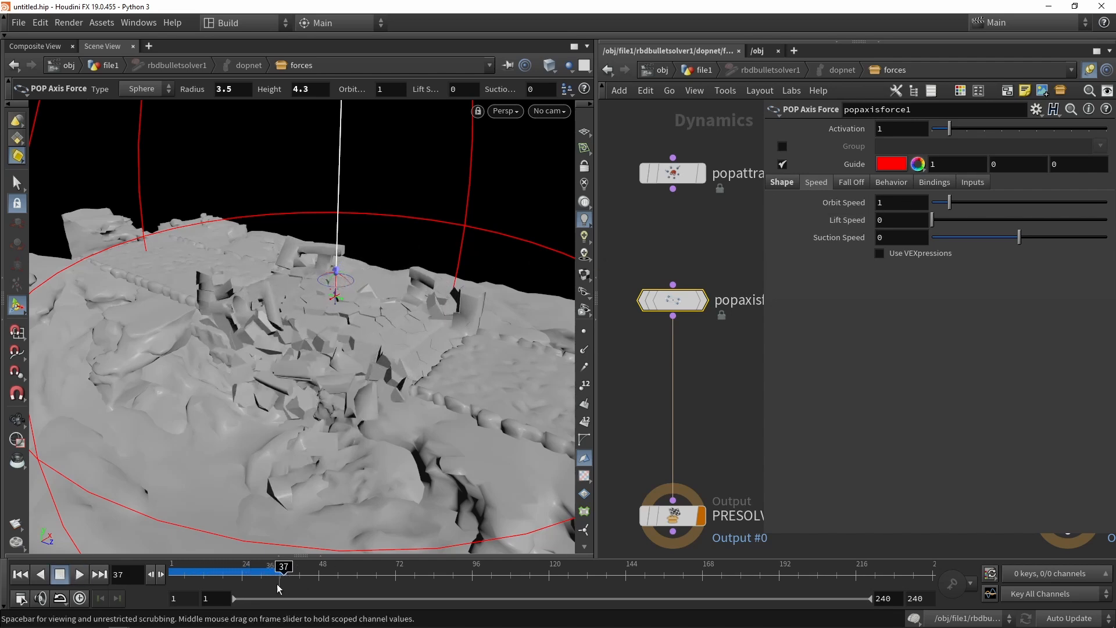
{"action": "left_click_drag", "start_coordinate": [279, 582], "coordinate": [170, 580]}
Set the axis force's Orbit Speed to 10, play the simulation from a higher, wider view, and stop it
{"action": "left_click_drag", "start_coordinate": [950, 203], "coordinate": [1107, 202]}
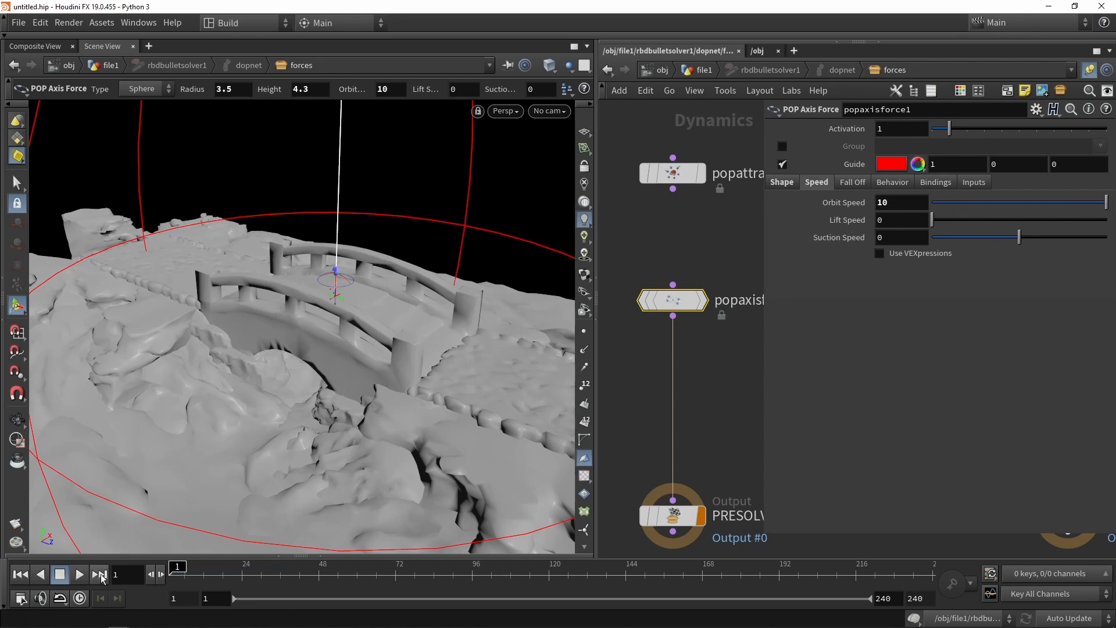
{"action": "left_click", "coordinate": [79, 574]}
{"action": "key", "text": "Escape"}
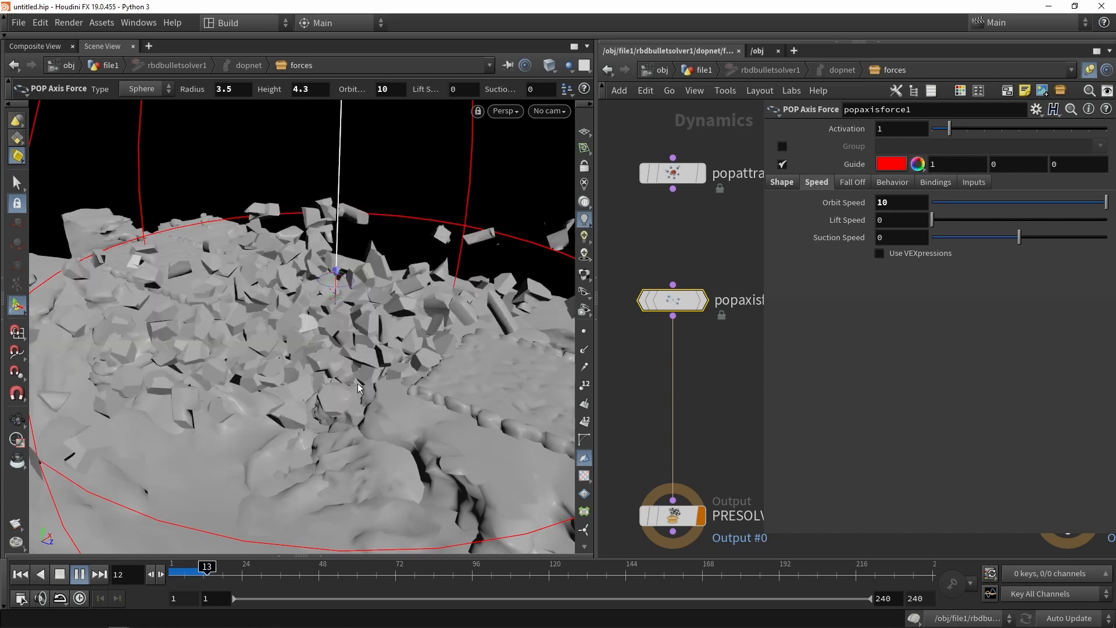
{"action": "left_click_drag", "start_coordinate": [354, 331], "coordinate": [325, 389]}
{"action": "key", "text": "Return"}
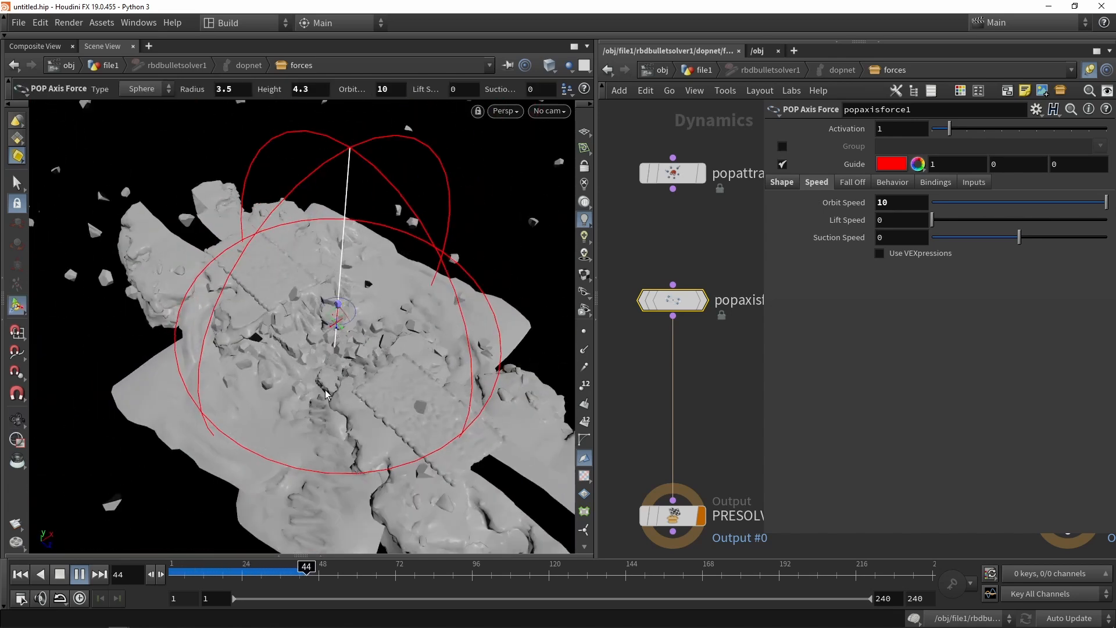
{"action": "left_click", "coordinate": [61, 575]}
{"action": "middle_click_drag", "start_coordinate": [661, 378], "coordinate": [640, 351]}
{"action": "scroll", "coordinate": [651, 342], "scroll_direction": "down", "scroll_amount": 3}
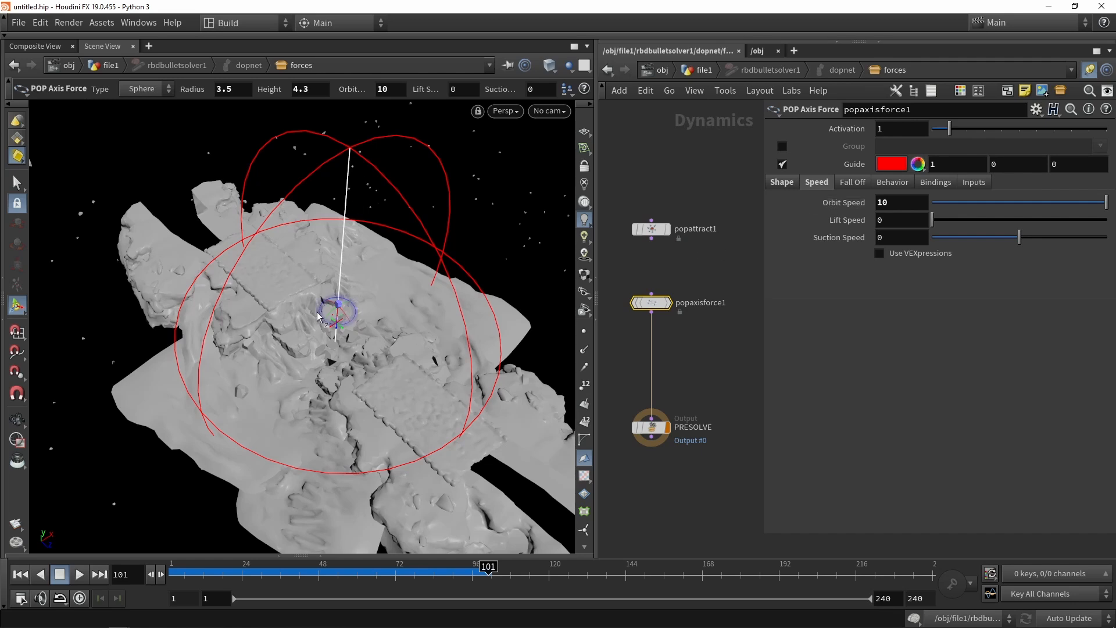
Tilt the force's axis direction sideways in the viewport and replay the simulation from near the start
{"action": "left_click_drag", "start_coordinate": [349, 332], "coordinate": [387, 298], "text": "alt"}
{"action": "scroll", "coordinate": [318, 352], "scroll_direction": "up", "scroll_amount": 6}
{"action": "key", "text": "Return"}
{"action": "left_click", "coordinate": [172, 572]}
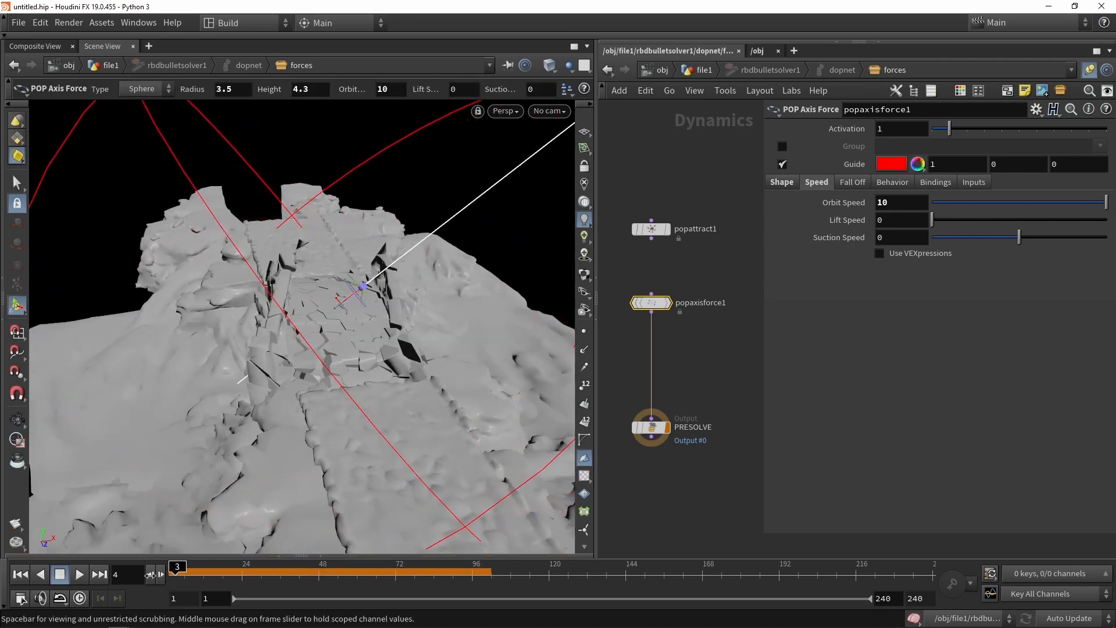
{"action": "left_click", "coordinate": [80, 574]}
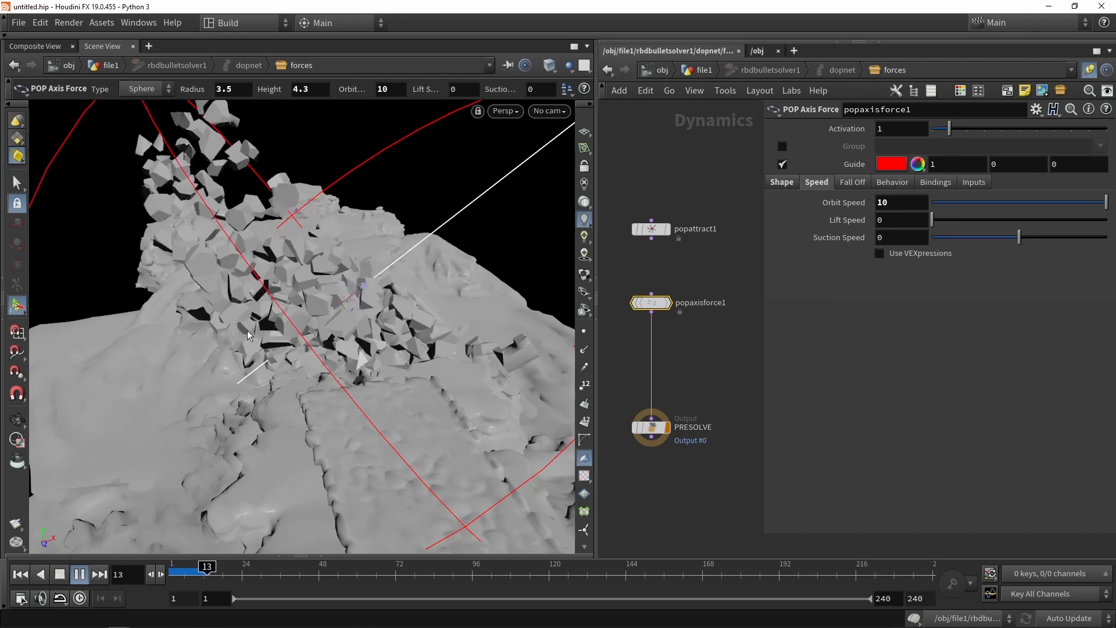
{"action": "mouse_move", "coordinate": [246, 331]}
{"action": "left_mouse_down", "text": "alt"}
{"action": "mouse_move", "coordinate": [296, 289]}
{"action": "mouse_move", "coordinate": [247, 286]}
{"action": "mouse_move", "coordinate": [250, 314]}
{"action": "left_mouse_up", "text": "alt"}
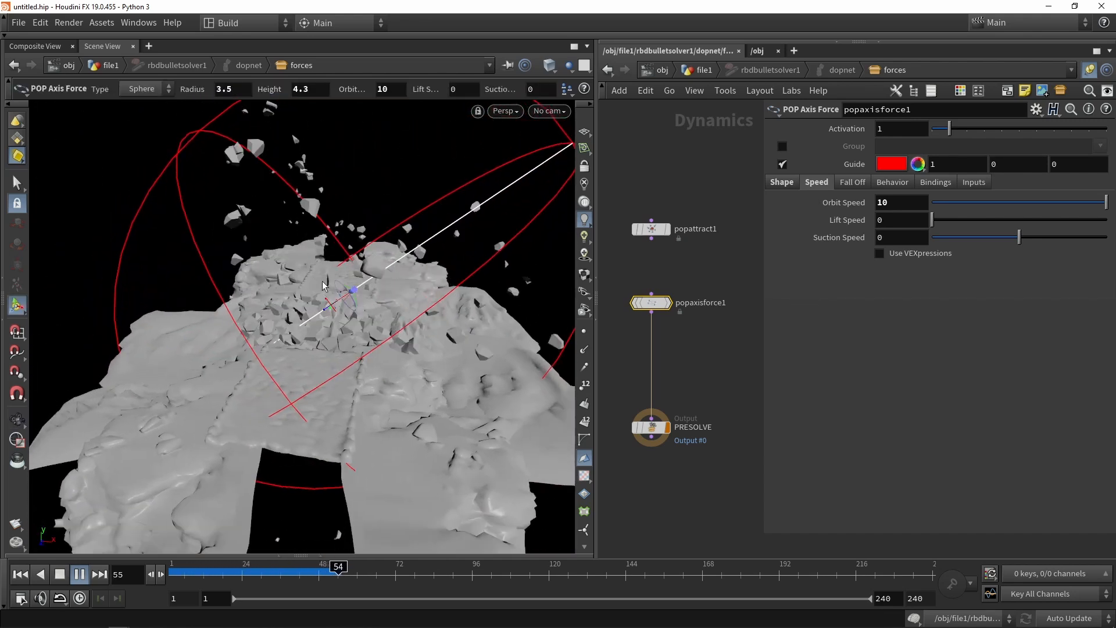
Reset the POP Axis Force's Axis Direction to its default and return to frame 1
{"action": "left_click", "coordinate": [782, 182]}
{"action": "middle_click", "coordinate": [849, 239], "text": "ctrl"}
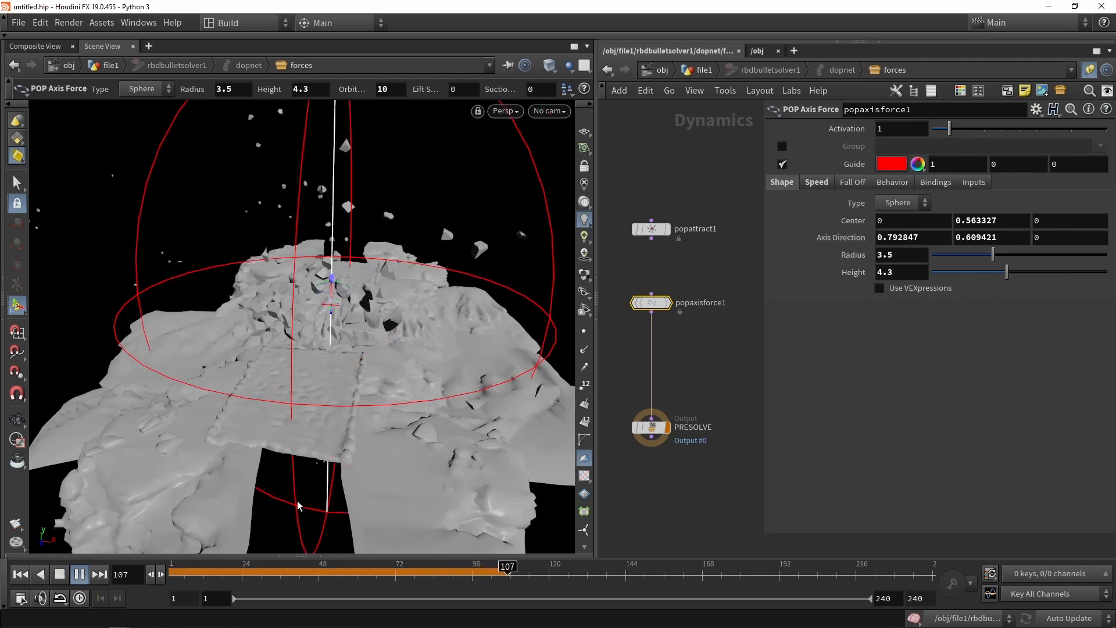
{"action": "left_click", "coordinate": [20, 575]}
{"action": "left_click_drag", "start_coordinate": [207, 414], "coordinate": [244, 413], "text": "alt"}
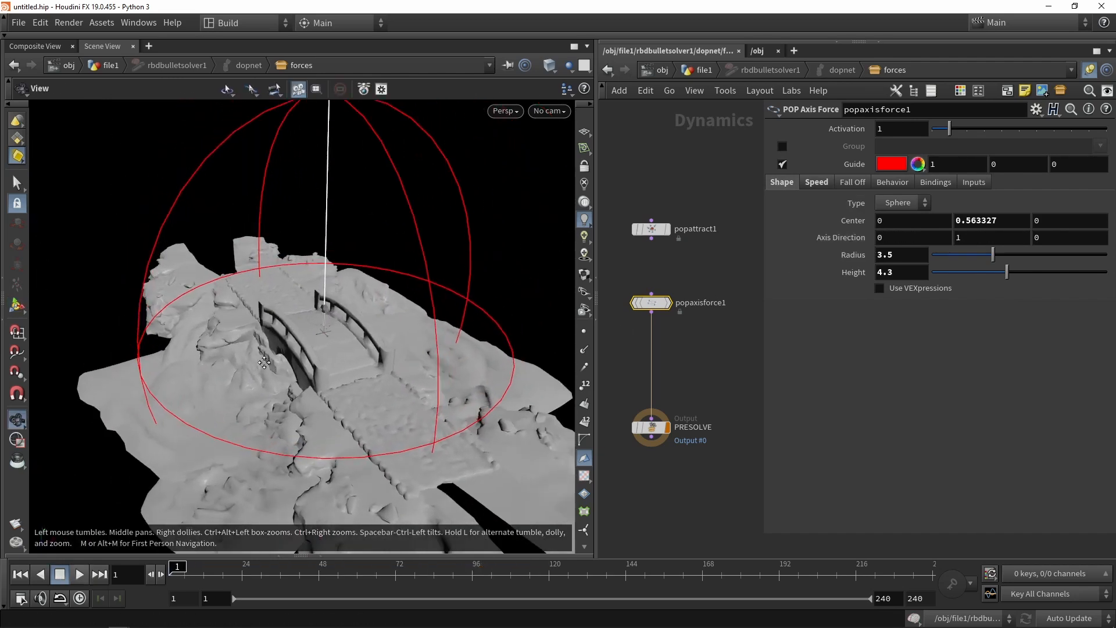
Return to the file1 network, set the timeline's end frame to 120, and play the solver's simulation nearly to the end
{"action": "left_click", "coordinate": [701, 71]}
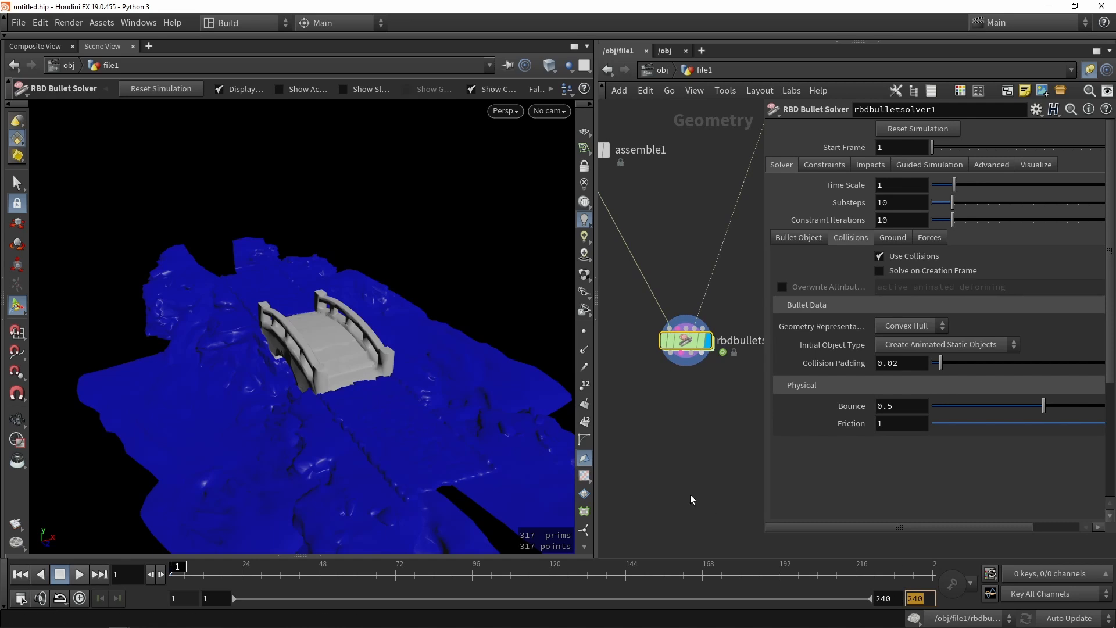
{"action": "type", "text": "120"}
{"action": "key", "text": "Return"}
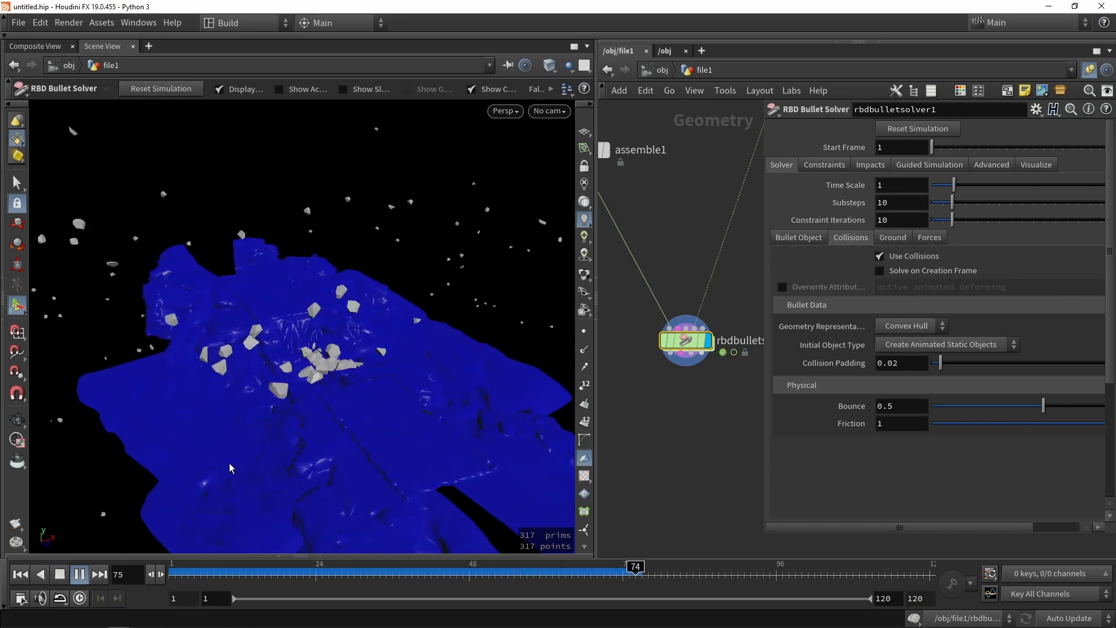
{"action": "left_click", "coordinate": [60, 574]}
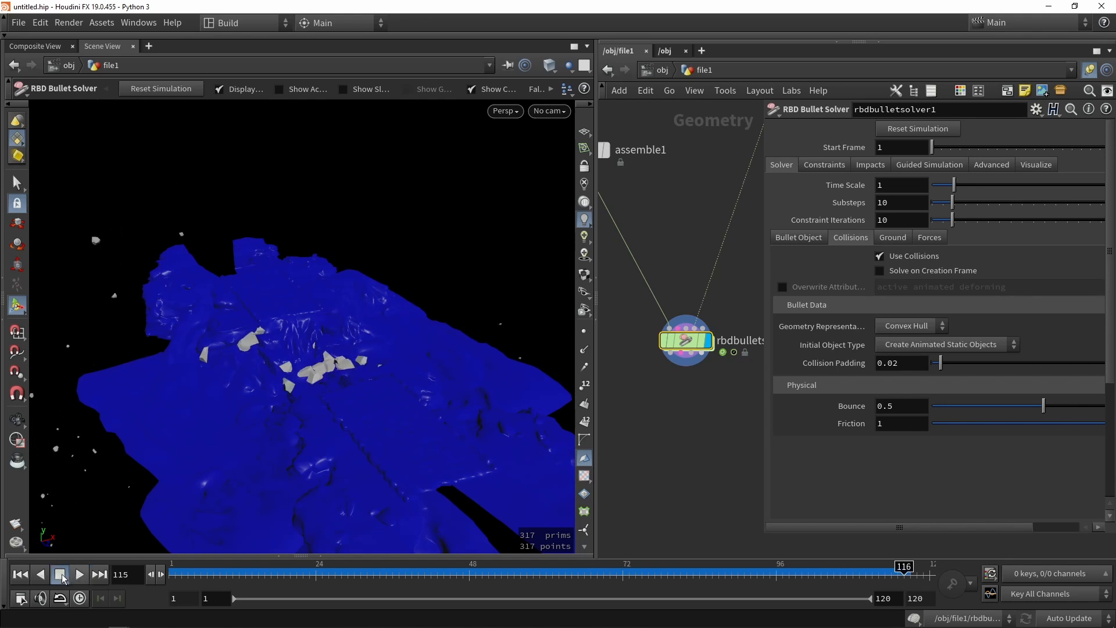
Add a Labs Simple Retime node below the RBD Bullet Solver, connect the solver's first output to it, and display it
{"action": "scroll", "coordinate": [668, 413], "scroll_direction": "down", "scroll_amount": 3}
{"action": "key", "text": "Tab"}
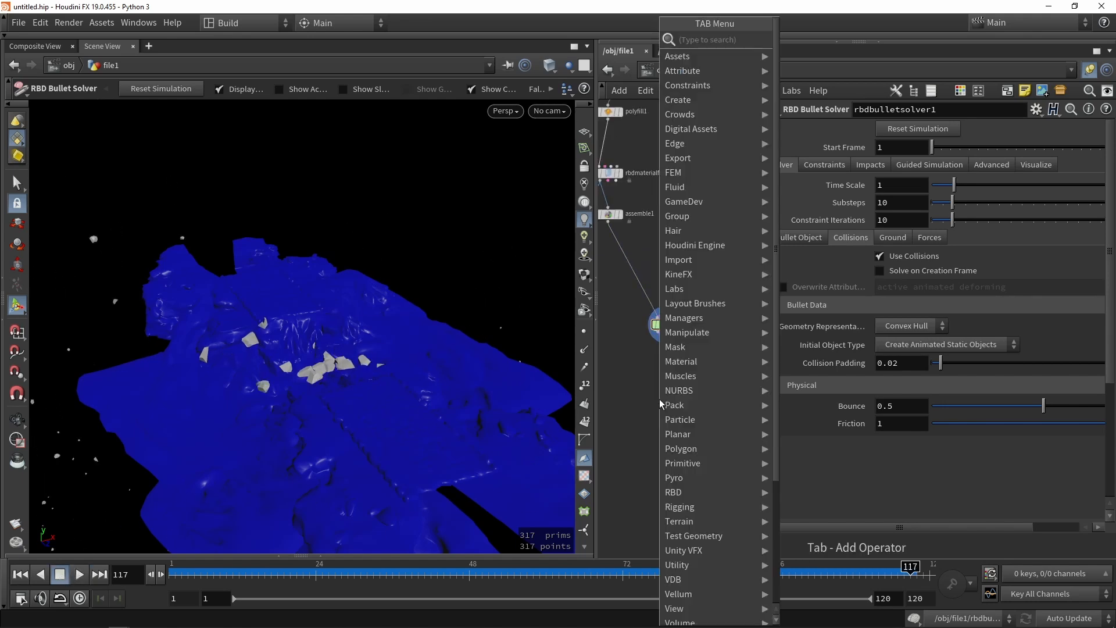
{"action": "type", "text": "ret"}
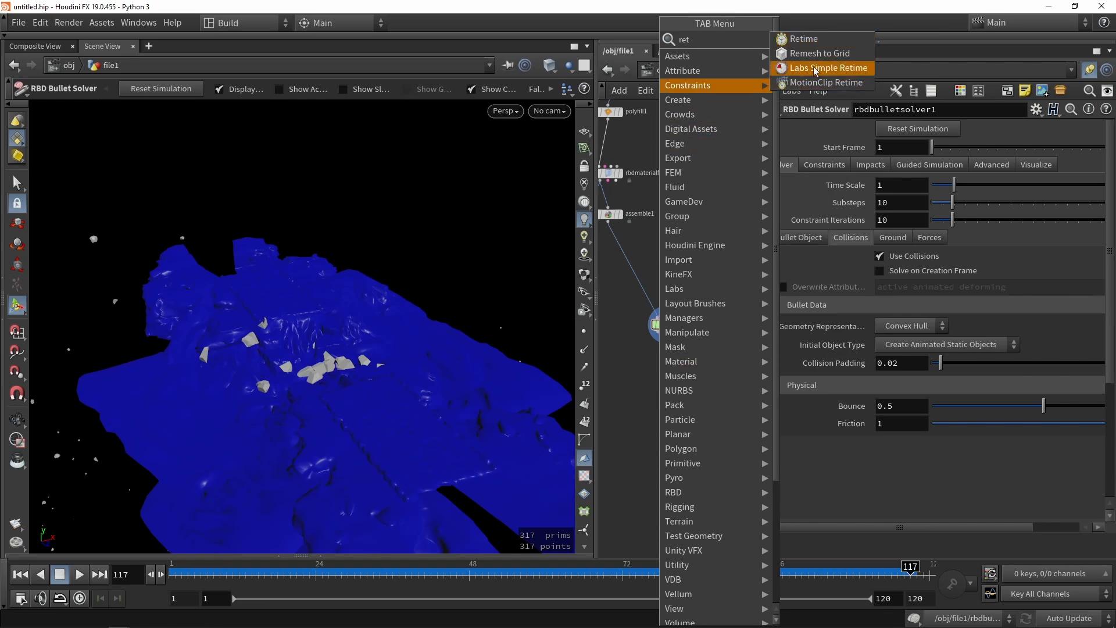
{"action": "left_click", "coordinate": [823, 70]}
{"action": "left_click", "coordinate": [675, 376]}
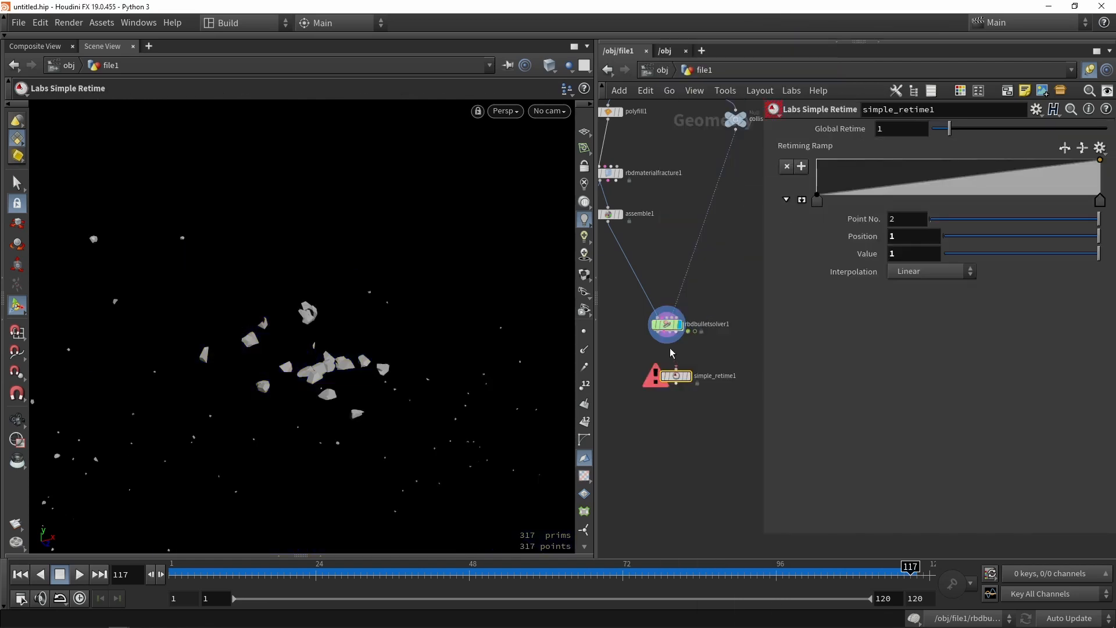
{"action": "scroll", "coordinate": [668, 350], "scroll_direction": "up", "scroll_amount": 3}
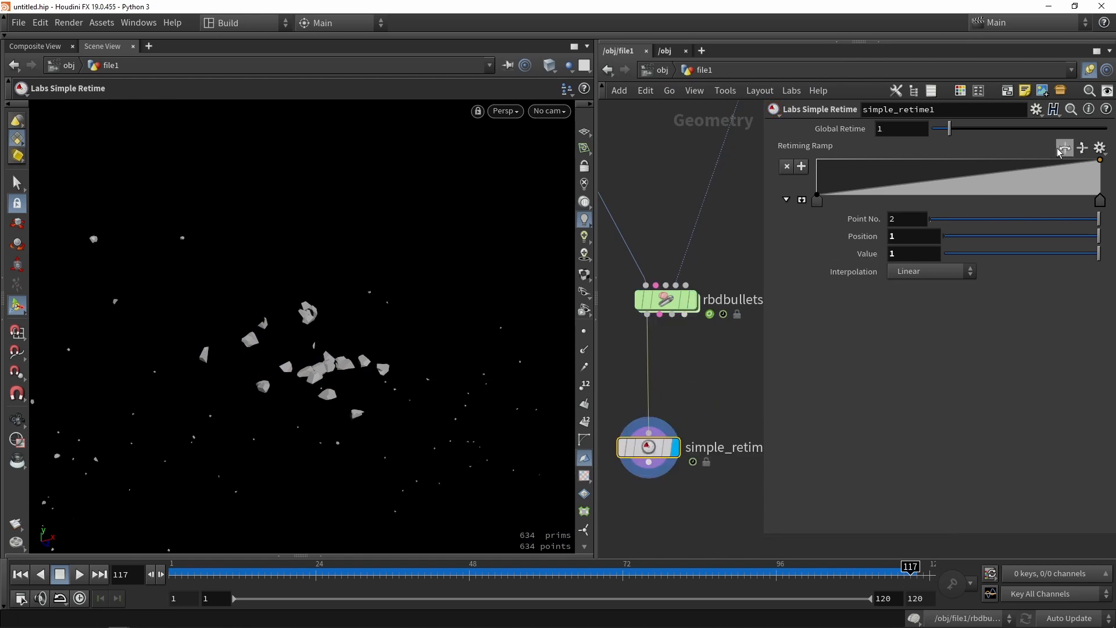
Reverse the Simple Retime node's retiming ramp and play the animation from frame 1
{"action": "left_click", "coordinate": [1064, 150]}
{"action": "left_click", "coordinate": [1063, 150]}
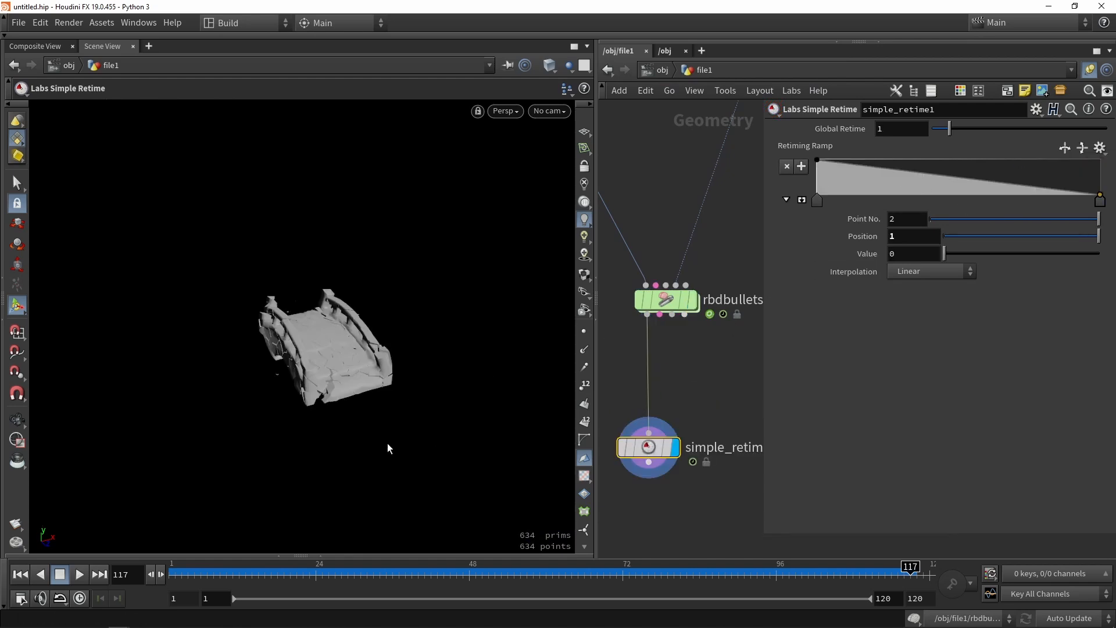
{"action": "left_click_drag", "start_coordinate": [194, 572], "coordinate": [170, 573]}
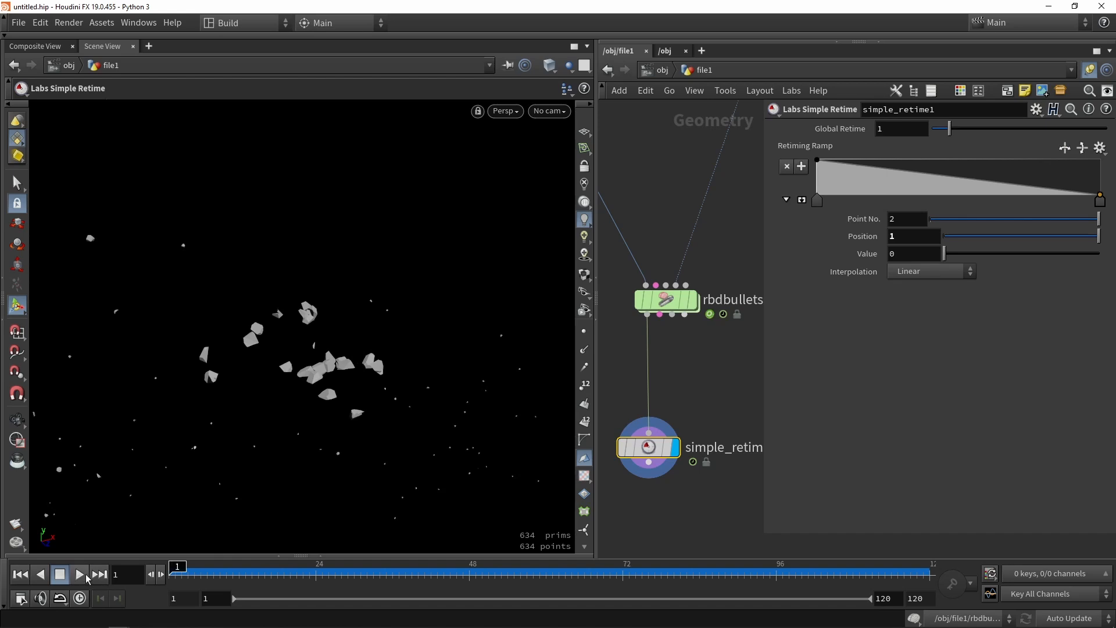
{"action": "left_click", "coordinate": [81, 574]}
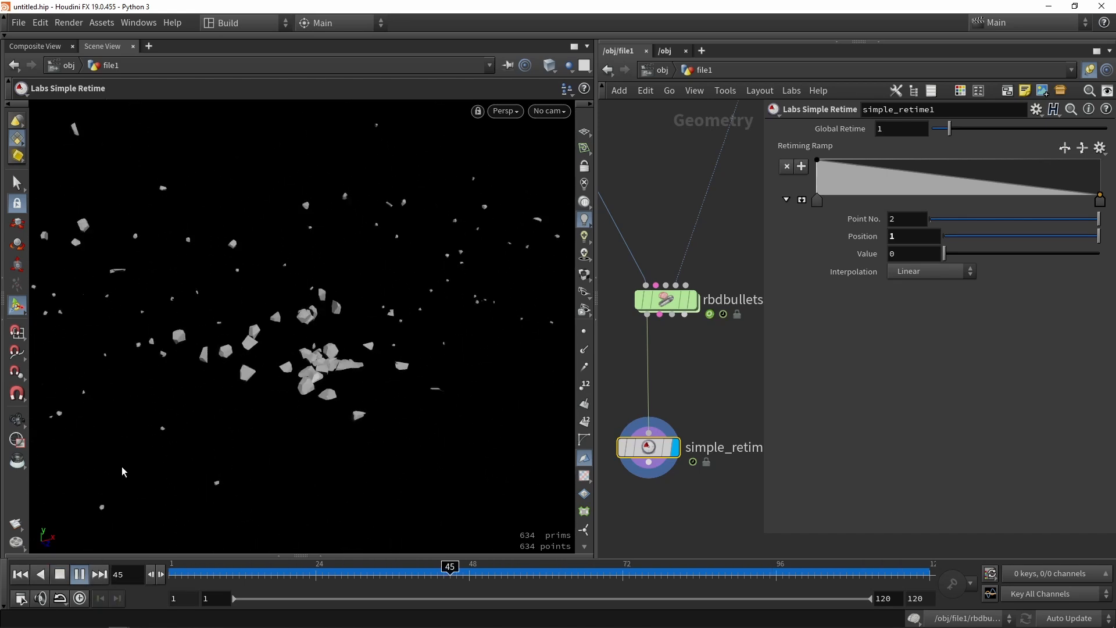
{"action": "left_click", "coordinate": [60, 575]}
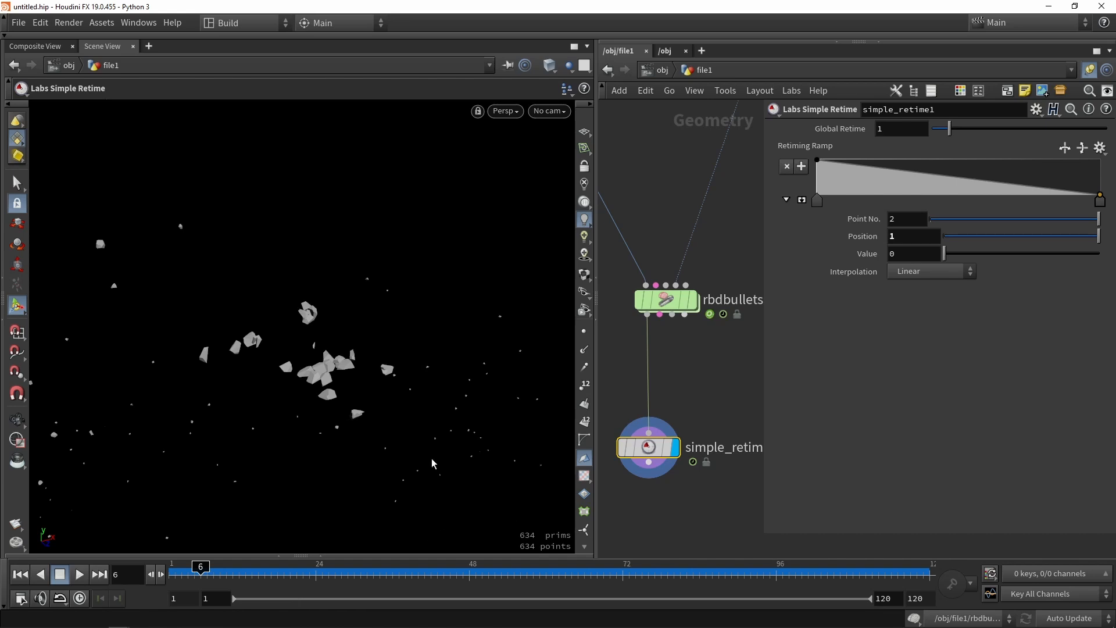
Enable Realtime Playback in the global animation options and replay the reversed simulation from frame 1
{"action": "left_click", "coordinate": [21, 598]}
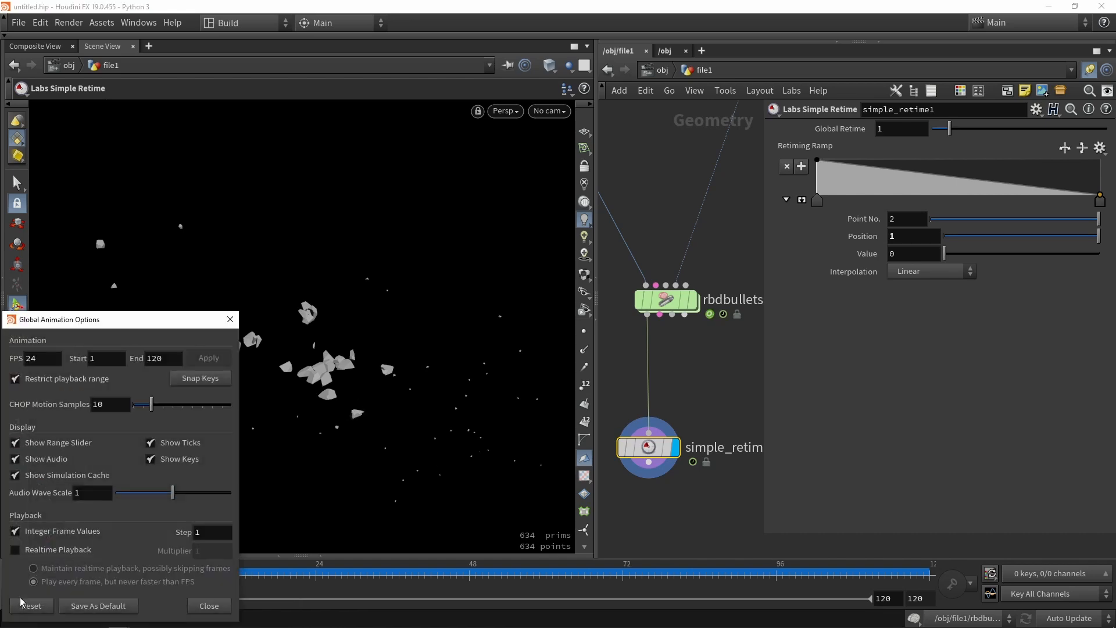
{"action": "left_click_drag", "start_coordinate": [68, 325], "coordinate": [80, 258]}
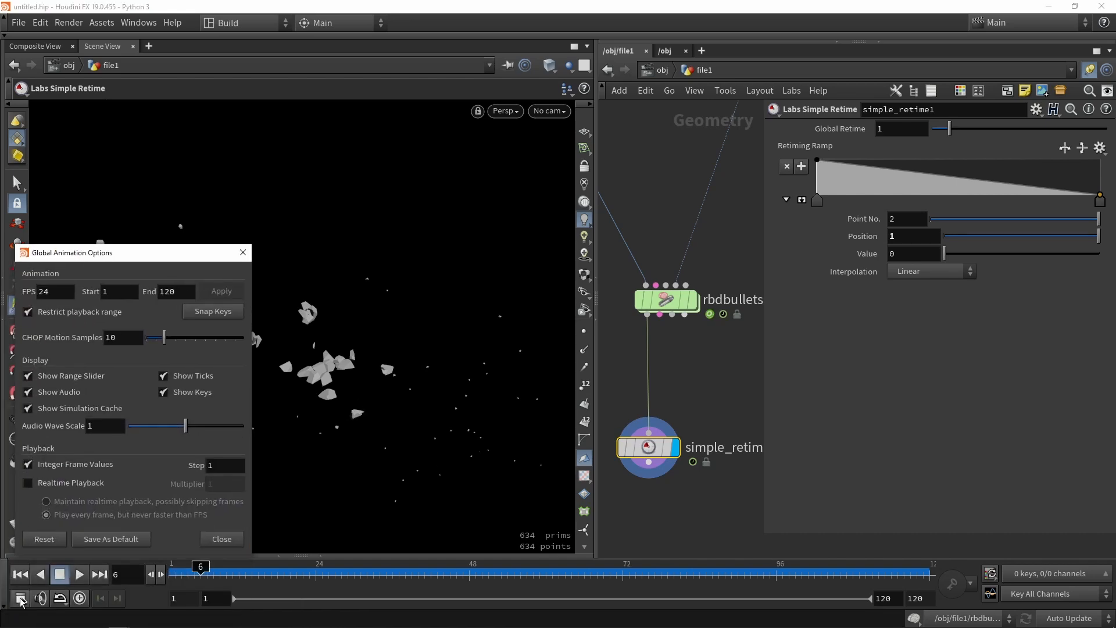
{"action": "left_click", "coordinate": [59, 486]}
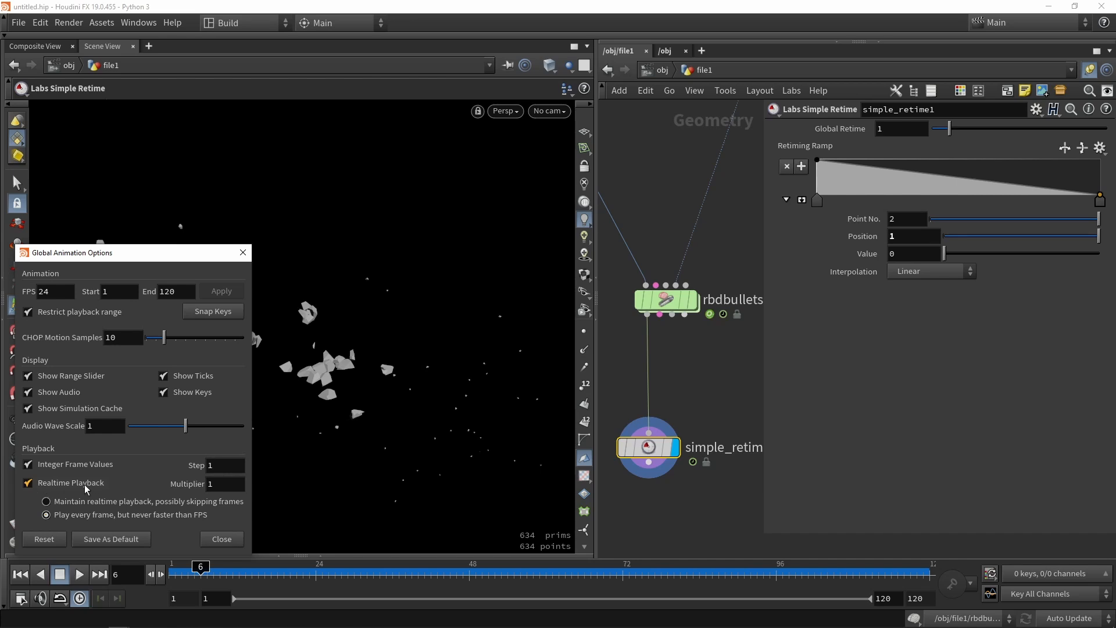
{"action": "left_click", "coordinate": [243, 252]}
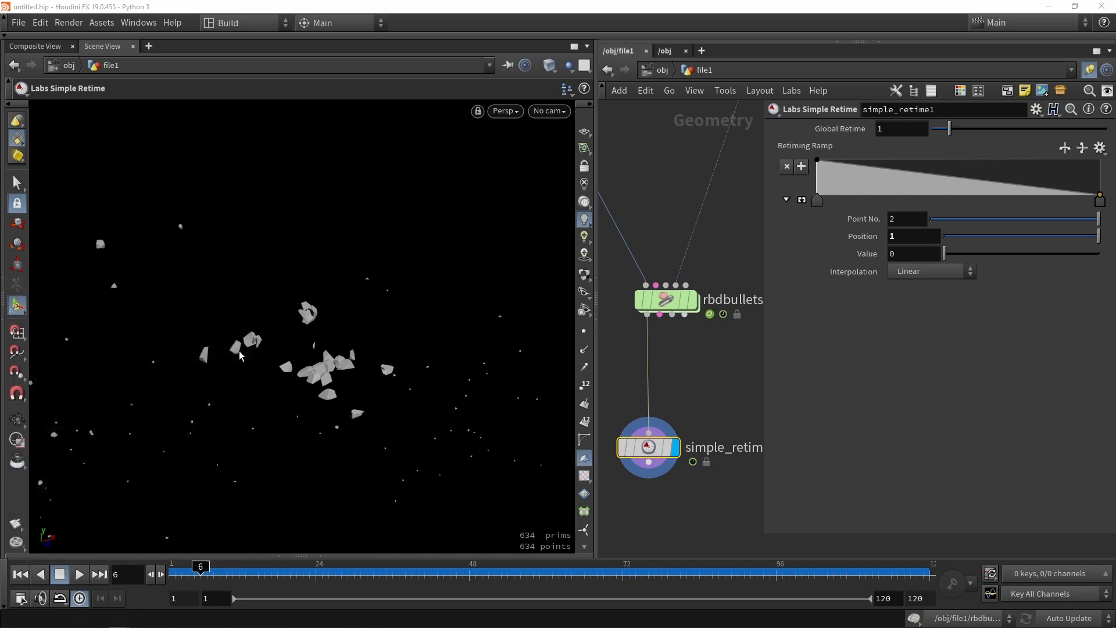
{"action": "left_click", "coordinate": [21, 574]}
{"action": "left_click", "coordinate": [80, 574]}
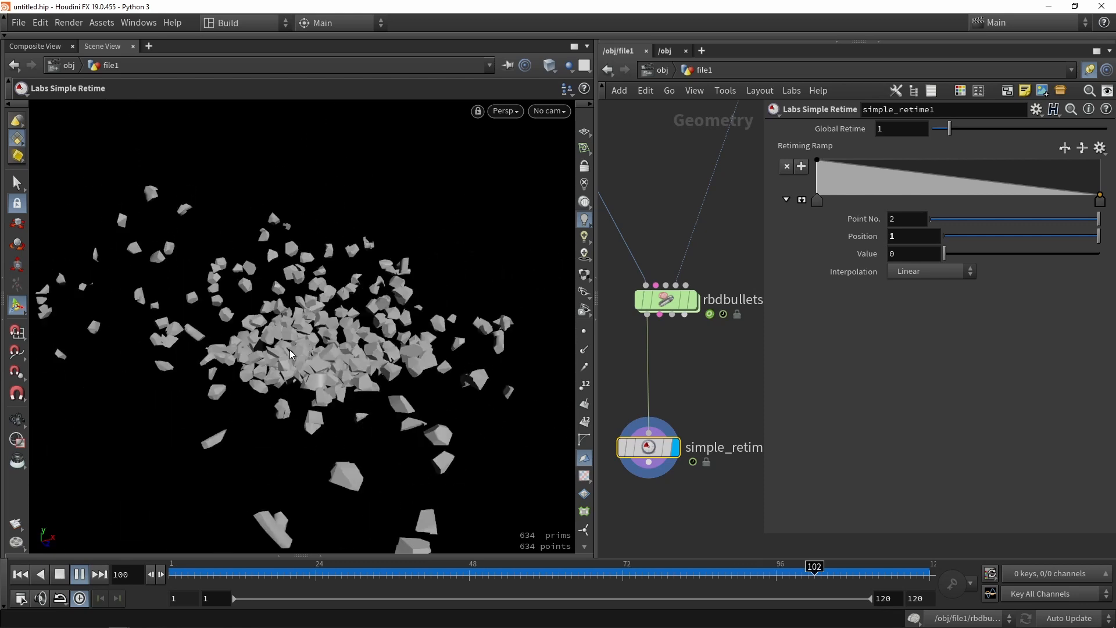
{"action": "left_click", "coordinate": [80, 573]}
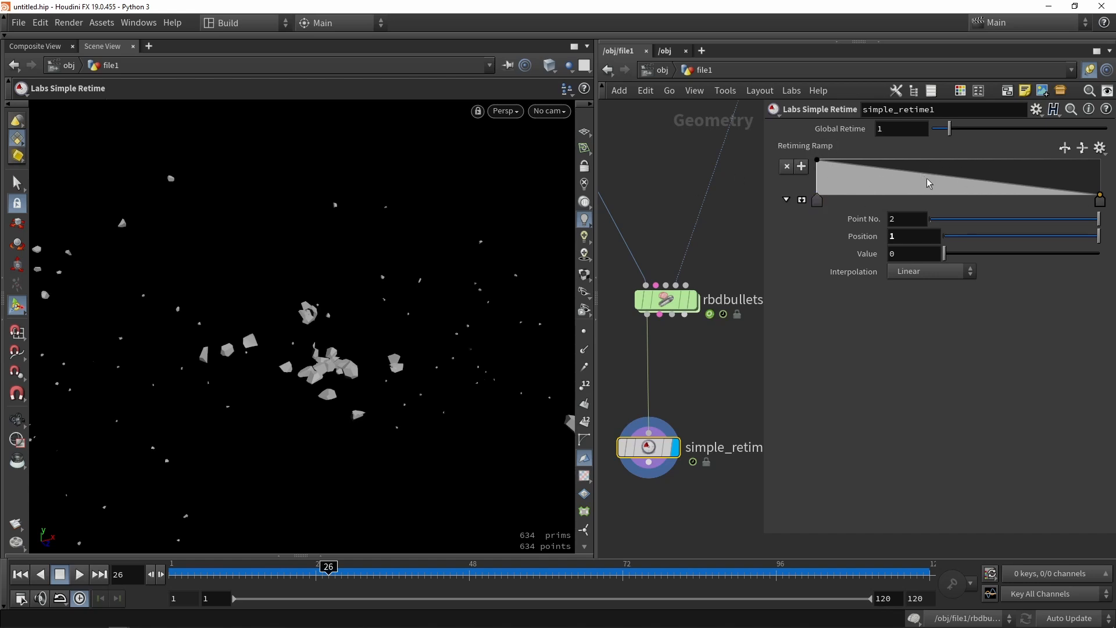
Add a middle point to the retiming ramp at position 0.476386 with value 0.283333, and replay the animation
{"action": "left_click_drag", "start_coordinate": [878, 170], "coordinate": [952, 185]}
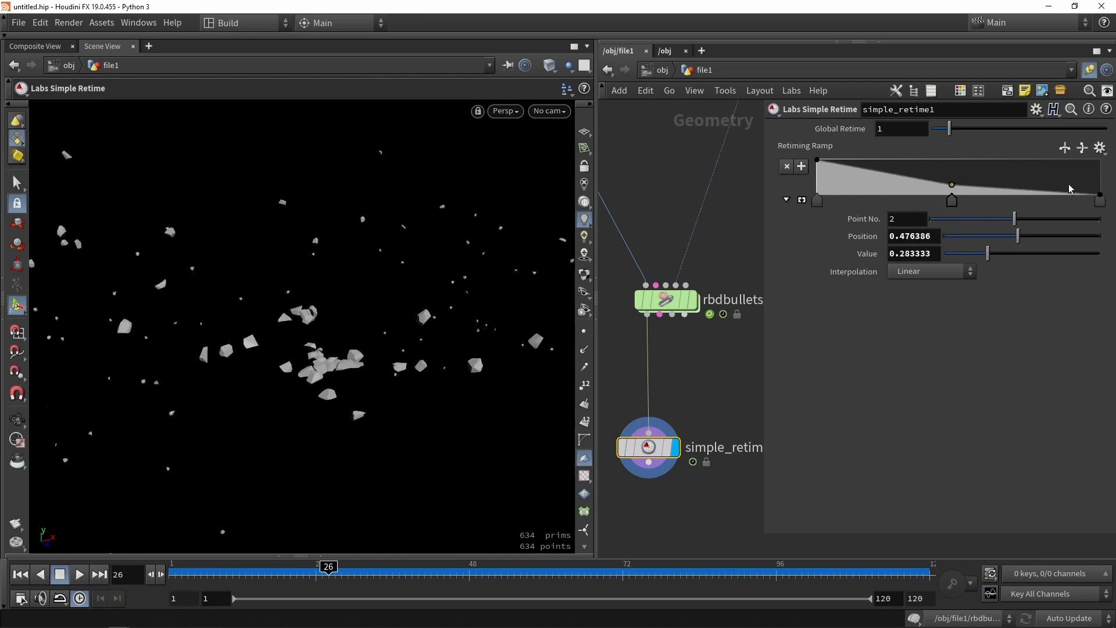
{"action": "left_click_drag", "start_coordinate": [248, 573], "coordinate": [106, 578]}
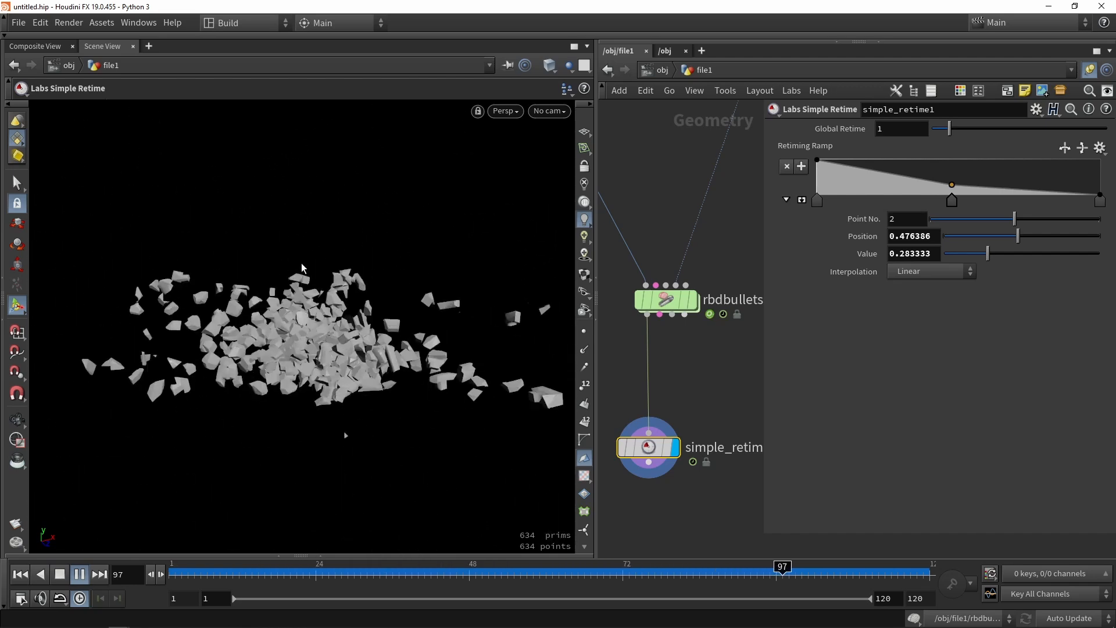
{"action": "left_click", "coordinate": [79, 574]}
Widen the network pane and delete the middle point from the retiming ramp
{"action": "scroll", "coordinate": [692, 244], "scroll_direction": "down", "scroll_amount": 3}
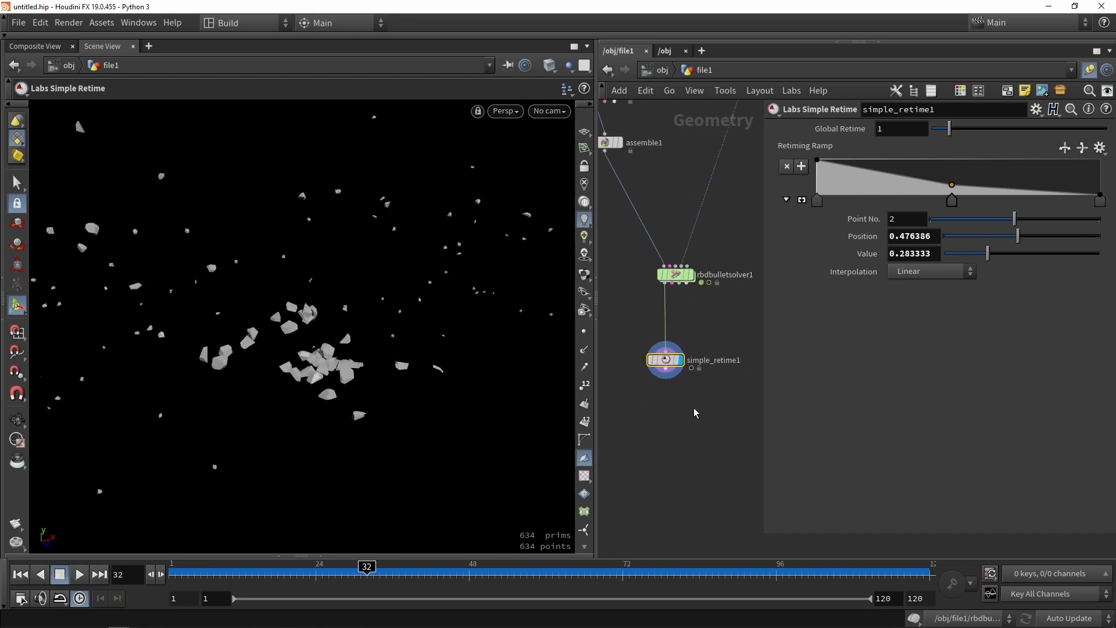
{"action": "left_click_drag", "start_coordinate": [597, 366], "coordinate": [508, 354]}
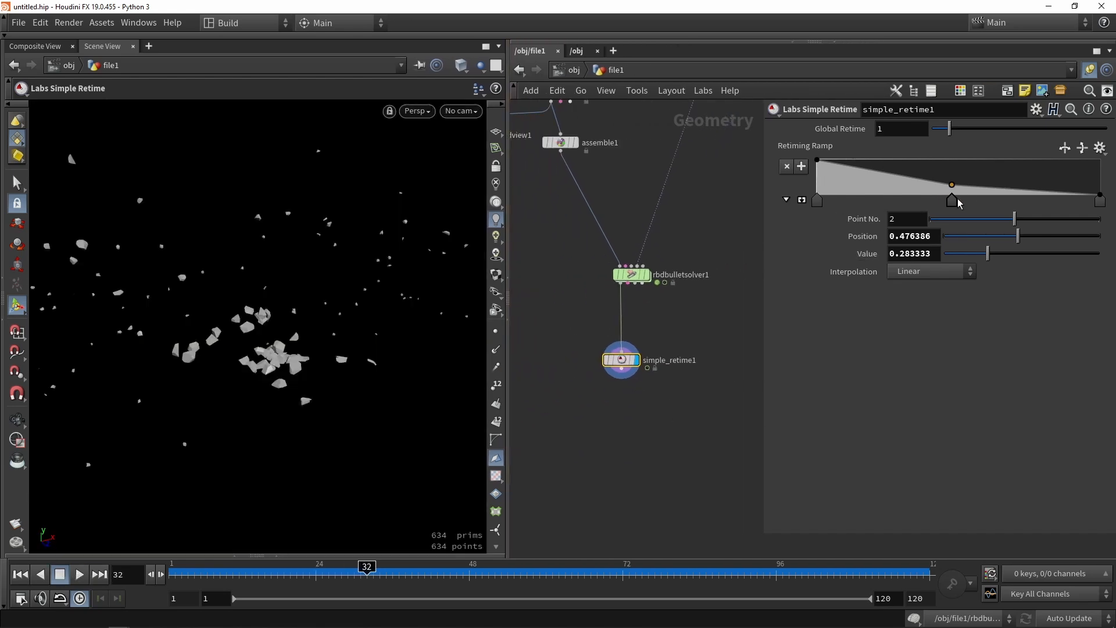
{"action": "key", "text": "Delete"}
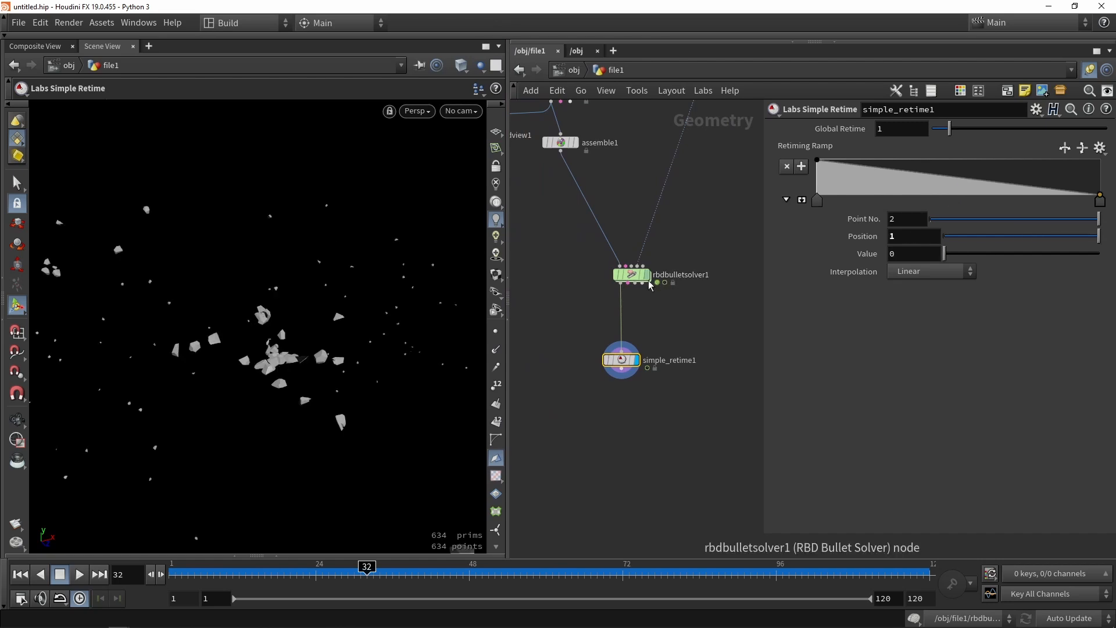
Display the RBD Bullet Solver node again and replay its original simulation from the start to about frame 52
{"action": "scroll", "coordinate": [644, 281], "scroll_direction": "up", "scroll_amount": 3}
{"action": "left_click", "coordinate": [653, 247]}
{"action": "left_click", "coordinate": [628, 271]}
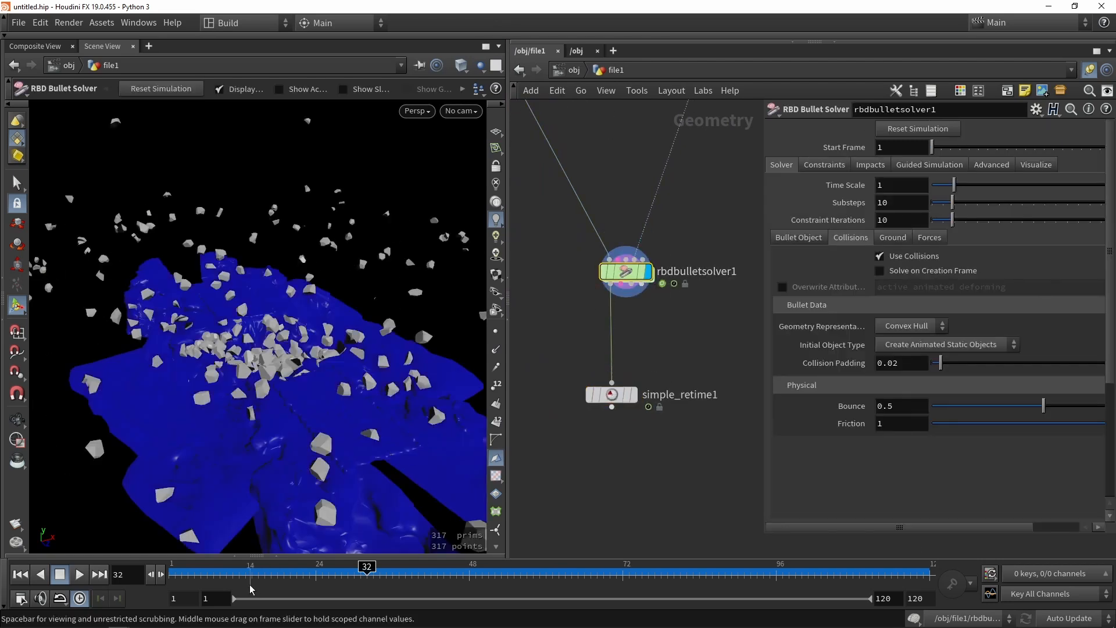
{"action": "left_click_drag", "start_coordinate": [250, 588], "coordinate": [112, 582]}
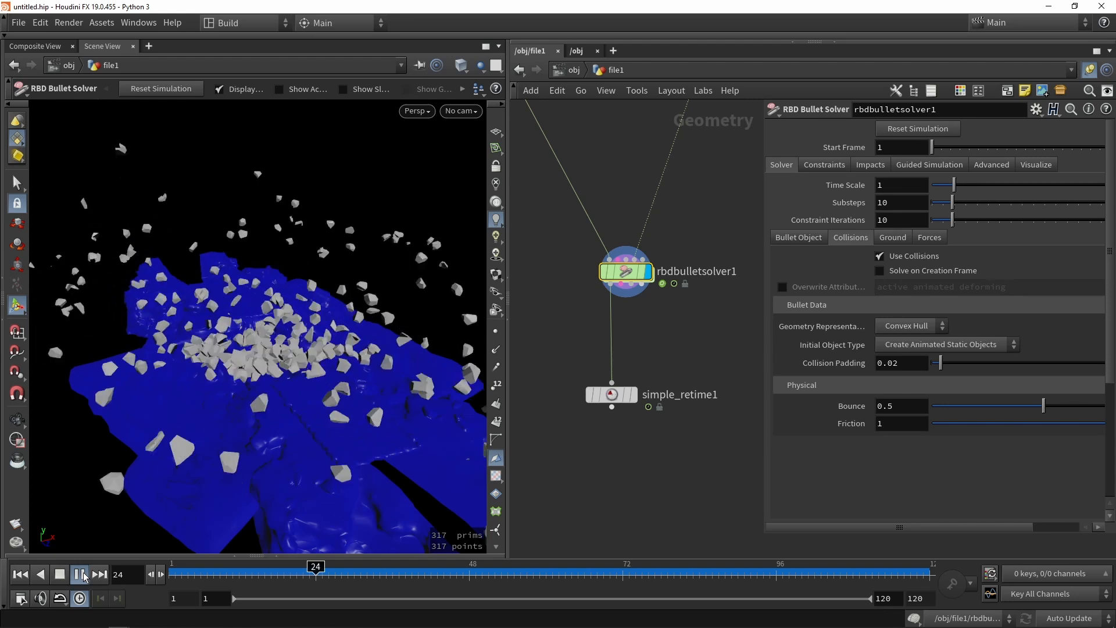
{"action": "left_click", "coordinate": [62, 574]}
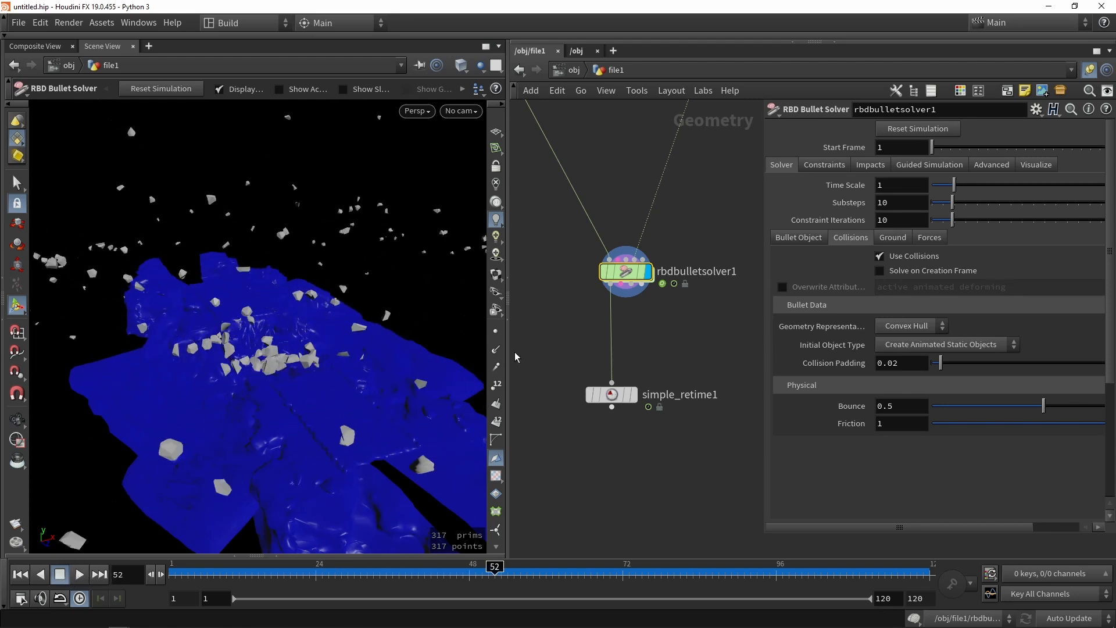
In the solver's forces network, set the POP Axis Force's Orbit Speed to 4.7 and Lift Speed to 8.8, and replay the simulation
{"action": "double_click", "coordinate": [625, 271]}
{"action": "scroll", "coordinate": [614, 308], "scroll_direction": "up", "scroll_amount": 2}
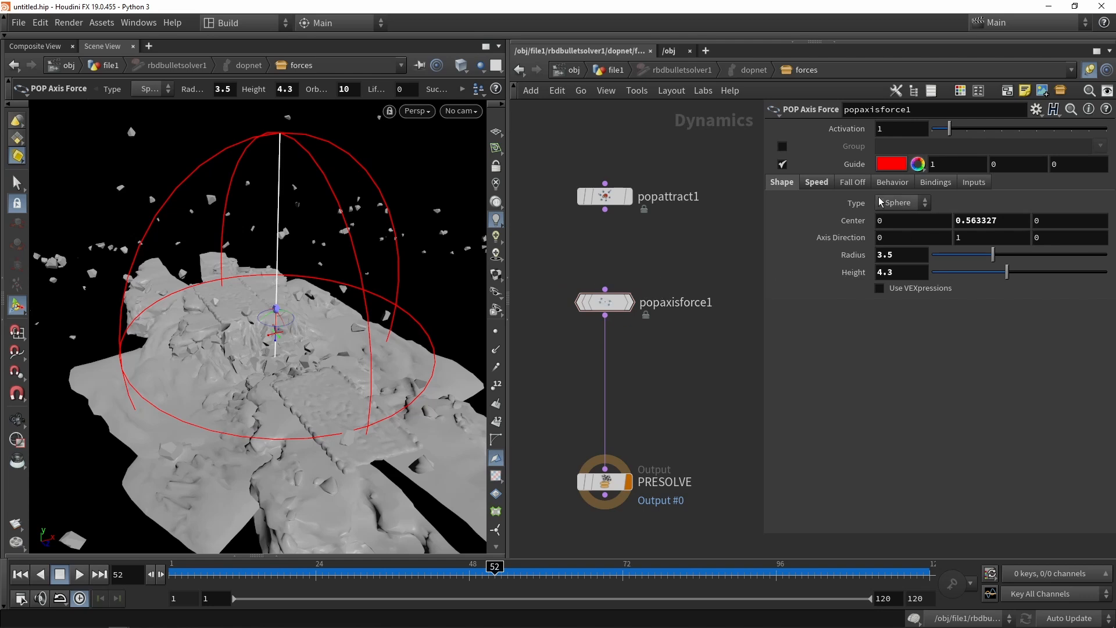
{"action": "left_click", "coordinate": [817, 183]}
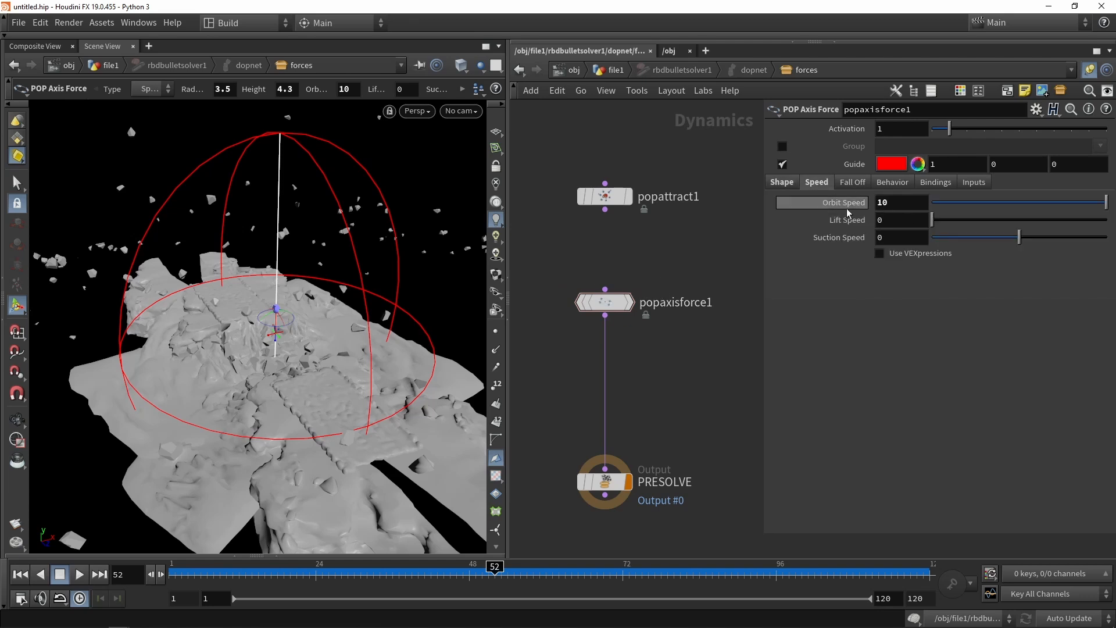
{"action": "left_click_drag", "start_coordinate": [1094, 204], "coordinate": [1057, 207]}
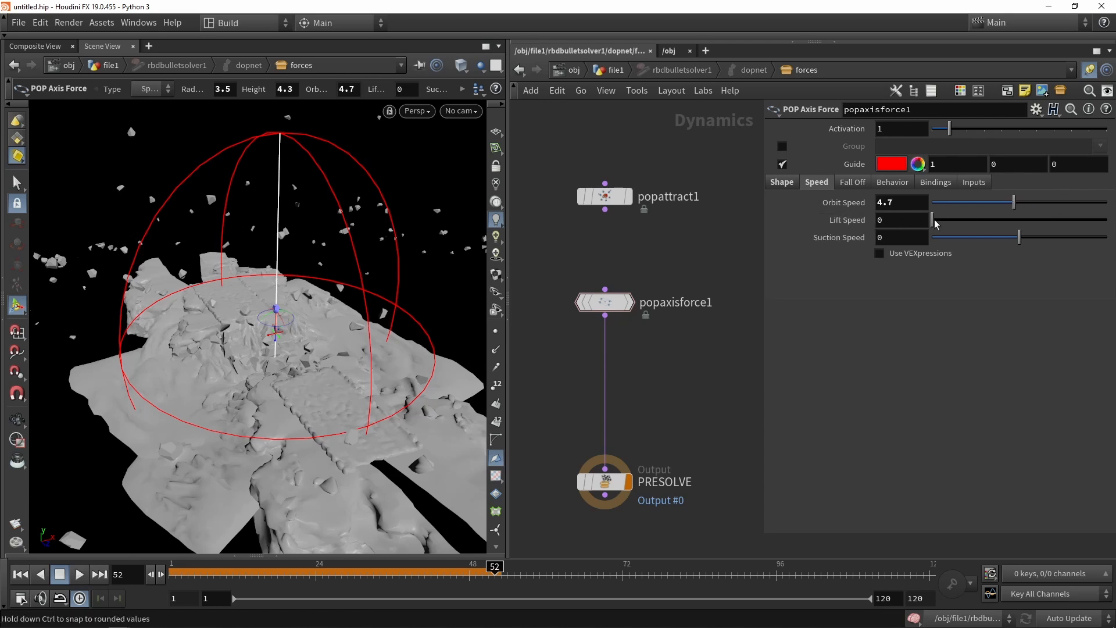
{"action": "left_click_drag", "start_coordinate": [438, 572], "coordinate": [107, 584]}
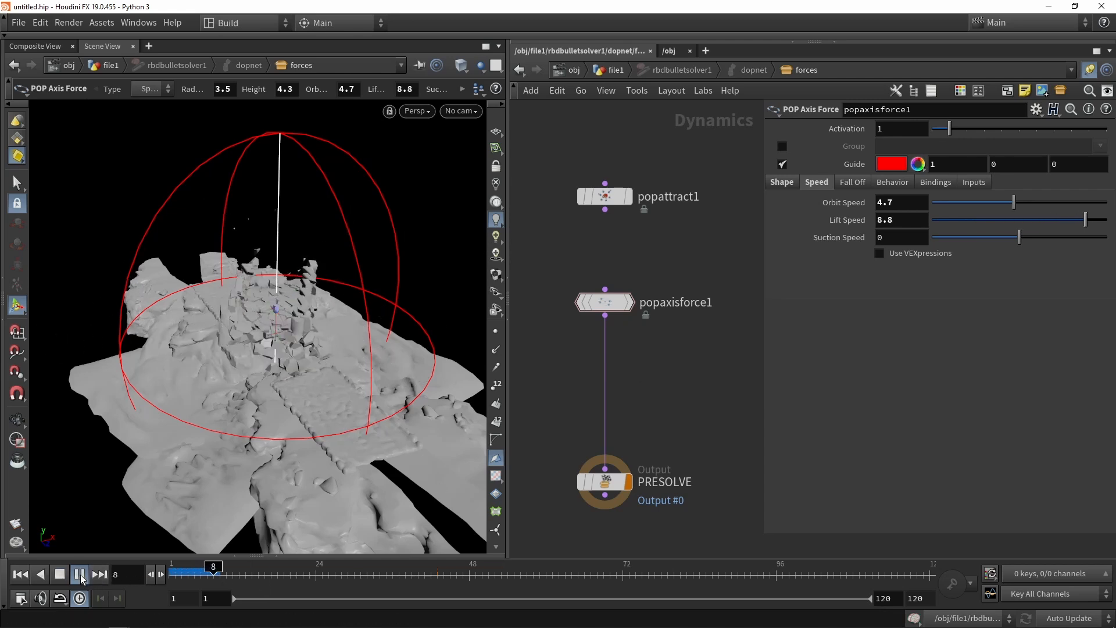
{"action": "left_click", "coordinate": [59, 574]}
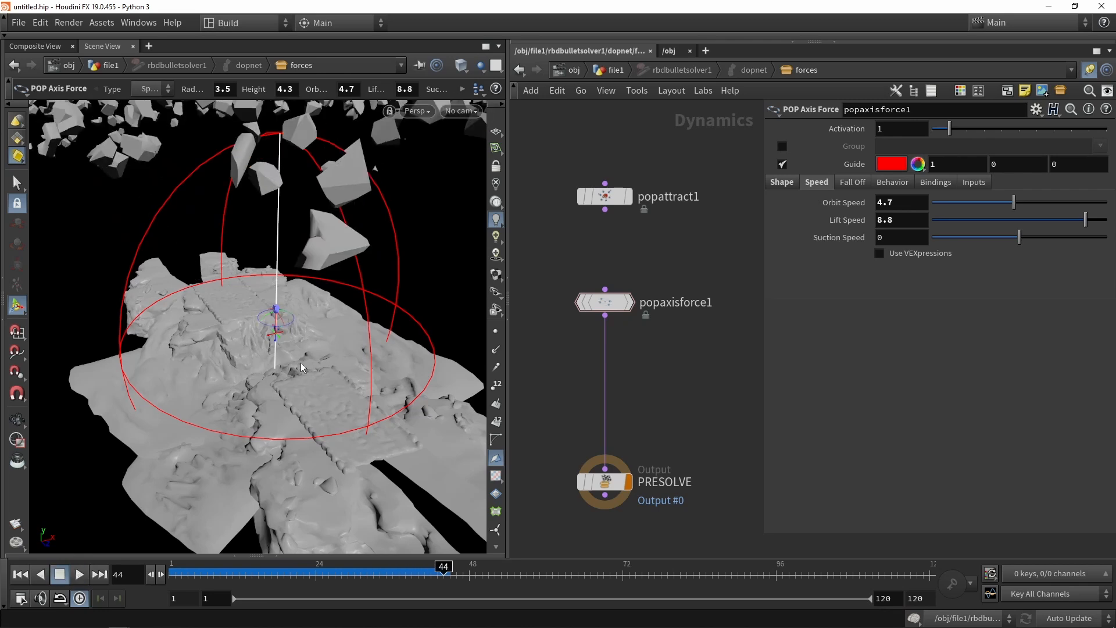
Lower the axis force's Lift Speed to 2.1 and replay the simulation from frame 1 with the whole terrain in view
{"action": "left_click_drag", "start_coordinate": [1045, 221], "coordinate": [975, 228]}
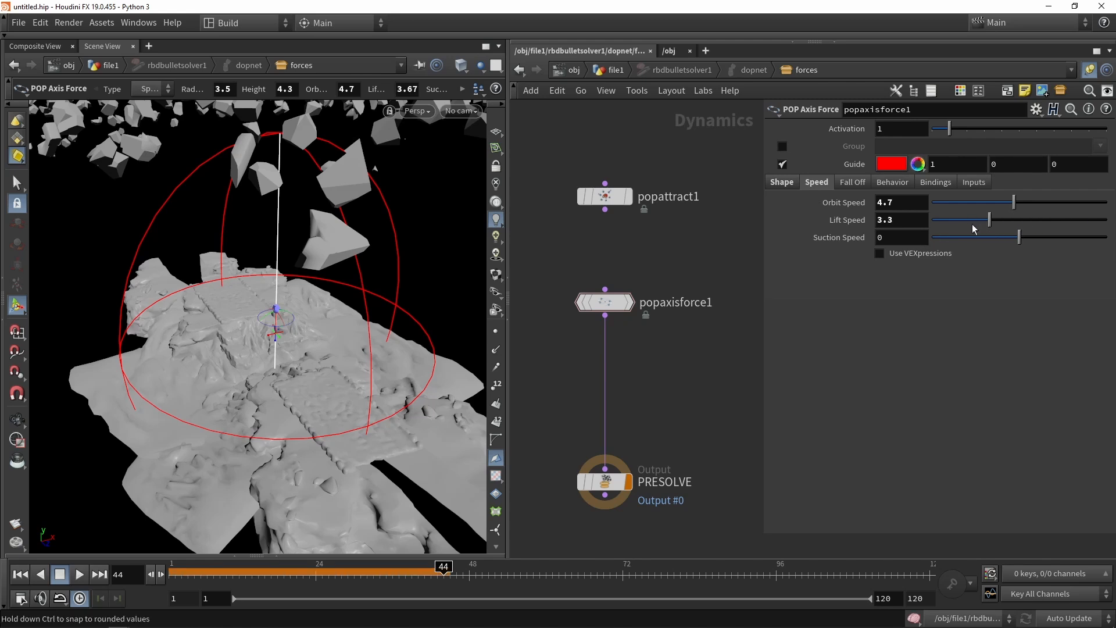
{"action": "right_click_drag", "start_coordinate": [323, 376], "coordinate": [297, 317], "text": "alt"}
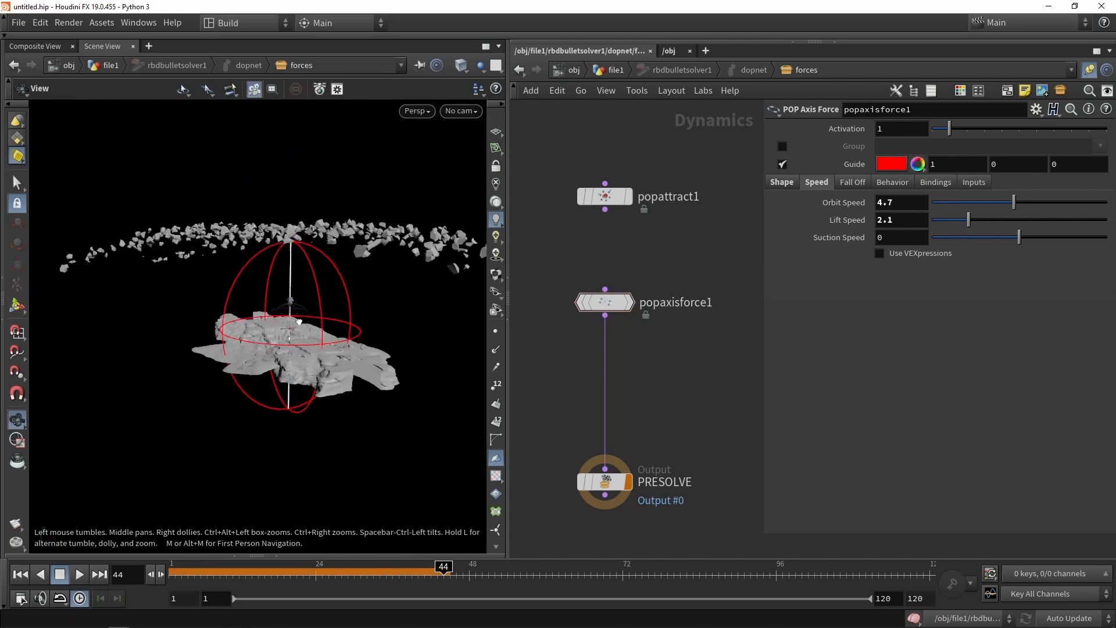
{"action": "left_click_drag", "start_coordinate": [297, 316], "coordinate": [289, 351], "text": "alt"}
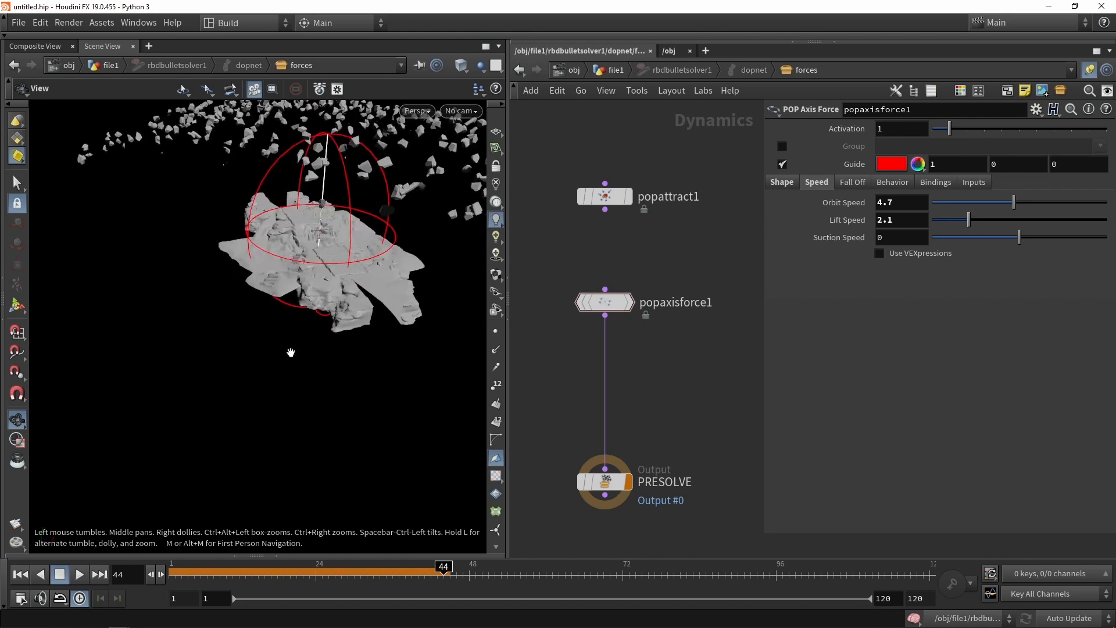
{"action": "right_click_drag", "start_coordinate": [289, 351], "coordinate": [285, 389], "text": "alt"}
{"action": "middle_click_drag", "start_coordinate": [285, 389], "coordinate": [253, 493], "text": "alt"}
{"action": "left_click_drag", "start_coordinate": [253, 493], "coordinate": [195, 496], "text": "alt"}
{"action": "left_click_drag", "start_coordinate": [201, 573], "coordinate": [80, 582]}
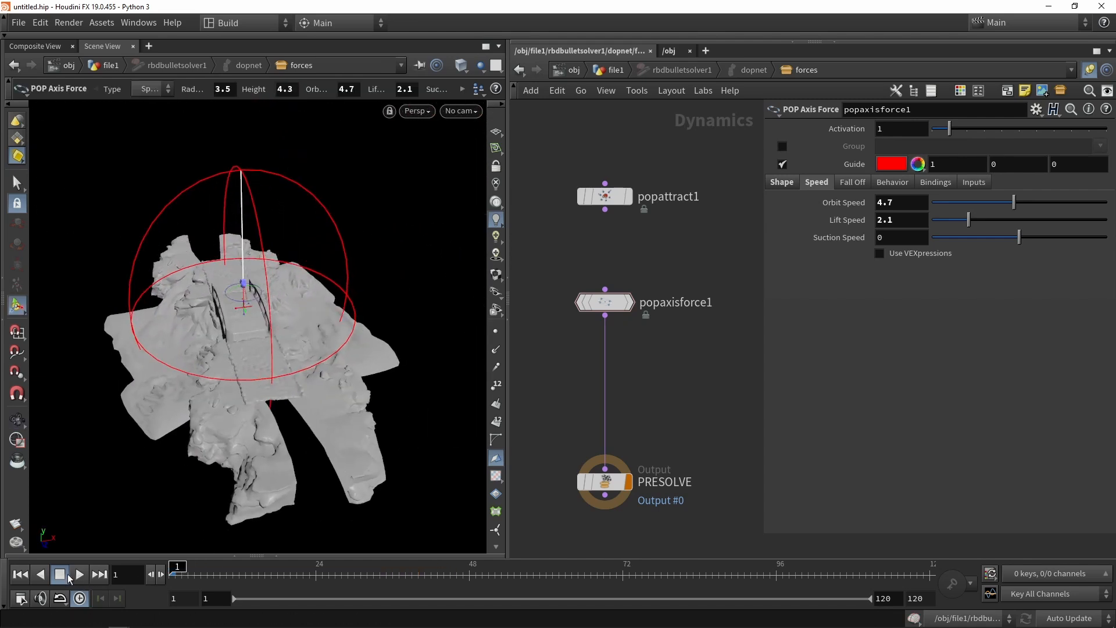
{"action": "left_click_drag", "start_coordinate": [235, 369], "coordinate": [272, 327], "text": "alt"}
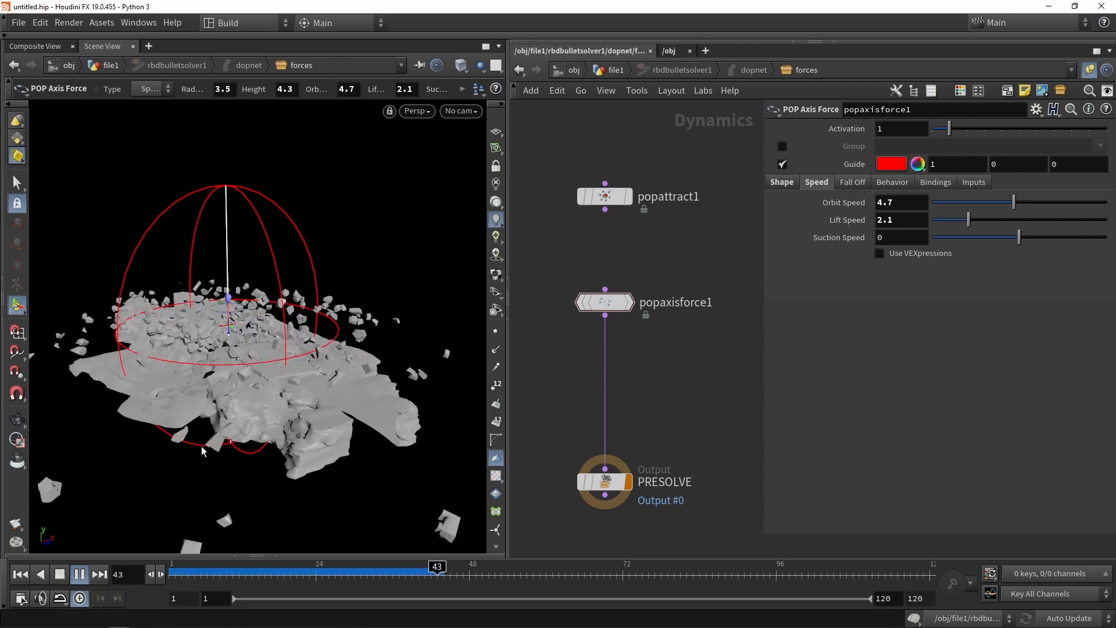
{"action": "left_click", "coordinate": [78, 574]}
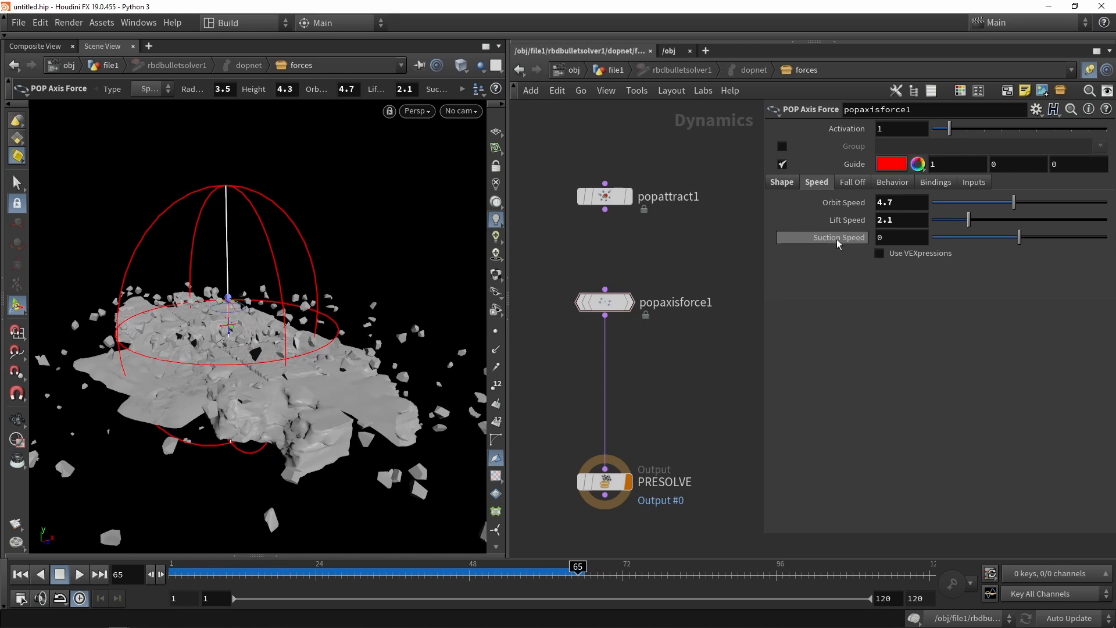
Raise the POP Axis Force's Suction Speed to 7.93 and replay the simulation from frame 1, examining the debris from several angles
{"action": "left_click_drag", "start_coordinate": [1035, 238], "coordinate": [1048, 240]}
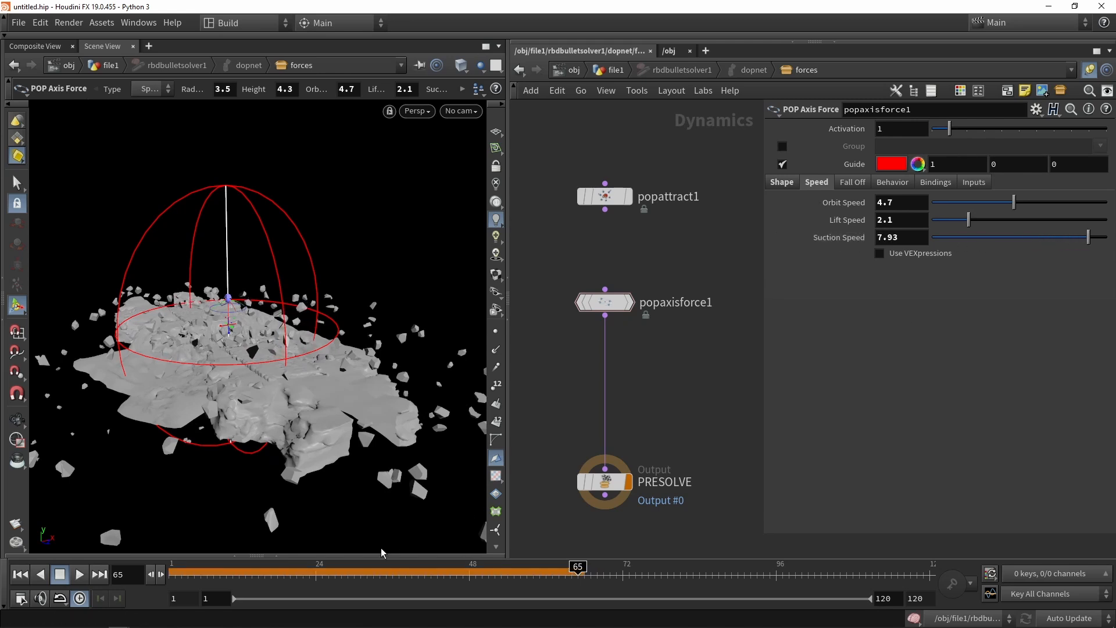
{"action": "left_click_drag", "start_coordinate": [296, 570], "coordinate": [165, 574]}
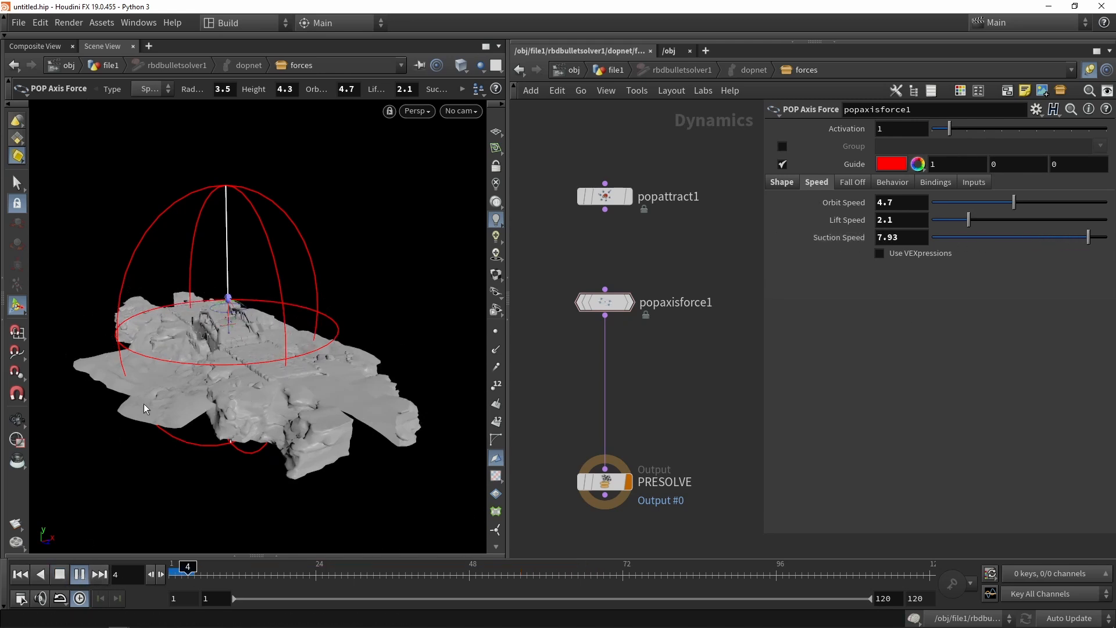
{"action": "scroll", "coordinate": [193, 318], "scroll_direction": "up", "scroll_amount": 1, "text": "alt"}
{"action": "scroll", "coordinate": [193, 319], "scroll_direction": "up", "scroll_amount": 3, "text": "alt"}
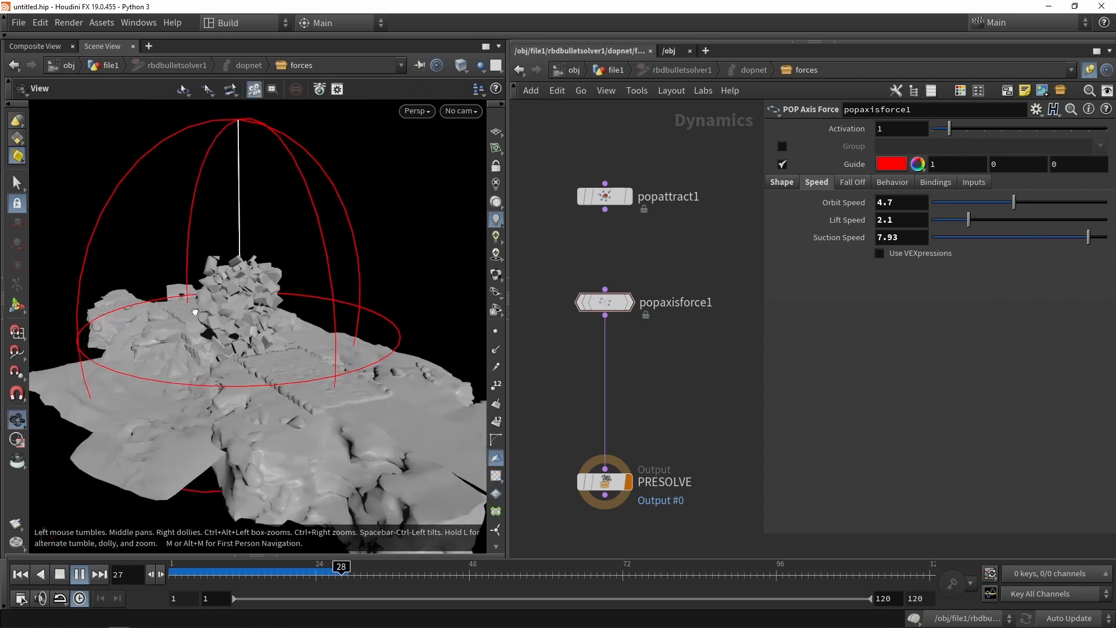
{"action": "left_click_drag", "start_coordinate": [194, 318], "coordinate": [229, 199], "text": "alt"}
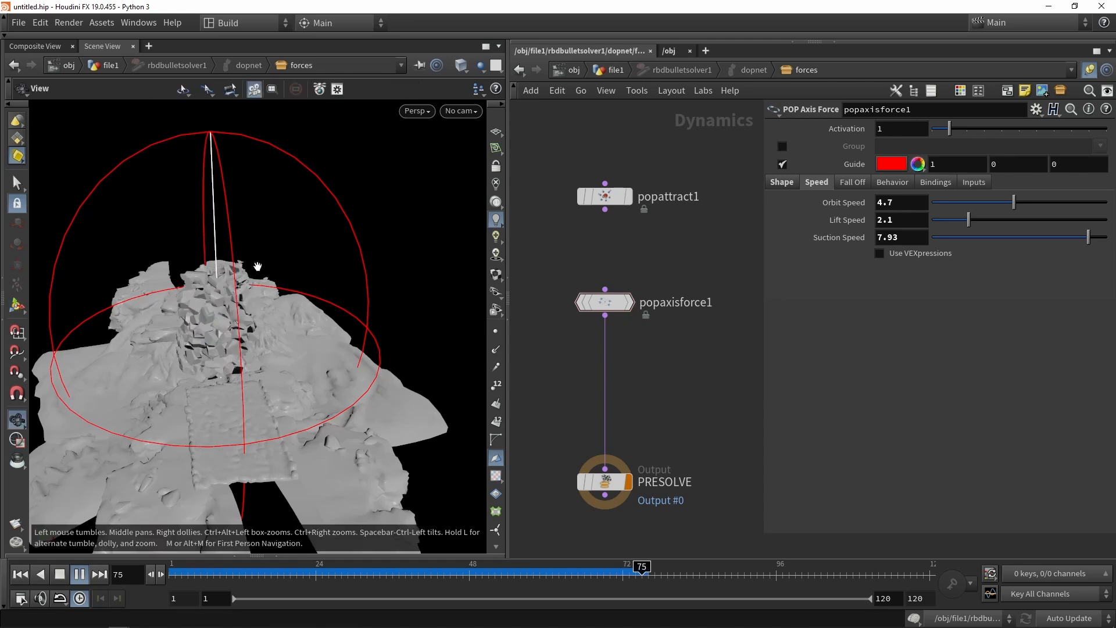
{"action": "scroll", "coordinate": [256, 266], "scroll_direction": "down", "scroll_amount": 2, "text": "alt"}
{"action": "left_click_drag", "start_coordinate": [256, 267], "coordinate": [353, 307], "text": "alt"}
{"action": "scroll", "coordinate": [355, 305], "scroll_direction": "up", "scroll_amount": 3, "text": "alt"}
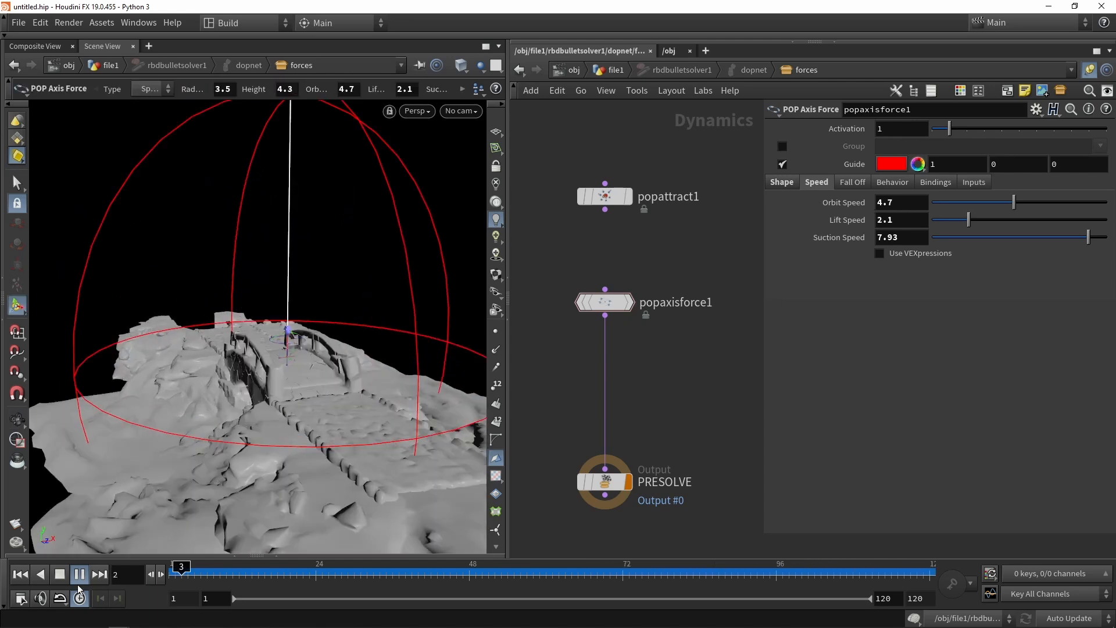
{"action": "left_click", "coordinate": [60, 575]}
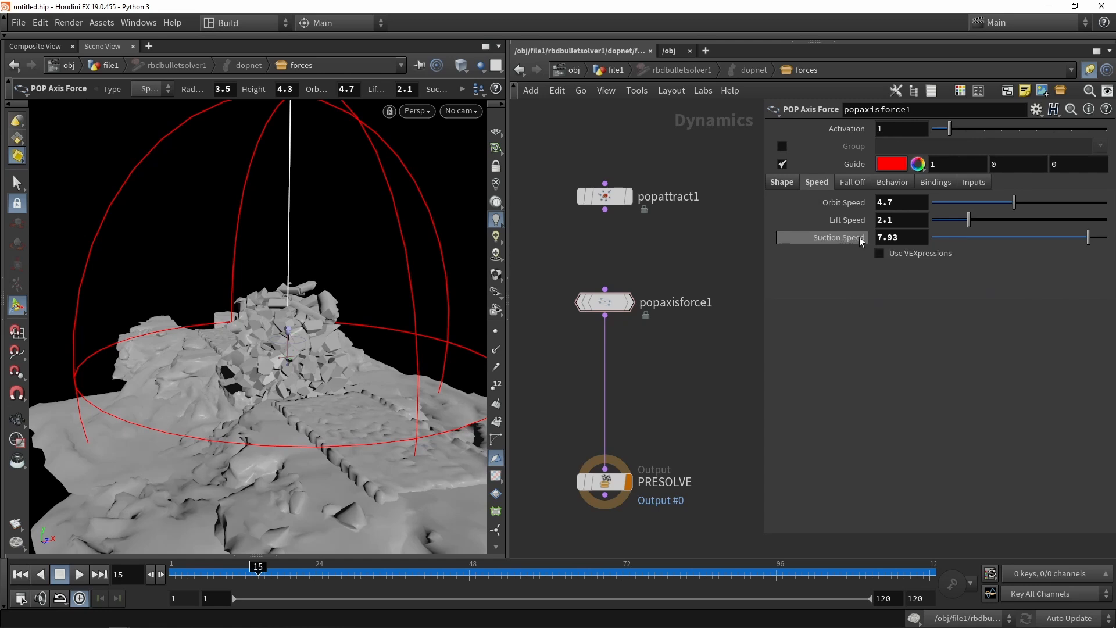
Set the axis force's Lift Speed to 5.37 and replay the simulation from frame 1 while viewing the rising pieces
{"action": "left_click_drag", "start_coordinate": [968, 219], "coordinate": [1028, 221]}
{"action": "left_click_drag", "start_coordinate": [259, 574], "coordinate": [107, 575]}
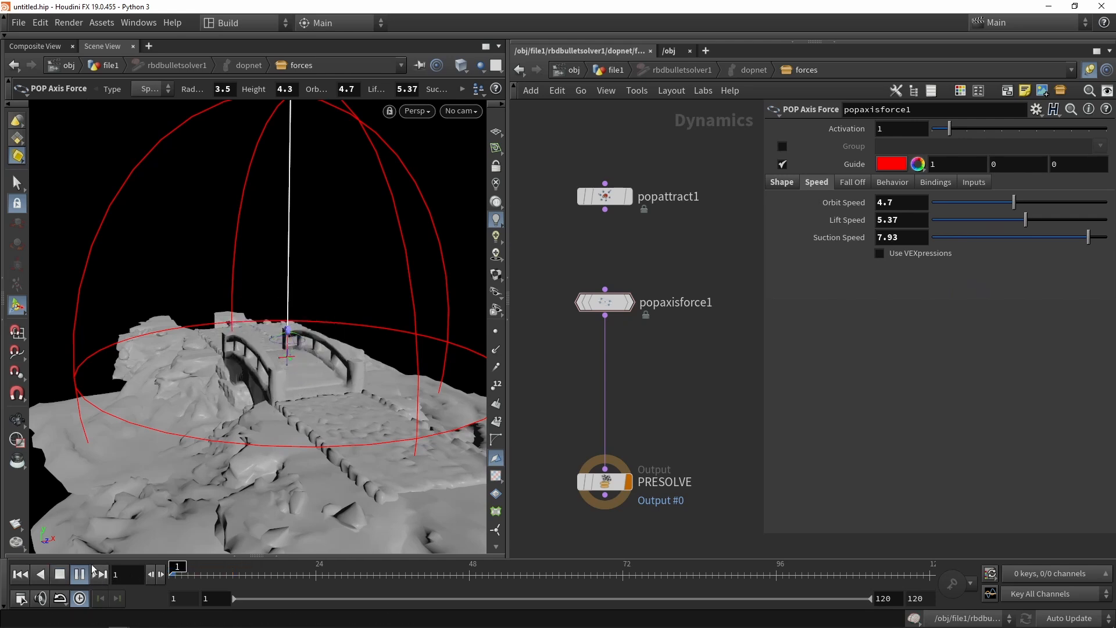
{"action": "left_click", "coordinate": [95, 572]}
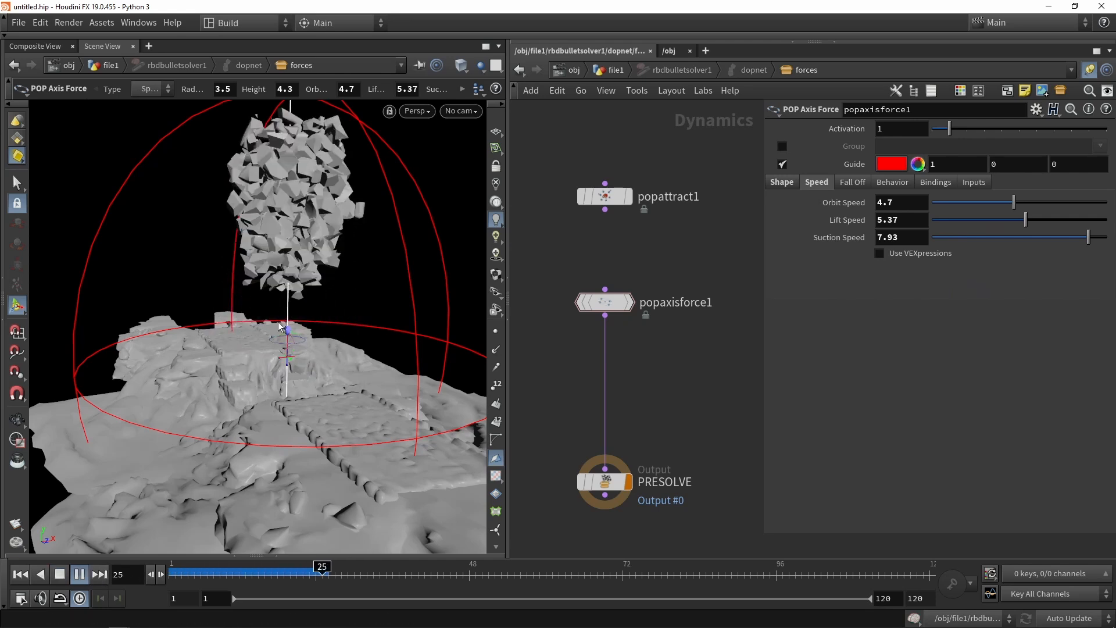
{"action": "left_click_drag", "start_coordinate": [278, 327], "coordinate": [263, 282], "text": "alt"}
{"action": "scroll", "coordinate": [264, 317], "scroll_direction": "down", "scroll_amount": 2}
{"action": "mouse_move", "coordinate": [258, 230]}
{"action": "left_mouse_down", "text": "alt"}
{"action": "mouse_move", "coordinate": [270, 212]}
{"action": "mouse_move", "coordinate": [206, 215]}
{"action": "mouse_move", "coordinate": [249, 231]}
{"action": "left_mouse_up", "text": "alt"}
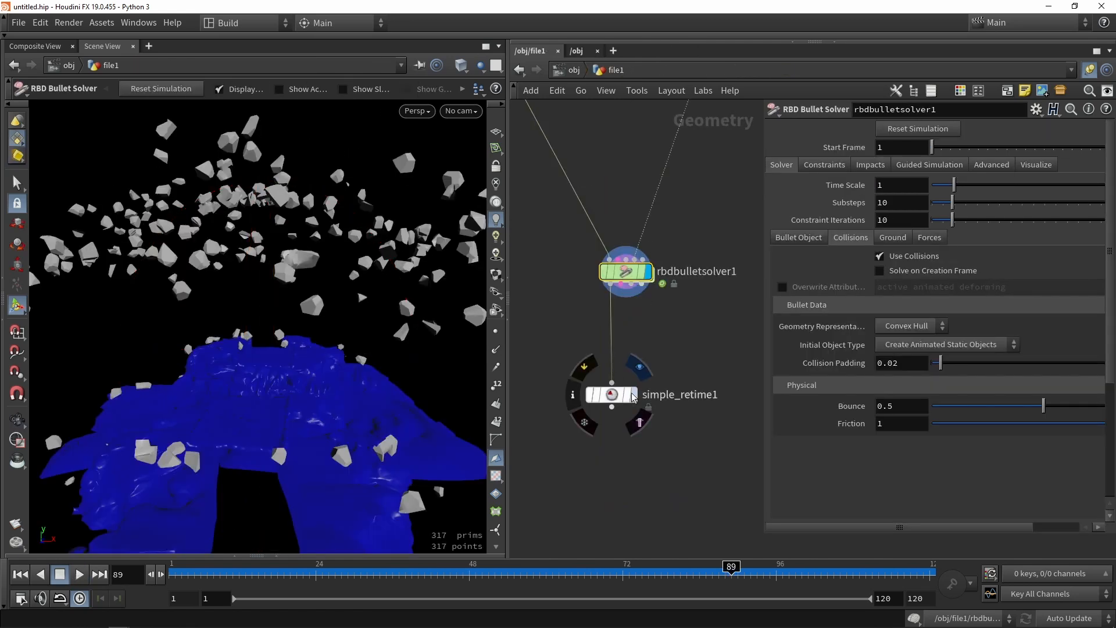
Display the Simple Retime node and play the reversed simulation
{"action": "left_click", "coordinate": [634, 397]}
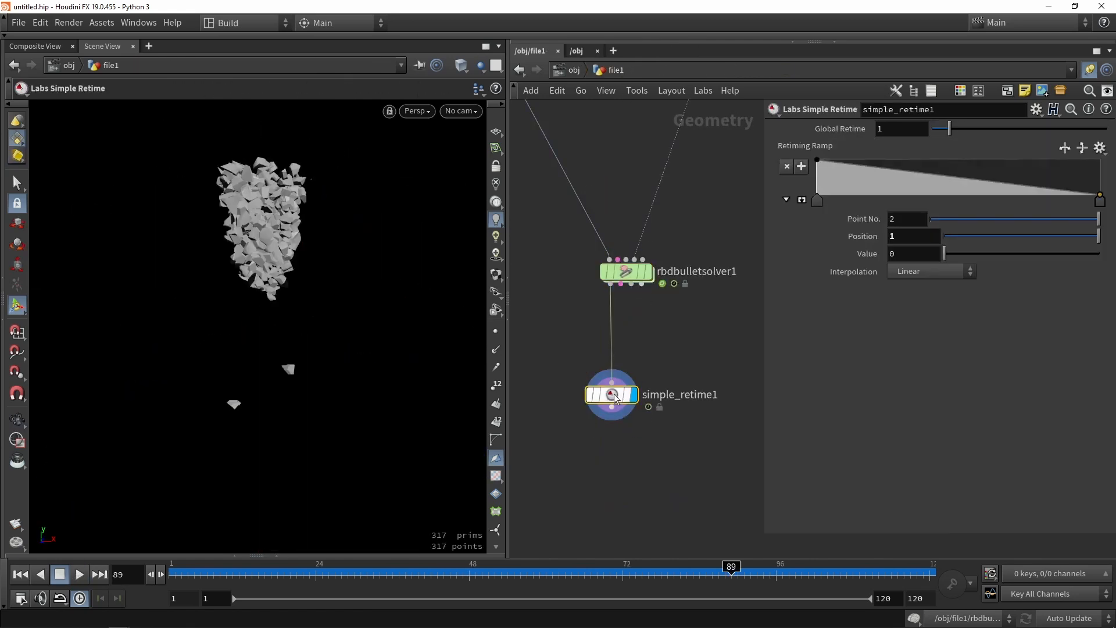
{"action": "left_click", "coordinate": [80, 575]}
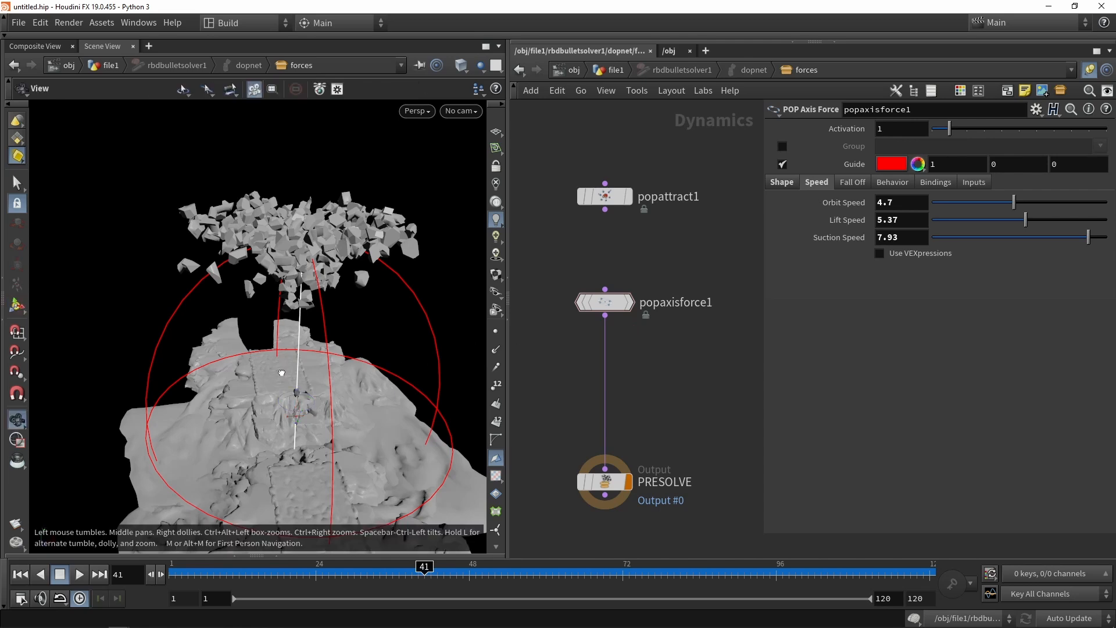
Set the axis force's Orbit Speed to 3.43, Lift Speed to 4.07 and Suction Speed to 2.53, and replay the simulation from frame 1
{"action": "left_click_drag", "start_coordinate": [282, 374], "coordinate": [342, 344], "text": "alt"}
{"action": "key", "text": "Return"}
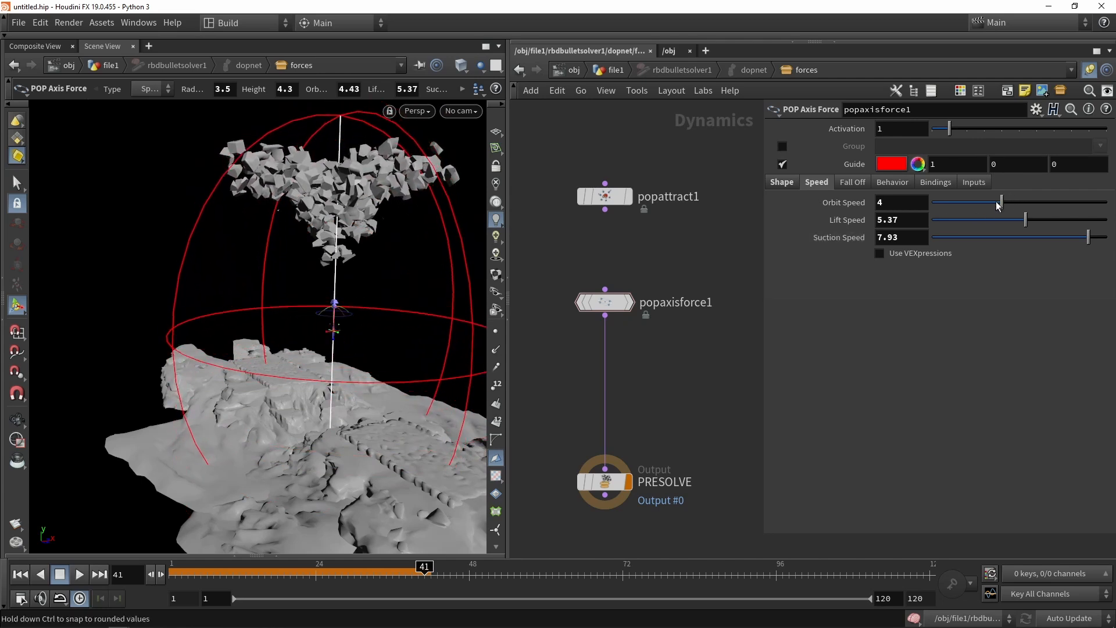
{"action": "left_click_drag", "start_coordinate": [1058, 235], "coordinate": [1042, 237]}
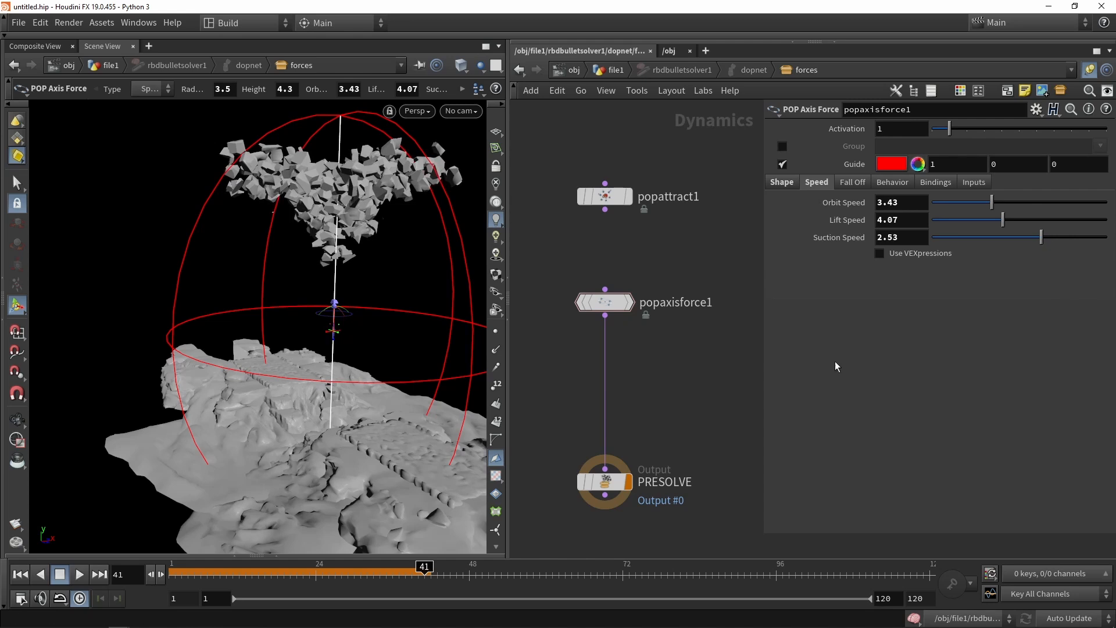
{"action": "left_click_drag", "start_coordinate": [279, 574], "coordinate": [136, 583]}
{"action": "left_click", "coordinate": [79, 575]}
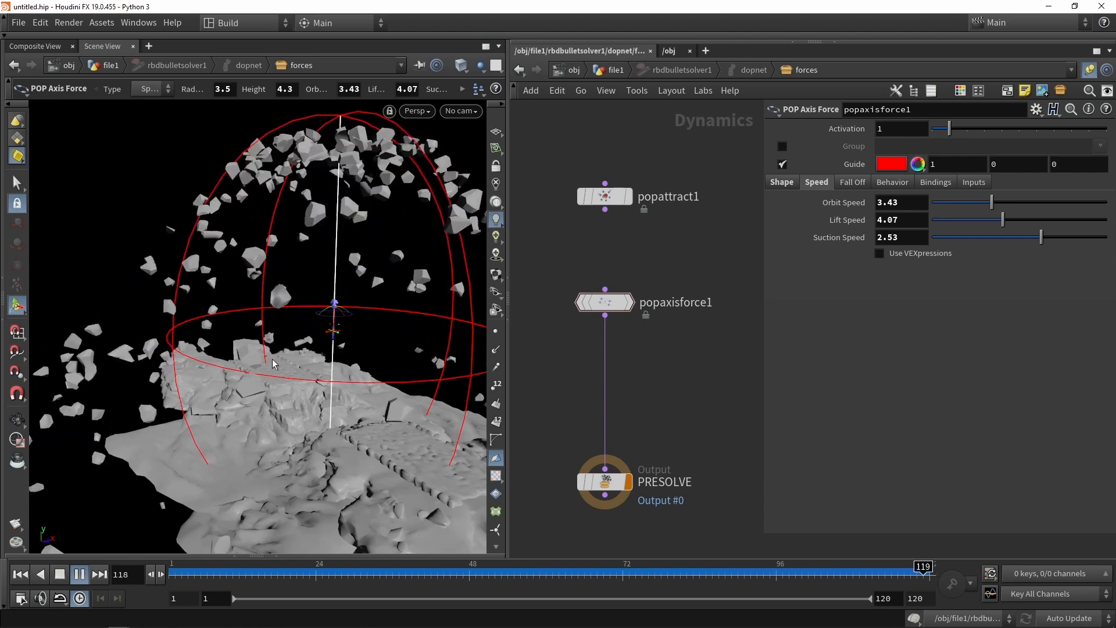
{"action": "left_click", "coordinate": [60, 574]}
Return to the file1 network and play the retimed bridge simulation from the first frame
{"action": "left_click", "coordinate": [617, 70]}
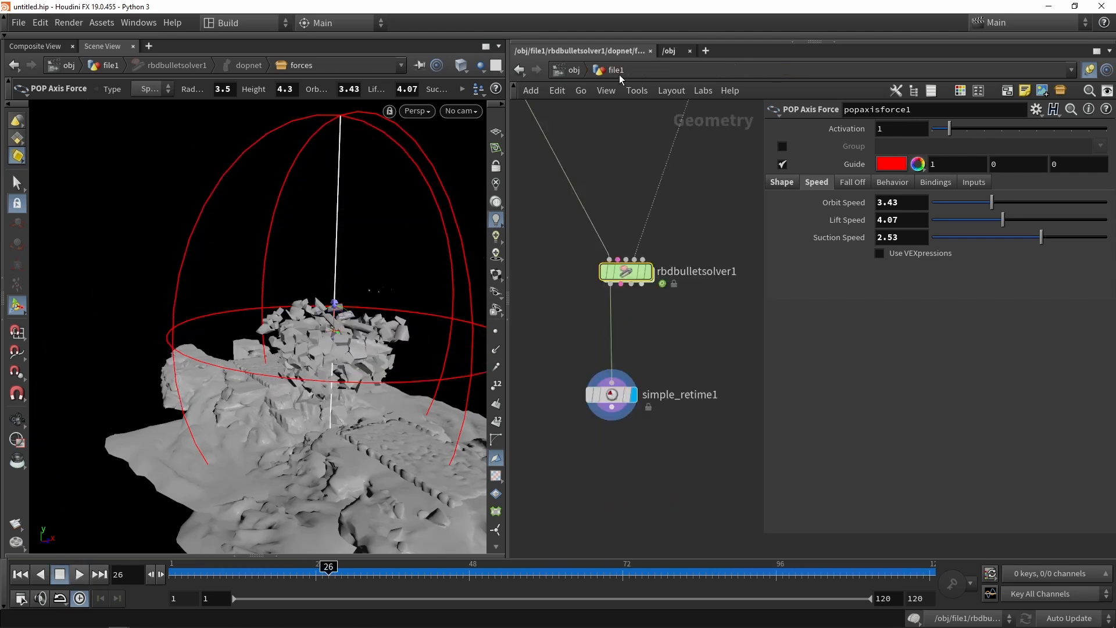
{"action": "left_click", "coordinate": [177, 578]}
{"action": "left_click", "coordinate": [80, 574]}
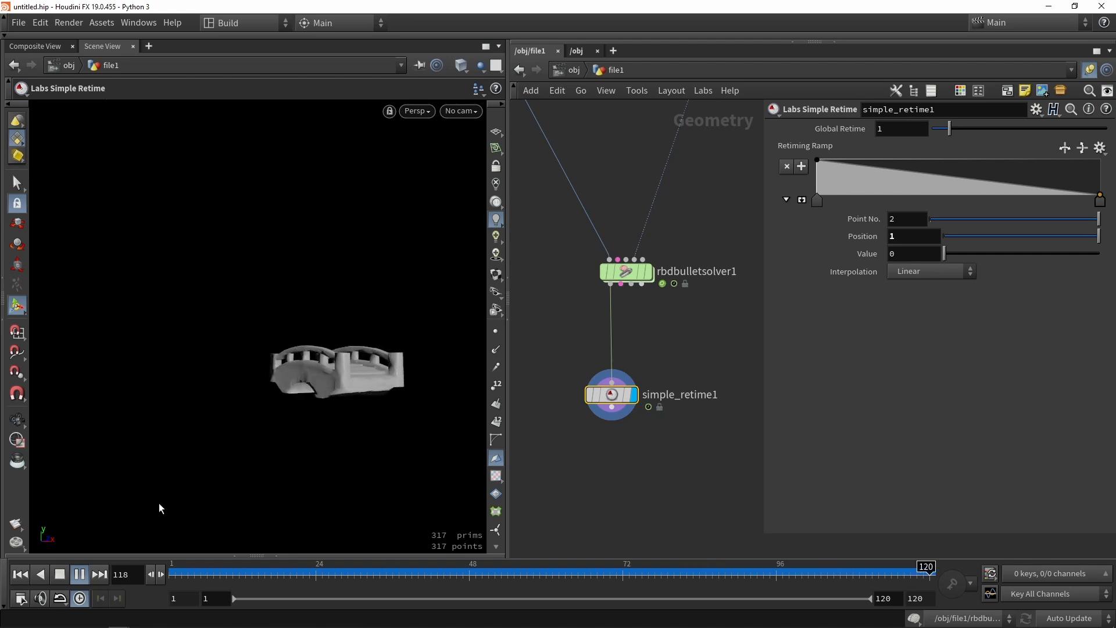
{"action": "left_click", "coordinate": [59, 576]}
Add a Merge node beside the solver and connect the collision null to it
{"action": "scroll", "coordinate": [641, 336], "scroll_direction": "down", "scroll_amount": 5}
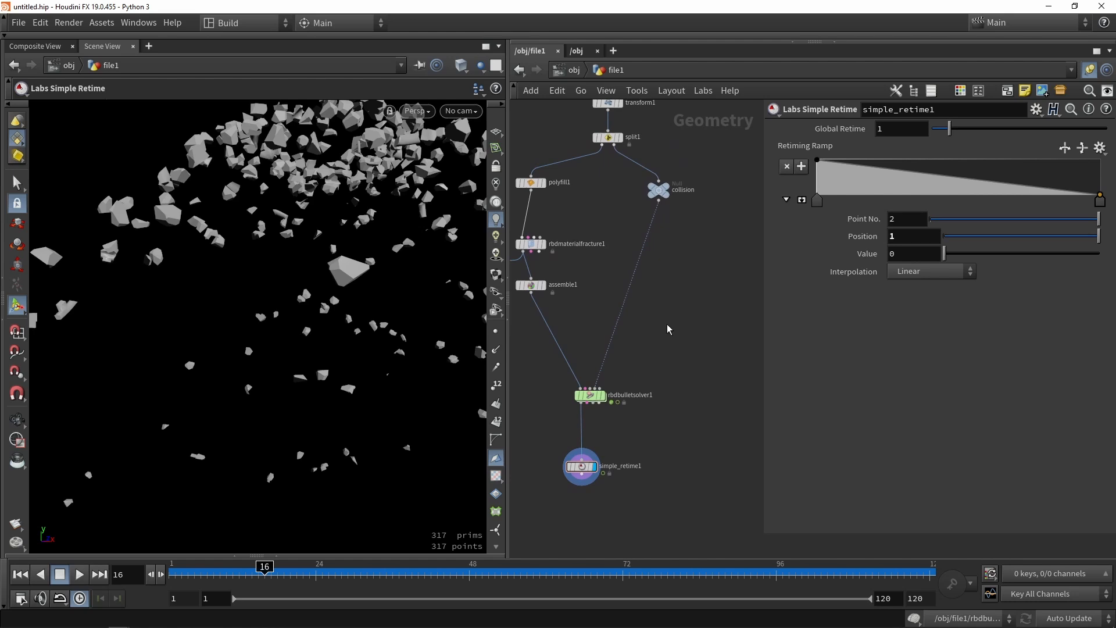
{"action": "key", "text": "Tab"}
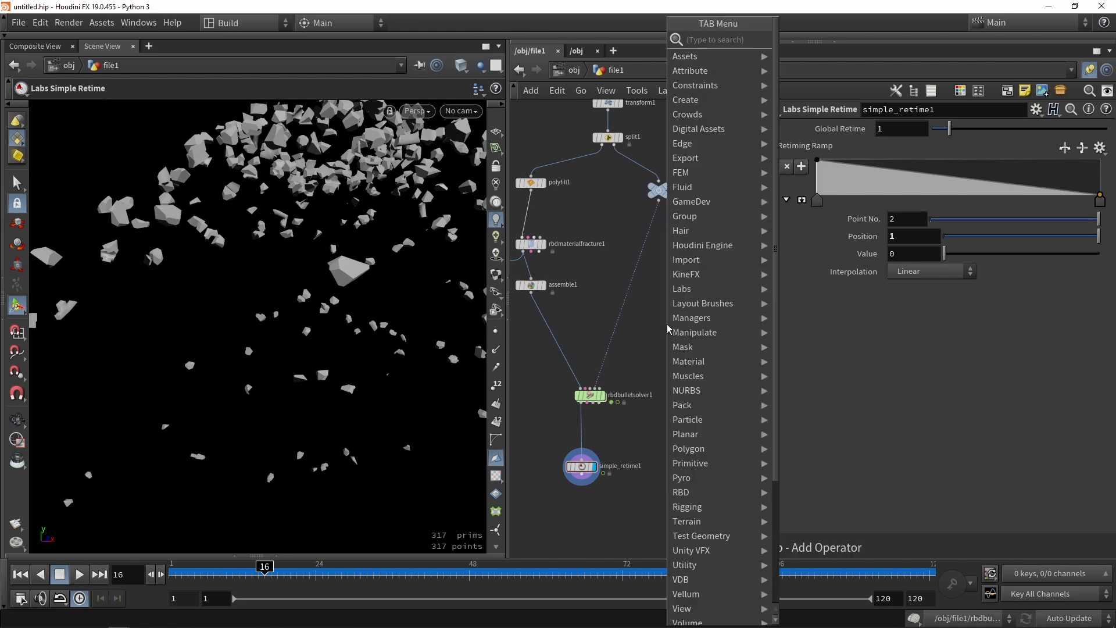
{"action": "type", "text": "merge"}
{"action": "key", "text": "Return"}
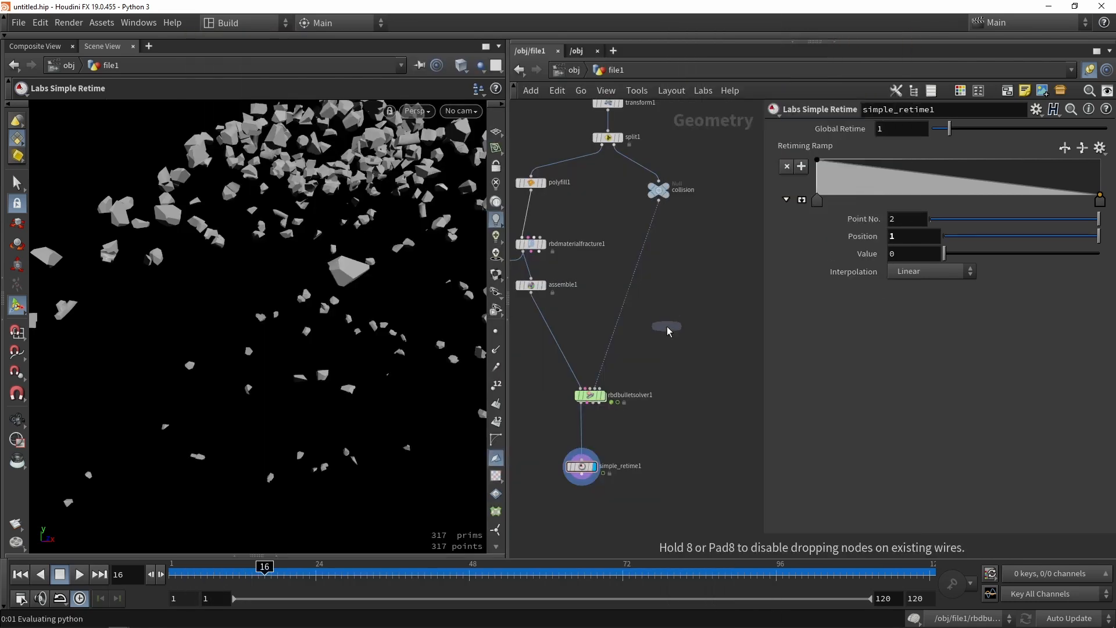
{"action": "left_click", "coordinate": [668, 331]}
{"action": "scroll", "coordinate": [651, 200], "scroll_direction": "up", "scroll_amount": 3}
{"action": "left_click_drag", "start_coordinate": [662, 201], "coordinate": [674, 373]}
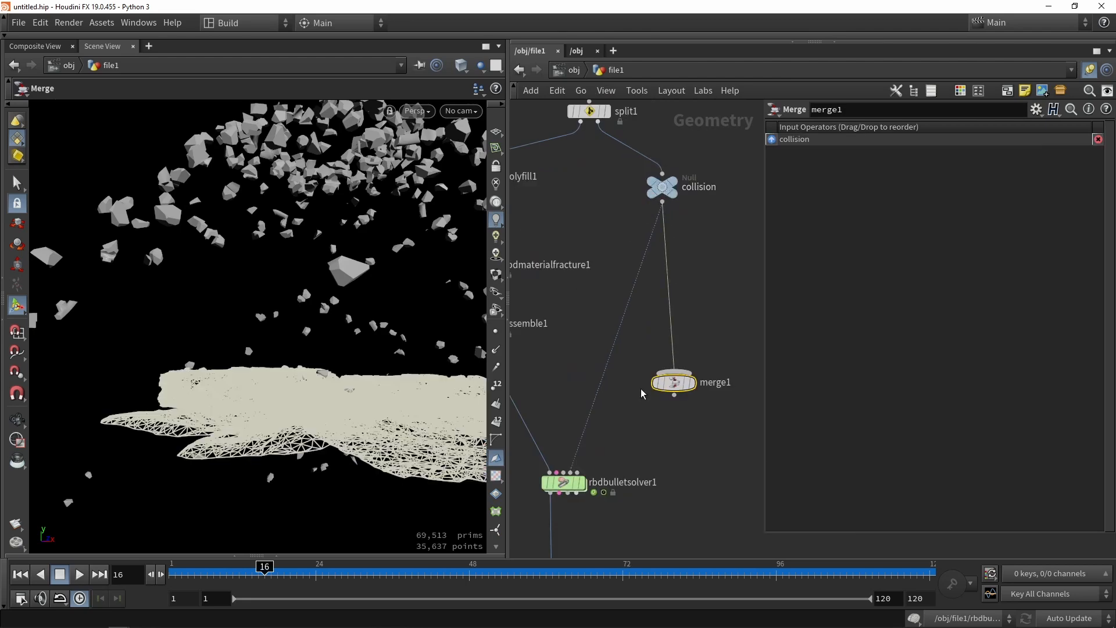
Display the RBD Bullet Solver and scrub its simulation to frame 33 to examine the rising debris
{"action": "mouse_move", "coordinate": [275, 568]}
{"action": "left_mouse_down"}
{"action": "mouse_move", "coordinate": [394, 565]}
{"action": "mouse_move", "coordinate": [240, 567]}
{"action": "mouse_move", "coordinate": [380, 567]}
{"action": "left_mouse_up"}
{"action": "left_click", "coordinate": [582, 484]}
{"action": "left_click", "coordinate": [564, 483]}
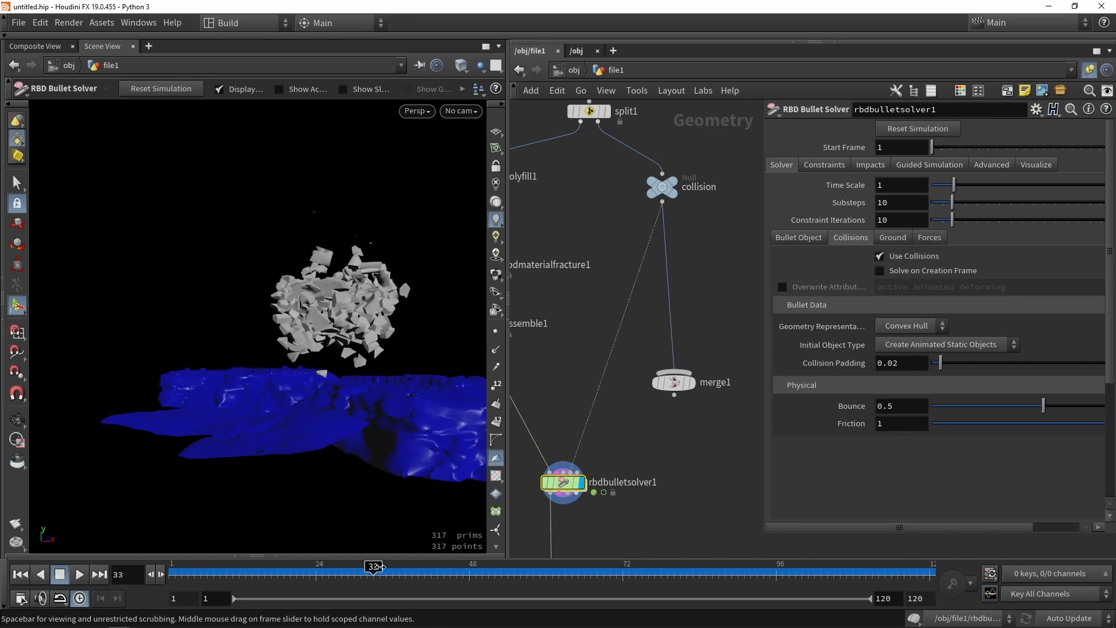
{"action": "left_click_drag", "start_coordinate": [343, 343], "coordinate": [289, 303], "text": "alt"}
Add a Sphere node and connect it to merge1 alongside the collision null
{"action": "scroll", "coordinate": [289, 304], "scroll_direction": "up", "scroll_amount": 3}
{"action": "middle_click_drag", "start_coordinate": [709, 291], "coordinate": [635, 318]}
{"action": "key", "text": "Tab"}
{"action": "type", "text": "sp"}
{"action": "key", "text": "Return"}
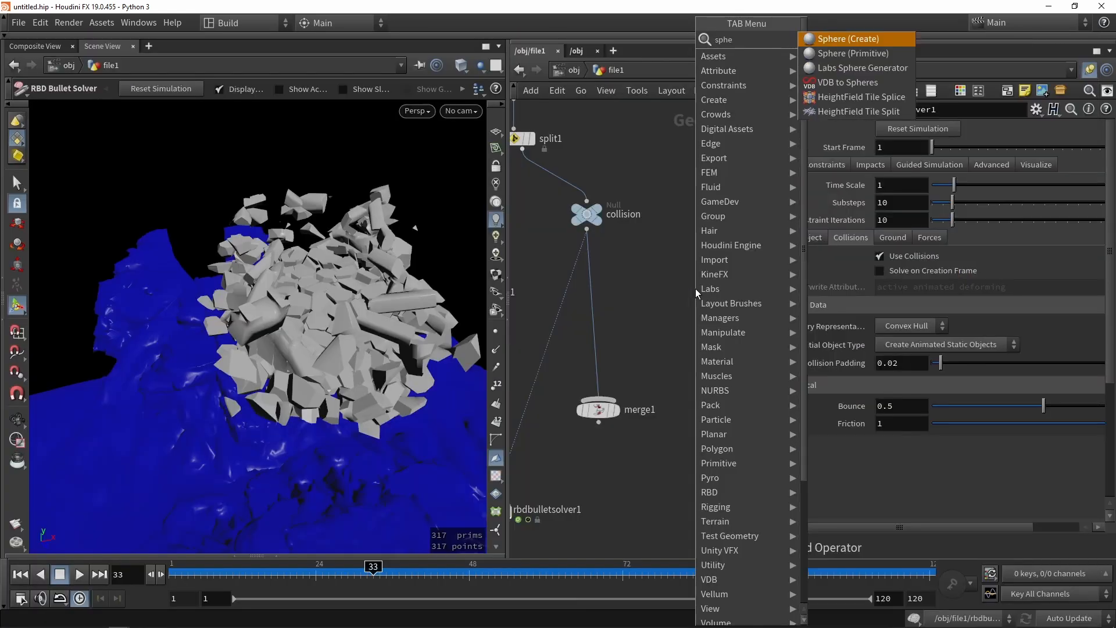
{"action": "left_click", "coordinate": [689, 292]}
{"action": "scroll", "coordinate": [690, 292], "scroll_direction": "up", "scroll_amount": 2}
{"action": "left_click_drag", "start_coordinate": [690, 292], "coordinate": [606, 361]}
{"action": "scroll", "coordinate": [644, 265], "scroll_direction": "down", "scroll_amount": 2}
{"action": "left_click_drag", "start_coordinate": [349, 337], "coordinate": [343, 423], "text": "alt"}
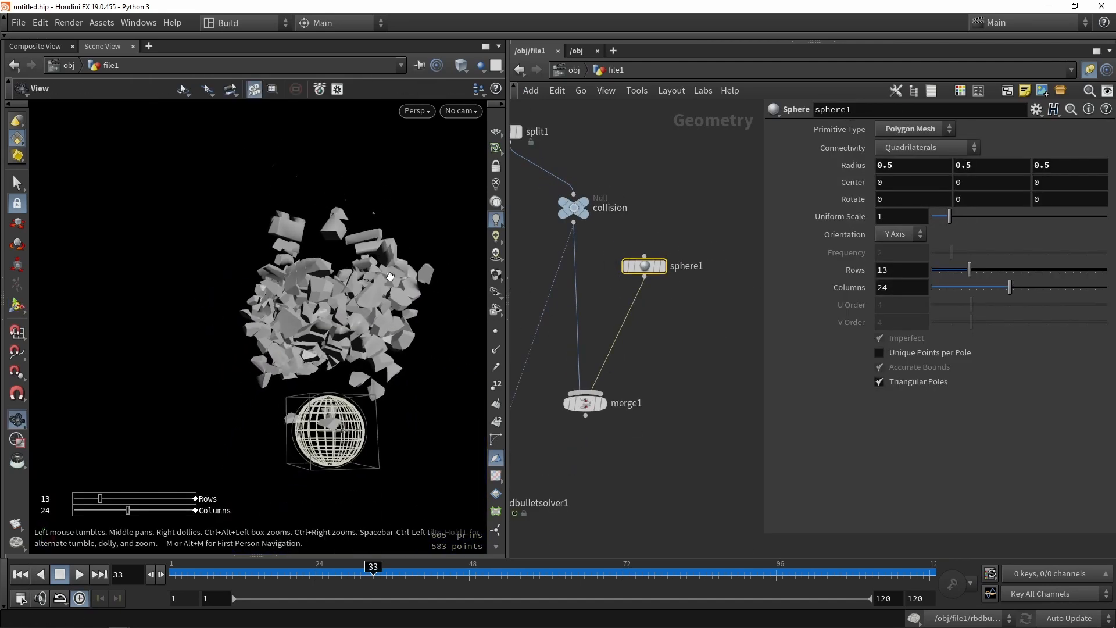
Display merge1 and reshape sphere1 above the terrain with a Y radius of 1.09428 and a Y center of 1.76401
{"action": "left_click", "coordinate": [606, 405]}
{"action": "left_click_drag", "start_coordinate": [395, 381], "coordinate": [344, 254], "text": "alt"}
{"action": "left_click", "coordinate": [650, 267]}
{"action": "middle_click_drag", "start_coordinate": [592, 452], "coordinate": [637, 359]}
{"action": "scroll", "coordinate": [637, 359], "scroll_direction": "down", "scroll_amount": 2}
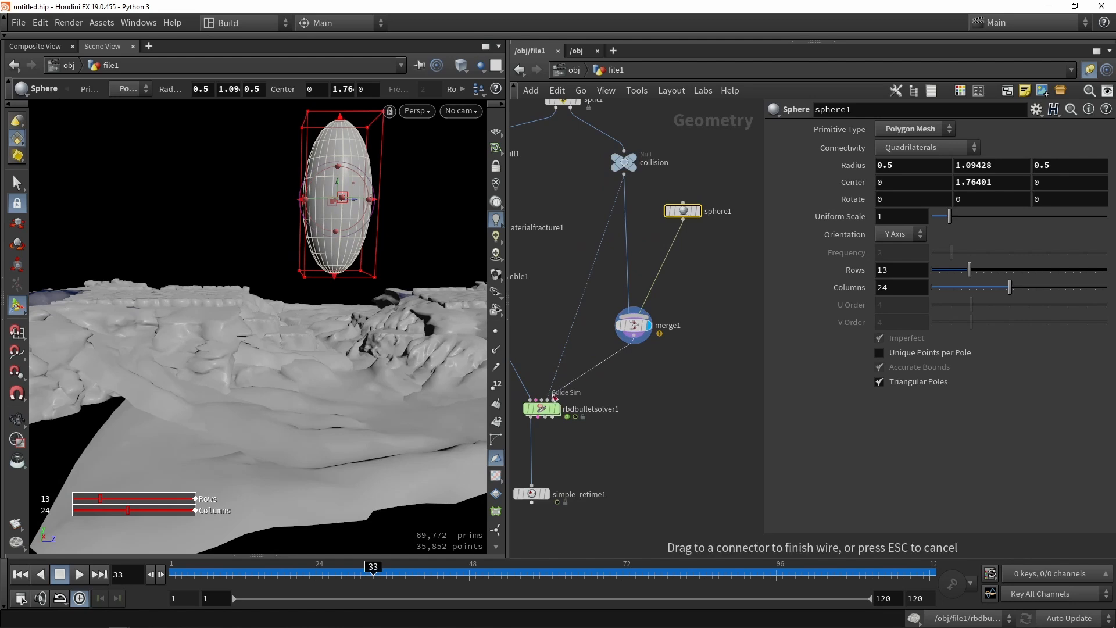
Feed merge1 into the RBD Bullet Solver as its collision geometry, display the solver and replay the simulation from frame 1
{"action": "left_click", "coordinate": [560, 414]}
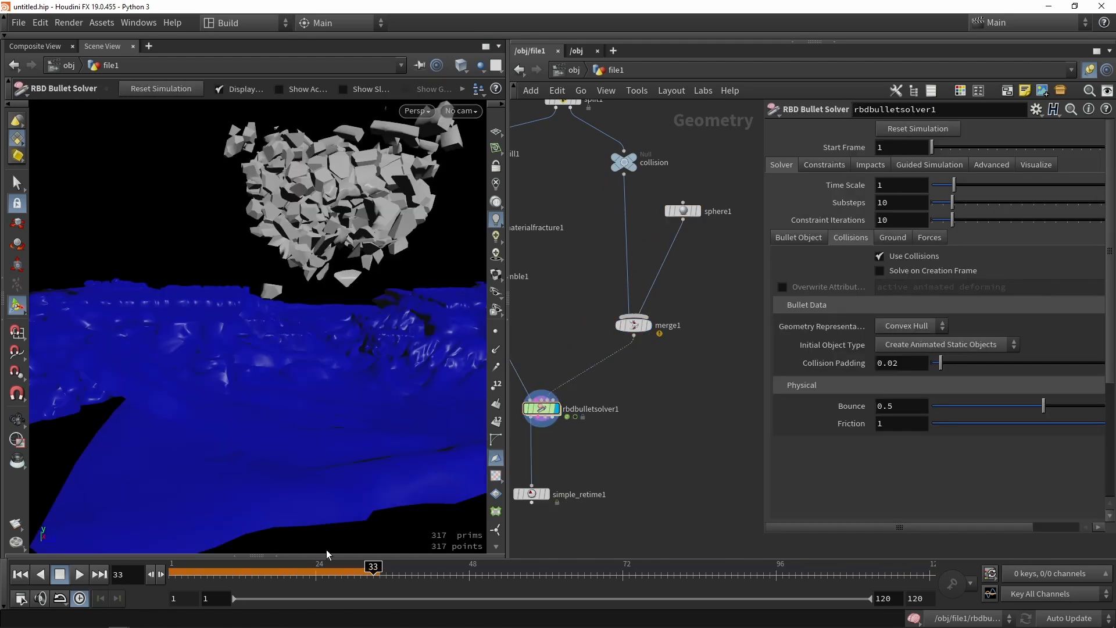
{"action": "left_click_drag", "start_coordinate": [287, 571], "coordinate": [157, 574]}
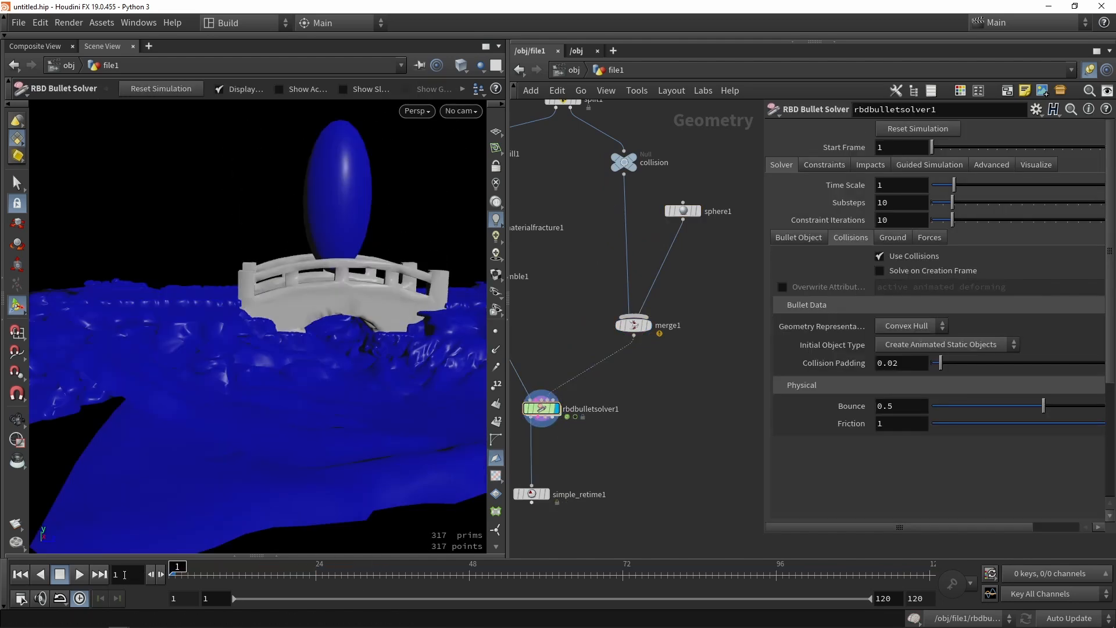
{"action": "left_click_drag", "start_coordinate": [331, 224], "coordinate": [297, 289], "text": "alt"}
{"action": "scroll", "coordinate": [351, 323], "scroll_direction": "up", "scroll_amount": 3}
{"action": "scroll", "coordinate": [297, 290], "scroll_direction": "down", "scroll_amount": 3}
{"action": "left_click", "coordinate": [81, 574]}
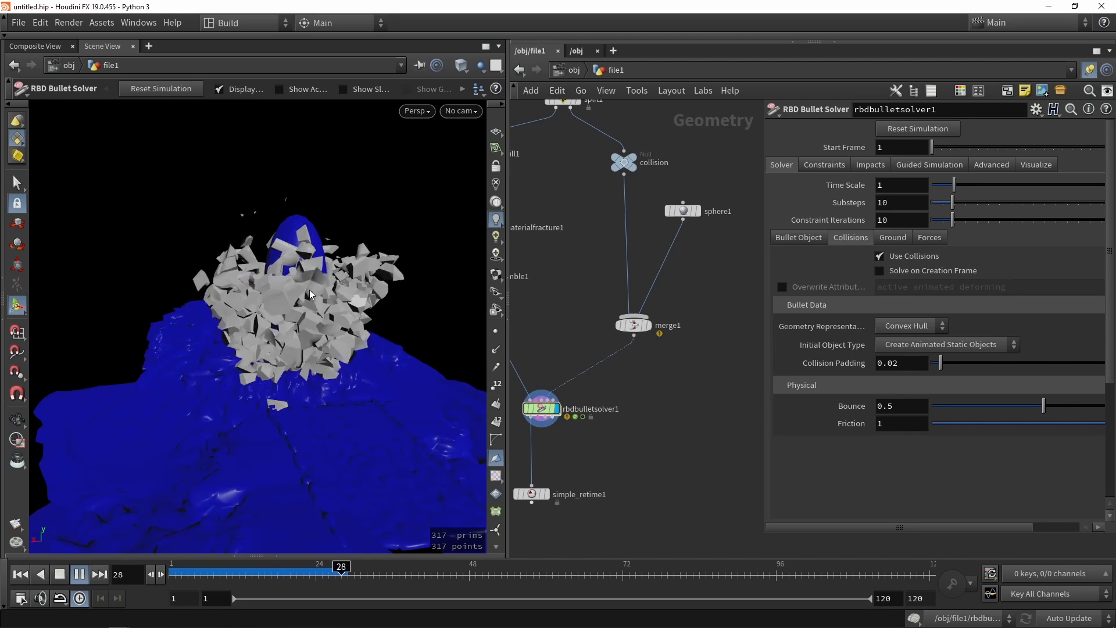
{"action": "mouse_move", "coordinate": [324, 291]}
{"action": "left_mouse_down", "text": "alt"}
{"action": "mouse_move", "coordinate": [279, 265]}
{"action": "mouse_move", "coordinate": [260, 298]}
{"action": "mouse_move", "coordinate": [214, 301]}
{"action": "mouse_move", "coordinate": [303, 297]}
{"action": "left_mouse_up", "text": "alt"}
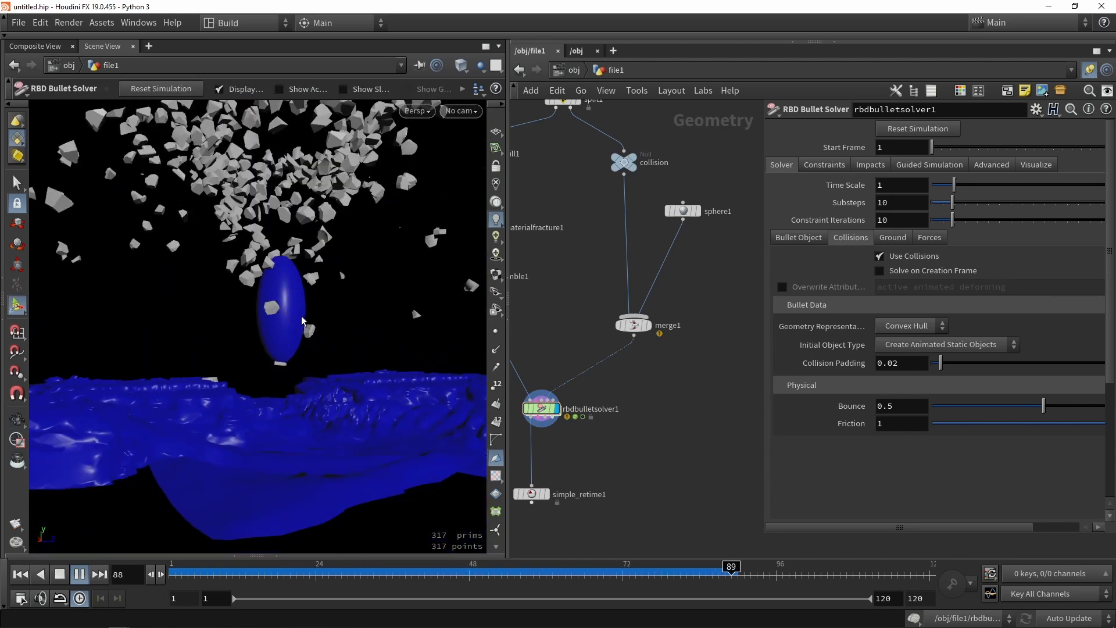
{"action": "left_click", "coordinate": [80, 574]}
Display the Simple Retime node and play the reversed simulation with the sphere collider from the first frame
{"action": "middle_click_drag", "start_coordinate": [593, 461], "coordinate": [657, 372]}
{"action": "left_click", "coordinate": [612, 410]}
{"action": "left_click_drag", "start_coordinate": [201, 573], "coordinate": [167, 574]}
{"action": "left_click", "coordinate": [83, 575]}
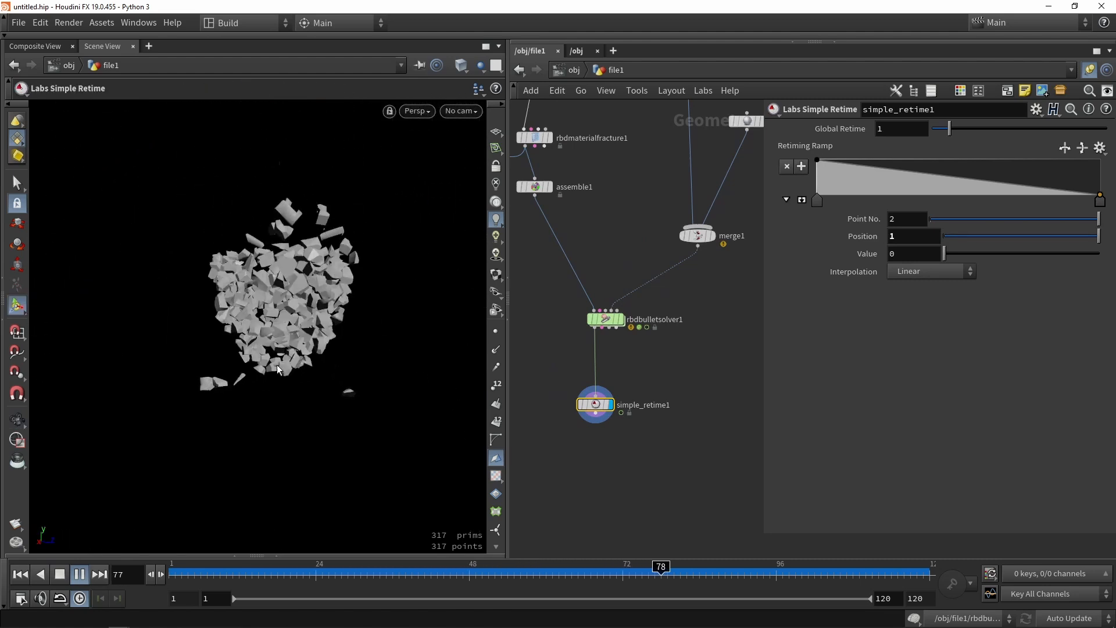
{"action": "key", "text": "Escape"}
{"action": "left_click_drag", "start_coordinate": [280, 402], "coordinate": [331, 386], "text": "alt"}
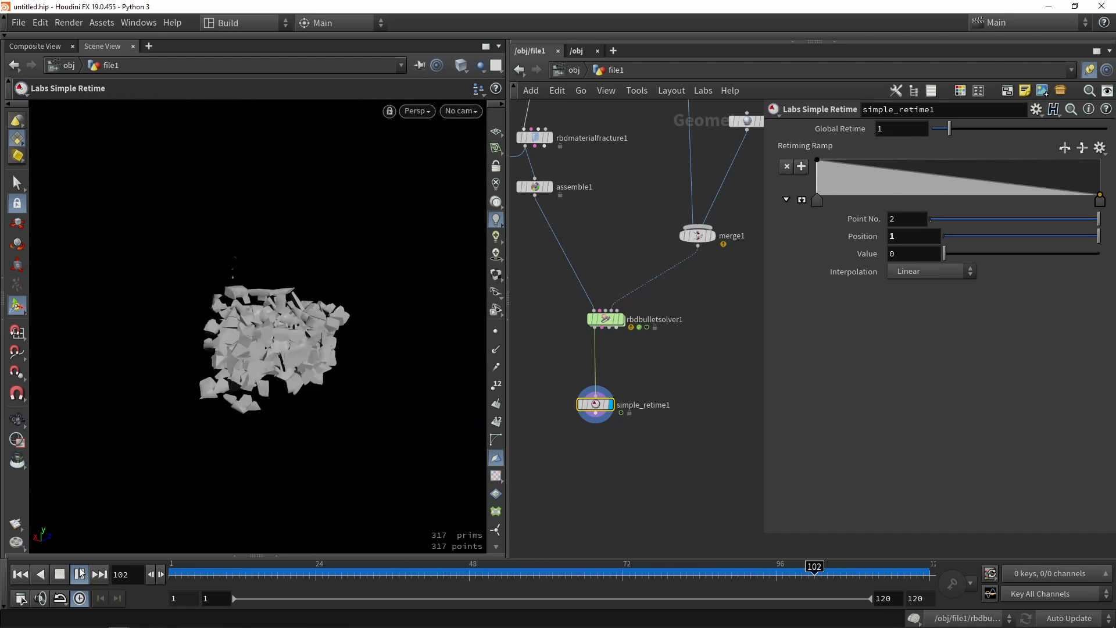
{"action": "left_click", "coordinate": [60, 574]}
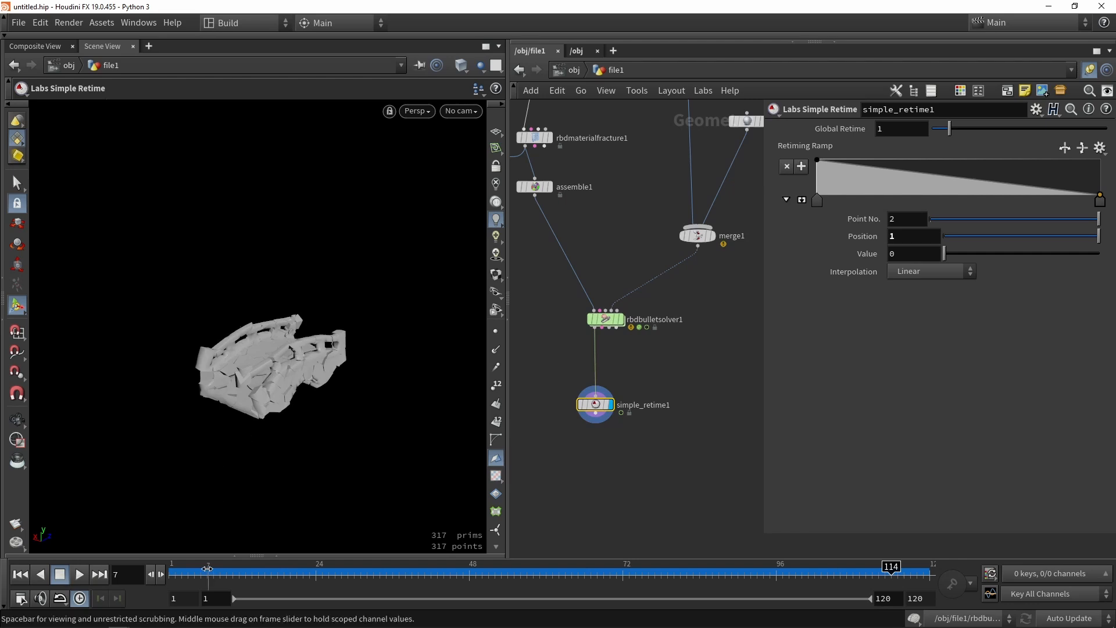
Scrub the retimed simulation to frame 52 and examine the swirling pieces up close and from different angles
{"action": "left_click_drag", "start_coordinate": [207, 568], "coordinate": [488, 552]}
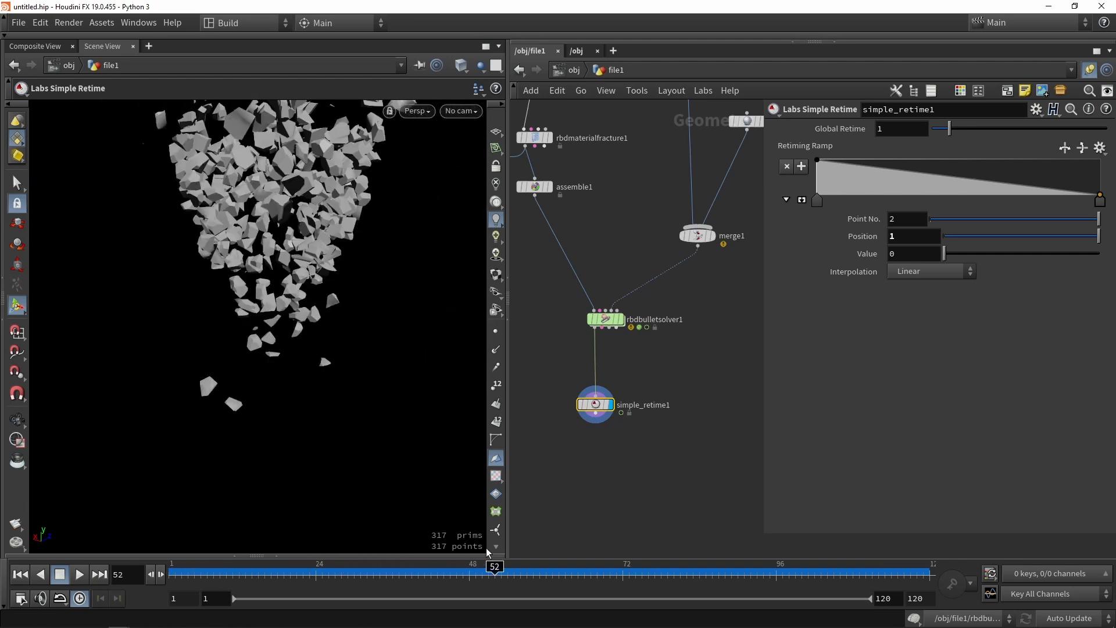
{"action": "left_click_drag", "start_coordinate": [302, 246], "coordinate": [326, 276], "text": "alt"}
{"action": "scroll", "coordinate": [316, 268], "scroll_direction": "up", "scroll_amount": 4}
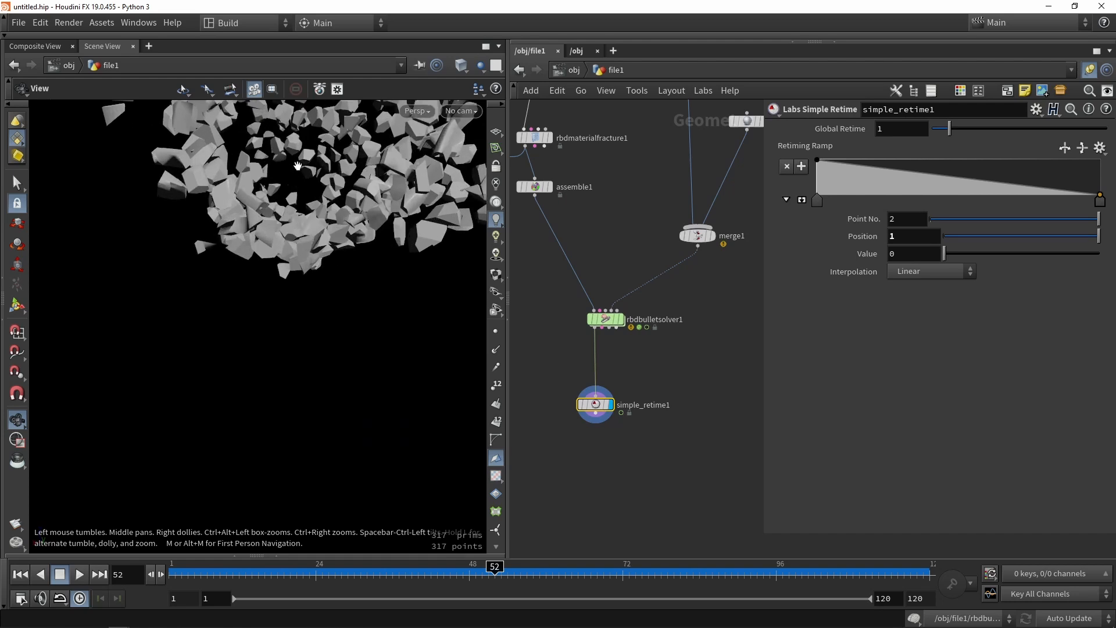
{"action": "middle_click_drag", "start_coordinate": [307, 262], "coordinate": [307, 309]}
{"action": "scroll", "coordinate": [307, 309], "scroll_direction": "down", "scroll_amount": 4}
{"action": "left_click_drag", "start_coordinate": [305, 305], "coordinate": [284, 224], "text": "alt"}
Select and display the RBD Material Fracture node, framing the fractured bridge in the viewport
{"action": "left_click", "coordinate": [621, 319]}
{"action": "middle_click_drag", "start_coordinate": [552, 143], "coordinate": [615, 239]}
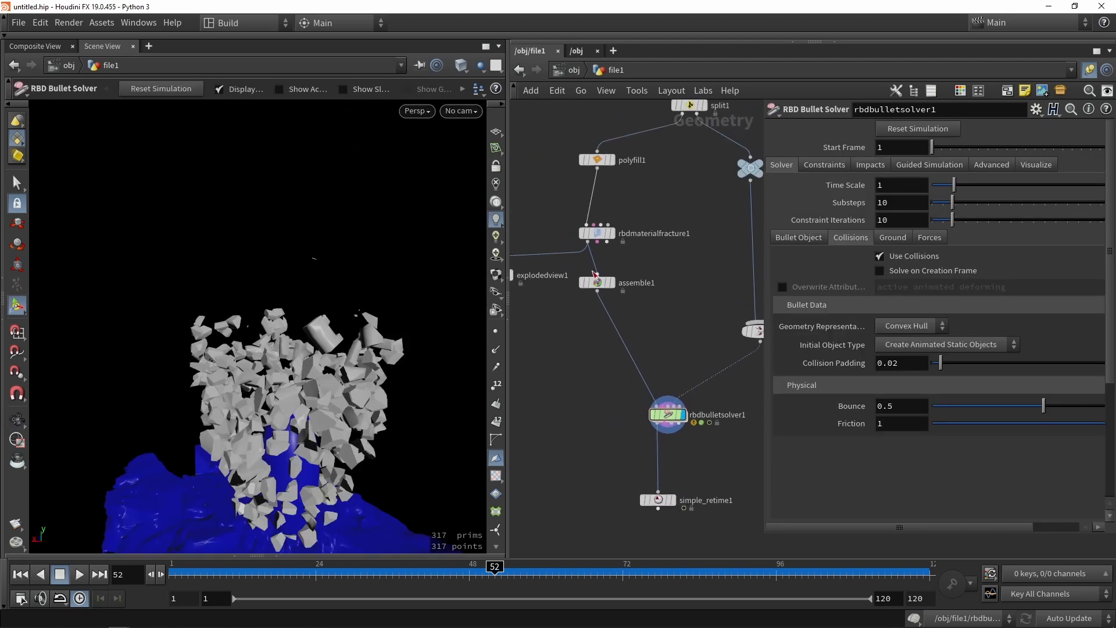
{"action": "scroll", "coordinate": [614, 239], "scroll_direction": "up", "scroll_amount": 2}
{"action": "left_click", "coordinate": [618, 236]}
{"action": "left_click", "coordinate": [595, 231]}
{"action": "key", "text": "space+g"}
{"action": "left_click_drag", "start_coordinate": [293, 304], "coordinate": [299, 277]}
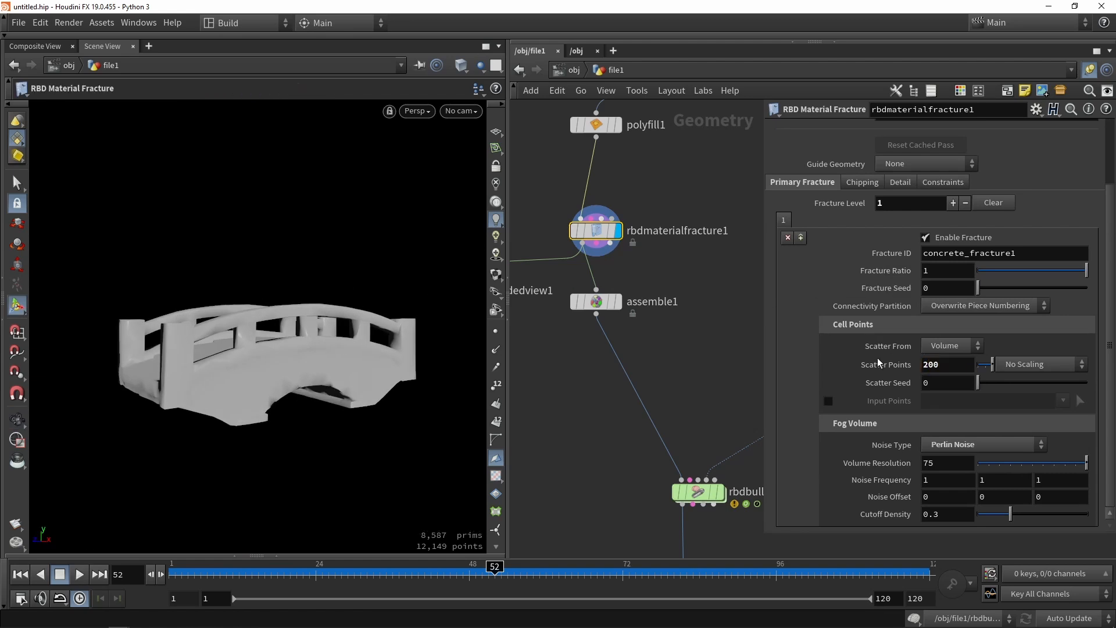
Select and display the Assemble node and examine the packed bridge in shaded and wireframe views
{"action": "left_click", "coordinate": [618, 302]}
{"action": "left_click", "coordinate": [601, 303]}
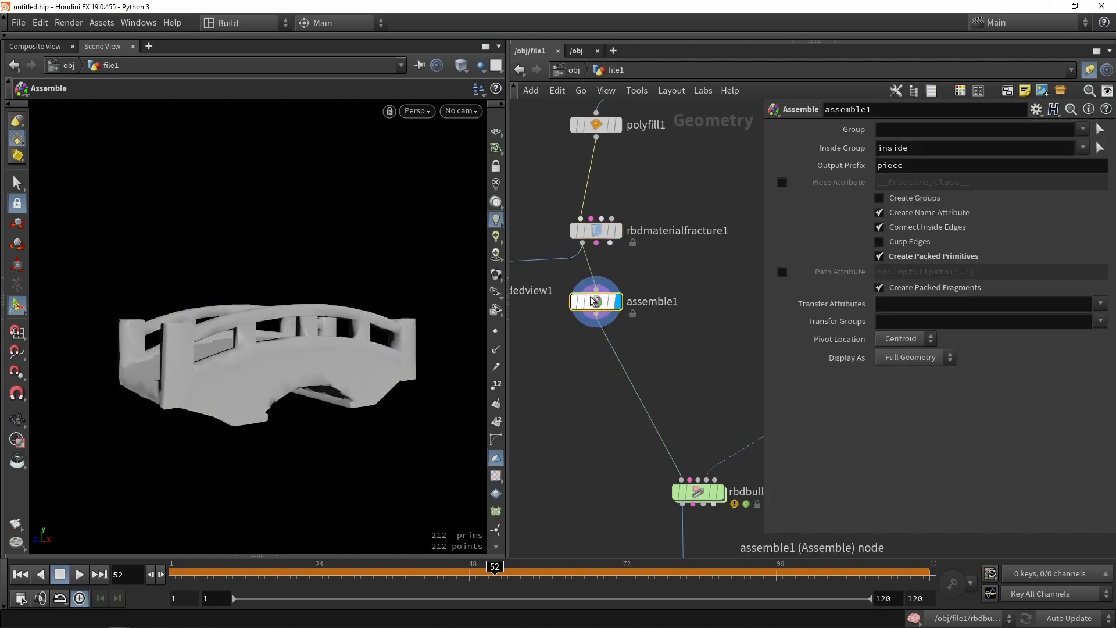
{"action": "left_click_drag", "start_coordinate": [439, 296], "coordinate": [419, 326]}
{"action": "key", "text": "shift+w"}
{"action": "key", "text": "shift+w"}
{"action": "middle_click_drag", "start_coordinate": [668, 467], "coordinate": [630, 356]}
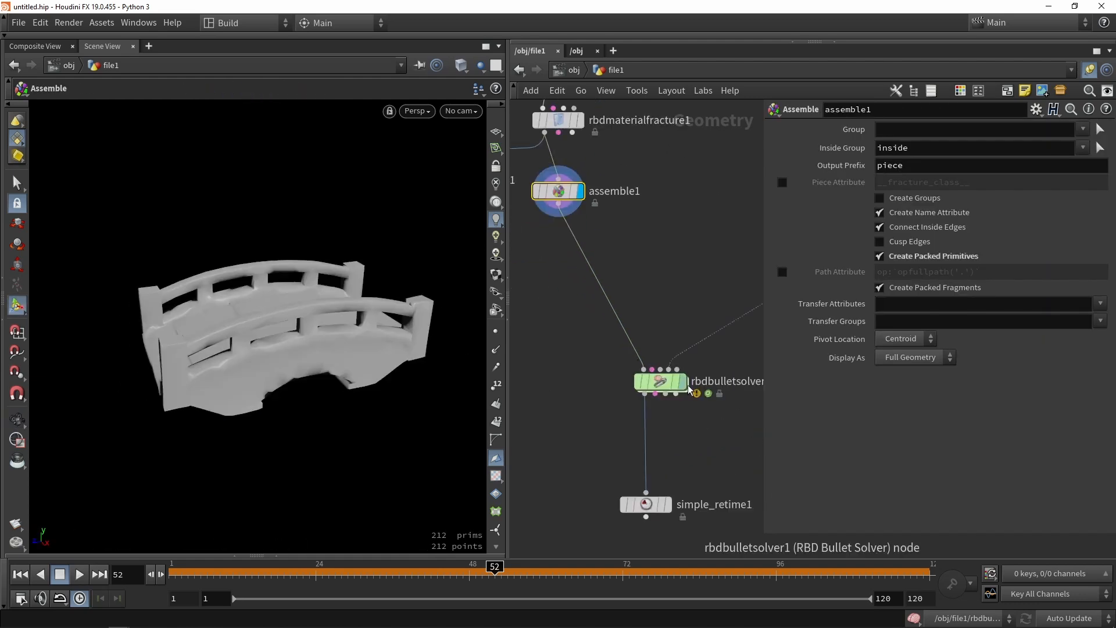
Display the RBD Bullet Solver and play the simulation from frame 1, viewing the rising pieces from a lower angle
{"action": "left_click", "coordinate": [682, 382]}
{"action": "left_click", "coordinate": [661, 382]}
{"action": "left_click_drag", "start_coordinate": [303, 574], "coordinate": [100, 574]}
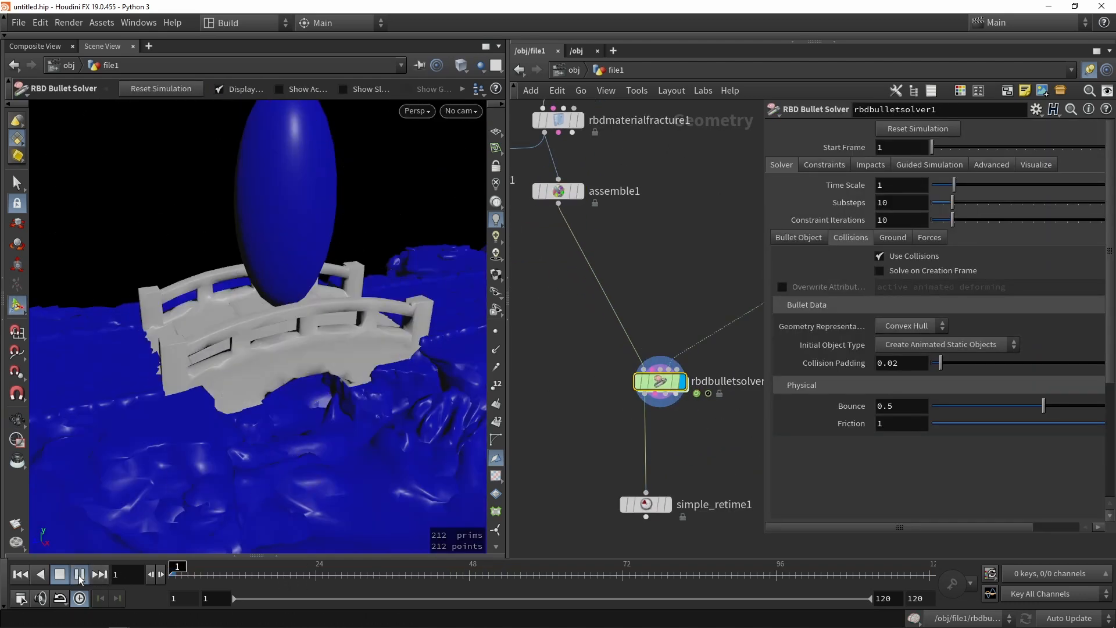
{"action": "left_click", "coordinate": [78, 575]}
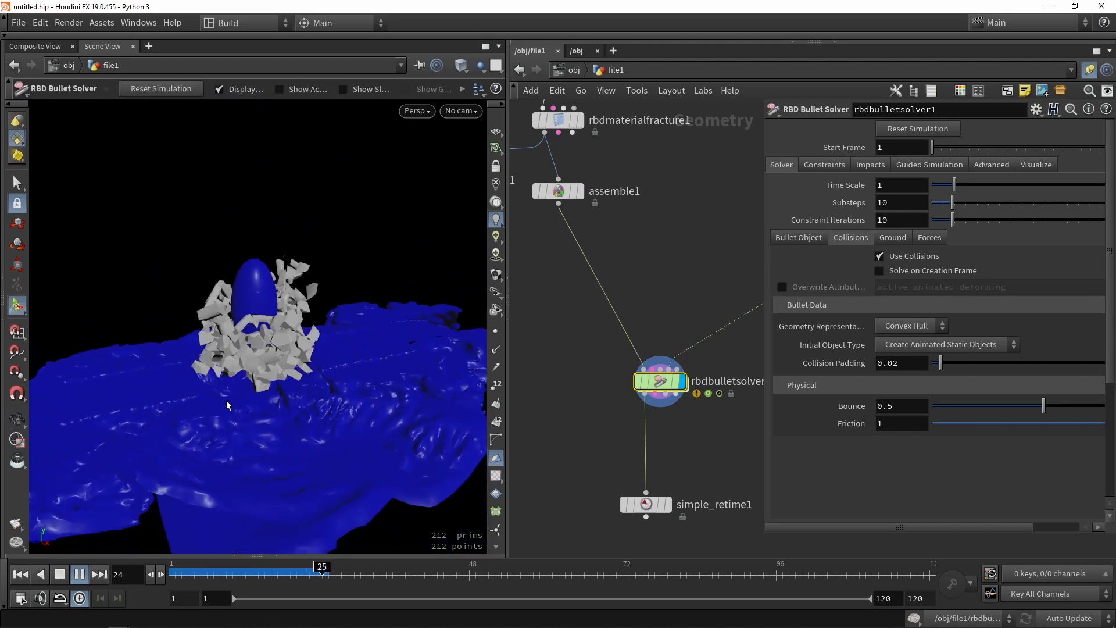
{"action": "left_click_drag", "start_coordinate": [227, 401], "coordinate": [269, 328], "text": "alt"}
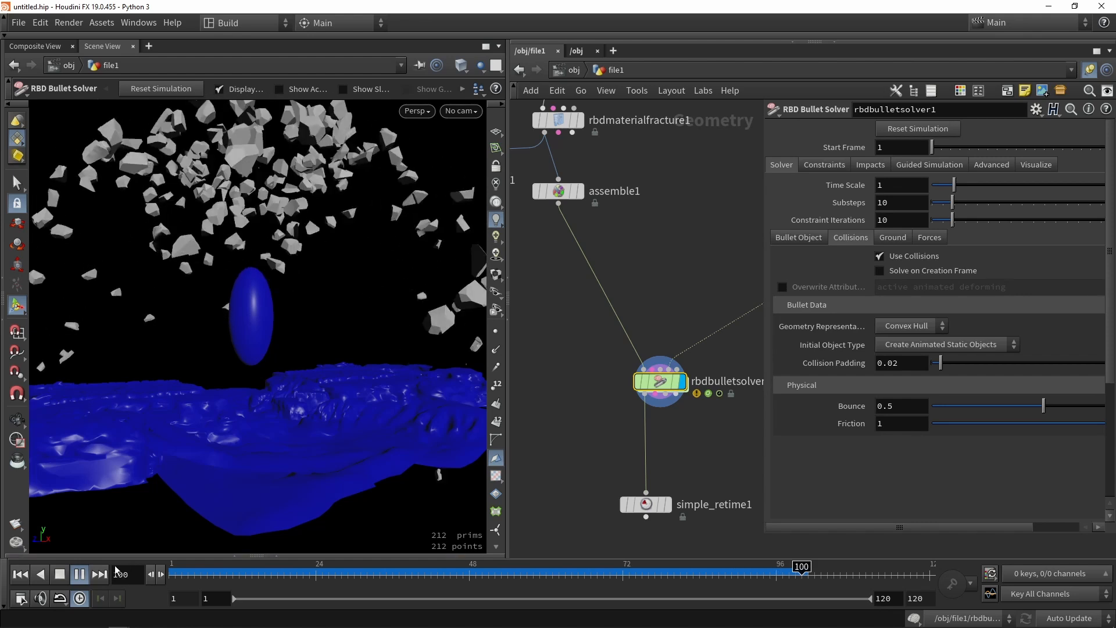
{"action": "left_click", "coordinate": [60, 576]}
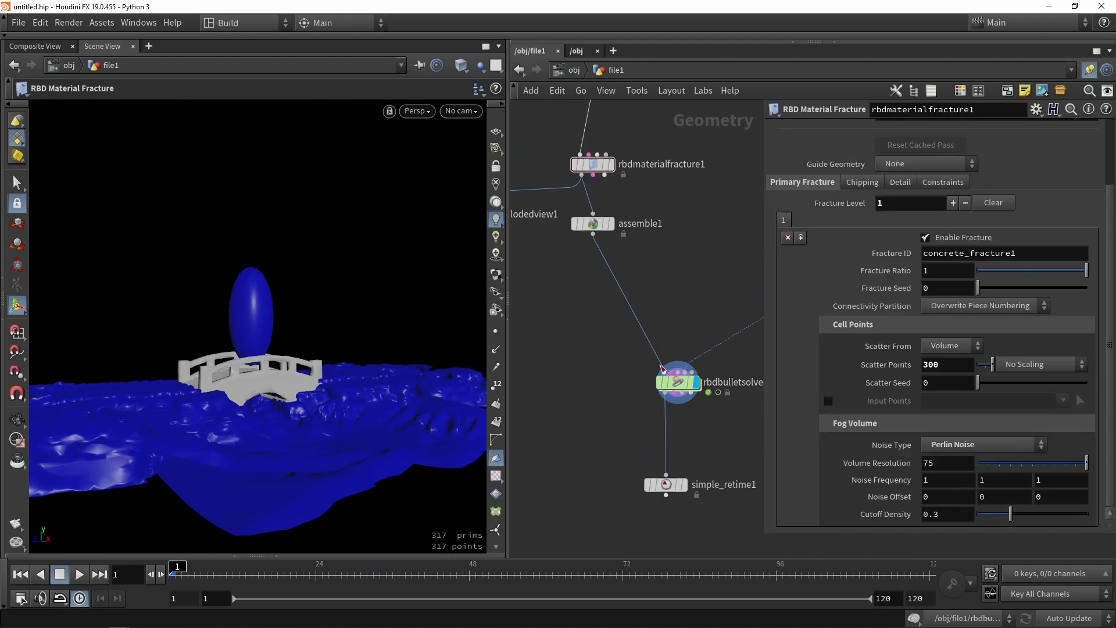
Return to frame 1 and set the POP Axis Force's Activation to the expression $F<90, showing its evaluated value
{"action": "mouse_move", "coordinate": [681, 390]}
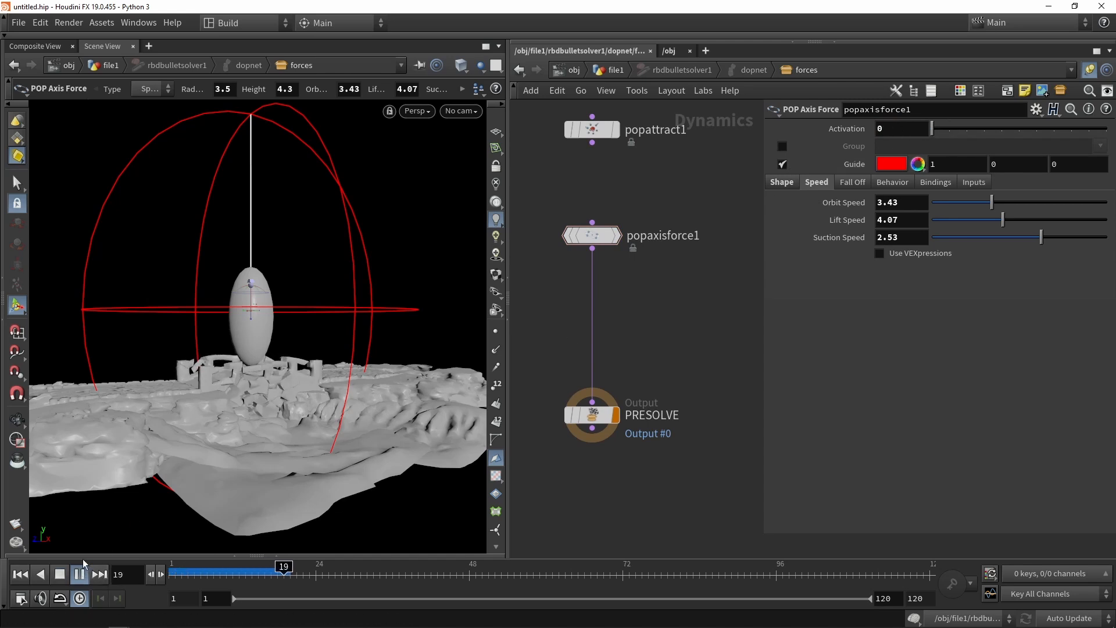
{"action": "left_click_drag", "start_coordinate": [261, 572], "coordinate": [231, 572]}
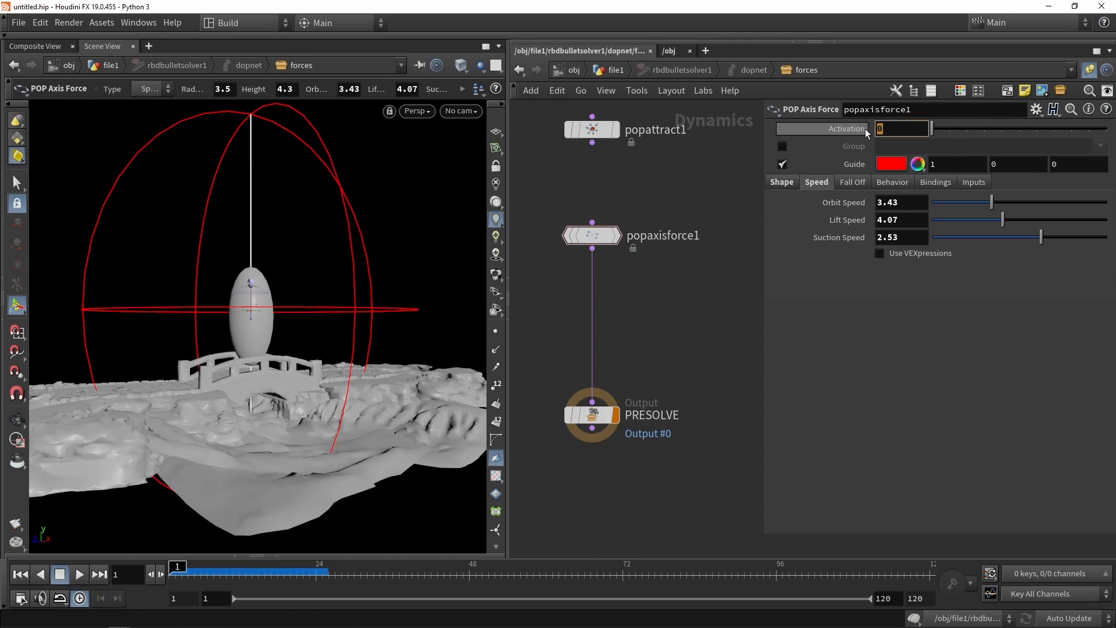
{"action": "type", "text": "$F<9"}
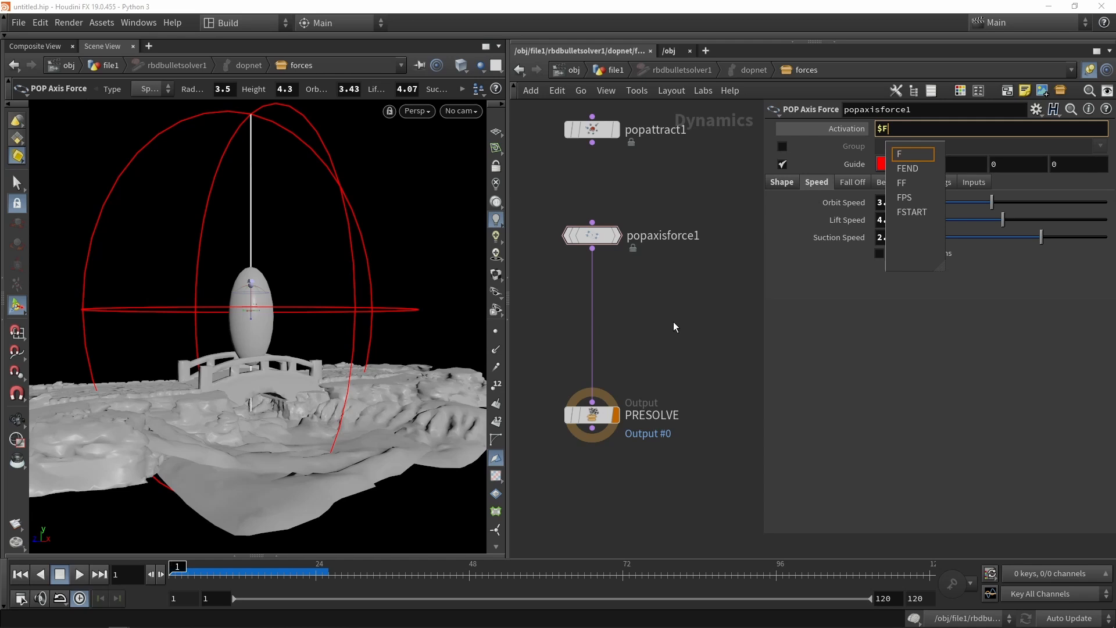
{"action": "type", "text": "<90"}
{"action": "key", "text": "Return"}
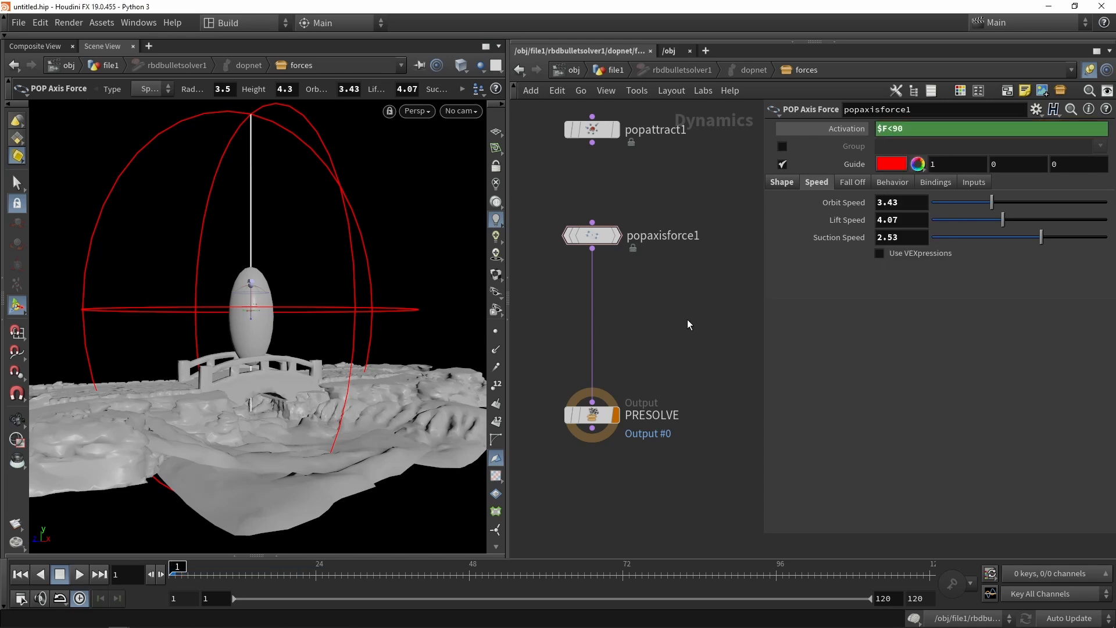
{"action": "left_click", "coordinate": [819, 133]}
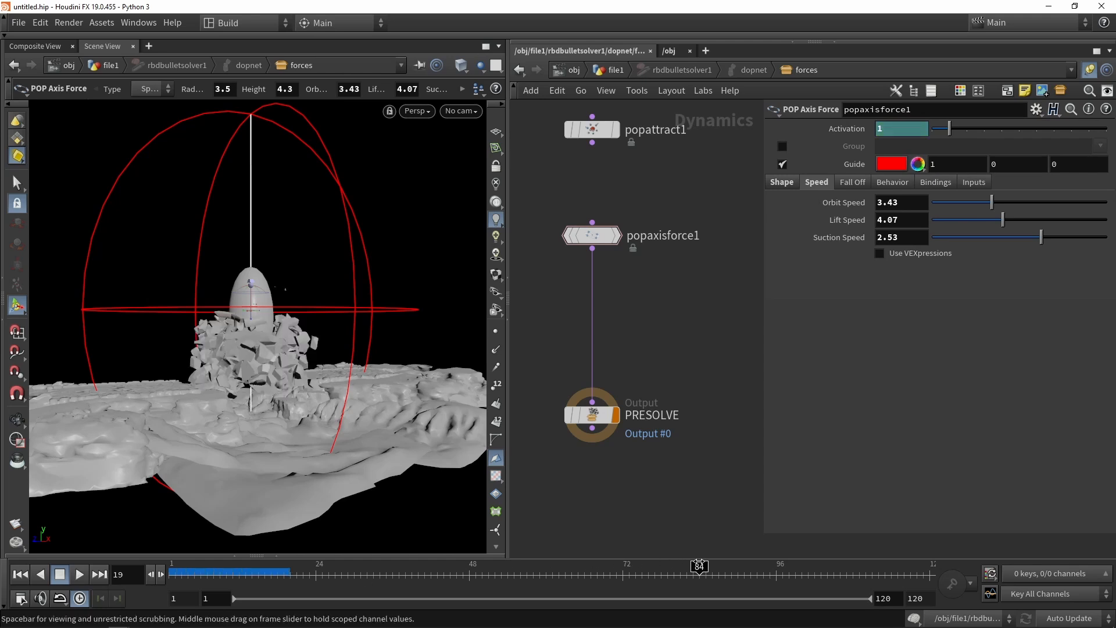
Scrub to frame 98 to check the activation cutoff, and replay the simulation from frame 1 while viewing it from different angles
{"action": "left_click", "coordinate": [787, 565]}
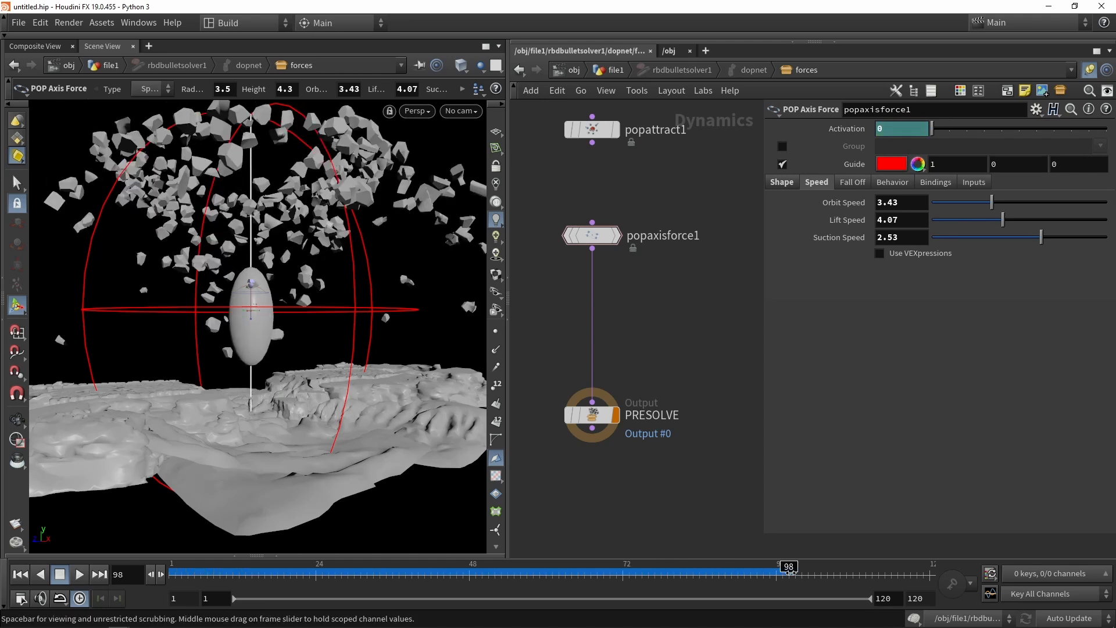
{"action": "left_click_drag", "start_coordinate": [790, 572], "coordinate": [156, 583]}
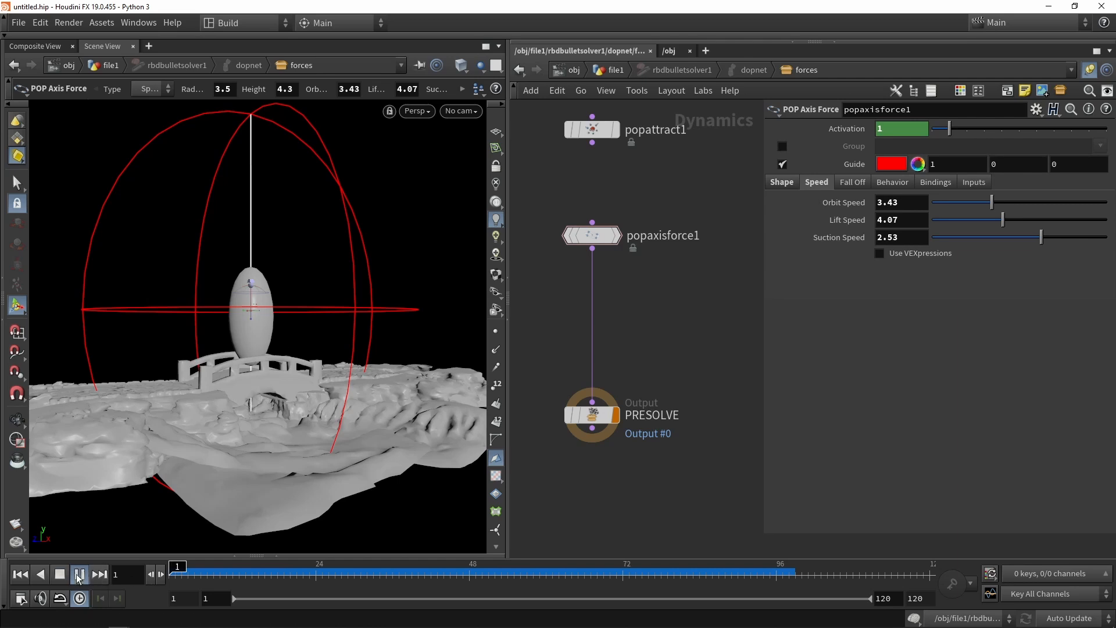
{"action": "left_click_drag", "start_coordinate": [351, 314], "coordinate": [345, 291], "text": "alt"}
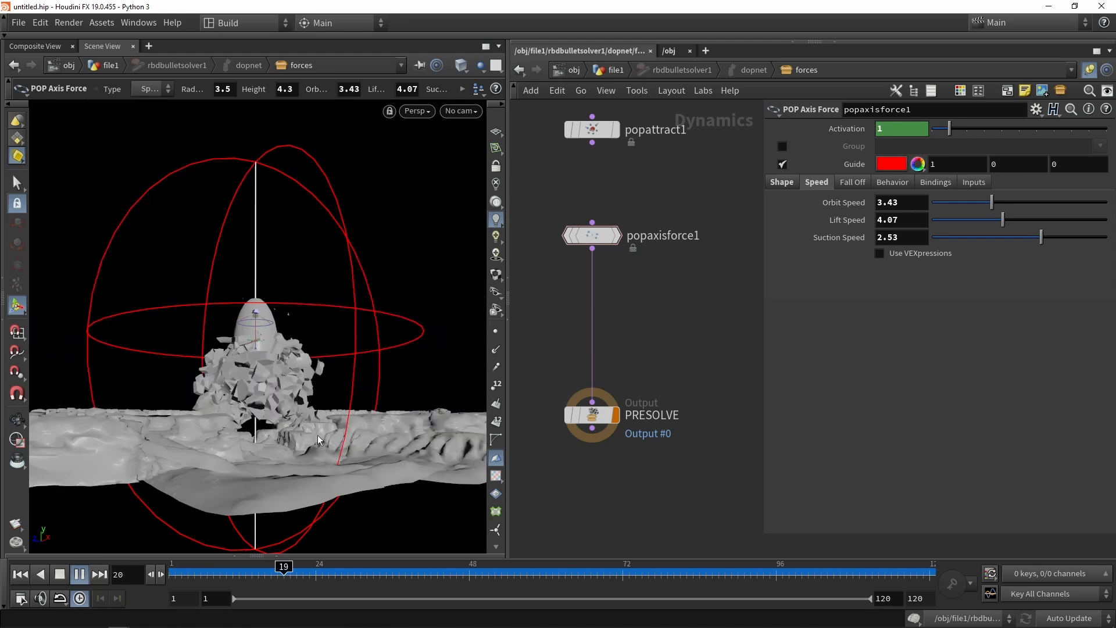
{"action": "left_click_drag", "start_coordinate": [319, 440], "coordinate": [342, 354], "text": "alt"}
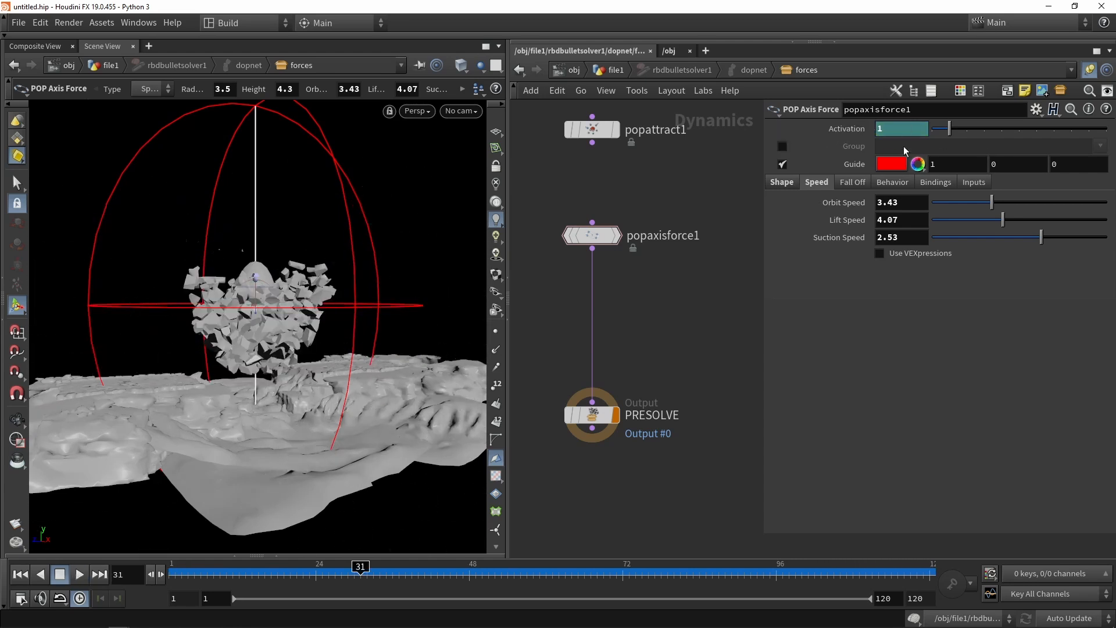
Return to the file1 network, display the Simple Retime node and play the reversed simulation from frame 1 for close inspection
{"action": "left_click", "coordinate": [613, 71]}
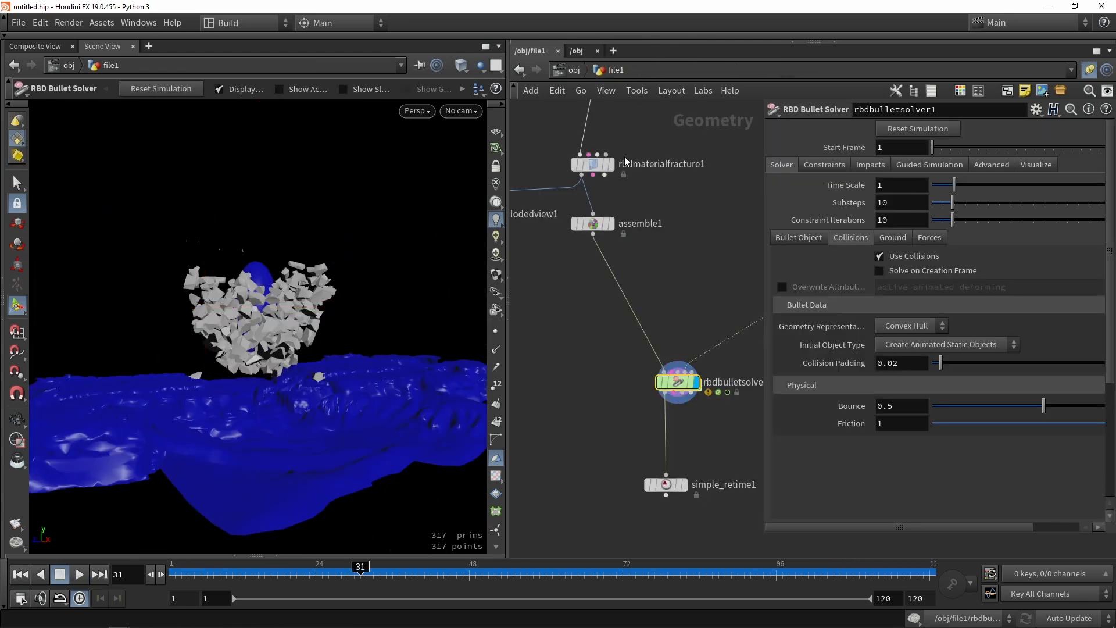
{"action": "left_click", "coordinate": [656, 408]}
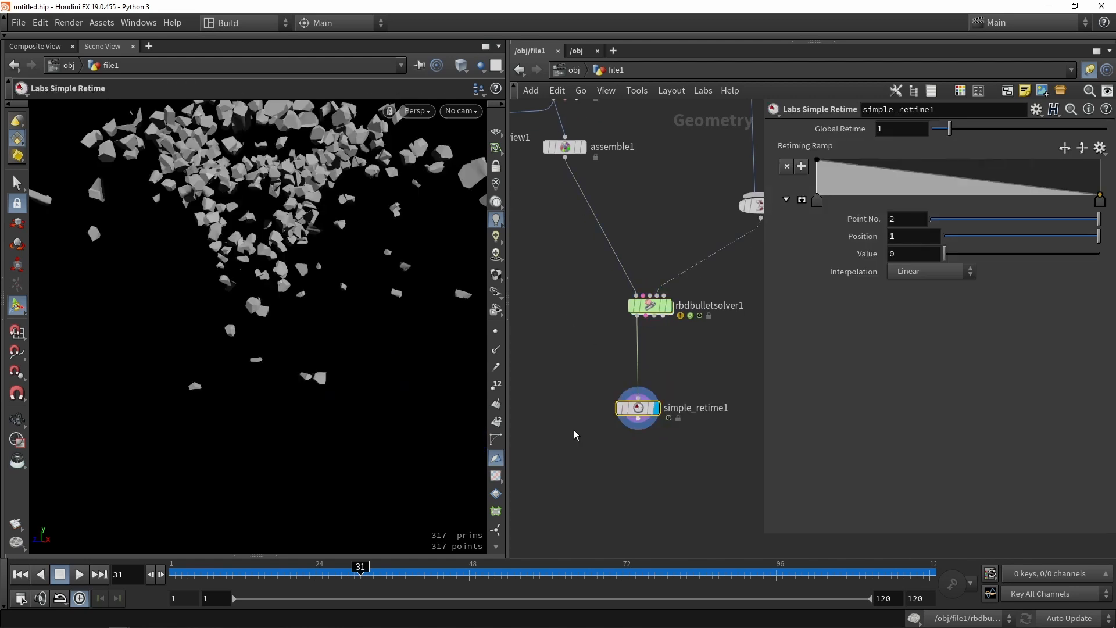
{"action": "left_click_drag", "start_coordinate": [303, 576], "coordinate": [100, 581]}
{"action": "left_click_drag", "start_coordinate": [184, 374], "coordinate": [202, 497]}
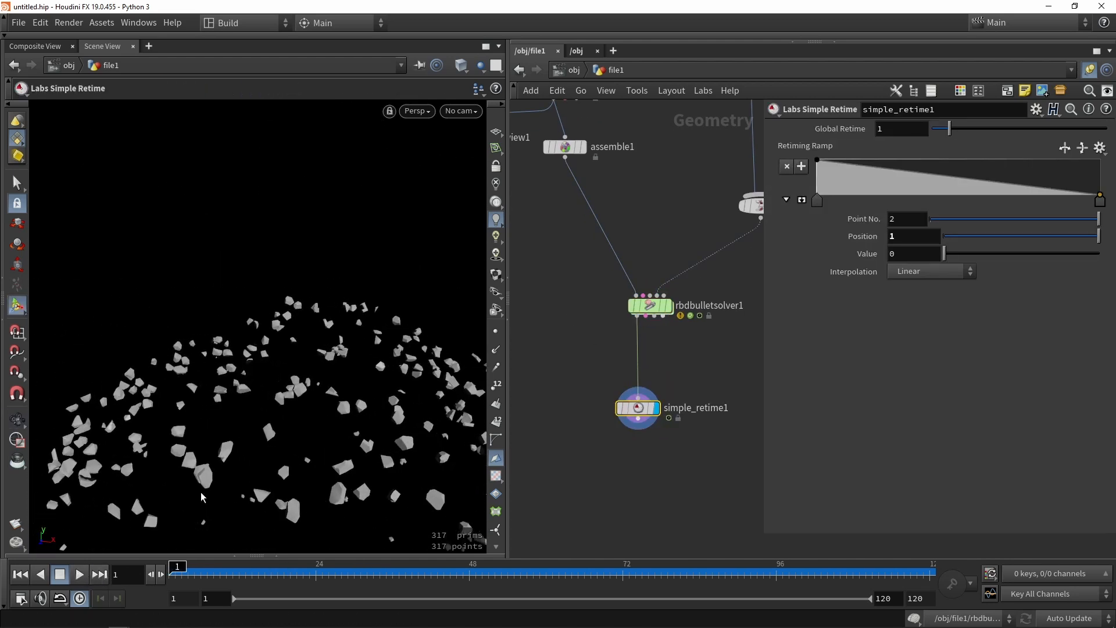
{"action": "left_click", "coordinate": [78, 574]}
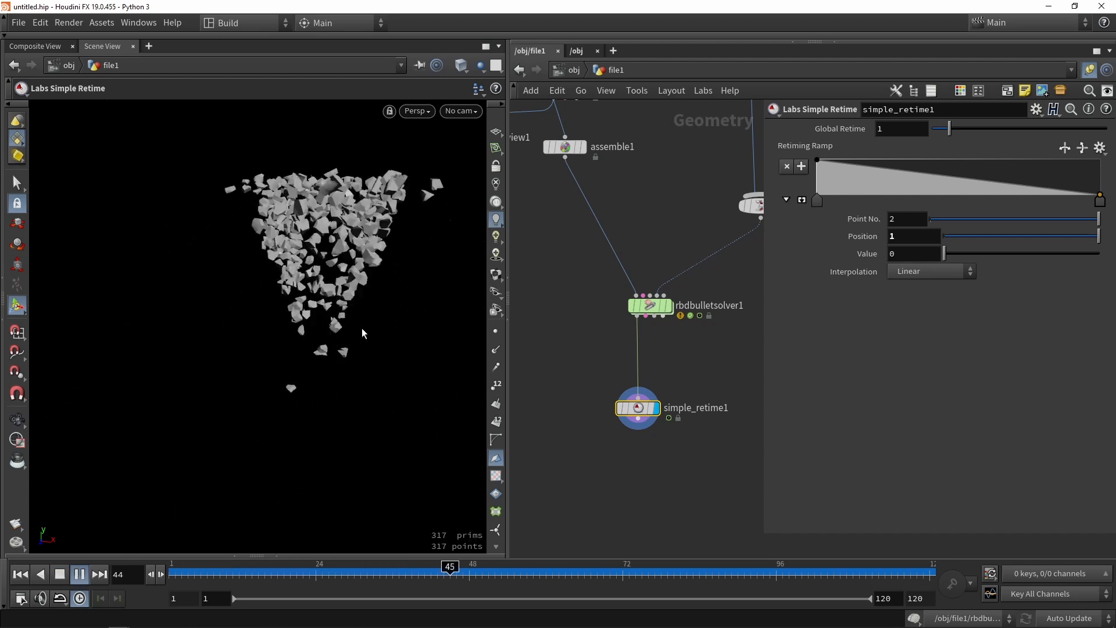
{"action": "scroll", "coordinate": [347, 290], "scroll_direction": "up", "scroll_amount": 5}
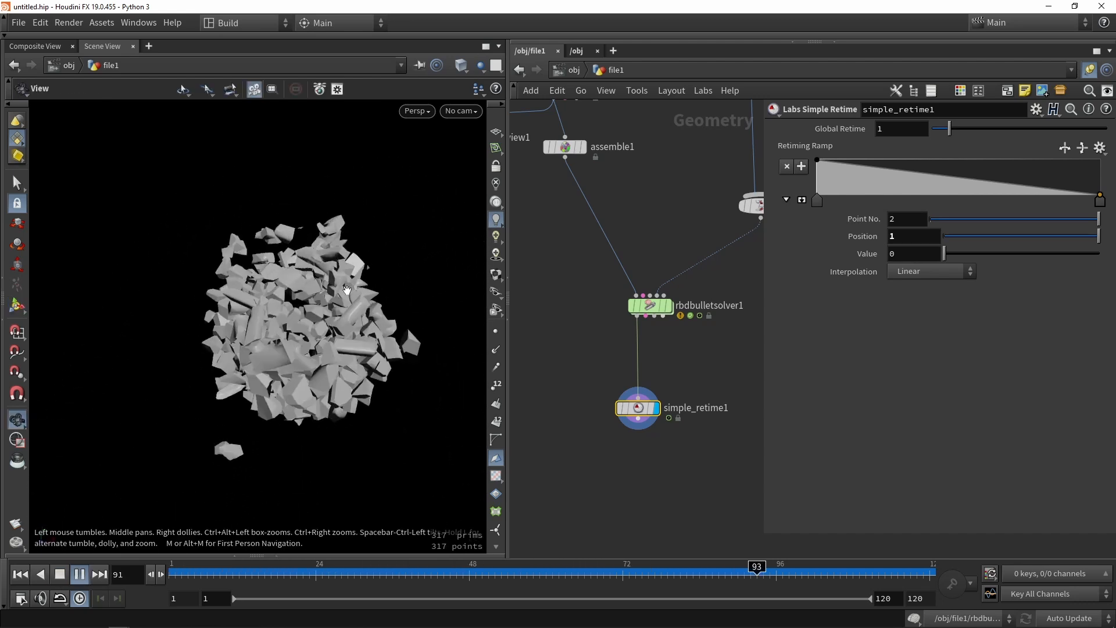
{"action": "key", "text": "Return"}
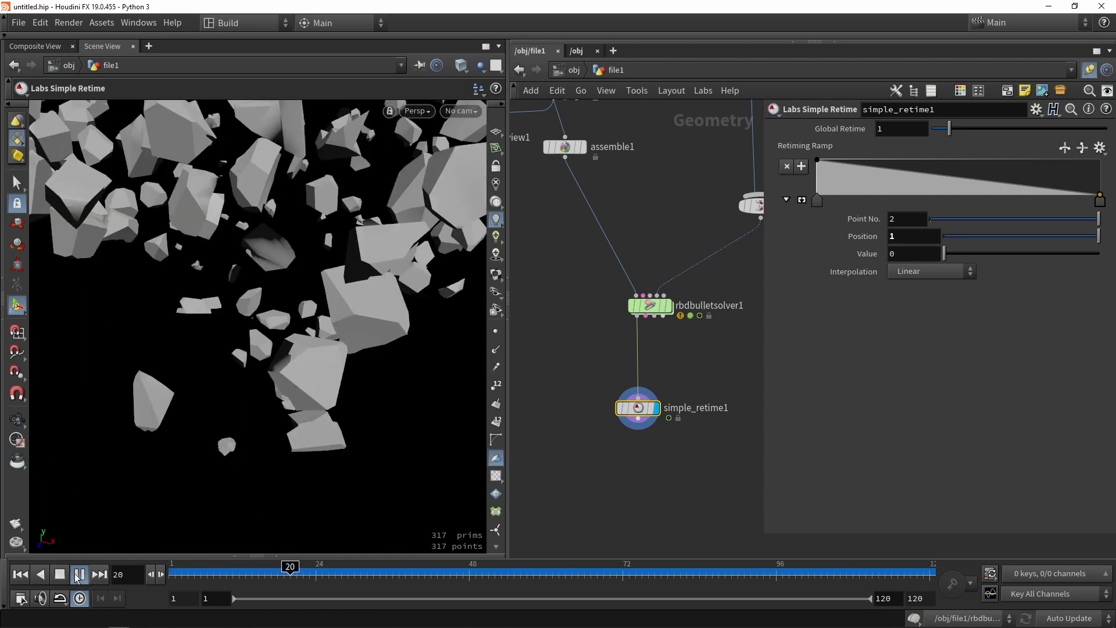
{"action": "left_click", "coordinate": [79, 575]}
Reopen the POP Axis Force inside the RBD Bullet Solver and examine the keyframe options and expression of its Activation parameter
{"action": "middle_click_drag", "start_coordinate": [587, 274], "coordinate": [601, 327]}
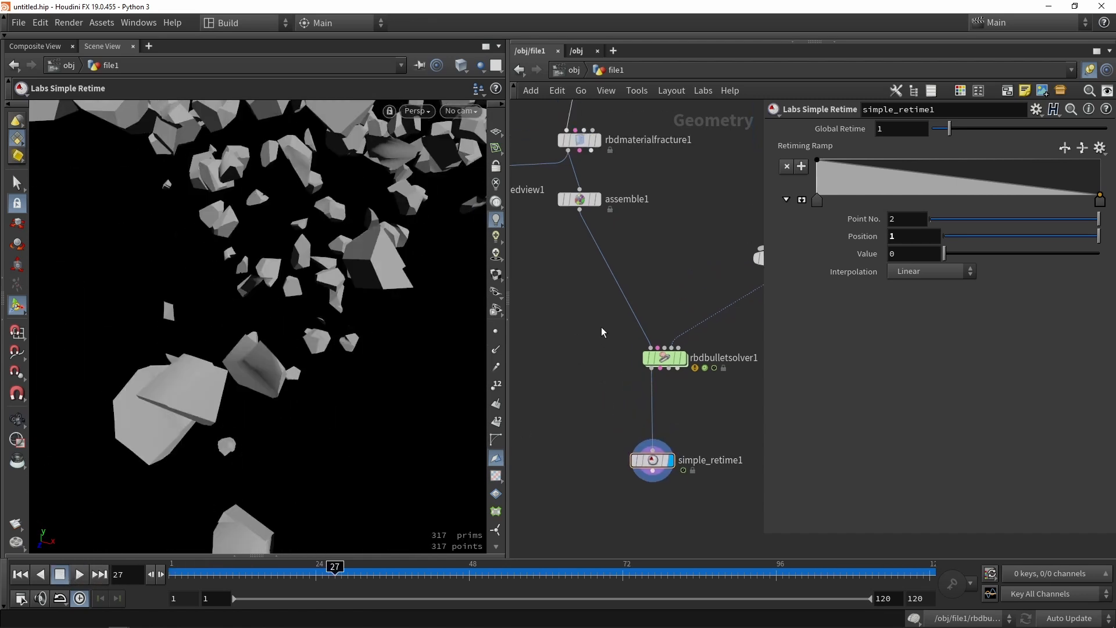
{"action": "left_click", "coordinate": [659, 358]}
{"action": "double_click", "coordinate": [659, 362]}
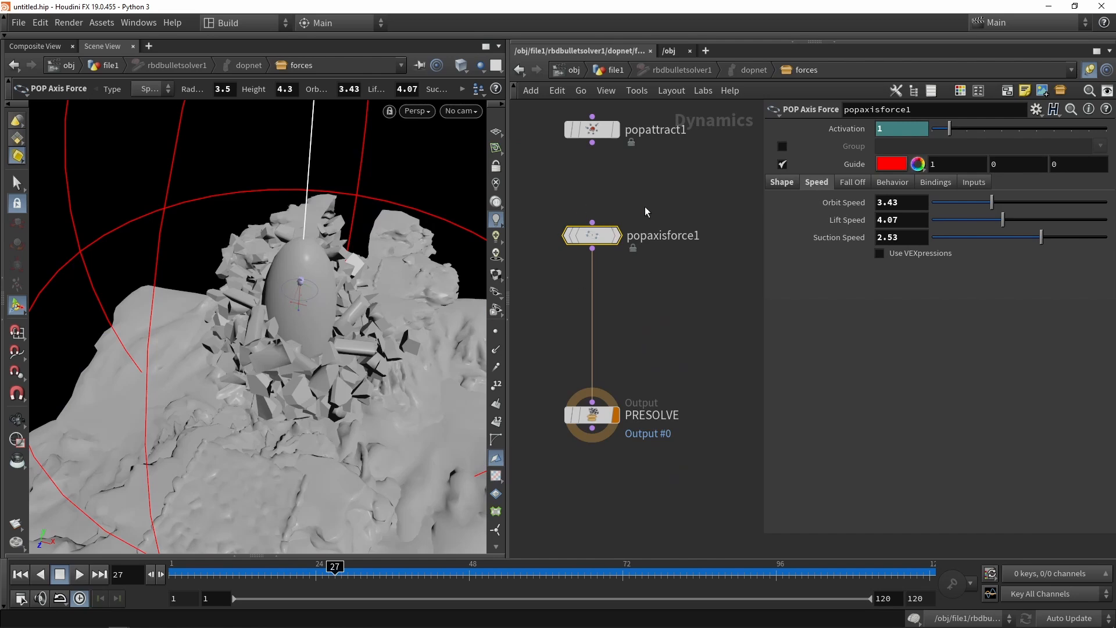
{"action": "right_click", "coordinate": [896, 129]}
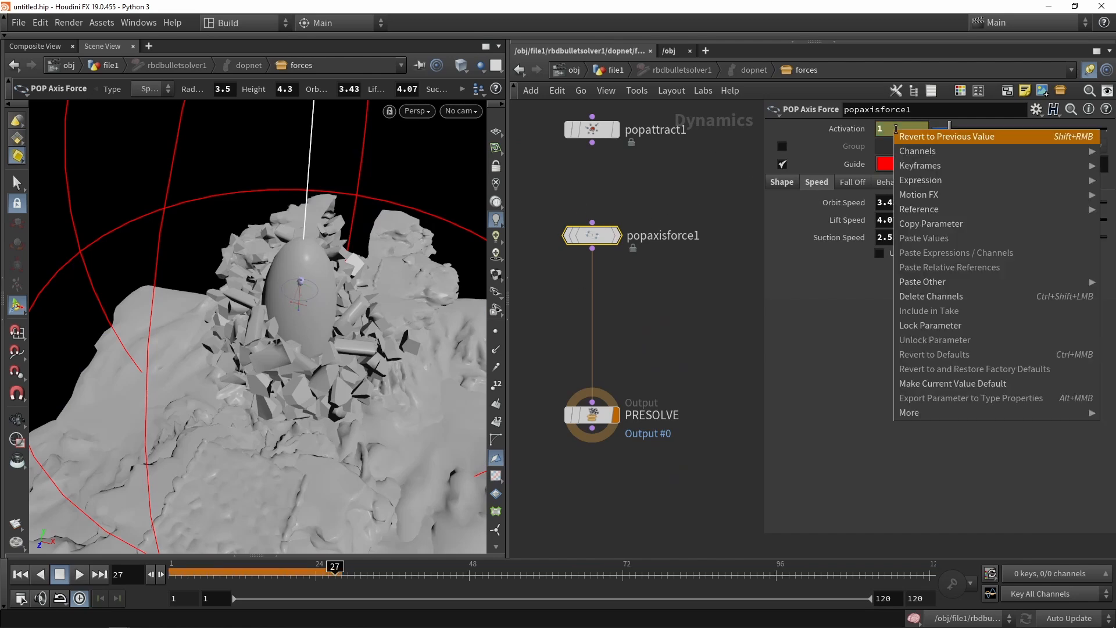
{"action": "mouse_move", "coordinate": [912, 179]}
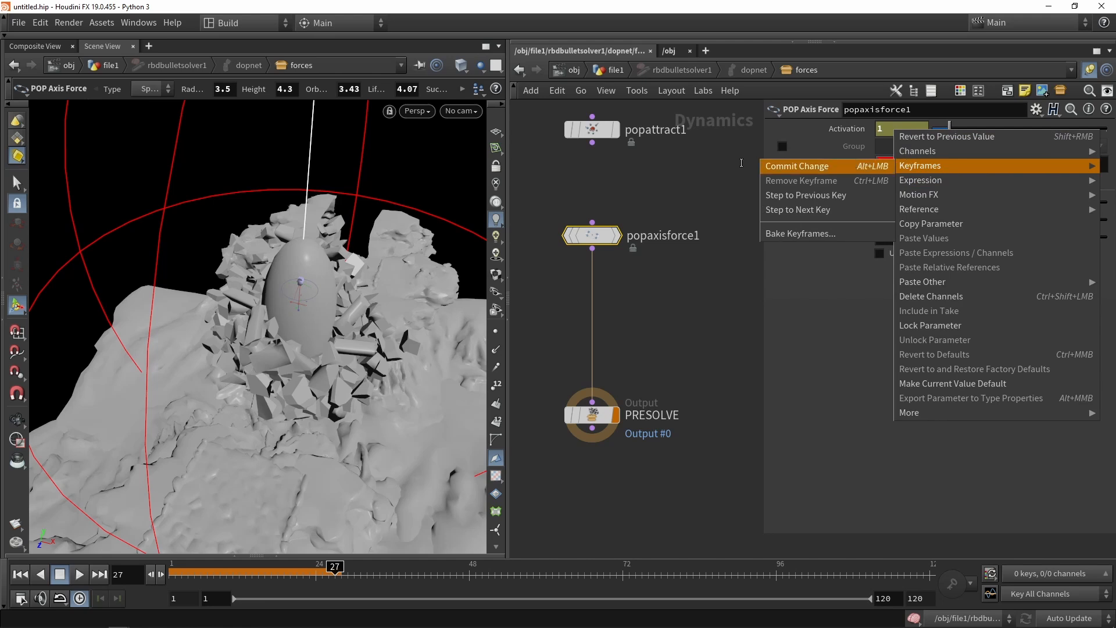
{"action": "left_click", "coordinate": [679, 196]}
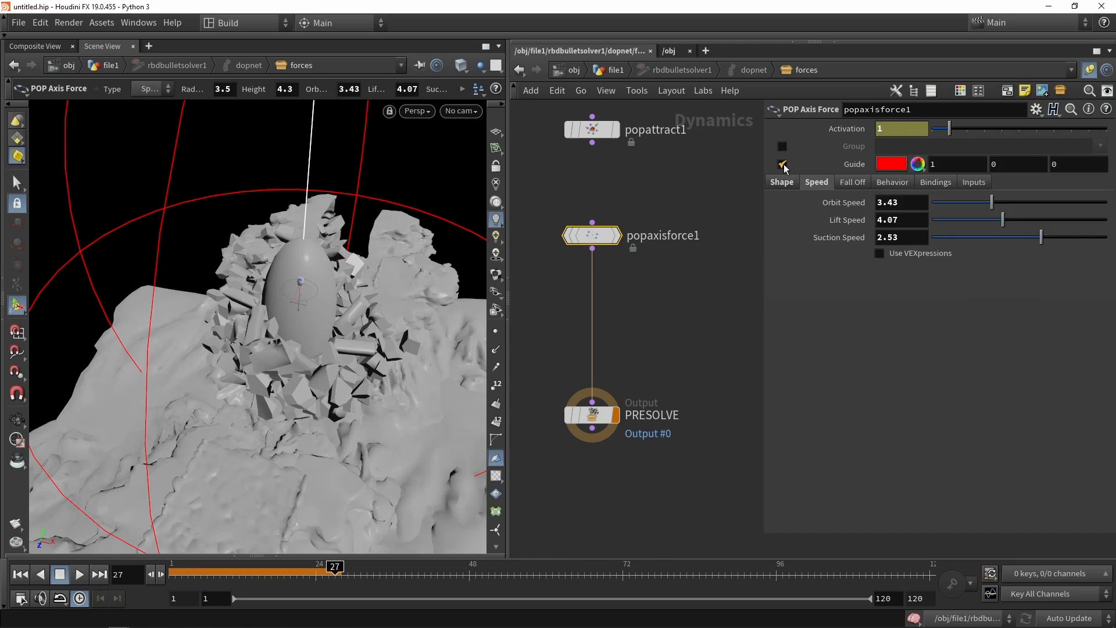
{"action": "left_click", "coordinate": [843, 130]}
{"action": "left_click", "coordinate": [845, 131]}
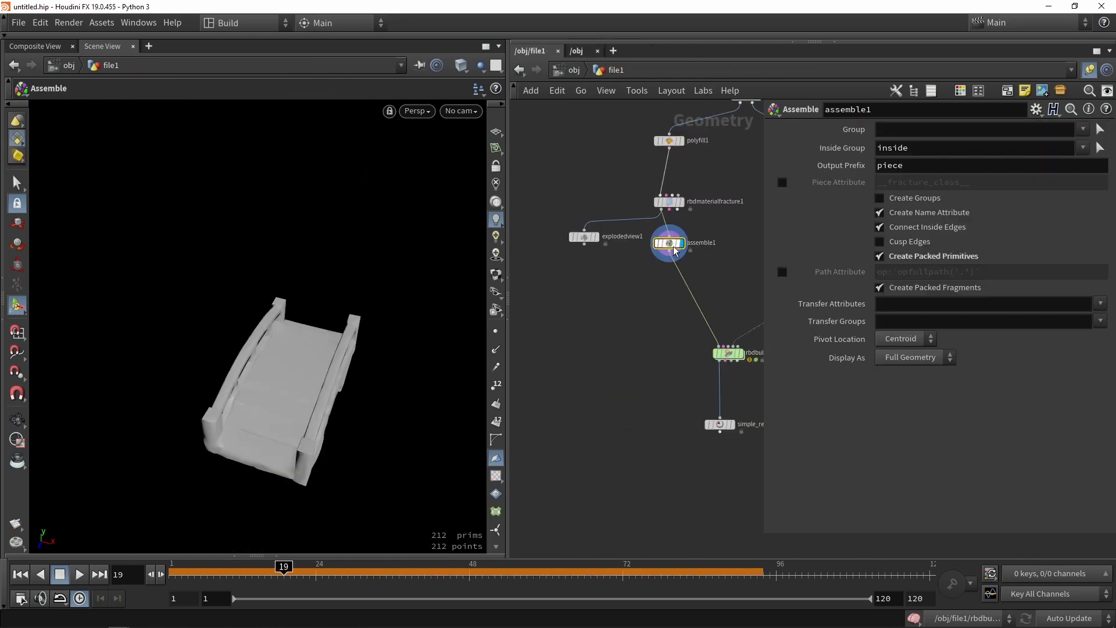
Space out the network by moving the Assemble and Exploded View nodes farther from the RBD Material Fracture node
{"action": "left_click_drag", "start_coordinate": [674, 250], "coordinate": [673, 304]}
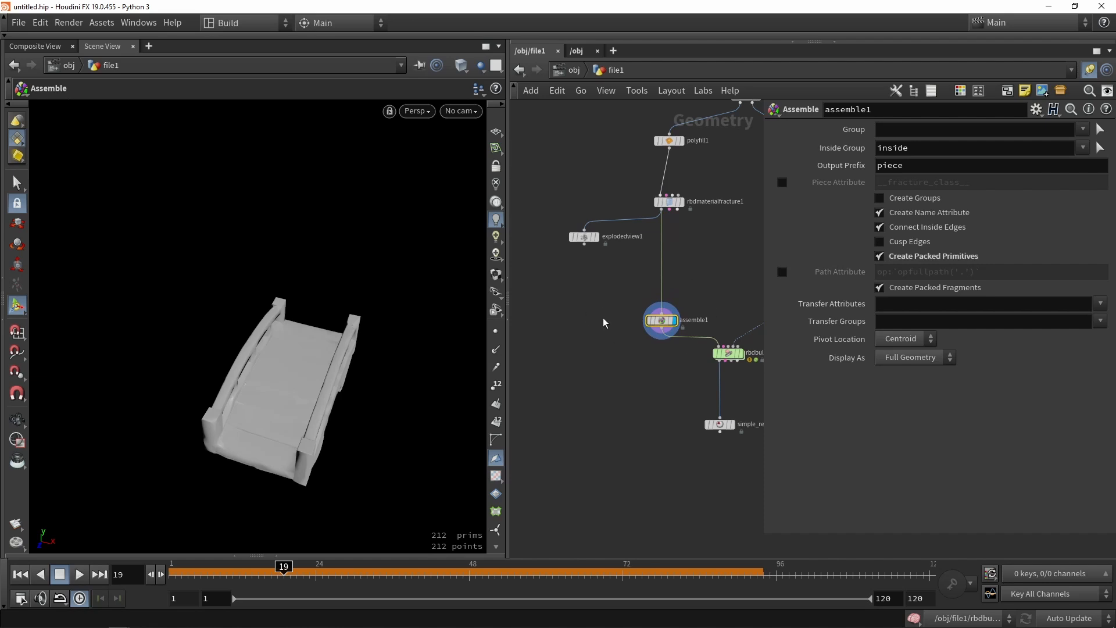
{"action": "middle_click_drag", "start_coordinate": [584, 270], "coordinate": [623, 294]}
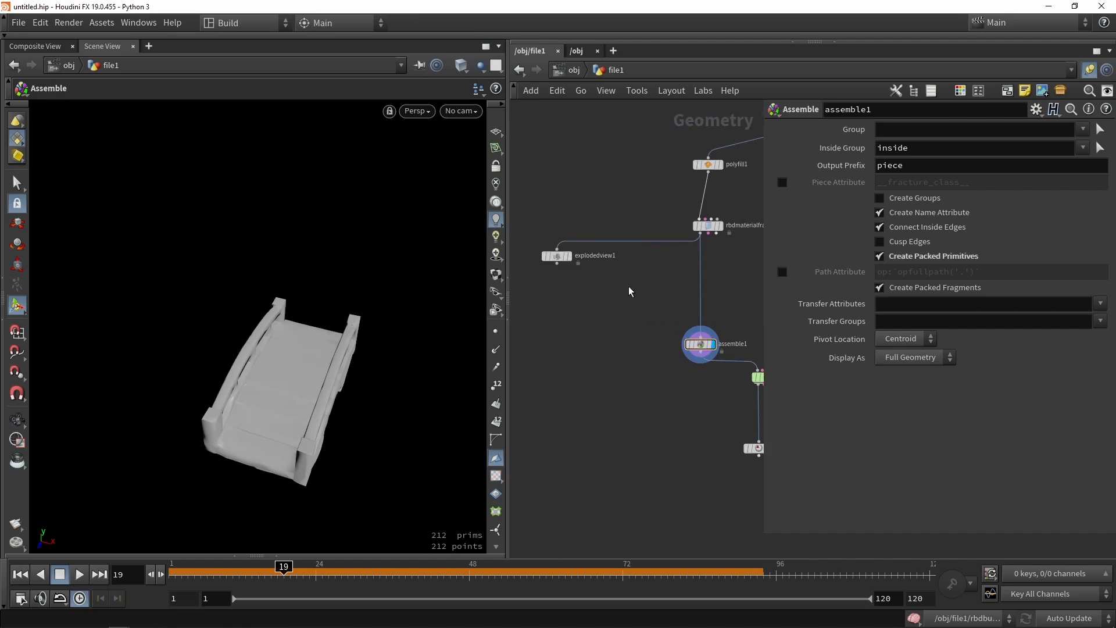
Display the RBD Material Fracture node with the UV checker texture turned on and examine the pattern on the bridge
{"action": "left_click", "coordinate": [708, 232]}
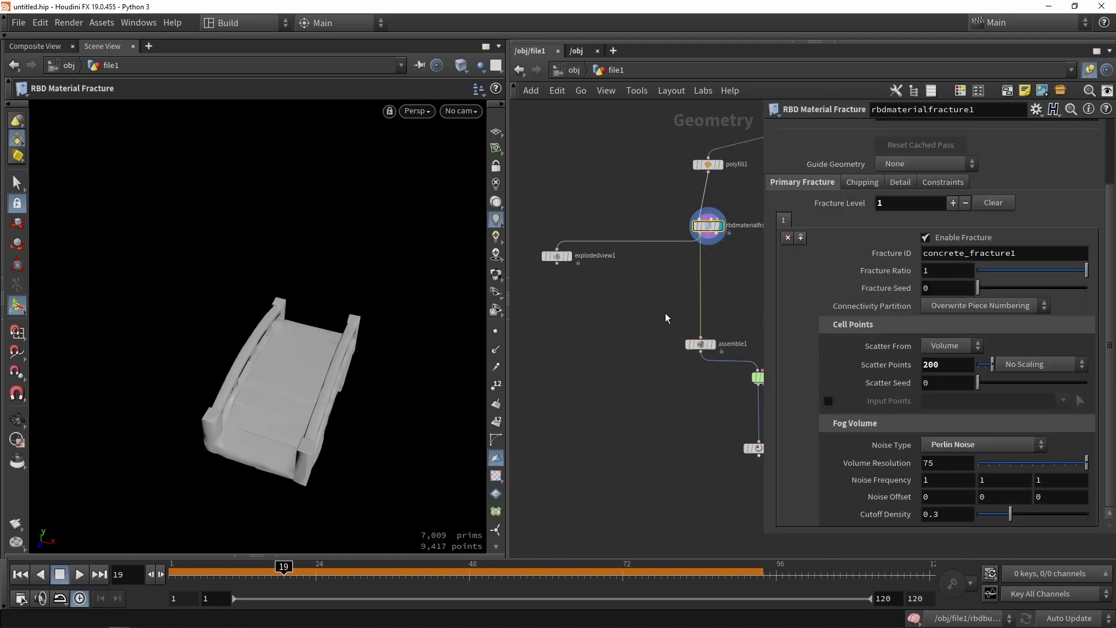
{"action": "left_click", "coordinate": [501, 477]}
{"action": "left_click_drag", "start_coordinate": [374, 431], "coordinate": [381, 434], "text": "alt"}
{"action": "scroll", "coordinate": [381, 434], "scroll_direction": "up", "scroll_amount": 10}
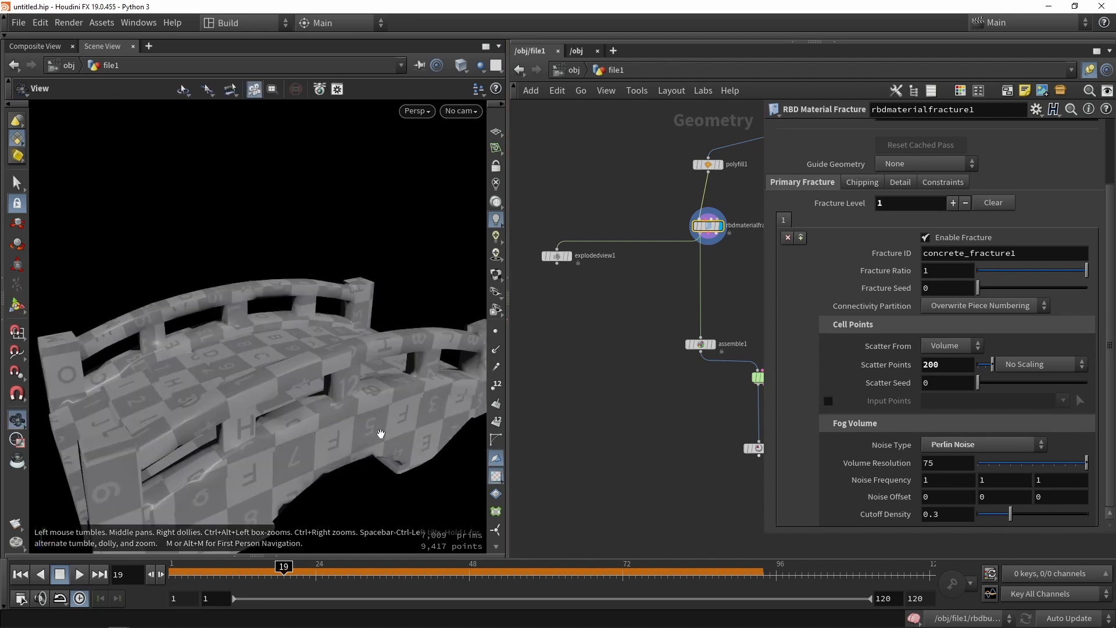
{"action": "scroll", "coordinate": [386, 424], "scroll_direction": "down", "scroll_amount": 5}
{"action": "scroll", "coordinate": [370, 399], "scroll_direction": "down", "scroll_amount": 5}
{"action": "left_click_drag", "start_coordinate": [355, 343], "coordinate": [320, 352], "text": "alt"}
{"action": "scroll", "coordinate": [561, 262], "scroll_direction": "up", "scroll_amount": 4}
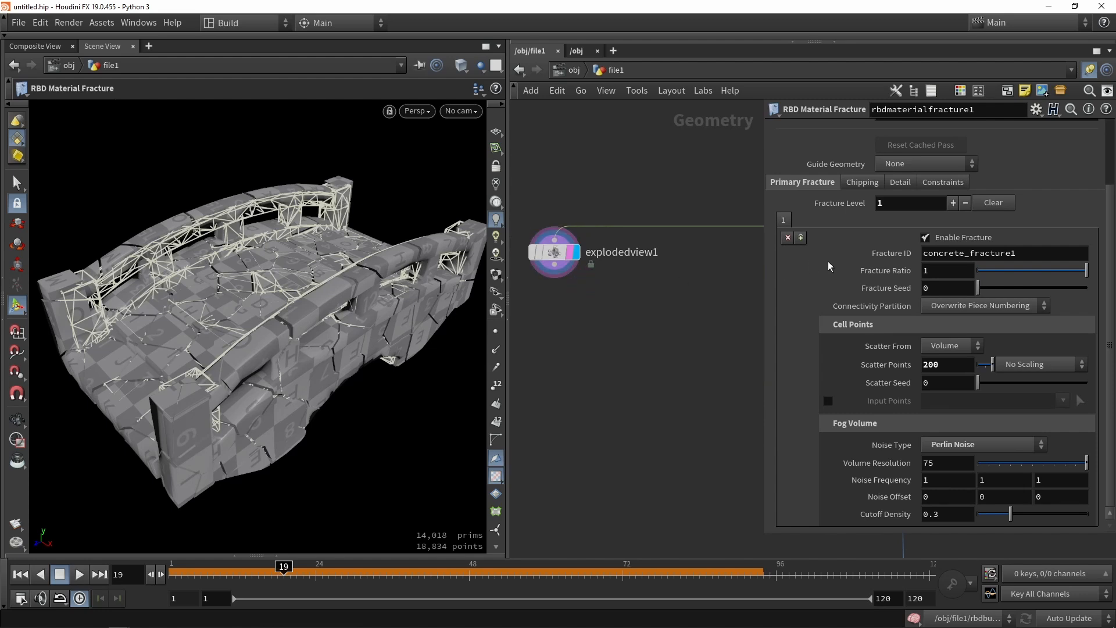
Display the Exploded View node with a Uniform Scale of 1.07 and examine the UV pattern on the pieces' inside faces
{"action": "left_click_drag", "start_coordinate": [609, 302], "coordinate": [560, 219]}
{"action": "left_click_drag", "start_coordinate": [940, 202], "coordinate": [973, 202]}
{"action": "left_click_drag", "start_coordinate": [314, 255], "coordinate": [375, 290], "text": "alt"}
{"action": "scroll", "coordinate": [209, 312], "scroll_direction": "up", "scroll_amount": 6}
{"action": "key", "text": "Return"}
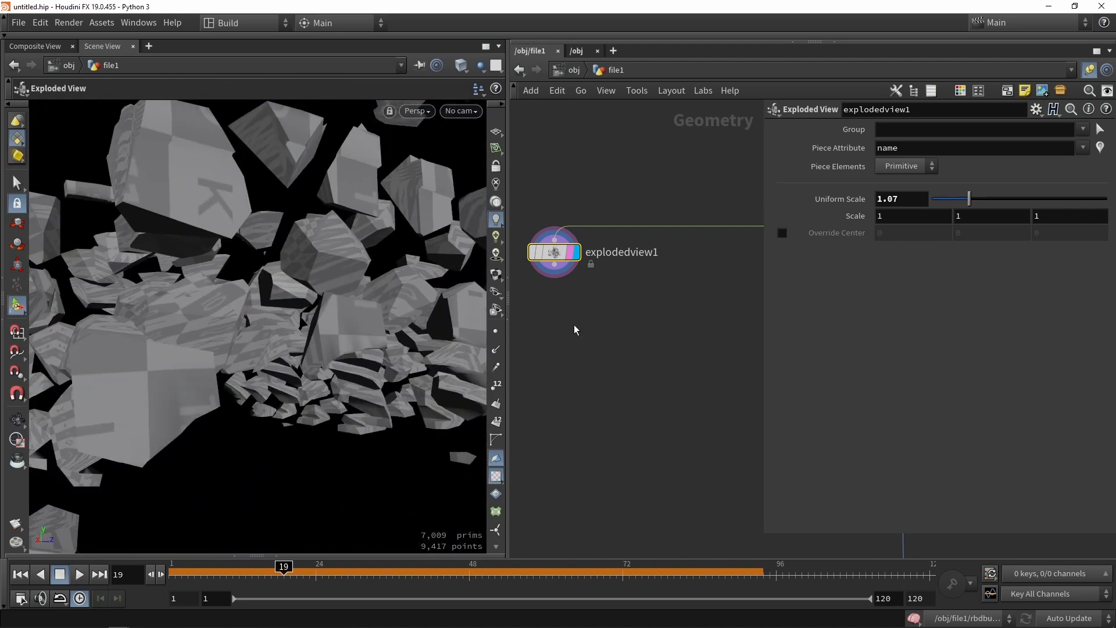
{"action": "scroll", "coordinate": [606, 279], "scroll_direction": "down", "scroll_amount": 5}
{"action": "middle_click_drag", "start_coordinate": [601, 279], "coordinate": [635, 296]}
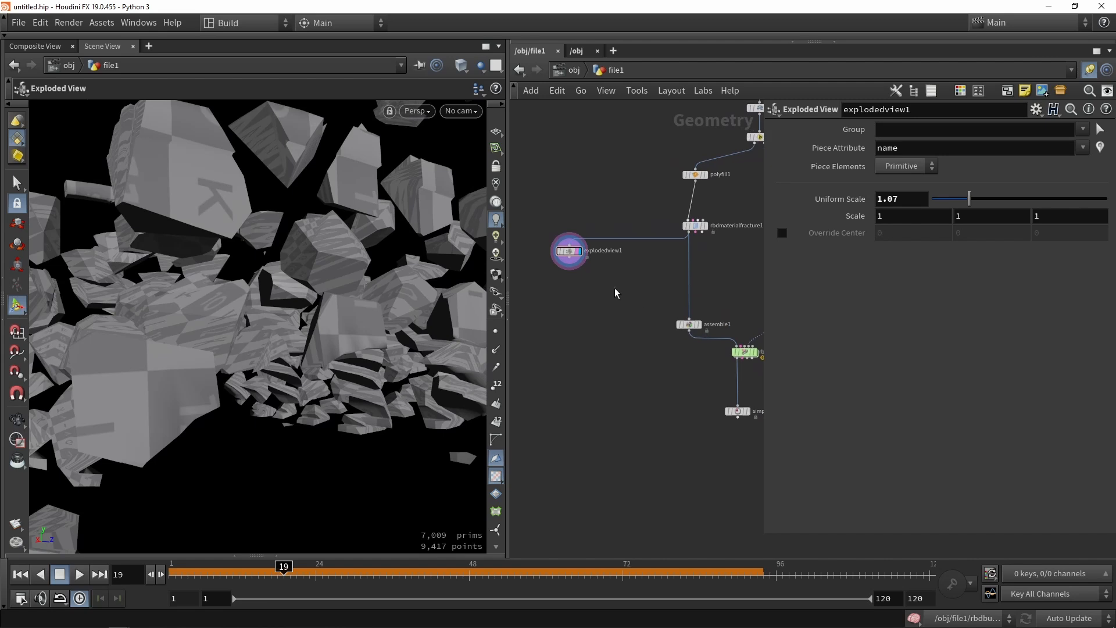
{"action": "scroll", "coordinate": [650, 297], "scroll_direction": "up", "scroll_amount": 1}
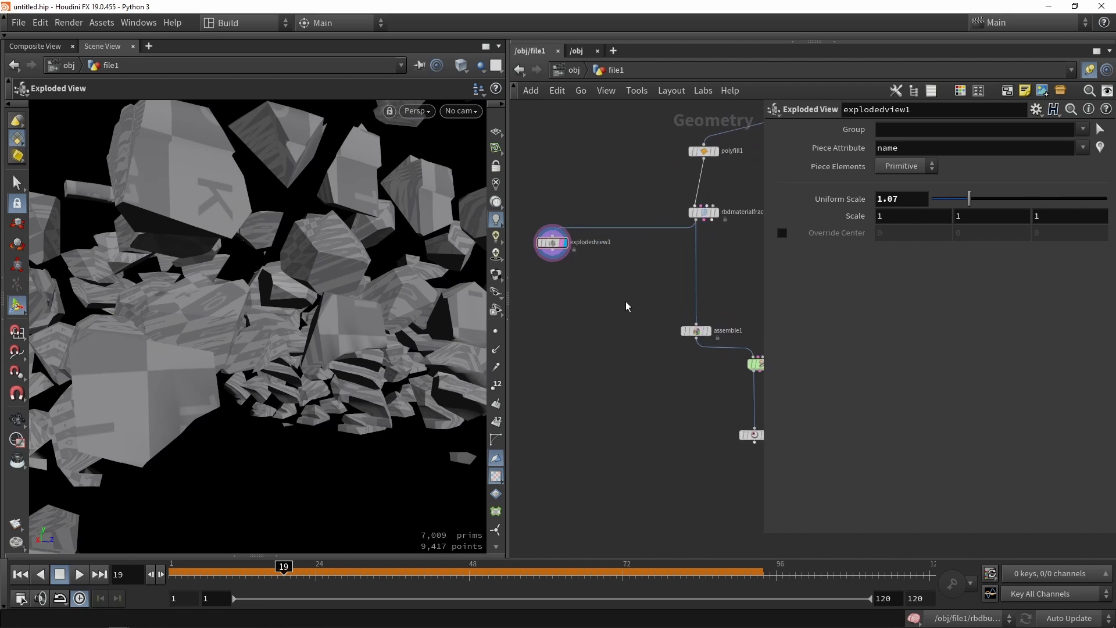
Add a For-Each Connected Piece loop and feed it from the RBD Material Fracture node
{"action": "key", "text": "Tab"}
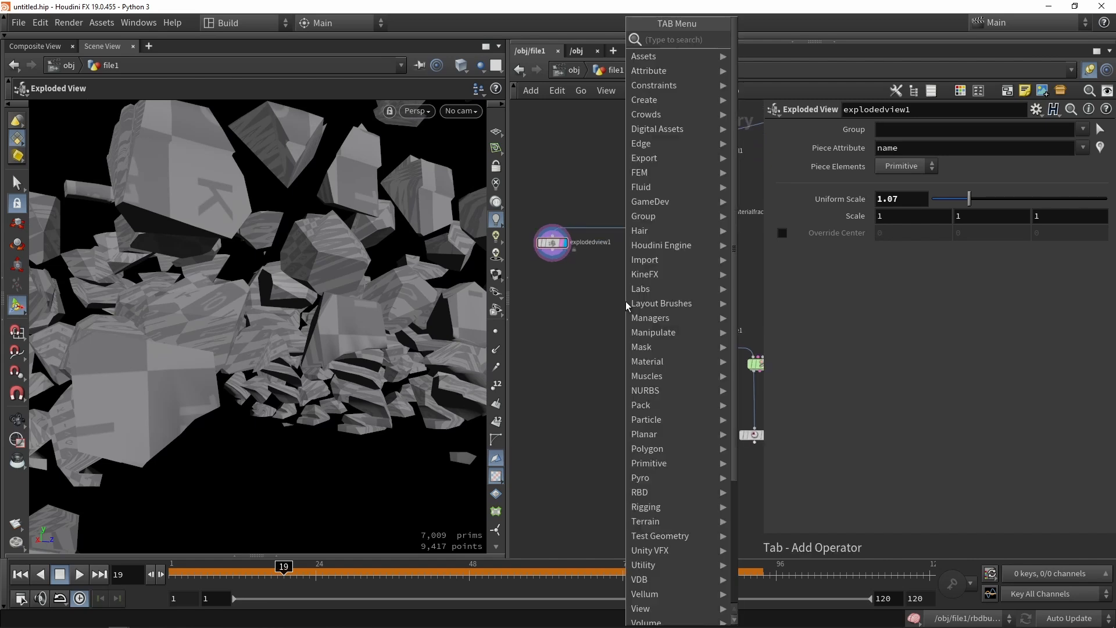
{"action": "type", "text": "for"}
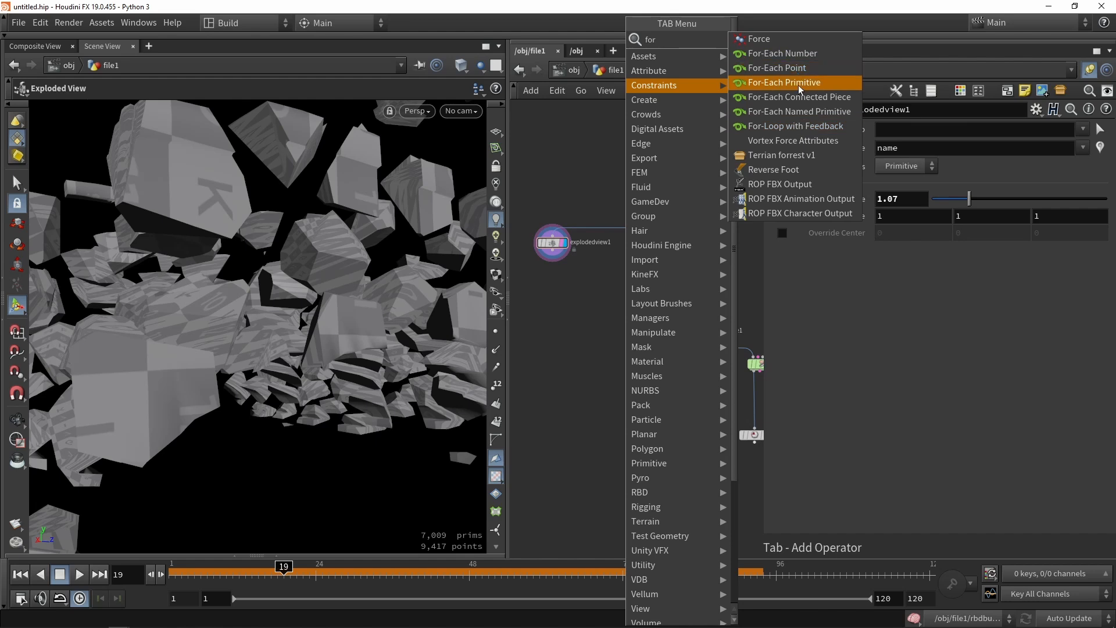
{"action": "left_click", "coordinate": [790, 103]}
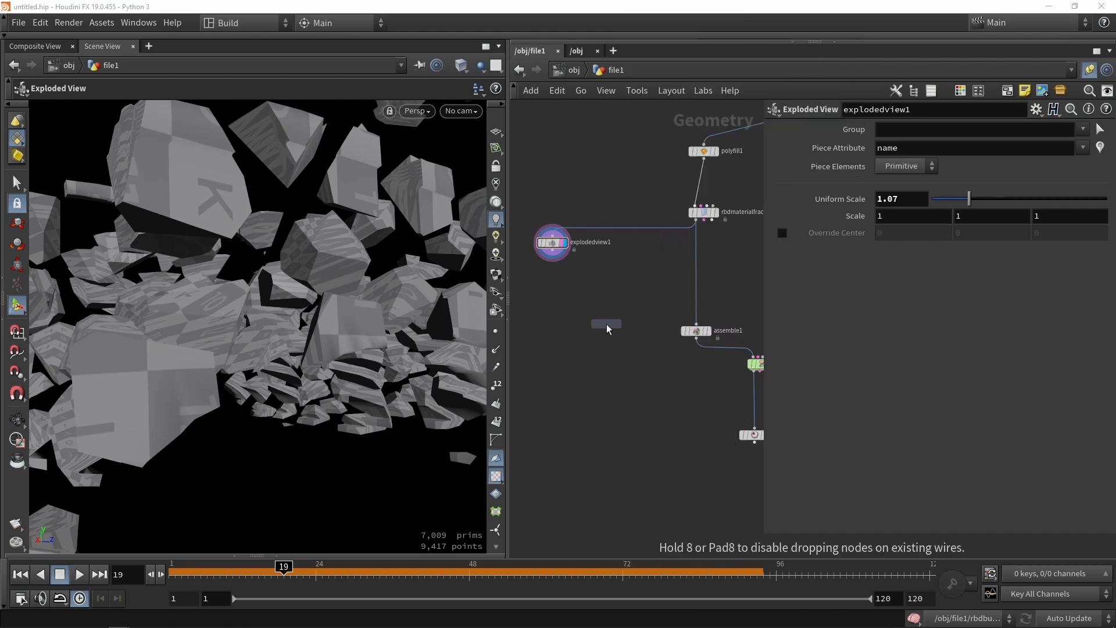
{"action": "left_click", "coordinate": [628, 280]}
{"action": "left_click_drag", "start_coordinate": [696, 220], "coordinate": [621, 273]}
{"action": "scroll", "coordinate": [638, 377], "scroll_direction": "up", "scroll_amount": 3}
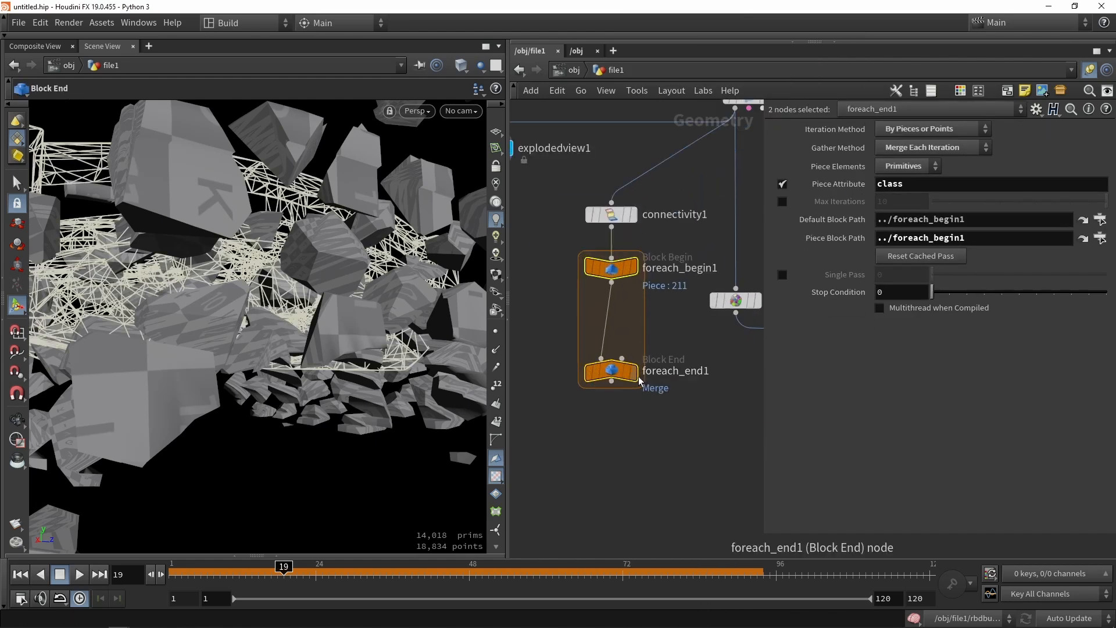
Display the loop's Block End node and move it farther below the Block Begin node
{"action": "left_click", "coordinate": [638, 374]}
{"action": "scroll", "coordinate": [633, 404], "scroll_direction": "down", "scroll_amount": 2}
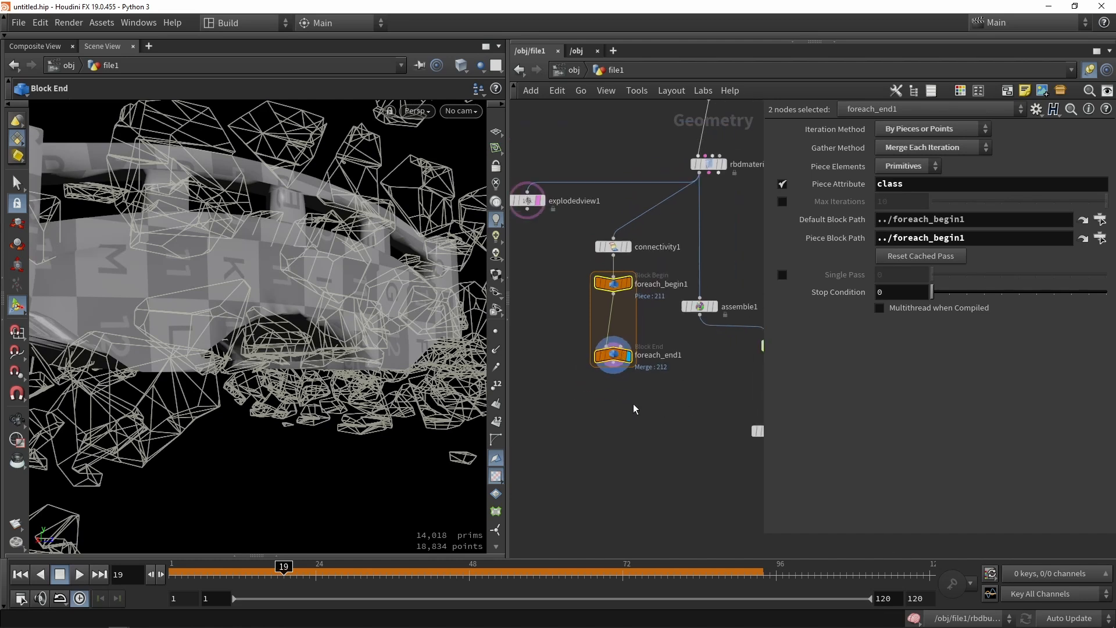
{"action": "left_click", "coordinate": [614, 356]}
{"action": "left_click_drag", "start_coordinate": [614, 356], "coordinate": [614, 451]}
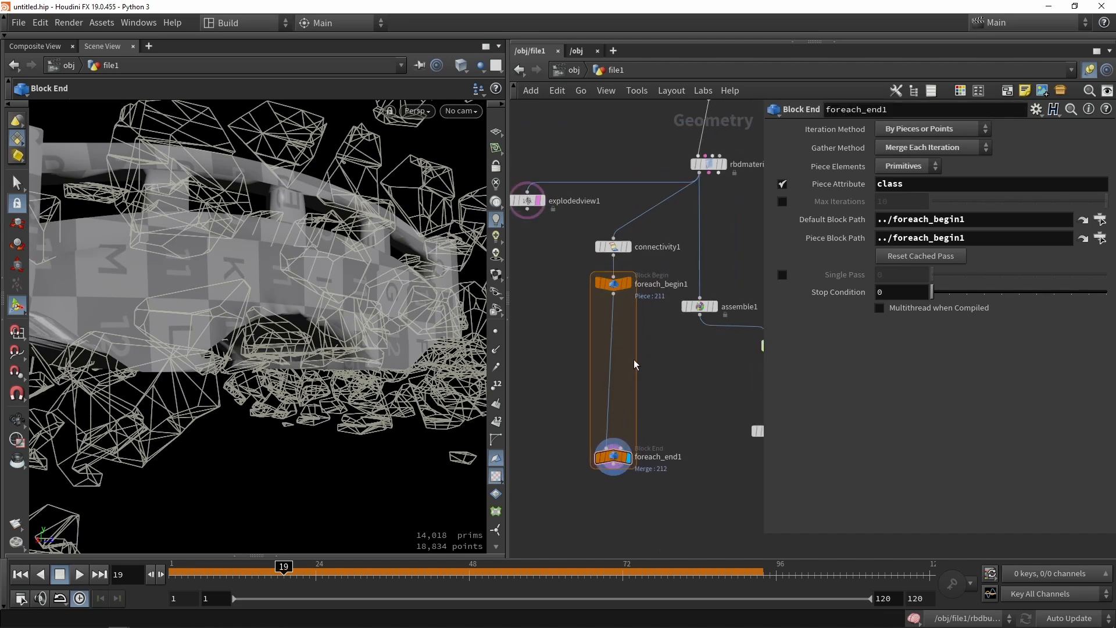
Add a Labs Auto UV node inside the for-each loop, between the begin and end blocks
{"action": "key", "text": "Tab"}
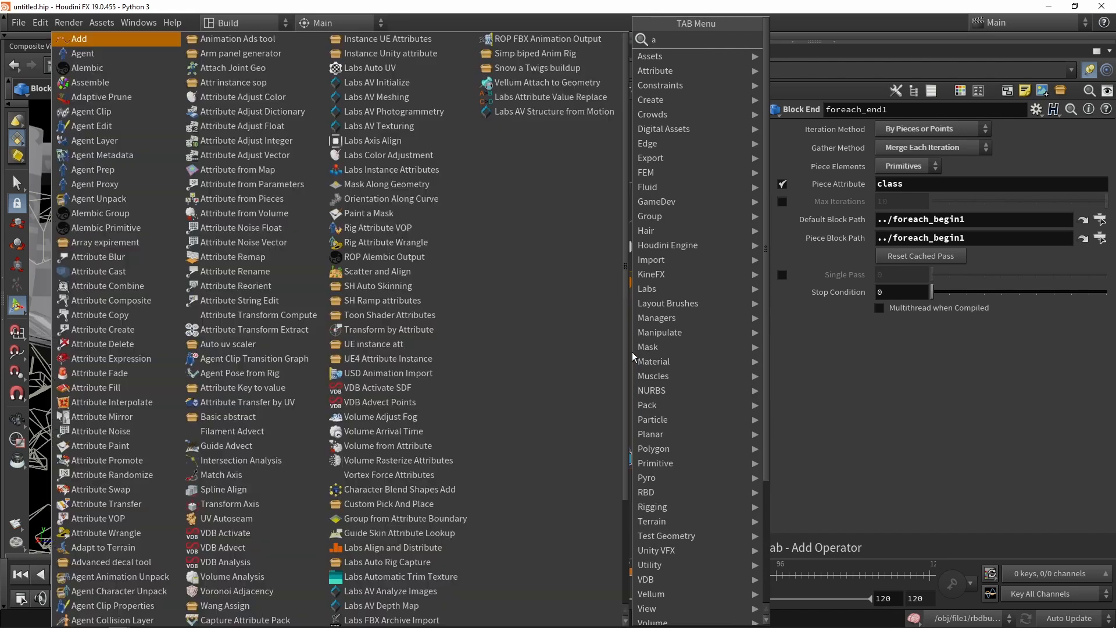
{"action": "type", "text": "auto"}
{"action": "left_click", "coordinate": [806, 68]}
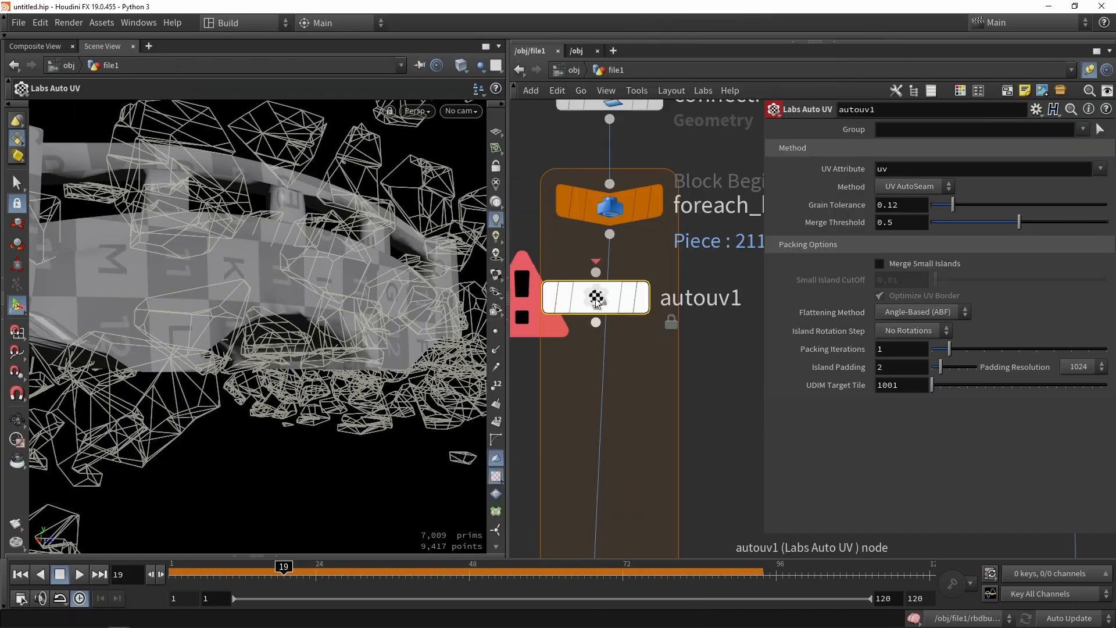
{"action": "left_click", "coordinate": [644, 300]}
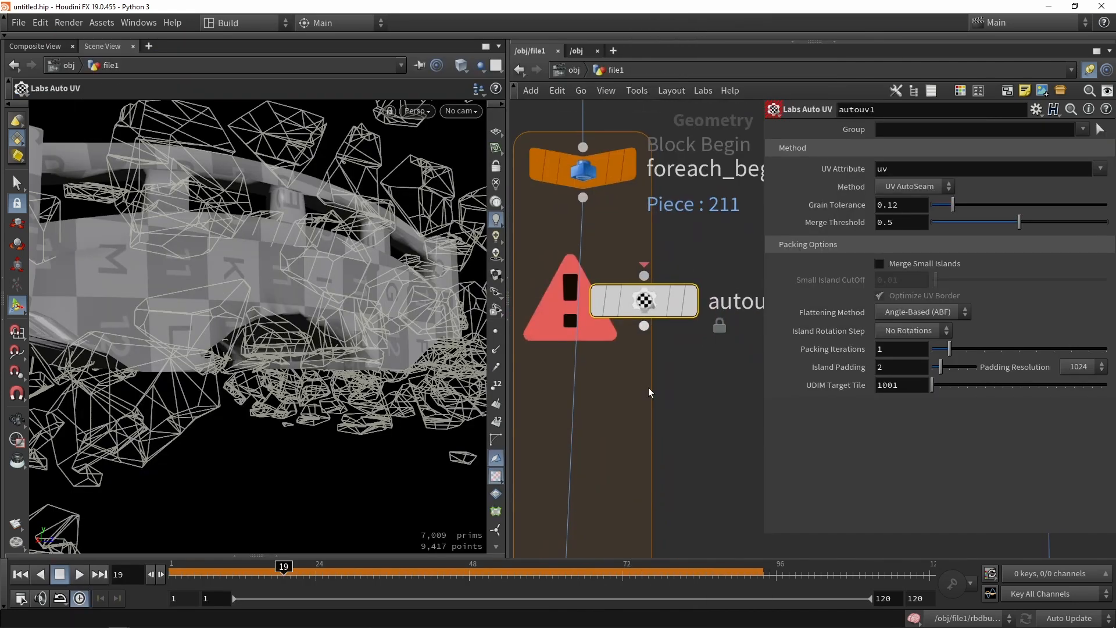
{"action": "key", "text": "Tab"}
{"action": "type", "text": "fla"}
{"action": "key", "text": "Escape"}
Wire the loop's Block Begin into the Labs Auto UV node and display its result in the UV view
{"action": "left_click_drag", "start_coordinate": [583, 197], "coordinate": [684, 293]}
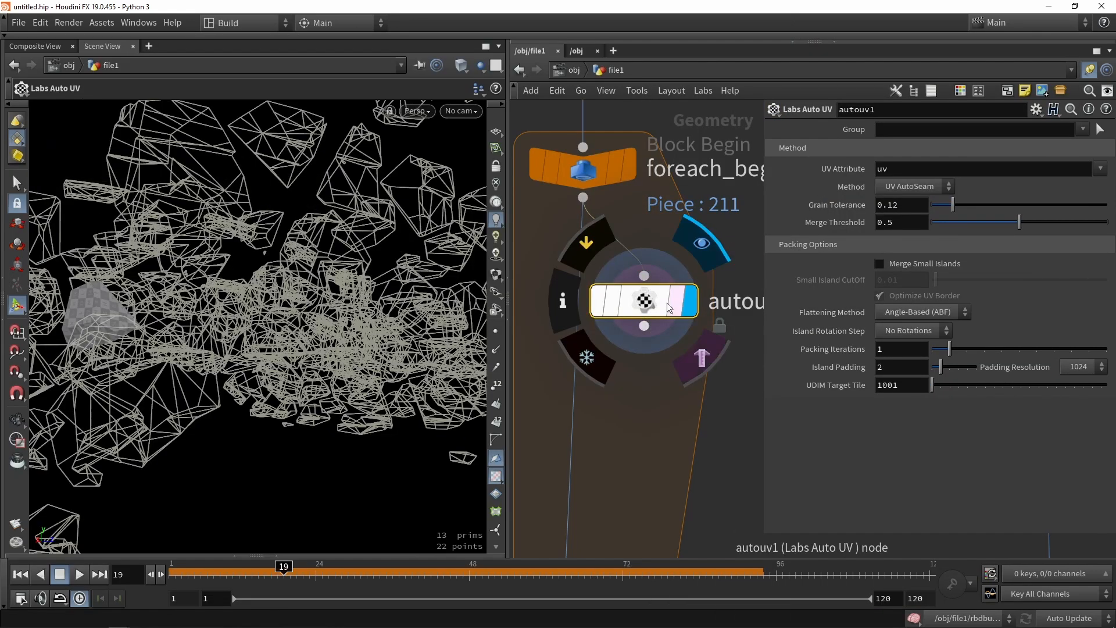
{"action": "left_click", "coordinate": [691, 300]}
{"action": "key", "text": "space+5"}
{"action": "scroll", "coordinate": [401, 304], "scroll_direction": "down", "scroll_amount": 5}
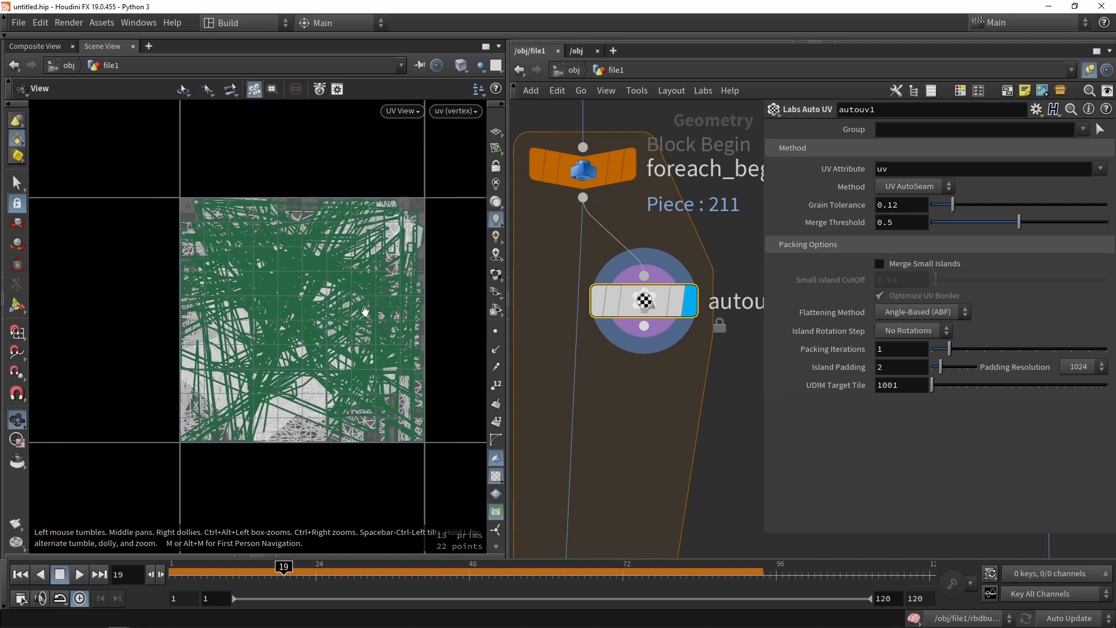
{"action": "scroll", "coordinate": [372, 325], "scroll_direction": "up", "scroll_amount": 3}
Restrict the Labs Auto UV node to the concrete_fracture1inside group
{"action": "left_click", "coordinate": [651, 403]}
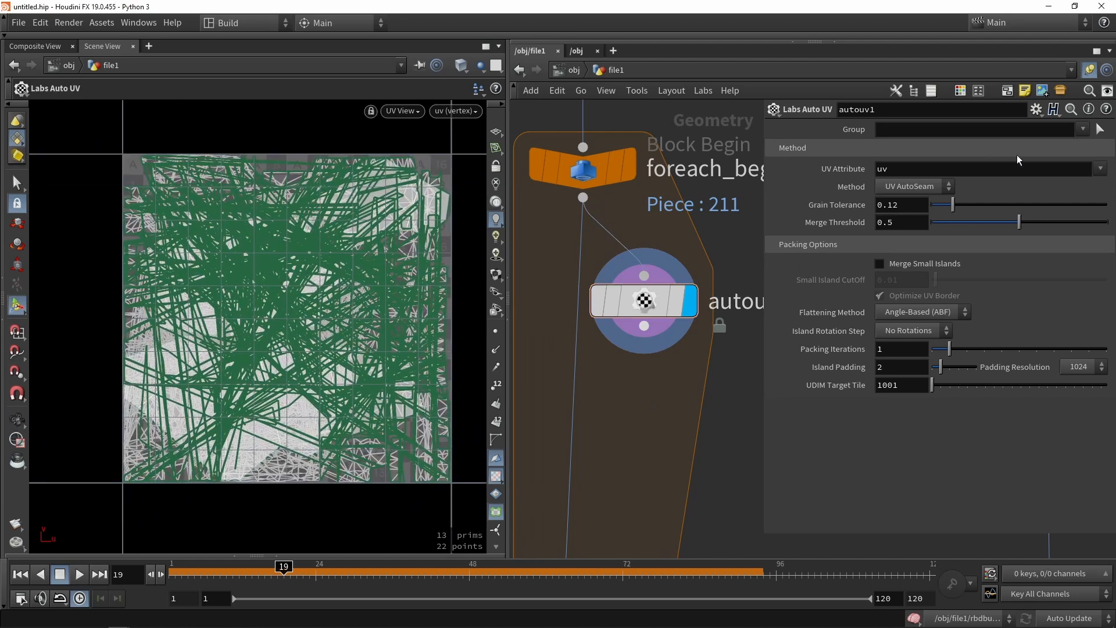
{"action": "left_click", "coordinate": [1083, 130]}
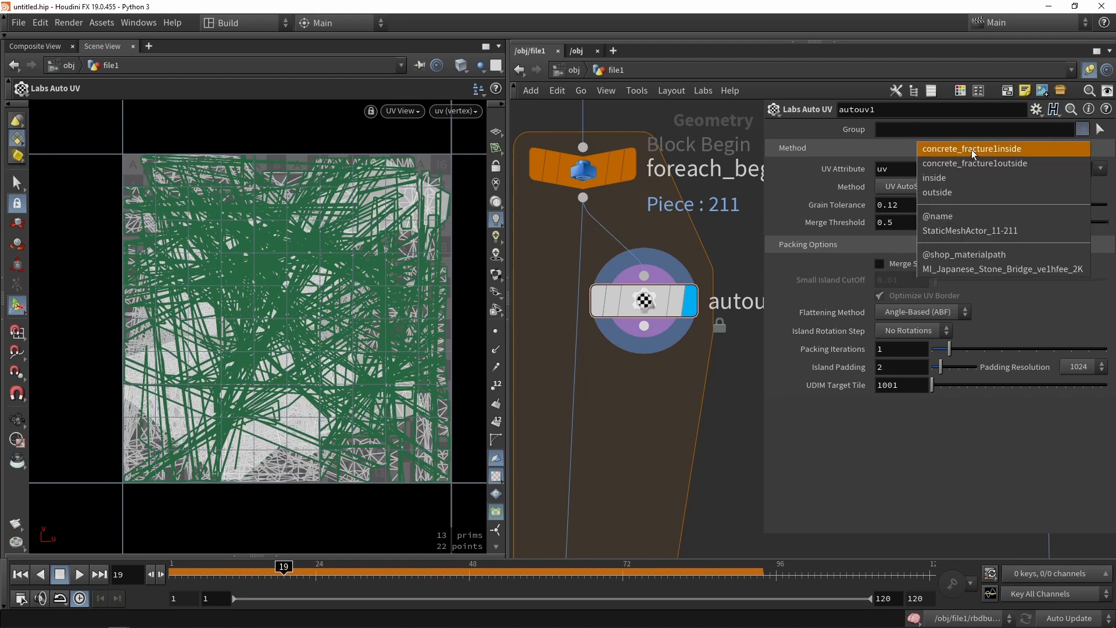
{"action": "left_click", "coordinate": [993, 152]}
Add a Fuse node after Labs Auto UV inside the loop, wire it in and display it
{"action": "middle_click_drag", "start_coordinate": [656, 404], "coordinate": [665, 257]}
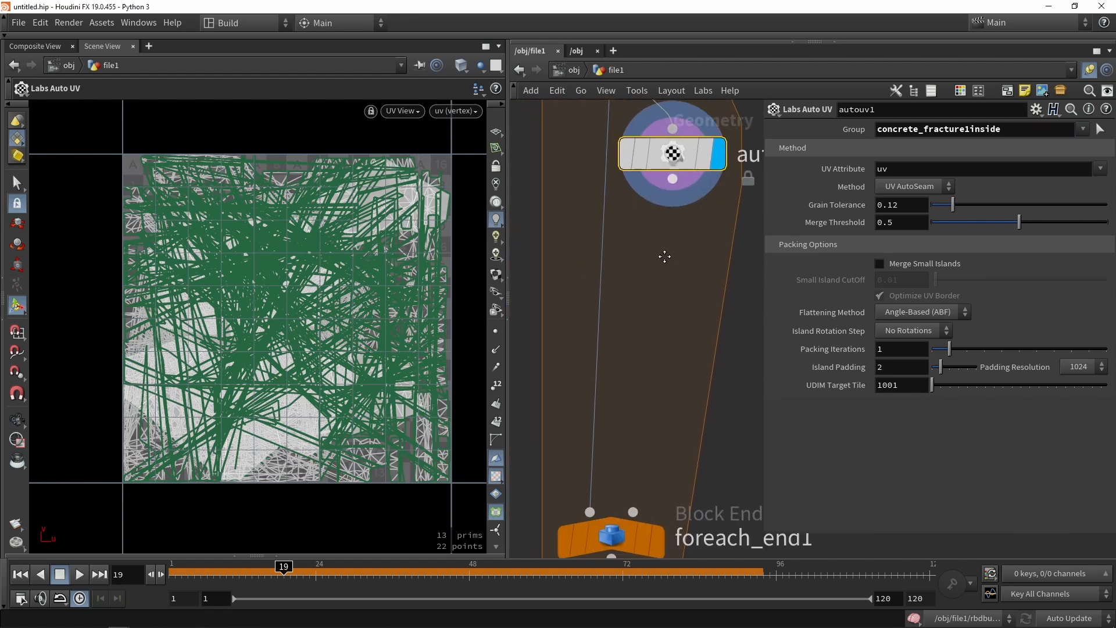
{"action": "key", "text": "Tab"}
{"action": "type", "text": "f"}
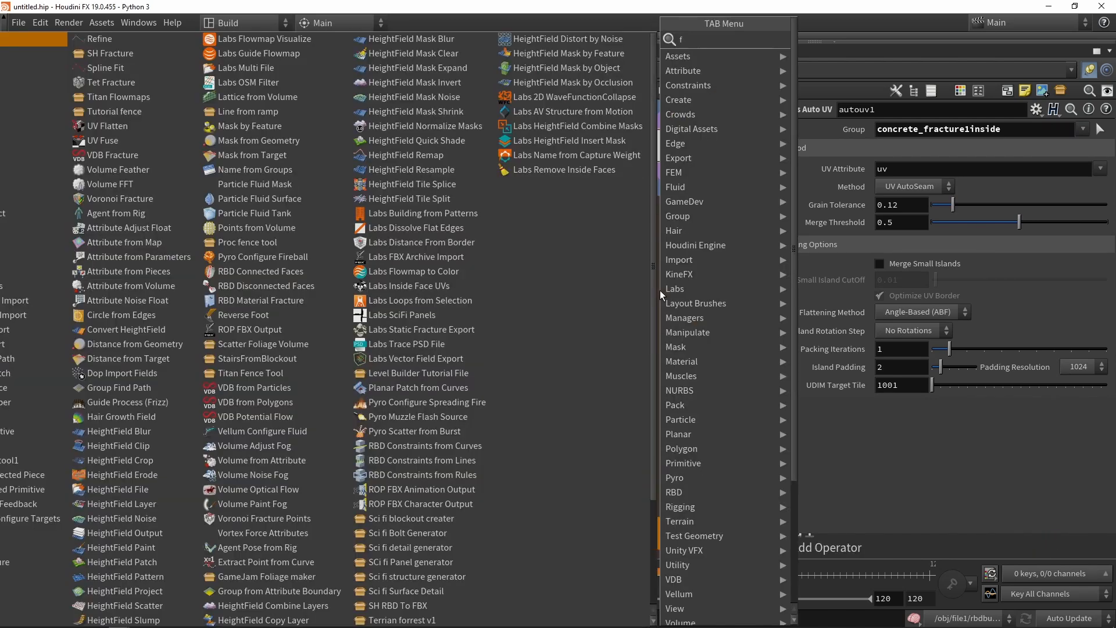
{"action": "type", "text": "use"}
{"action": "key", "text": "Return"}
{"action": "left_click", "coordinate": [661, 291]}
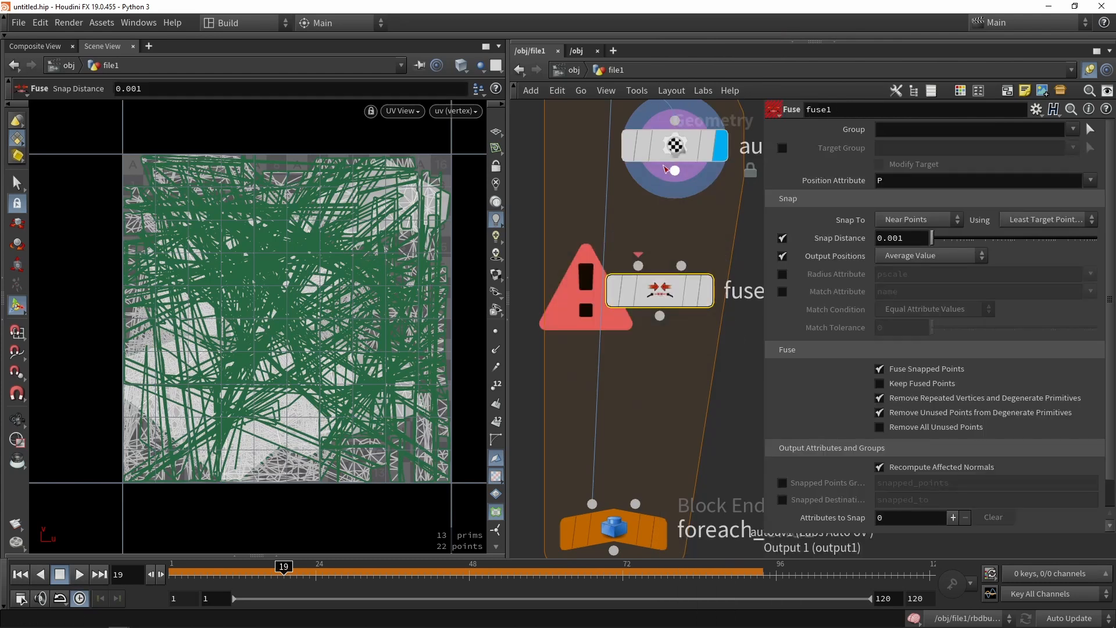
{"action": "left_click_drag", "start_coordinate": [675, 171], "coordinate": [638, 265]}
{"action": "left_click", "coordinate": [686, 150]}
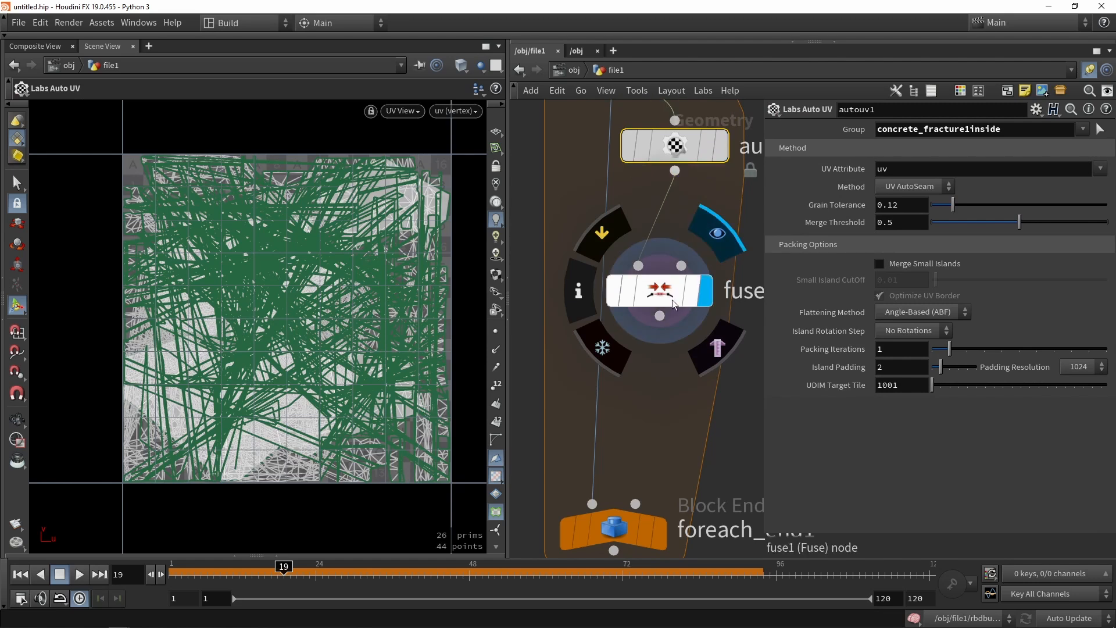
{"action": "left_click_drag", "start_coordinate": [672, 299], "coordinate": [674, 274]}
{"action": "scroll", "coordinate": [640, 305], "scroll_direction": "down", "scroll_amount": 3}
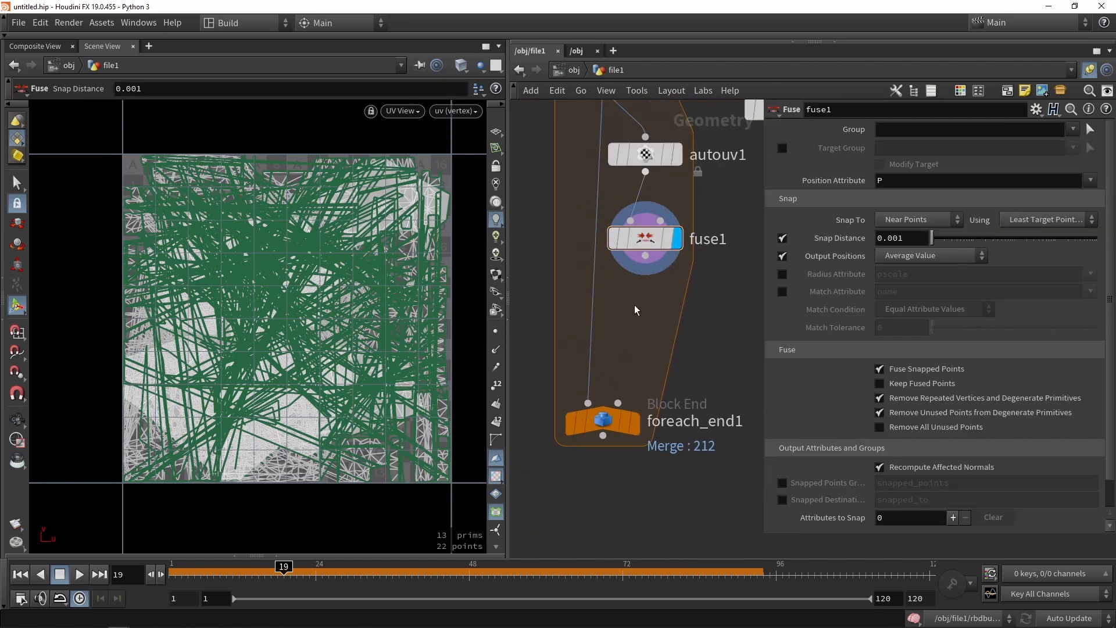
{"action": "middle_click_drag", "start_coordinate": [632, 329], "coordinate": [638, 304]}
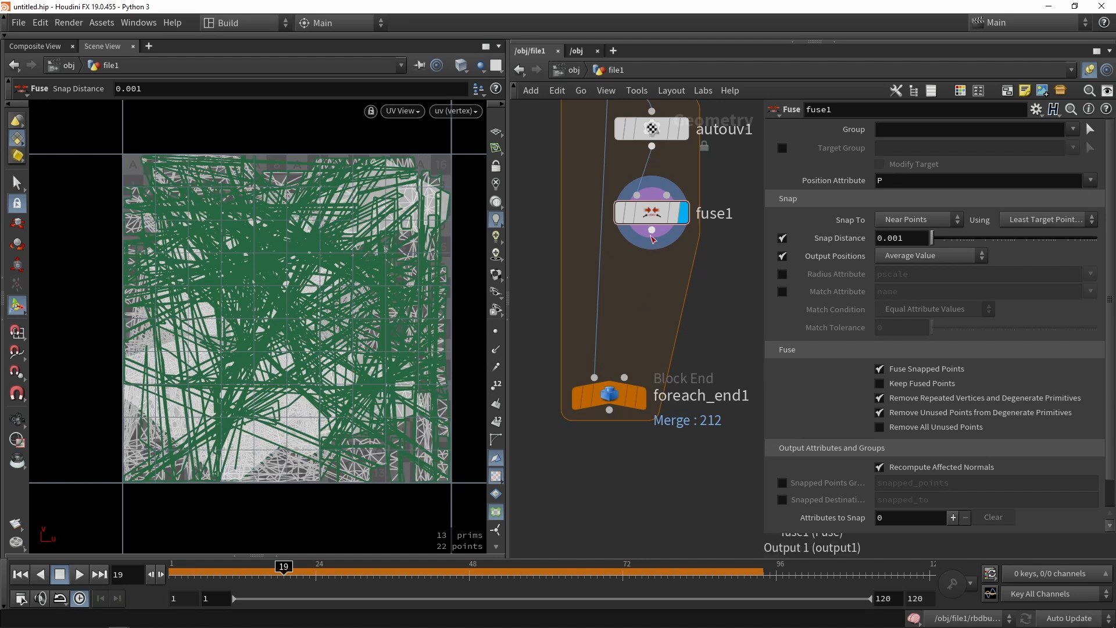
{"action": "key", "text": "Tab"}
{"action": "type", "text": "uv"}
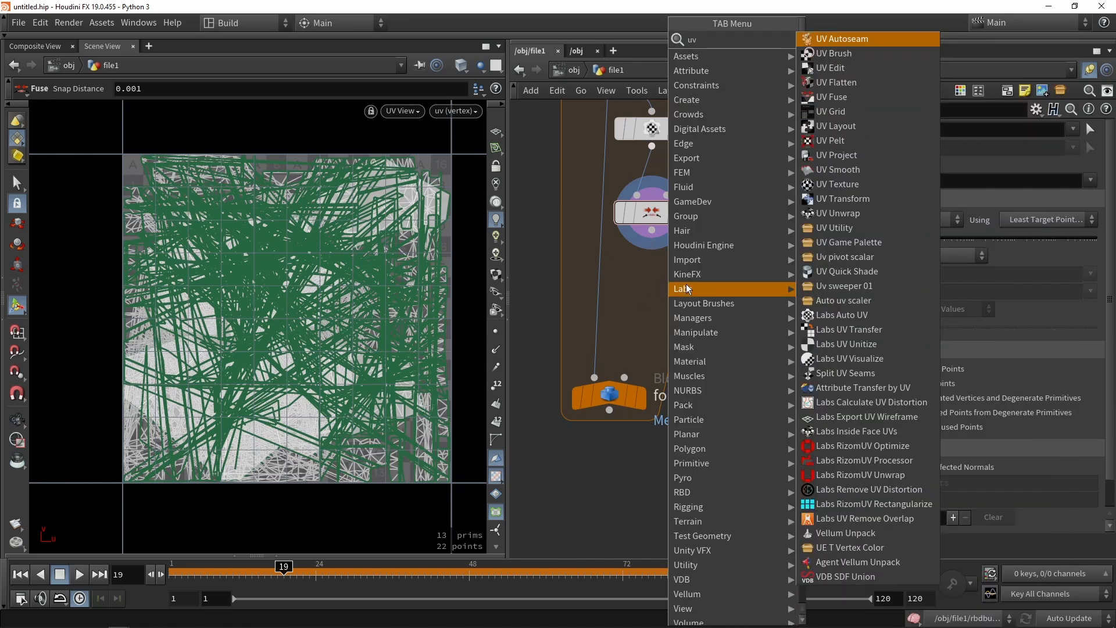
{"action": "left_click", "coordinate": [641, 304]}
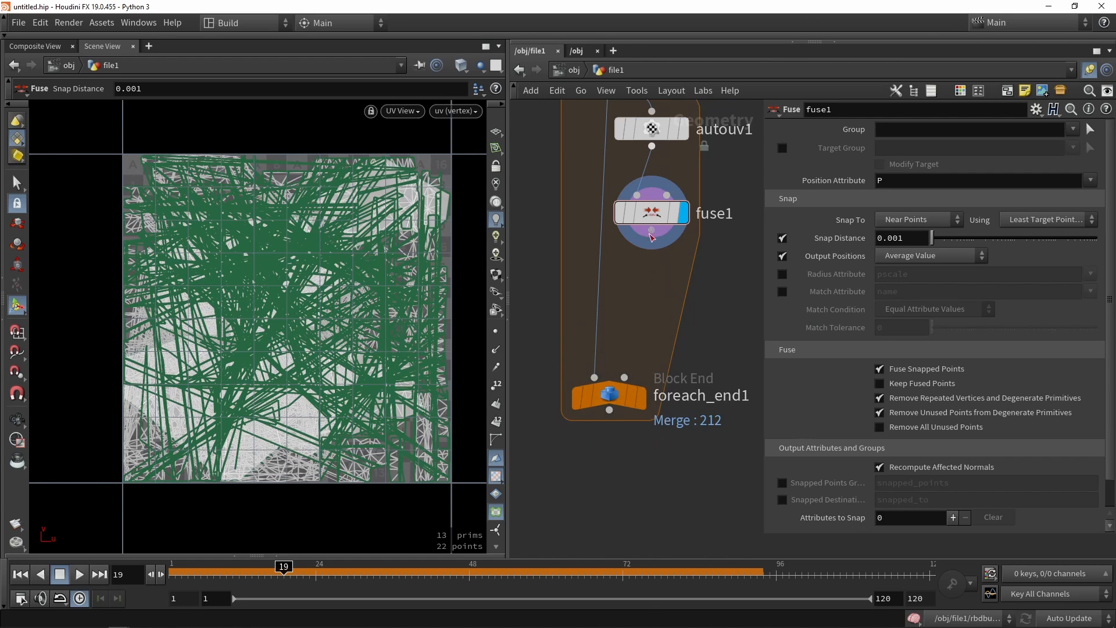
Wire the Fuse node into the loop's Block End, display the end block and enable Single Pass
{"action": "left_click_drag", "start_coordinate": [651, 230], "coordinate": [599, 357]}
{"action": "mouse_move", "coordinate": [643, 398]}
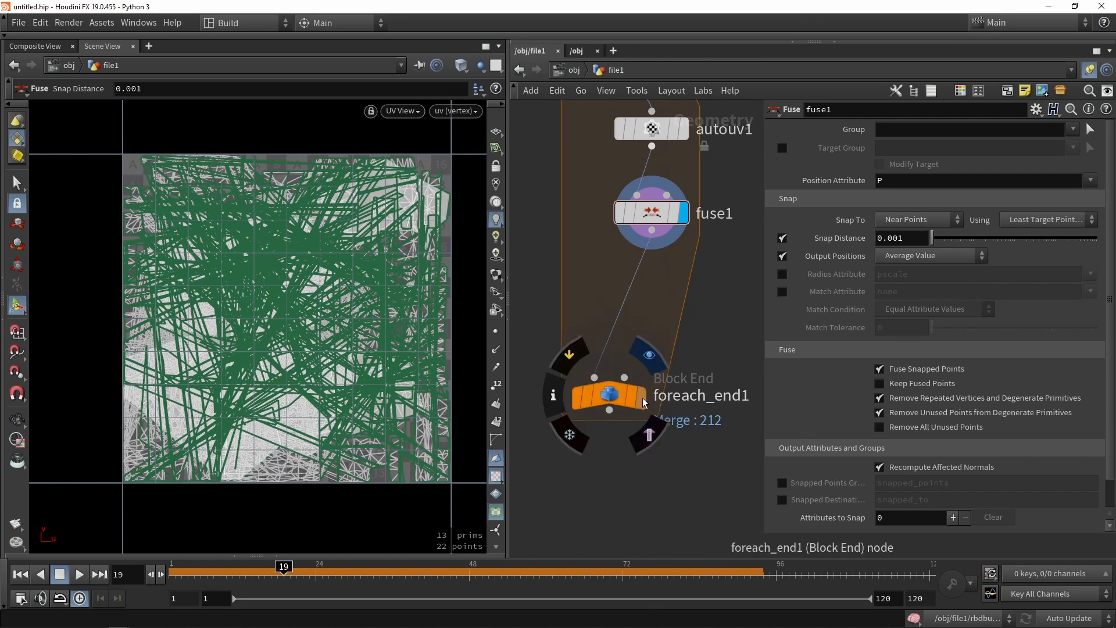
{"action": "left_click", "coordinate": [611, 396]}
{"action": "left_click", "coordinate": [782, 275]}
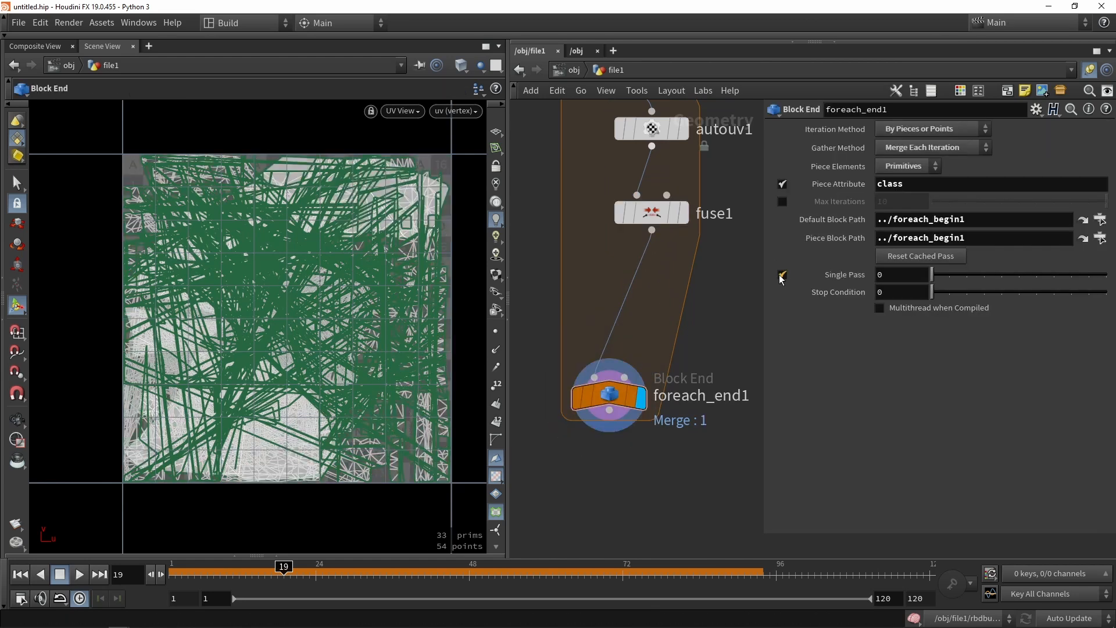
Examine the single piece at the Block Begin and Labs Auto UV nodes in the perspective view and the UV view
{"action": "middle_click_drag", "start_coordinate": [683, 253], "coordinate": [685, 342]}
{"action": "left_click", "coordinate": [644, 124]}
{"action": "key", "text": "space+1"}
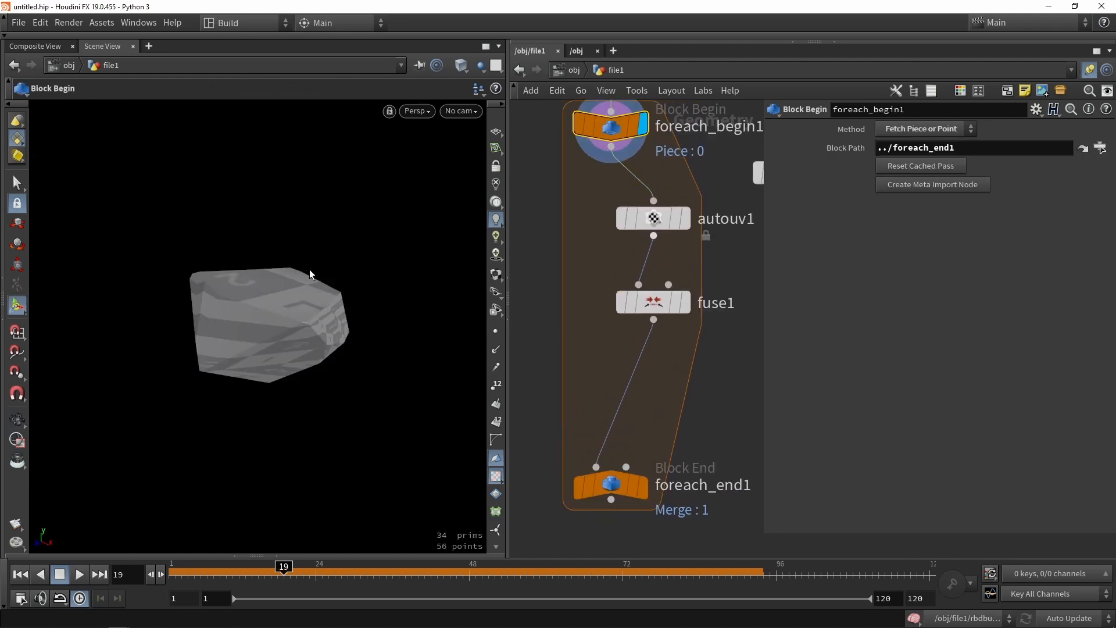
{"action": "left_click", "coordinate": [683, 218]}
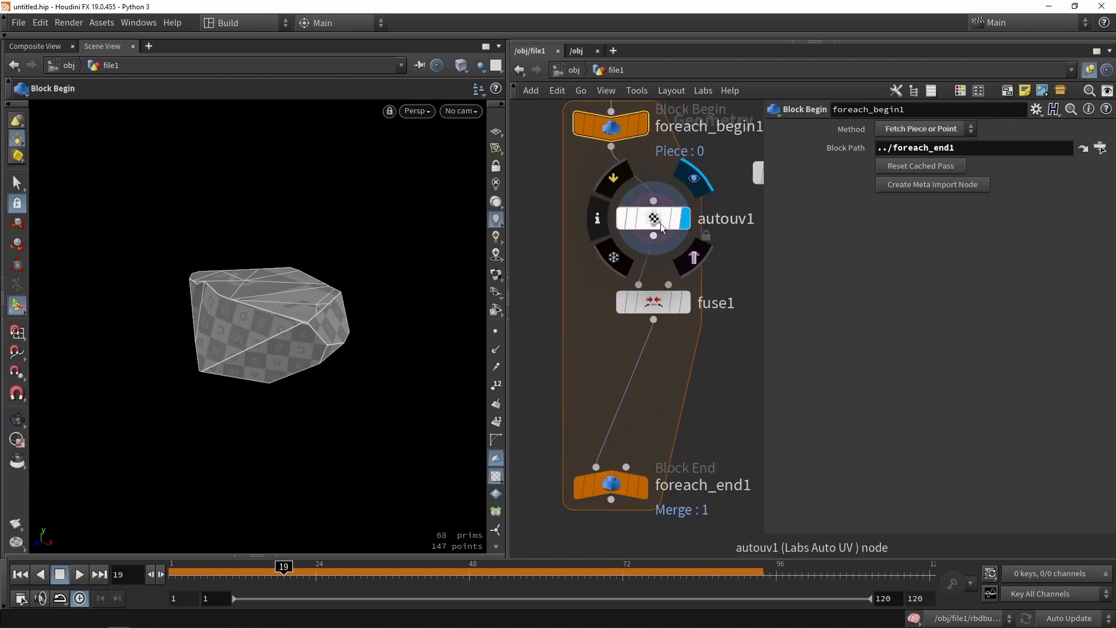
{"action": "left_click", "coordinate": [651, 222]}
{"action": "left_click_drag", "start_coordinate": [310, 304], "coordinate": [392, 232]}
{"action": "key", "text": "space+5"}
{"action": "key", "text": "Return"}
{"action": "key", "text": "h"}
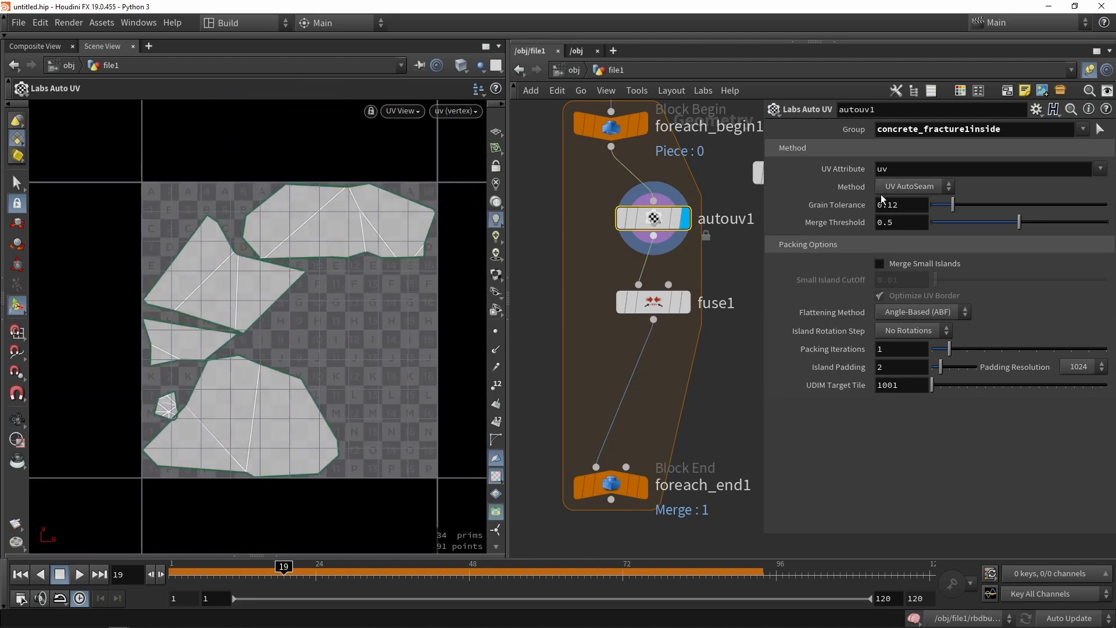
Set the Labs Auto UV method to UV Unwrap and display the Fuse node
{"action": "left_click", "coordinate": [914, 186]}
{"action": "left_click", "coordinate": [880, 235]}
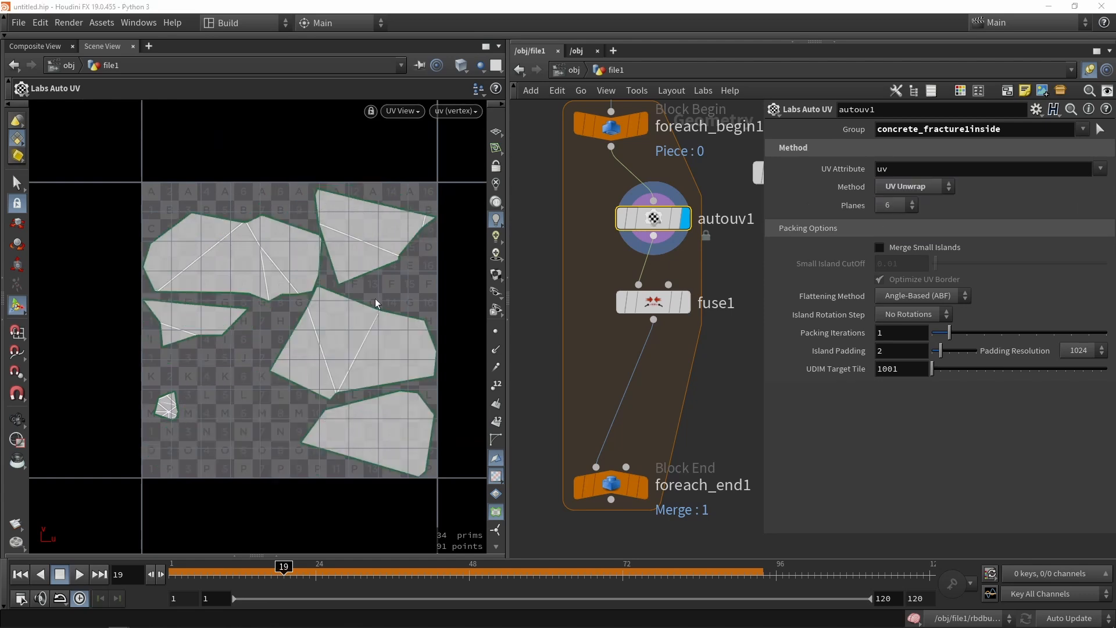
{"action": "left_click", "coordinate": [655, 305]}
Template the Split node to compare the original bridge's UV layout with the piece's unwrapped inside faces in the UV view
{"action": "middle_click_drag", "start_coordinate": [636, 405], "coordinate": [640, 324]}
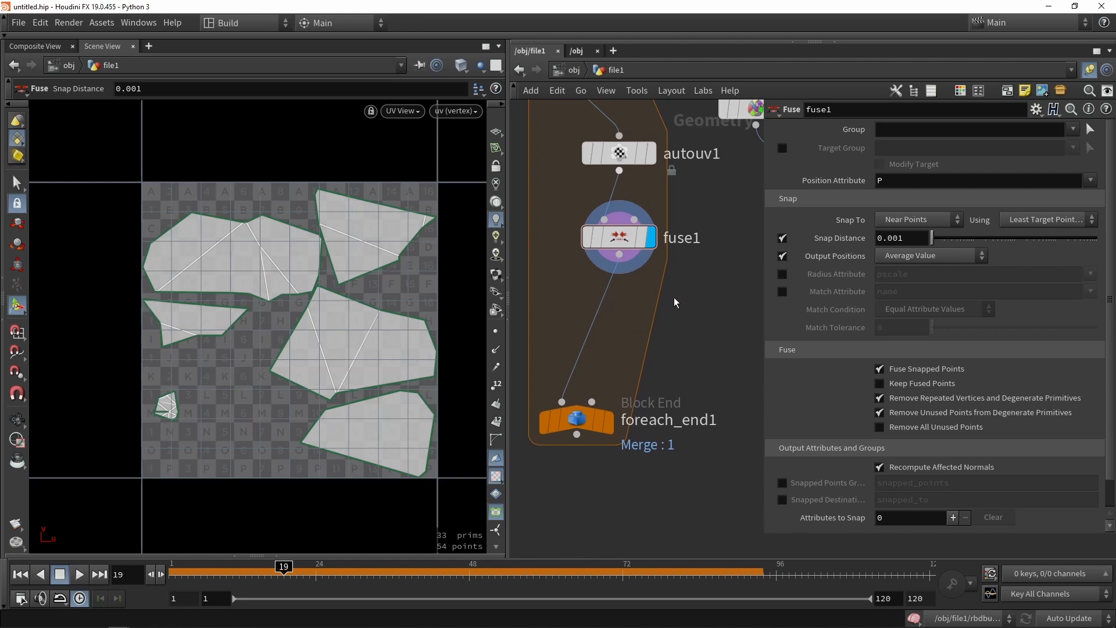
{"action": "scroll", "coordinate": [674, 303], "scroll_direction": "down", "scroll_amount": 6}
{"action": "middle_click_drag", "start_coordinate": [675, 302], "coordinate": [632, 379]}
{"action": "scroll", "coordinate": [687, 252], "scroll_direction": "down", "scroll_amount": 1}
{"action": "middle_click_drag", "start_coordinate": [687, 253], "coordinate": [642, 389]}
{"action": "scroll", "coordinate": [681, 279], "scroll_direction": "up", "scroll_amount": 4}
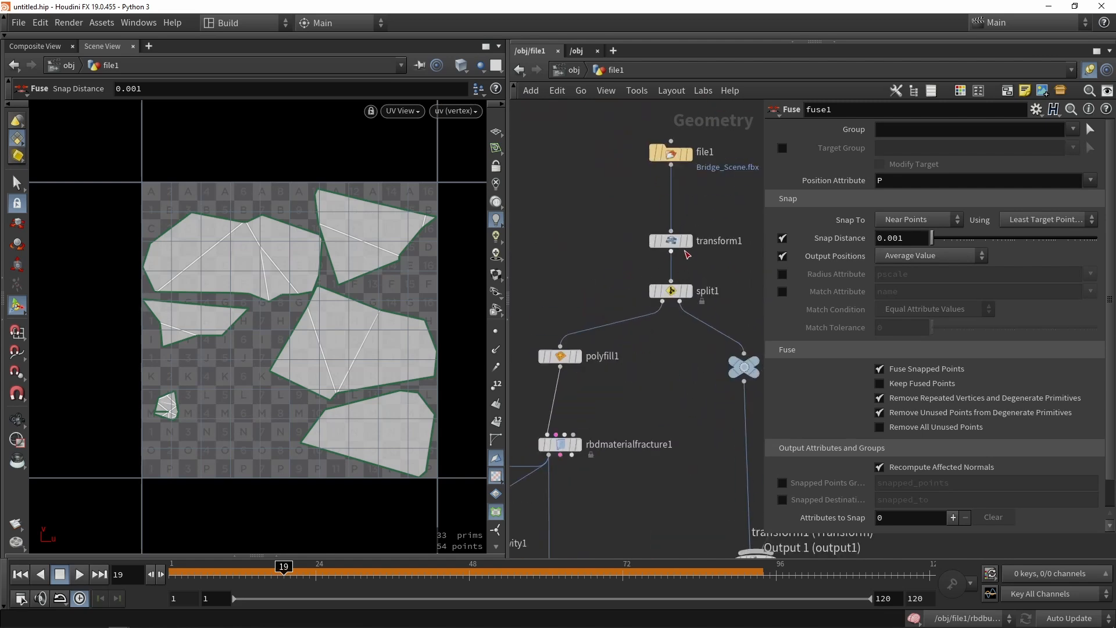
{"action": "left_click", "coordinate": [684, 243]}
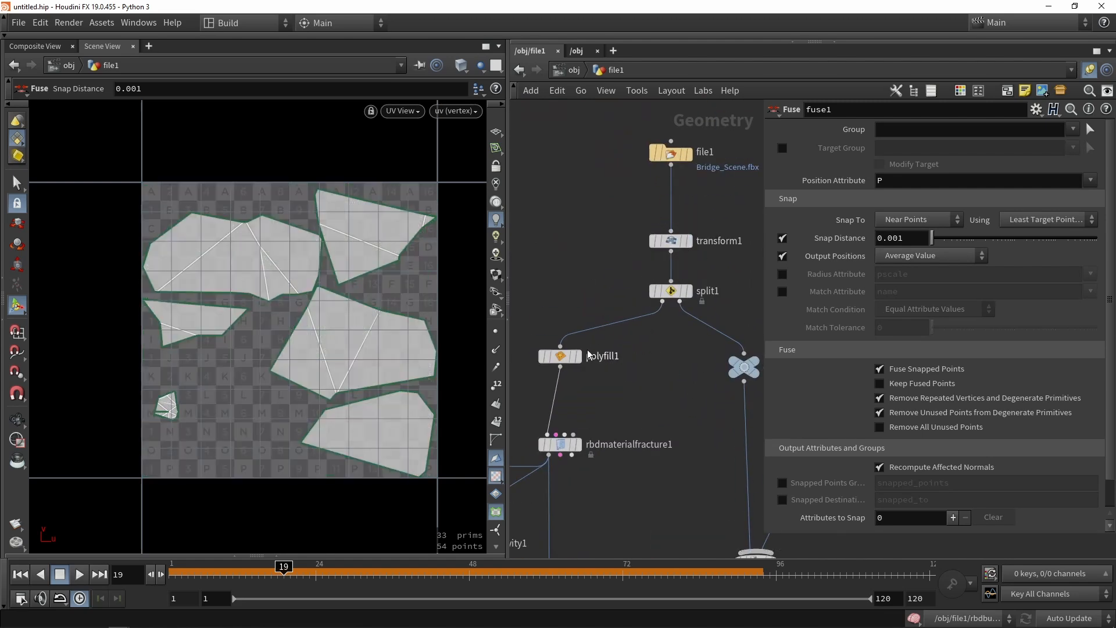
{"action": "left_click", "coordinate": [574, 356]}
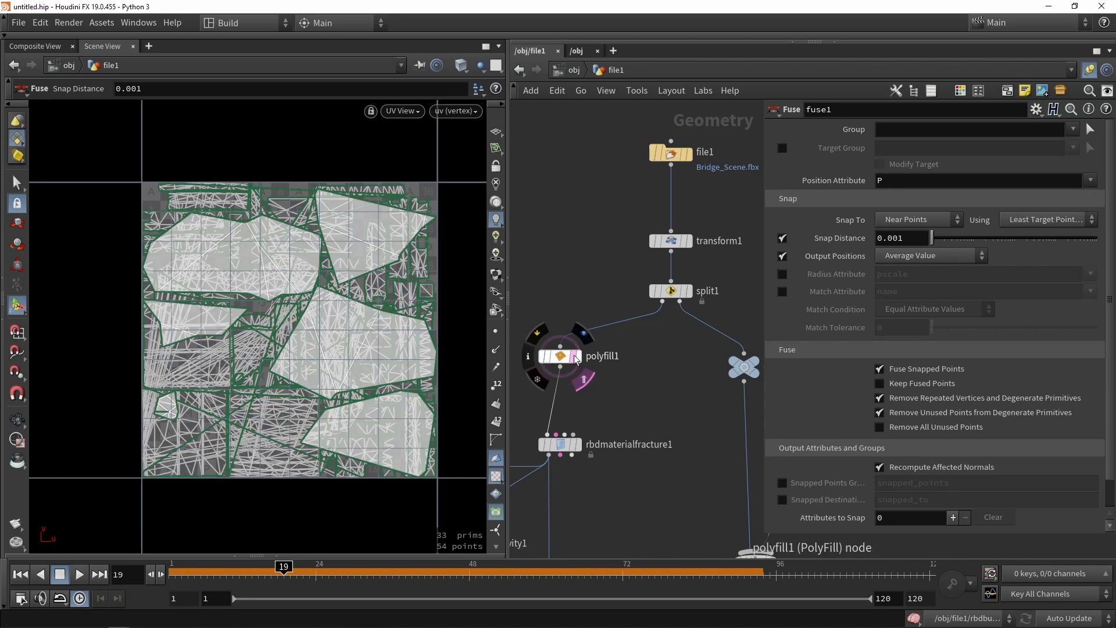
{"action": "left_click", "coordinate": [684, 291]}
{"action": "middle_click_drag", "start_coordinate": [631, 375], "coordinate": [661, 272]}
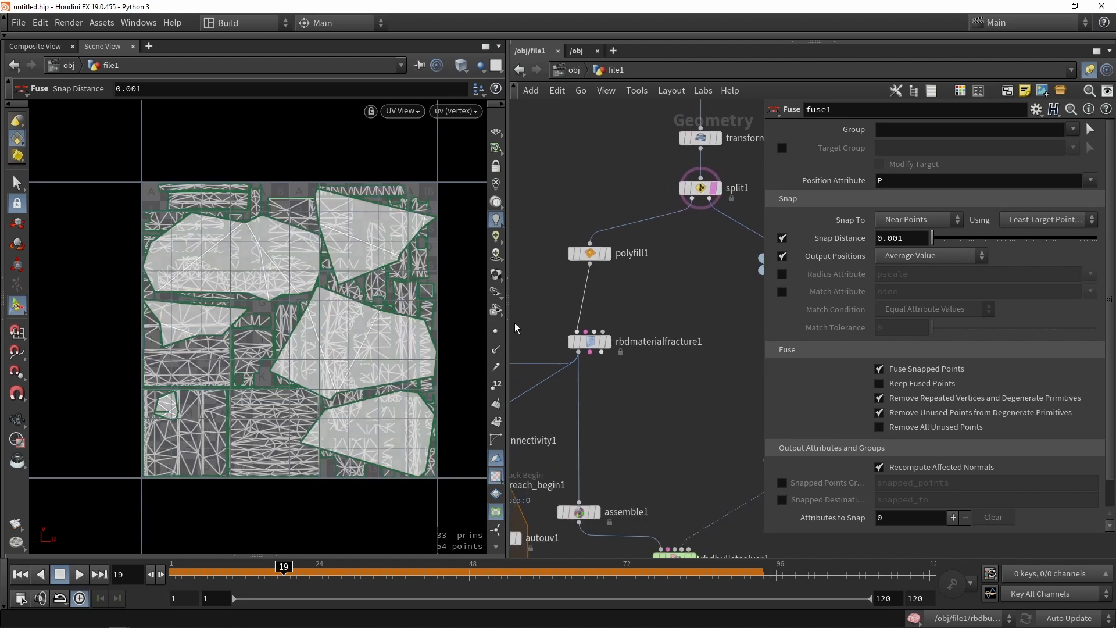
{"action": "middle_click_drag", "start_coordinate": [256, 389], "coordinate": [285, 342], "text": "alt"}
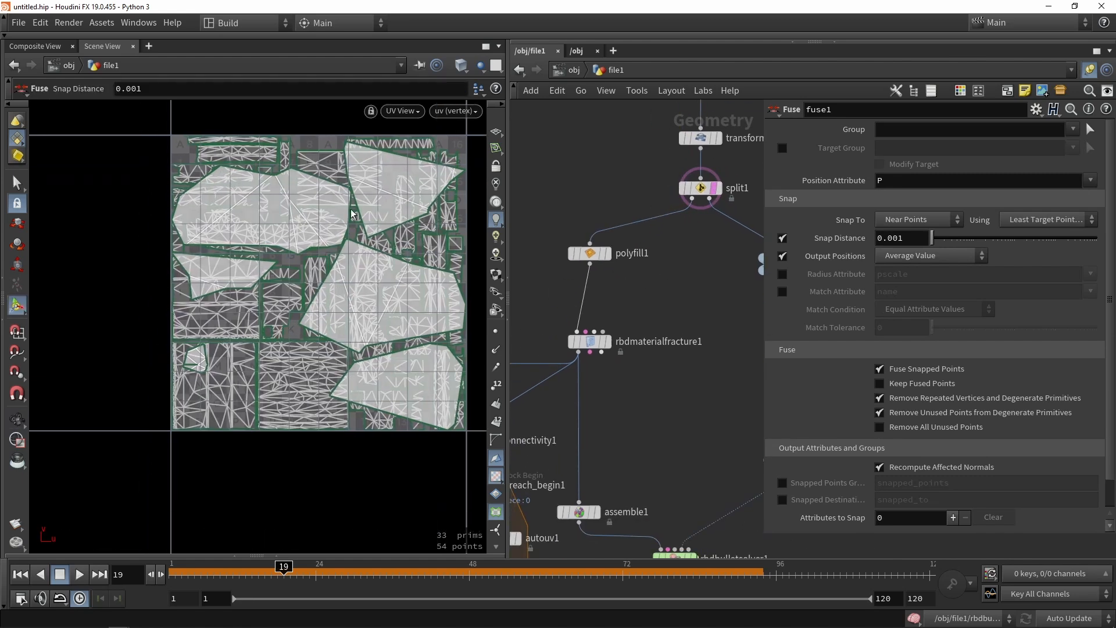
Add a UV Transform node inside the loop and insert it between the Fuse node and the Block End
{"action": "key", "text": "f"}
{"action": "key", "text": "Tab"}
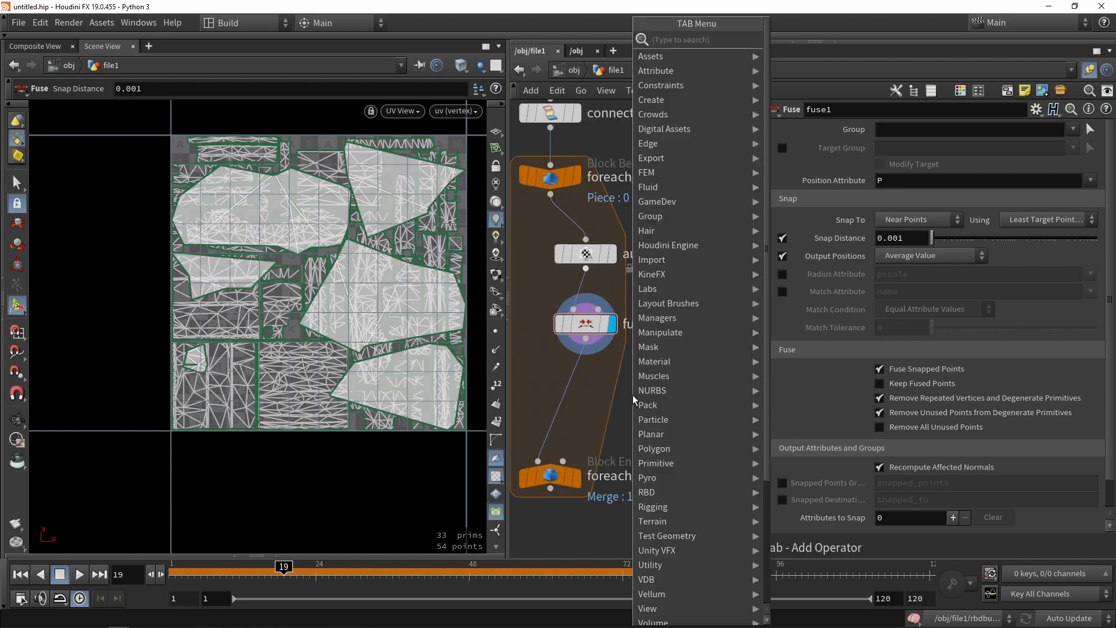
{"action": "type", "text": "uv tra"}
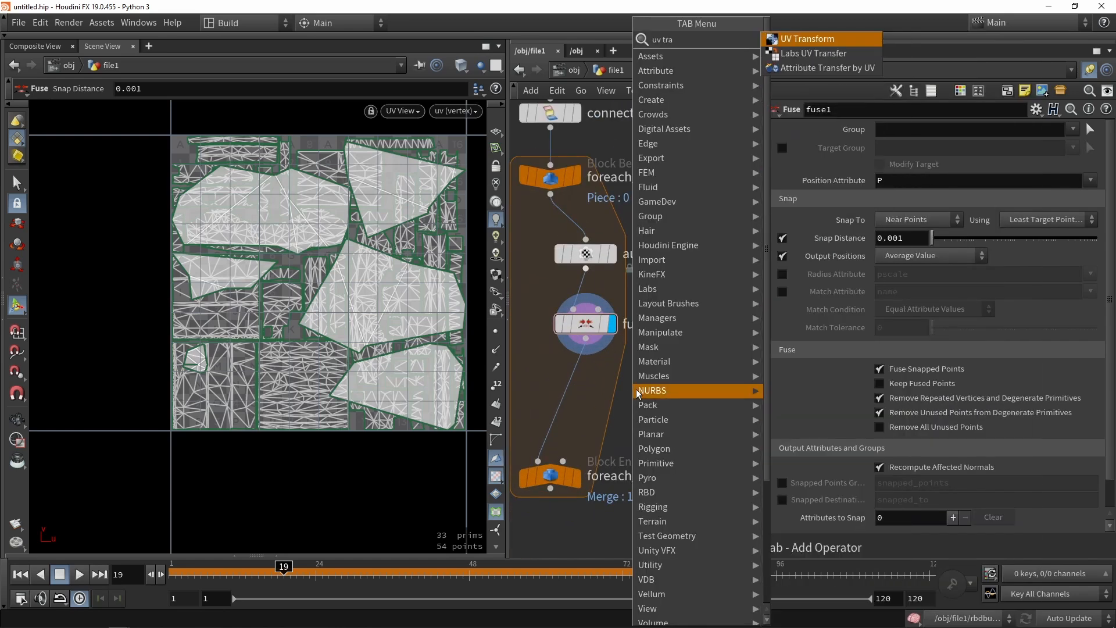
{"action": "key", "text": "Return"}
{"action": "left_click", "coordinate": [552, 388]}
{"action": "scroll", "coordinate": [555, 389], "scroll_direction": "up", "scroll_amount": 2}
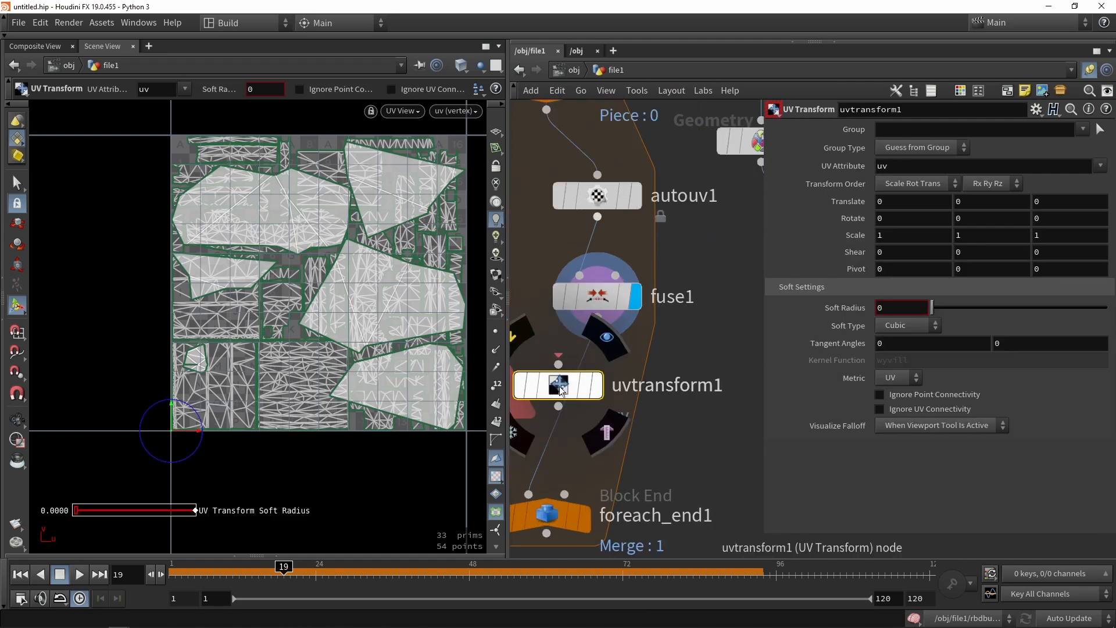
{"action": "left_click_drag", "start_coordinate": [559, 391], "coordinate": [599, 400]}
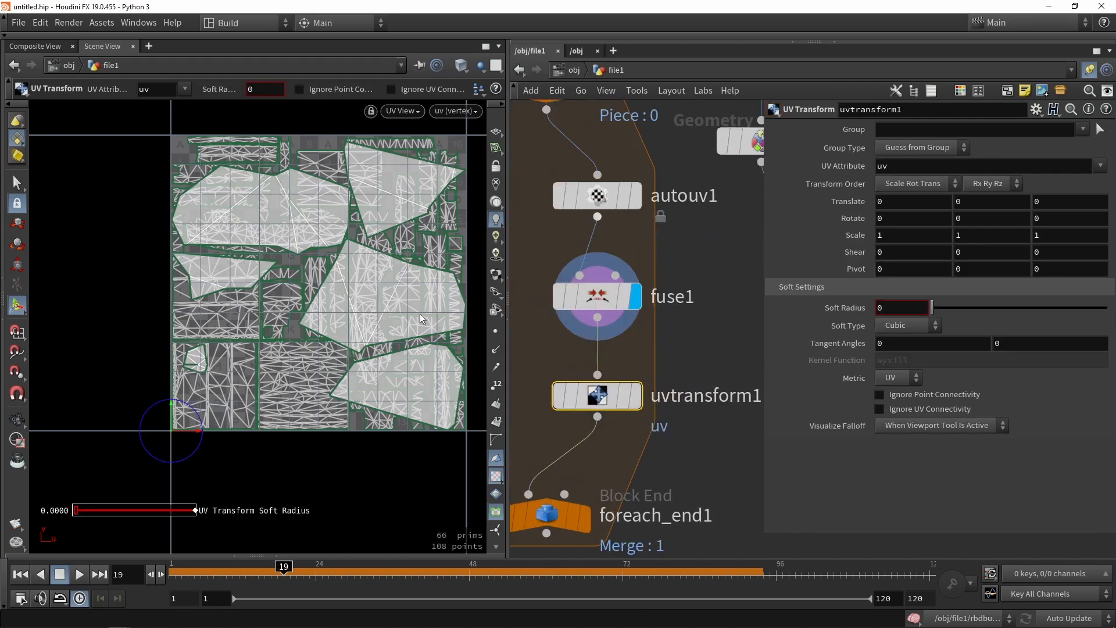
Set the UV Transform scale to 0.3 on all axes and display the node to check the islands against the bridge's UV layout
{"action": "left_click_drag", "start_coordinate": [169, 431], "coordinate": [145, 417]}
{"action": "key", "text": "ctrl+z"}
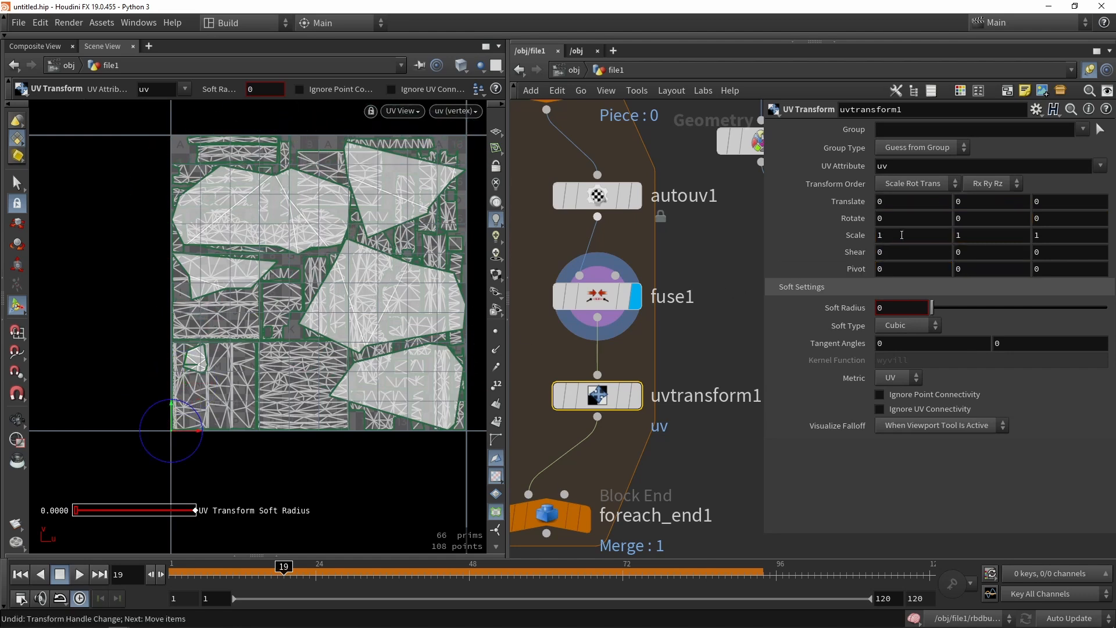
{"action": "middle_click_drag", "start_coordinate": [850, 249], "coordinate": [799, 239]}
{"action": "left_click", "coordinate": [636, 396]}
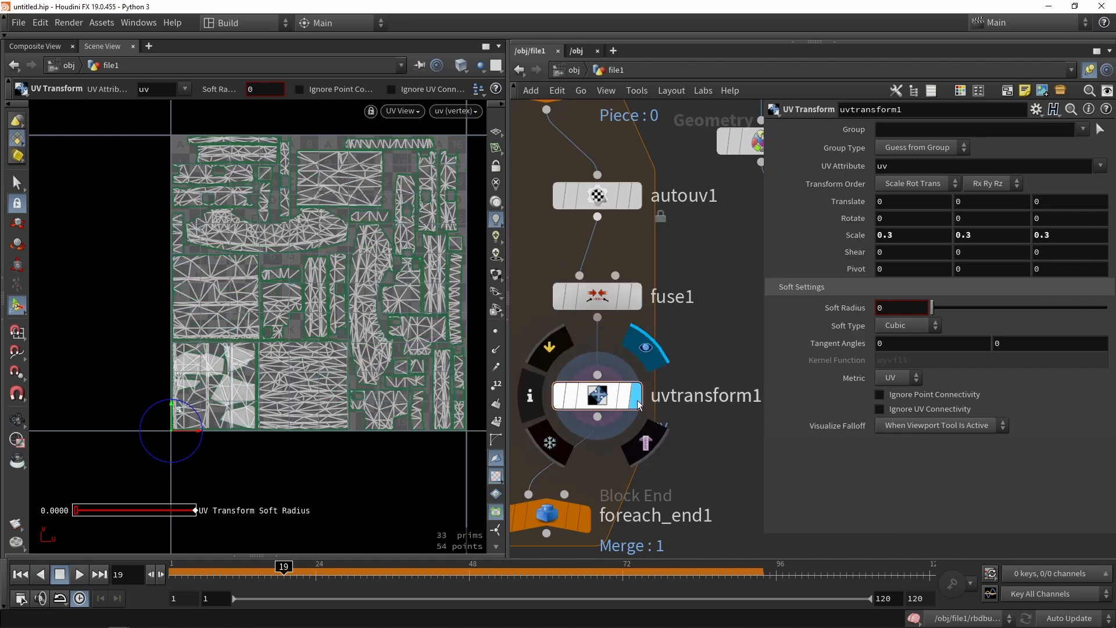
{"action": "right_click_drag", "start_coordinate": [179, 407], "coordinate": [200, 392], "text": "alt"}
{"action": "key", "text": "Return"}
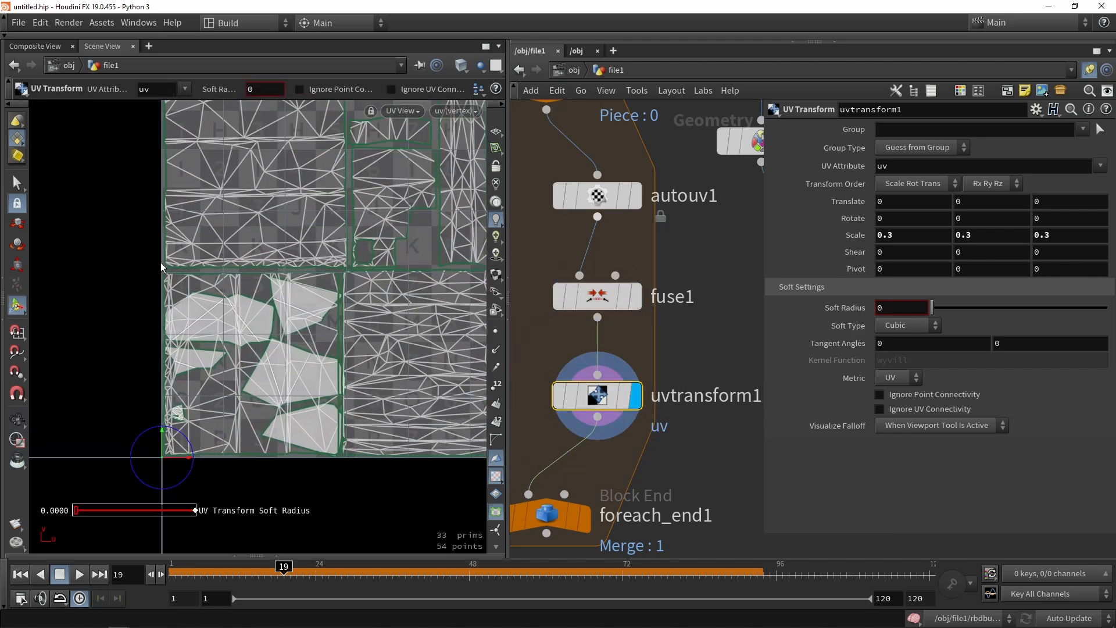
{"action": "middle_click_drag", "start_coordinate": [389, 354], "coordinate": [244, 336], "text": "alt"}
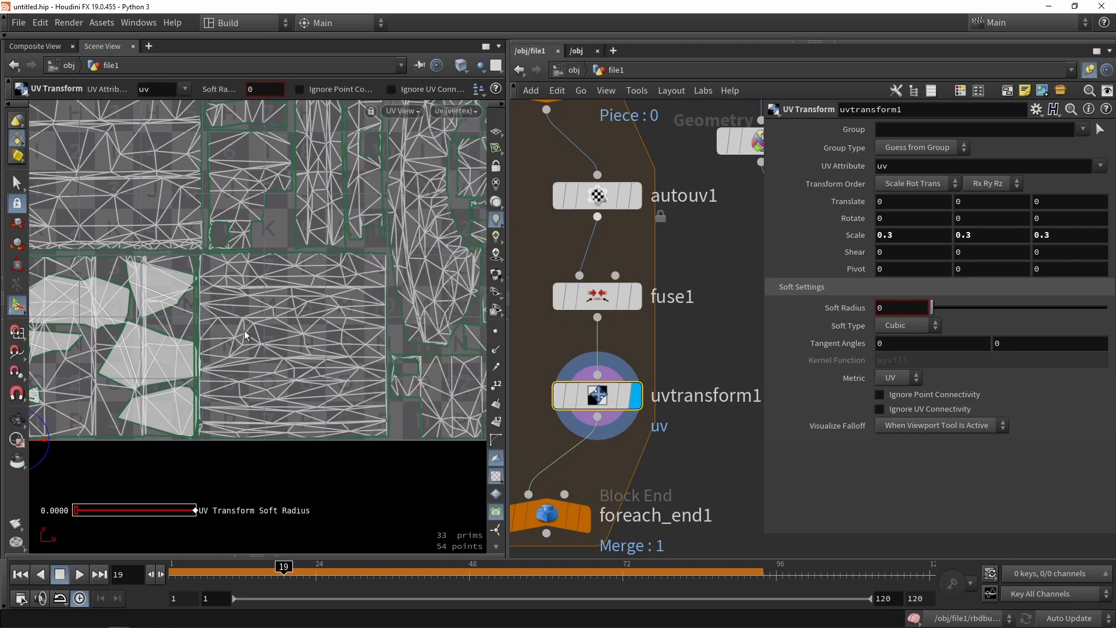
Move the piece's UV islands into the neighbouring square tile, translated about 0.34 and 0.037, and shrink them to a scale of about 0.205
{"action": "middle_click_drag", "start_coordinate": [310, 306], "coordinate": [411, 291], "text": "alt"}
{"action": "right_click_drag", "start_coordinate": [411, 291], "coordinate": [383, 305], "text": "alt"}
{"action": "left_click_drag", "start_coordinate": [162, 409], "coordinate": [364, 392]}
{"action": "key", "text": "r"}
{"action": "key", "text": "e"}
{"action": "key", "text": "t"}
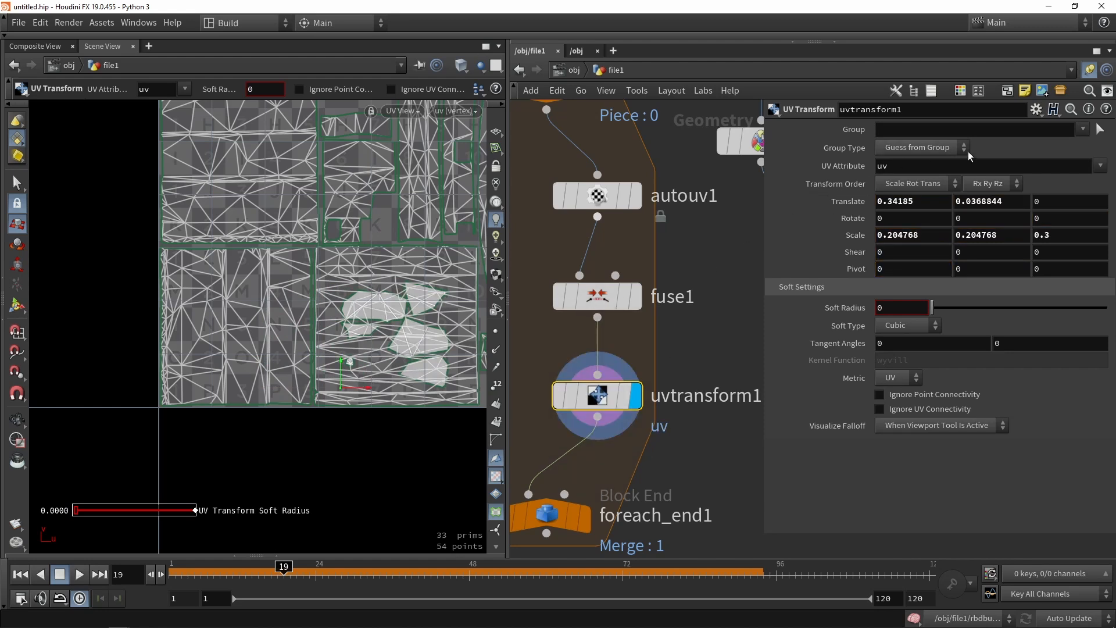
Limit the UV Transform to the concrete_fracture1inside group
{"action": "left_click", "coordinate": [1083, 130]}
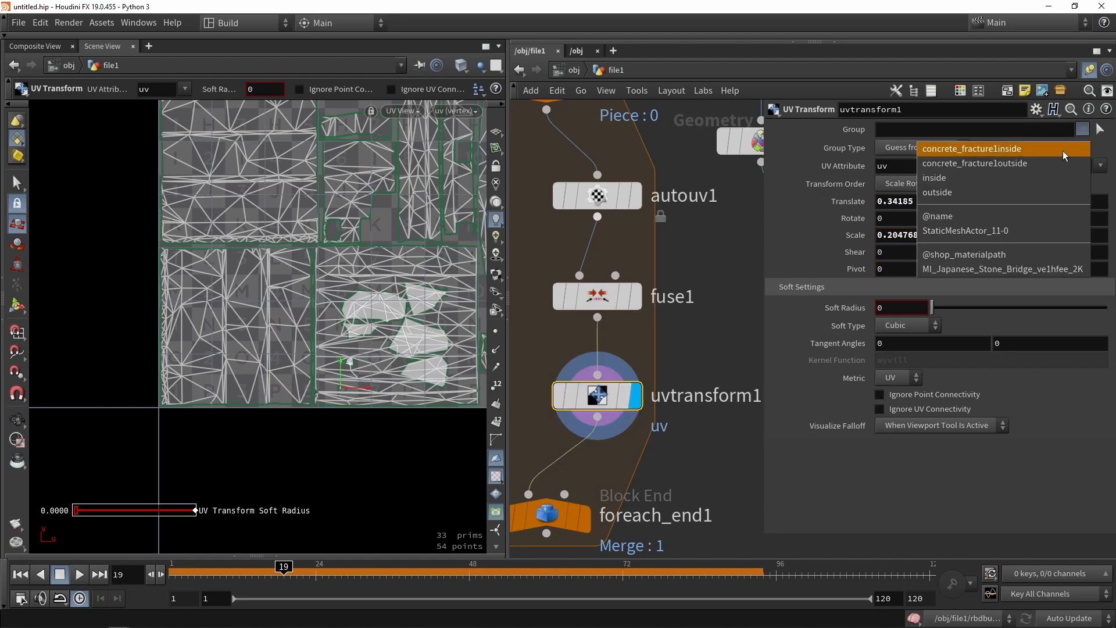
{"action": "left_click", "coordinate": [1028, 150]}
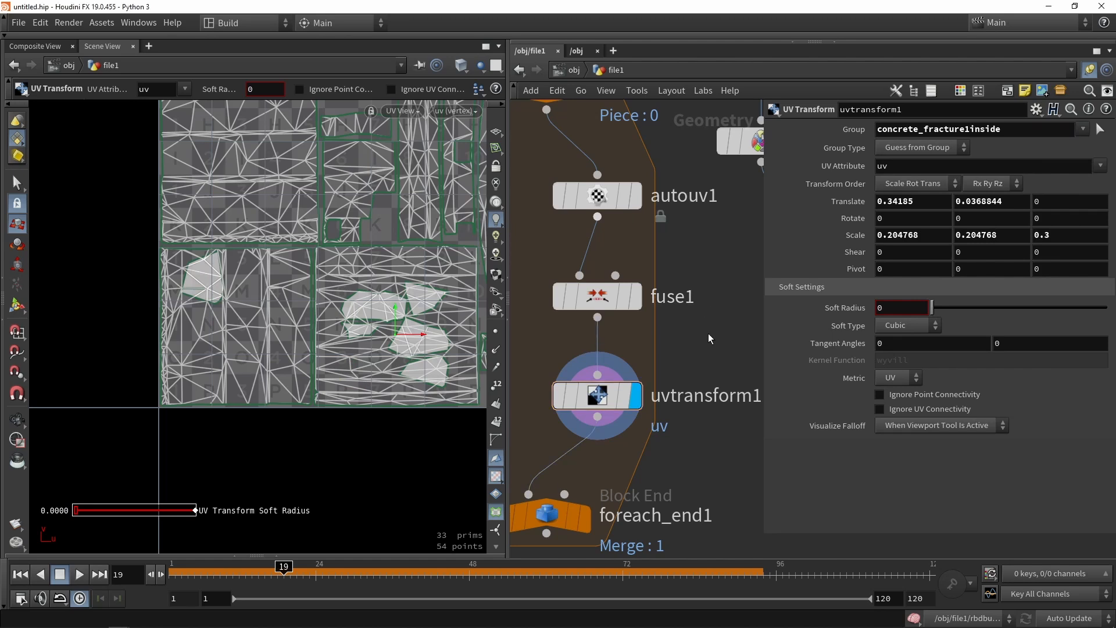
{"action": "middle_click_drag", "start_coordinate": [708, 338], "coordinate": [653, 313]}
{"action": "scroll", "coordinate": [587, 317], "scroll_direction": "down", "scroll_amount": 4}
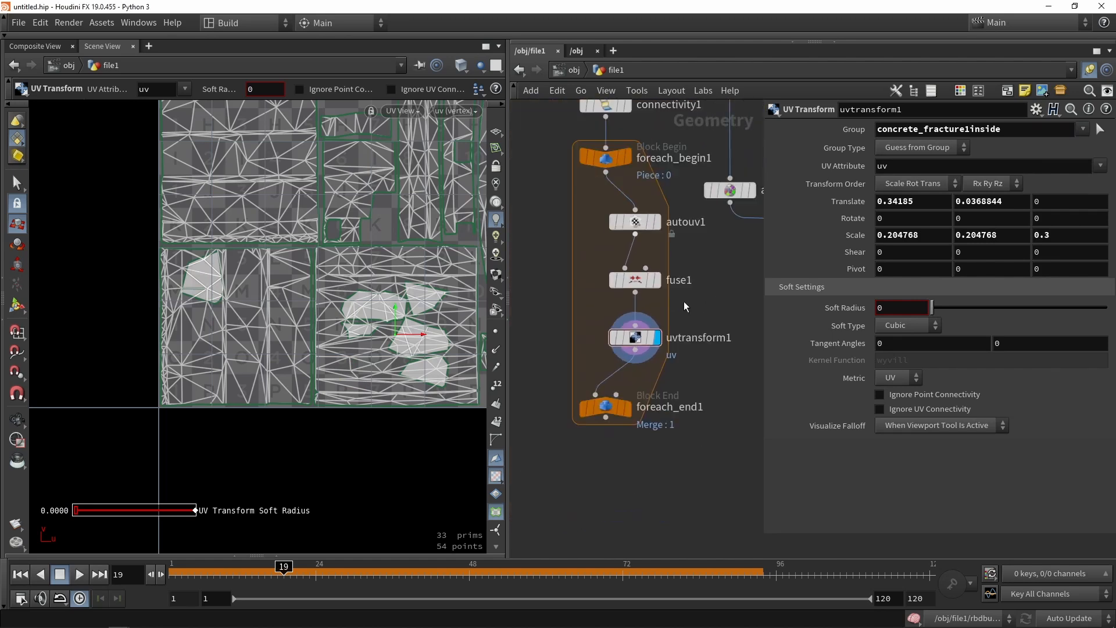
Align the loop's nodes in a column, display the Block End and disable Single Pass to process every piece
{"action": "left_click_drag", "start_coordinate": [667, 361], "coordinate": [620, 244]}
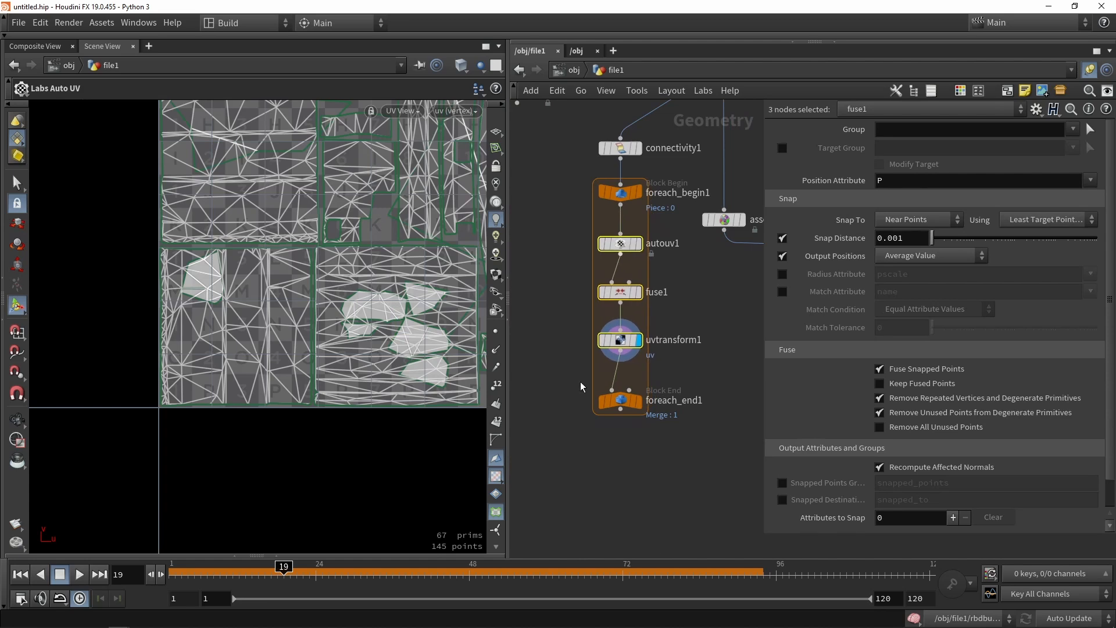
{"action": "left_click", "coordinate": [620, 400]}
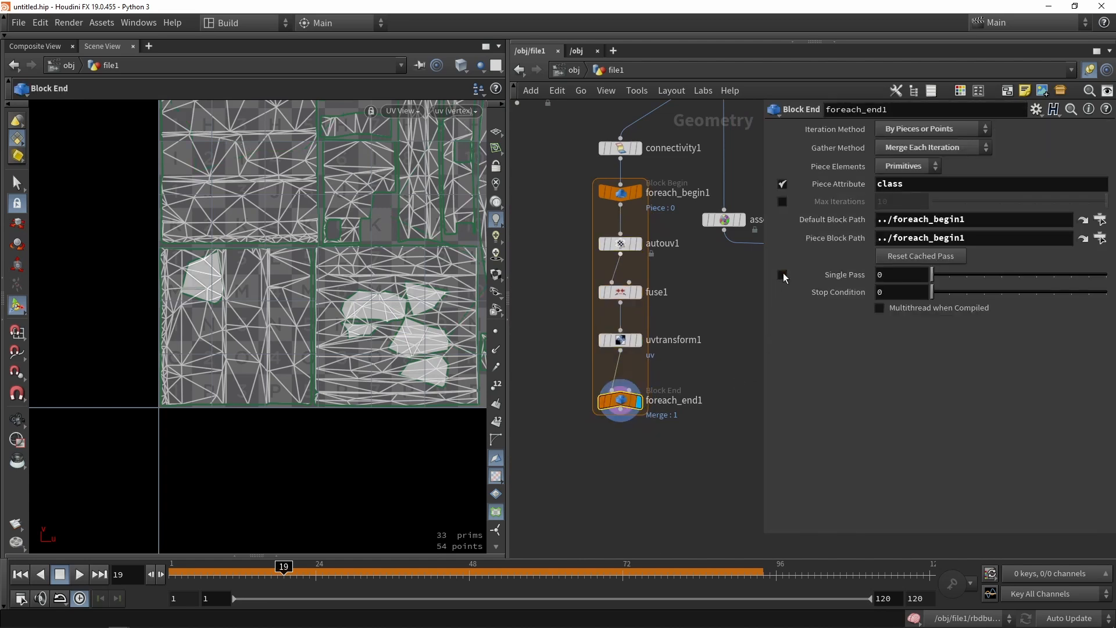
{"action": "scroll", "coordinate": [696, 347], "scroll_direction": "down", "scroll_amount": 3}
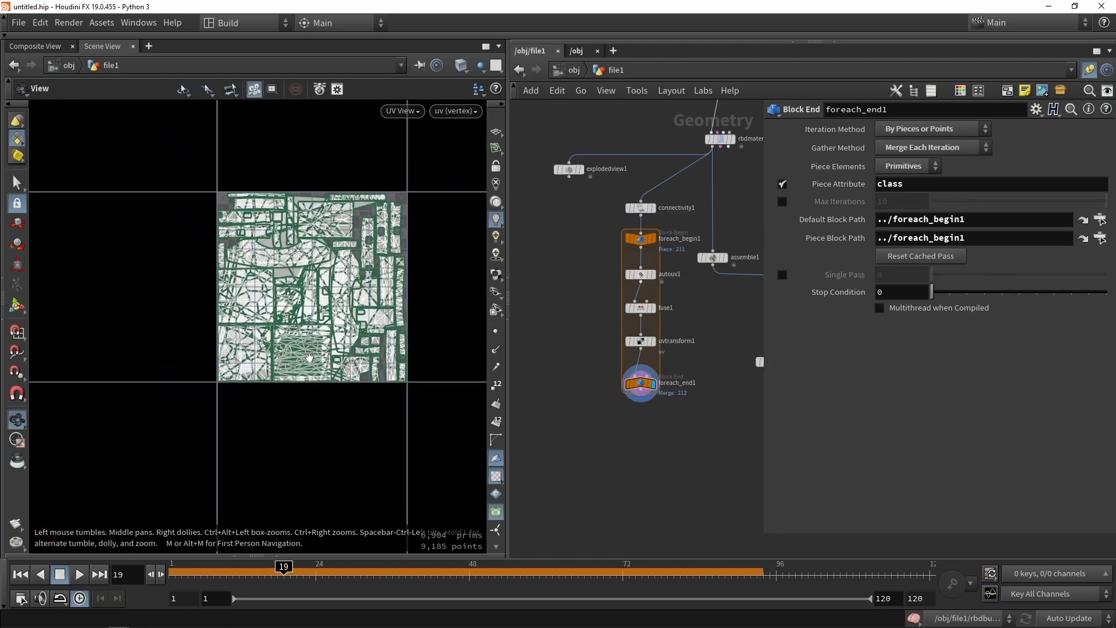
{"action": "scroll", "coordinate": [211, 291], "scroll_direction": "up", "scroll_amount": 8}
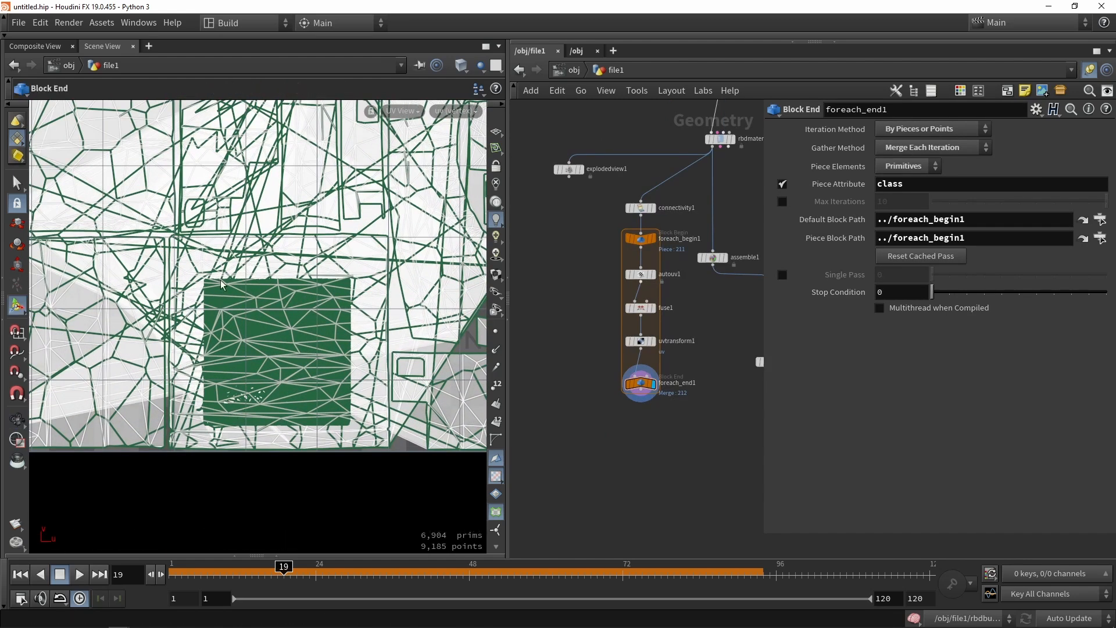
Wire the Exploded View node after the Block End, display it and inspect the pieces' inside faces shaded in the perspective view
{"action": "left_click_drag", "start_coordinate": [568, 169], "coordinate": [529, 472]}
{"action": "scroll", "coordinate": [588, 436], "scroll_direction": "up", "scroll_amount": 4}
{"action": "left_click", "coordinate": [551, 484]}
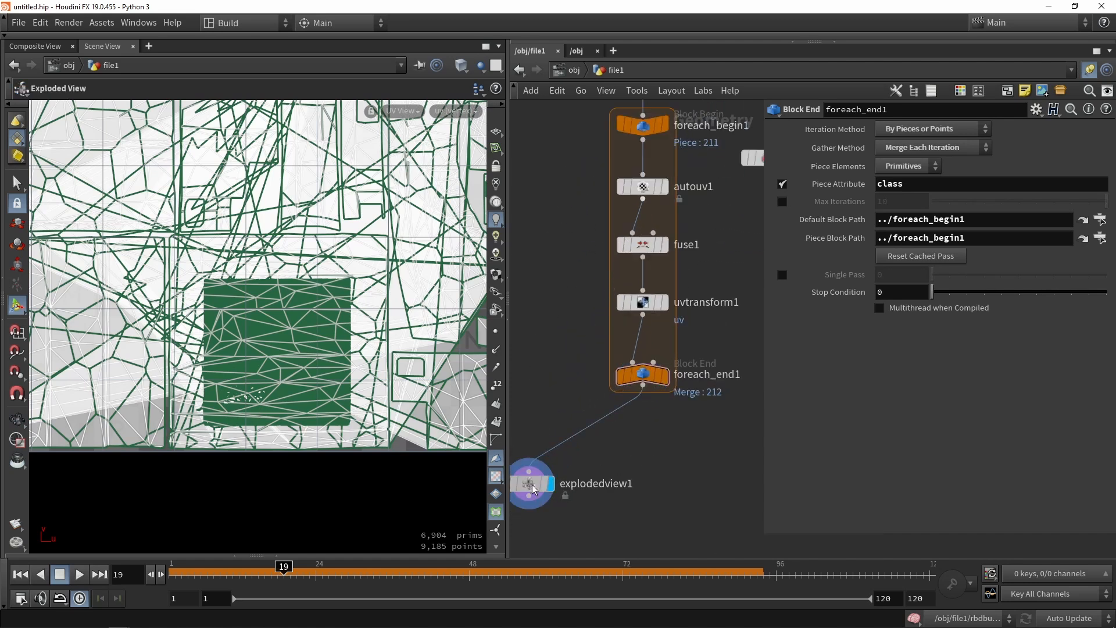
{"action": "key", "text": "space+1"}
{"action": "key", "text": "space+g"}
{"action": "key", "text": "w"}
{"action": "key", "text": "w"}
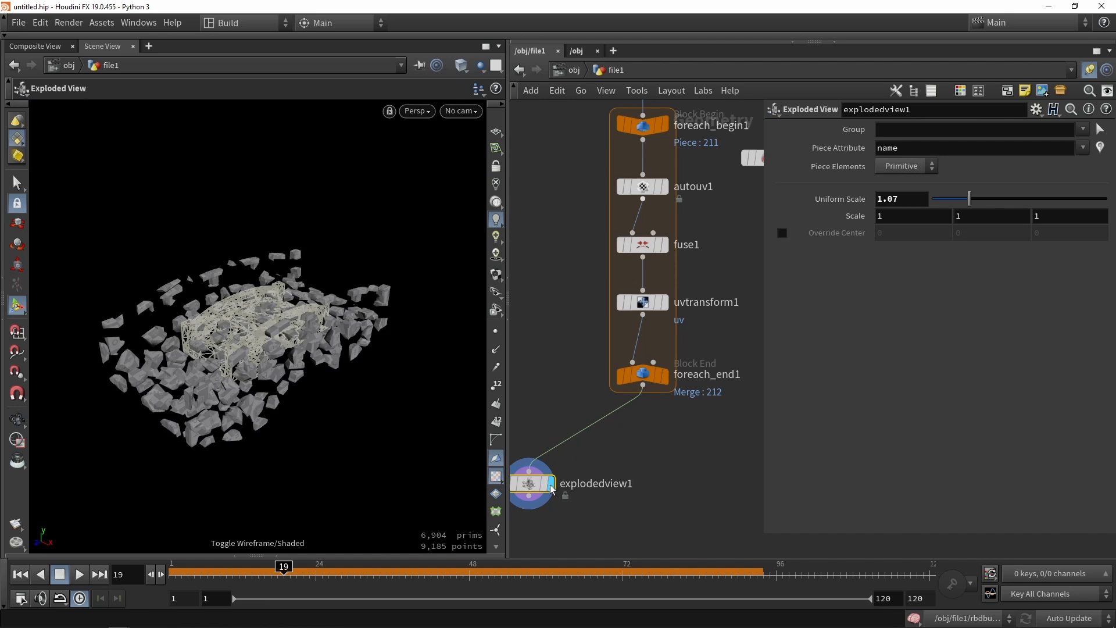
{"action": "scroll", "coordinate": [237, 342], "scroll_direction": "up", "scroll_amount": 8}
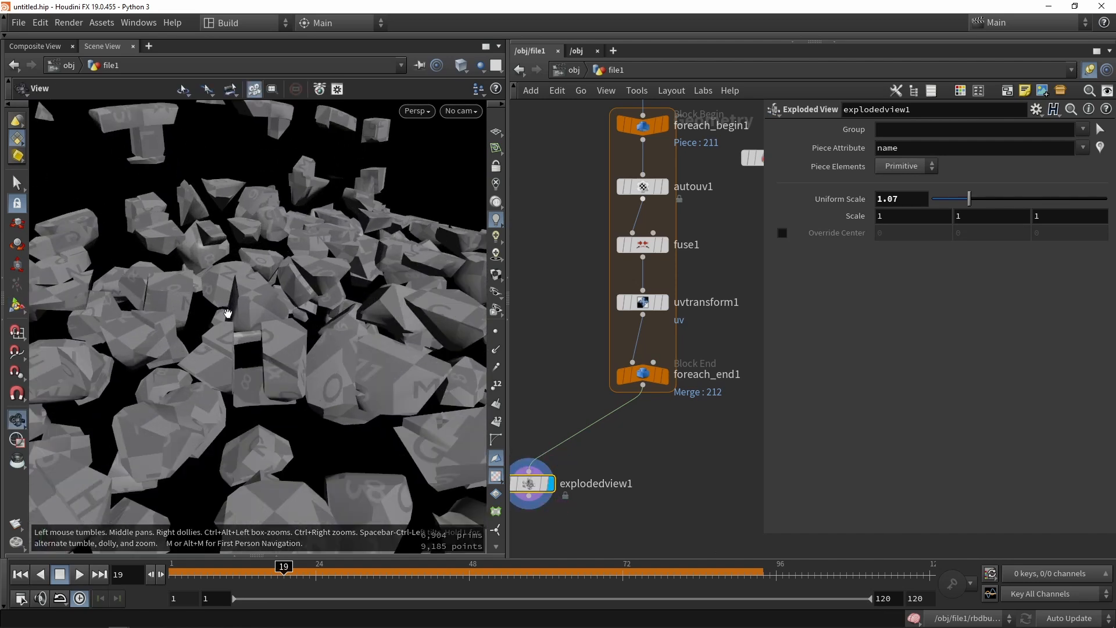
{"action": "left_click_drag", "start_coordinate": [228, 314], "coordinate": [334, 345]}
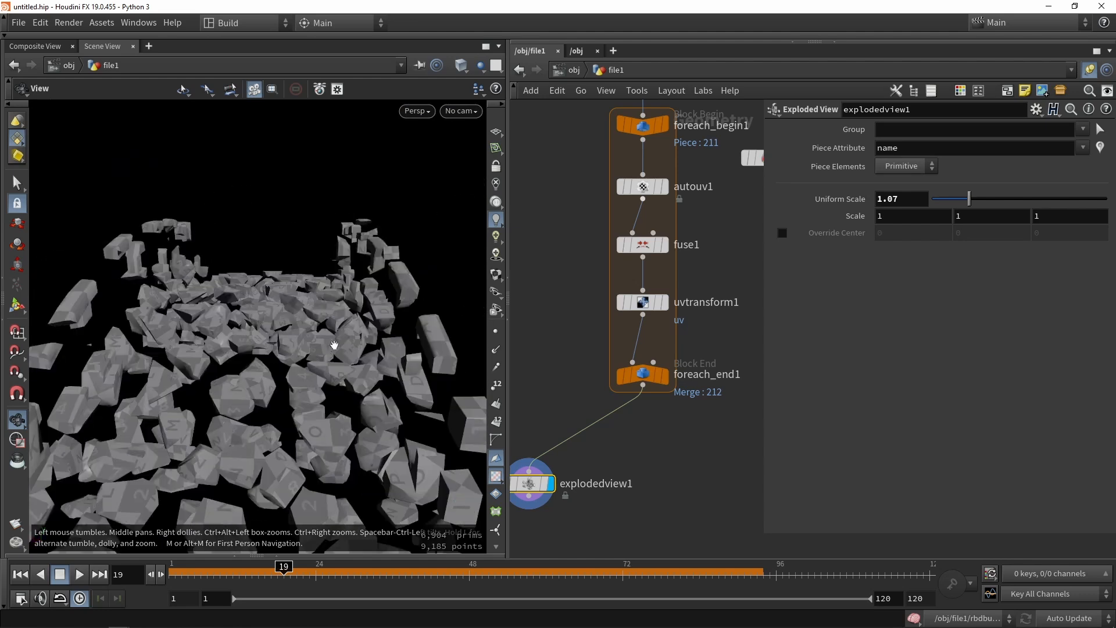
Wire the loop's Block End into the Assemble node and move Assemble down below the loop
{"action": "scroll", "coordinate": [615, 350], "scroll_direction": "down", "scroll_amount": 5}
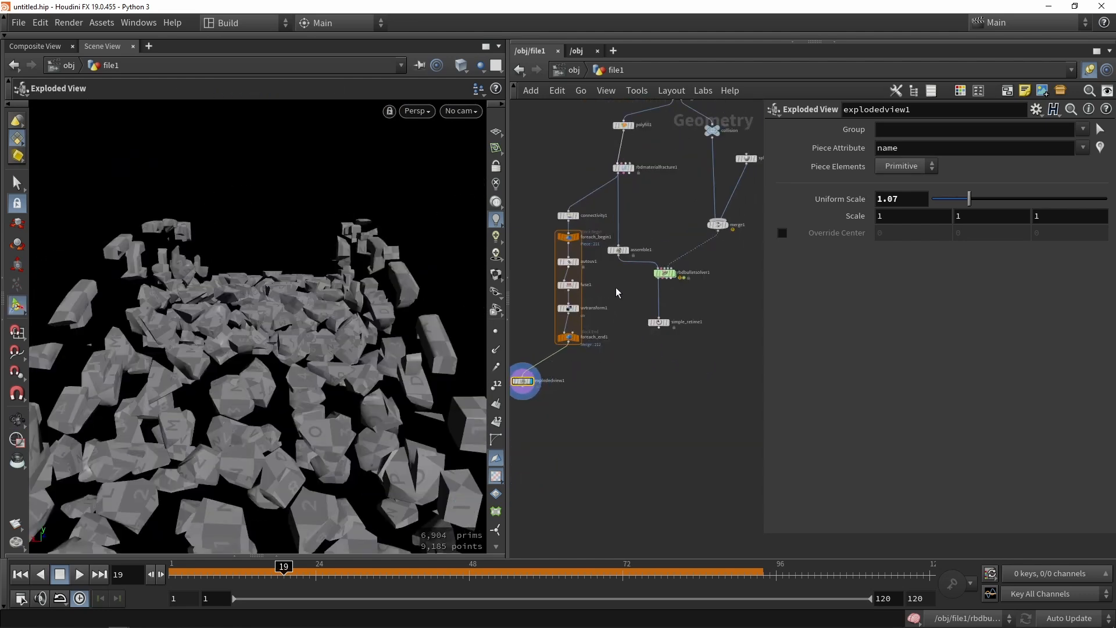
{"action": "scroll", "coordinate": [616, 335], "scroll_direction": "up", "scroll_amount": 3}
{"action": "left_click_drag", "start_coordinate": [549, 356], "coordinate": [634, 211]}
{"action": "scroll", "coordinate": [661, 289], "scroll_direction": "down", "scroll_amount": 3}
{"action": "left_click_drag", "start_coordinate": [638, 249], "coordinate": [639, 372]}
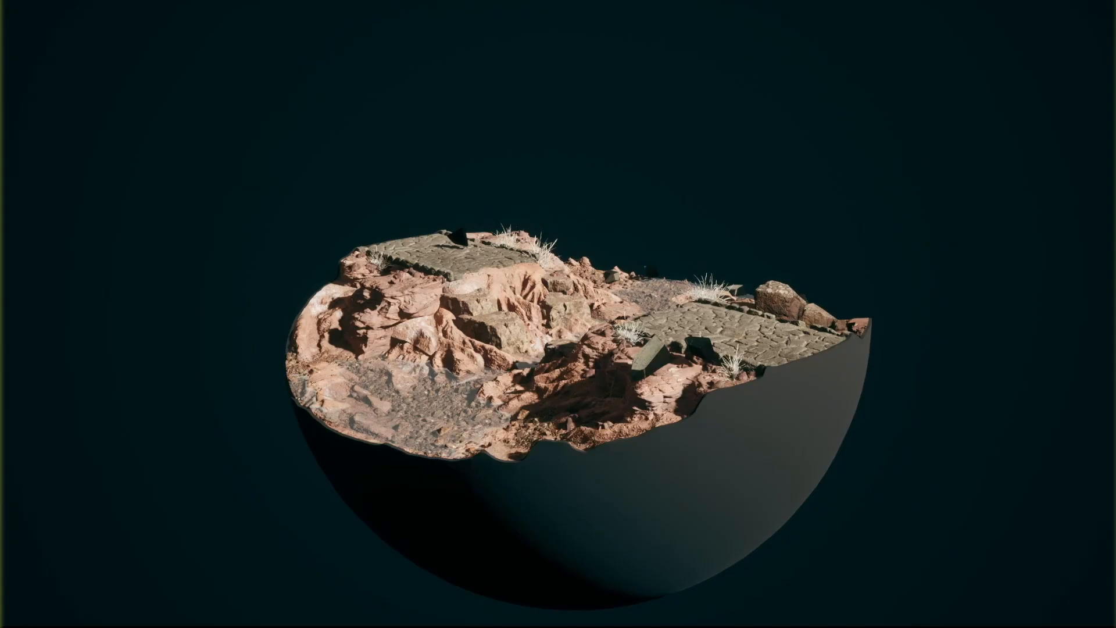